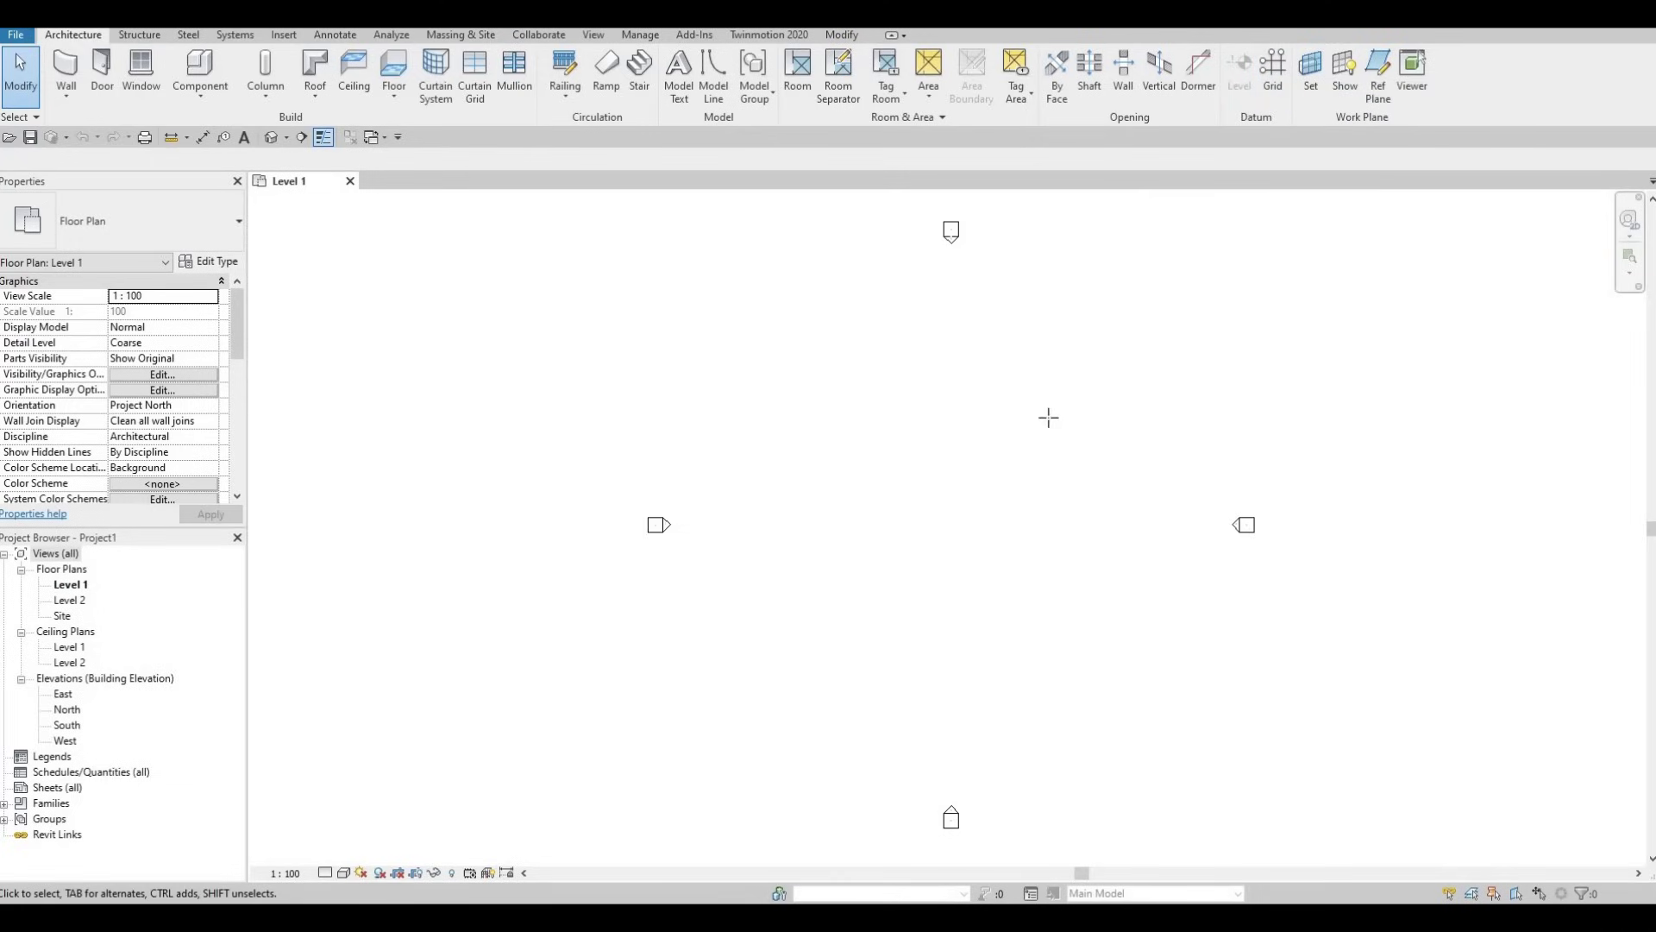
Draw the first grid line upward between the side elevation markers, slightly off vertical at about 92°, with its bubble at the upper end
key("g")
key("r")
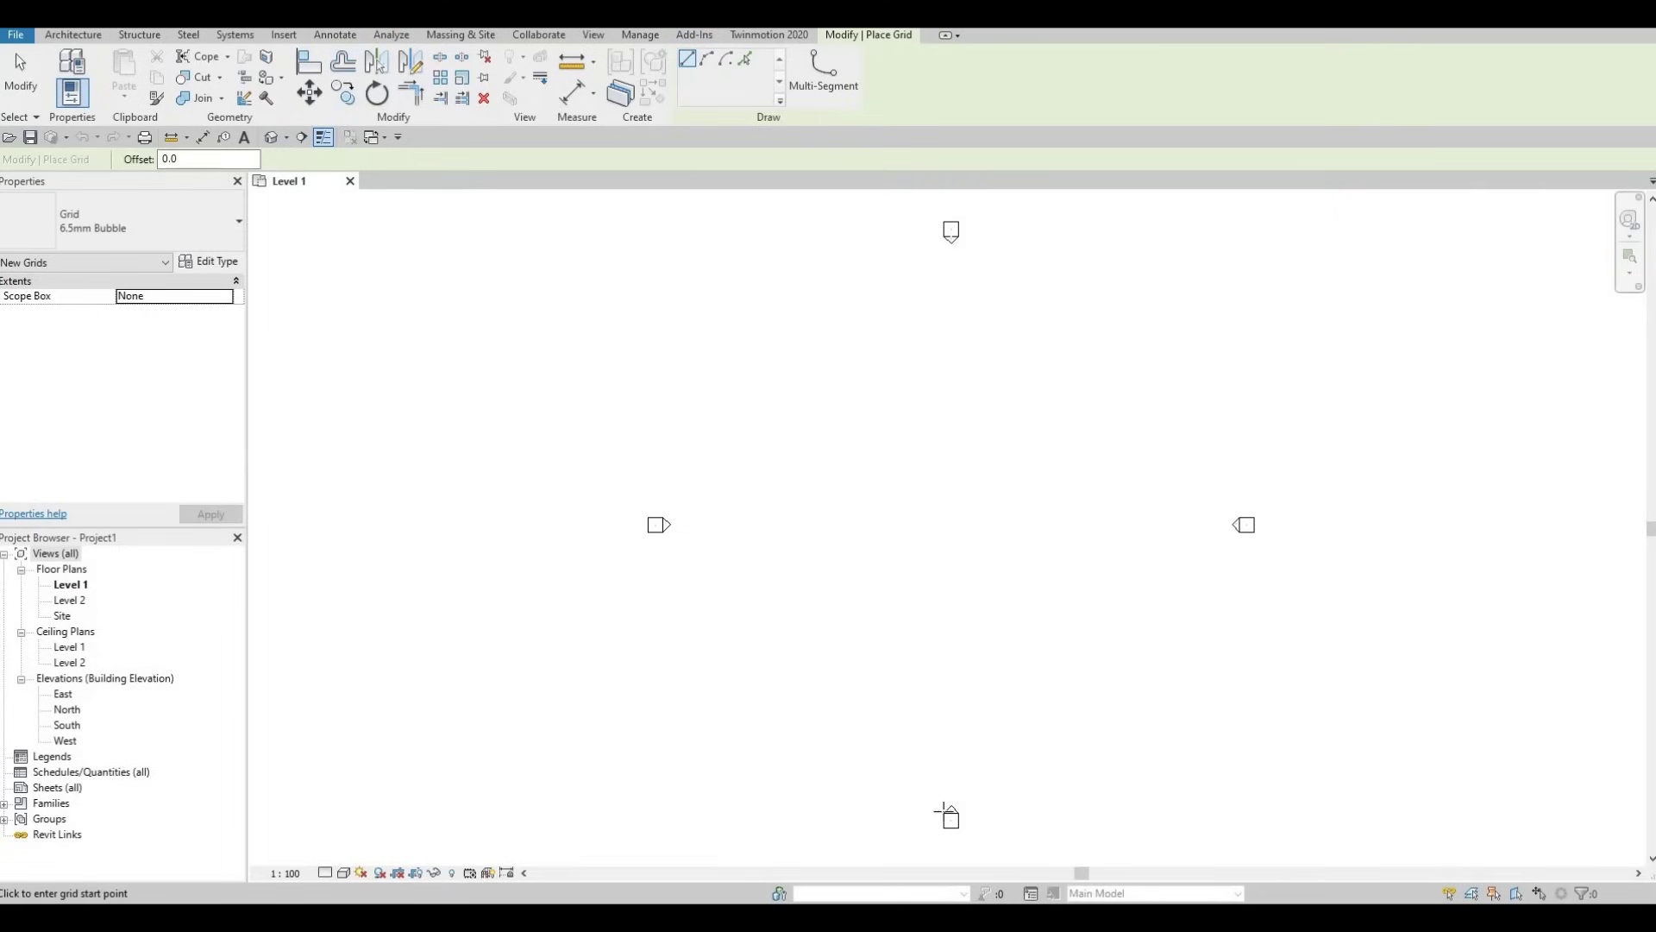
left_click(843, 303)
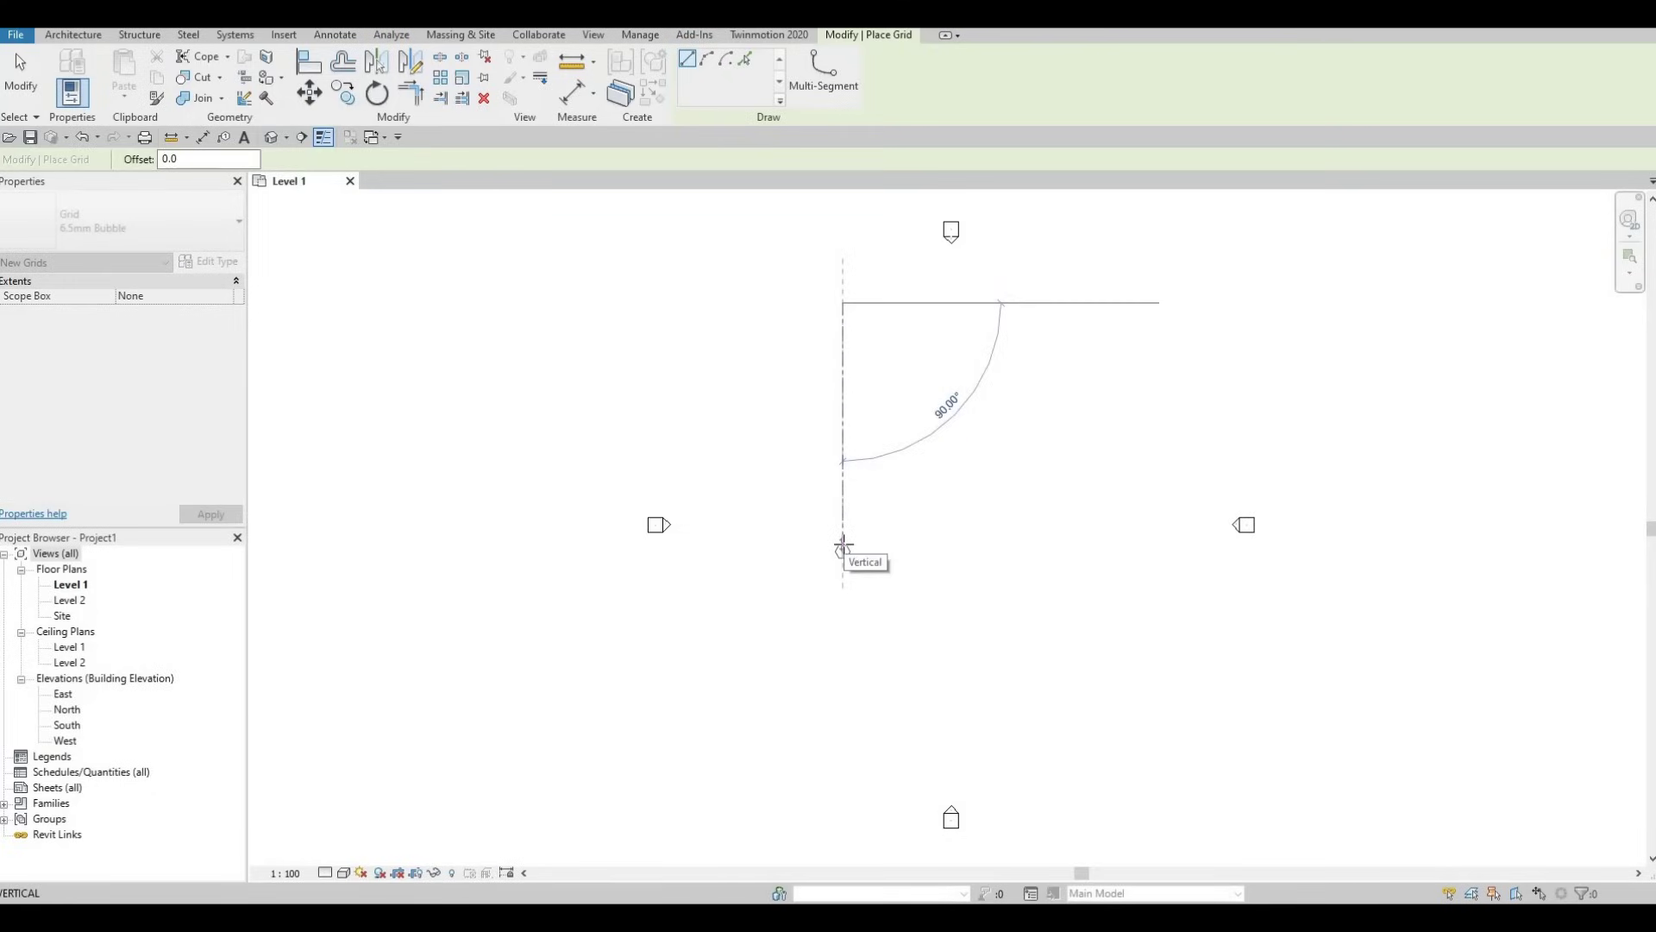
key("Escape")
left_click(844, 684)
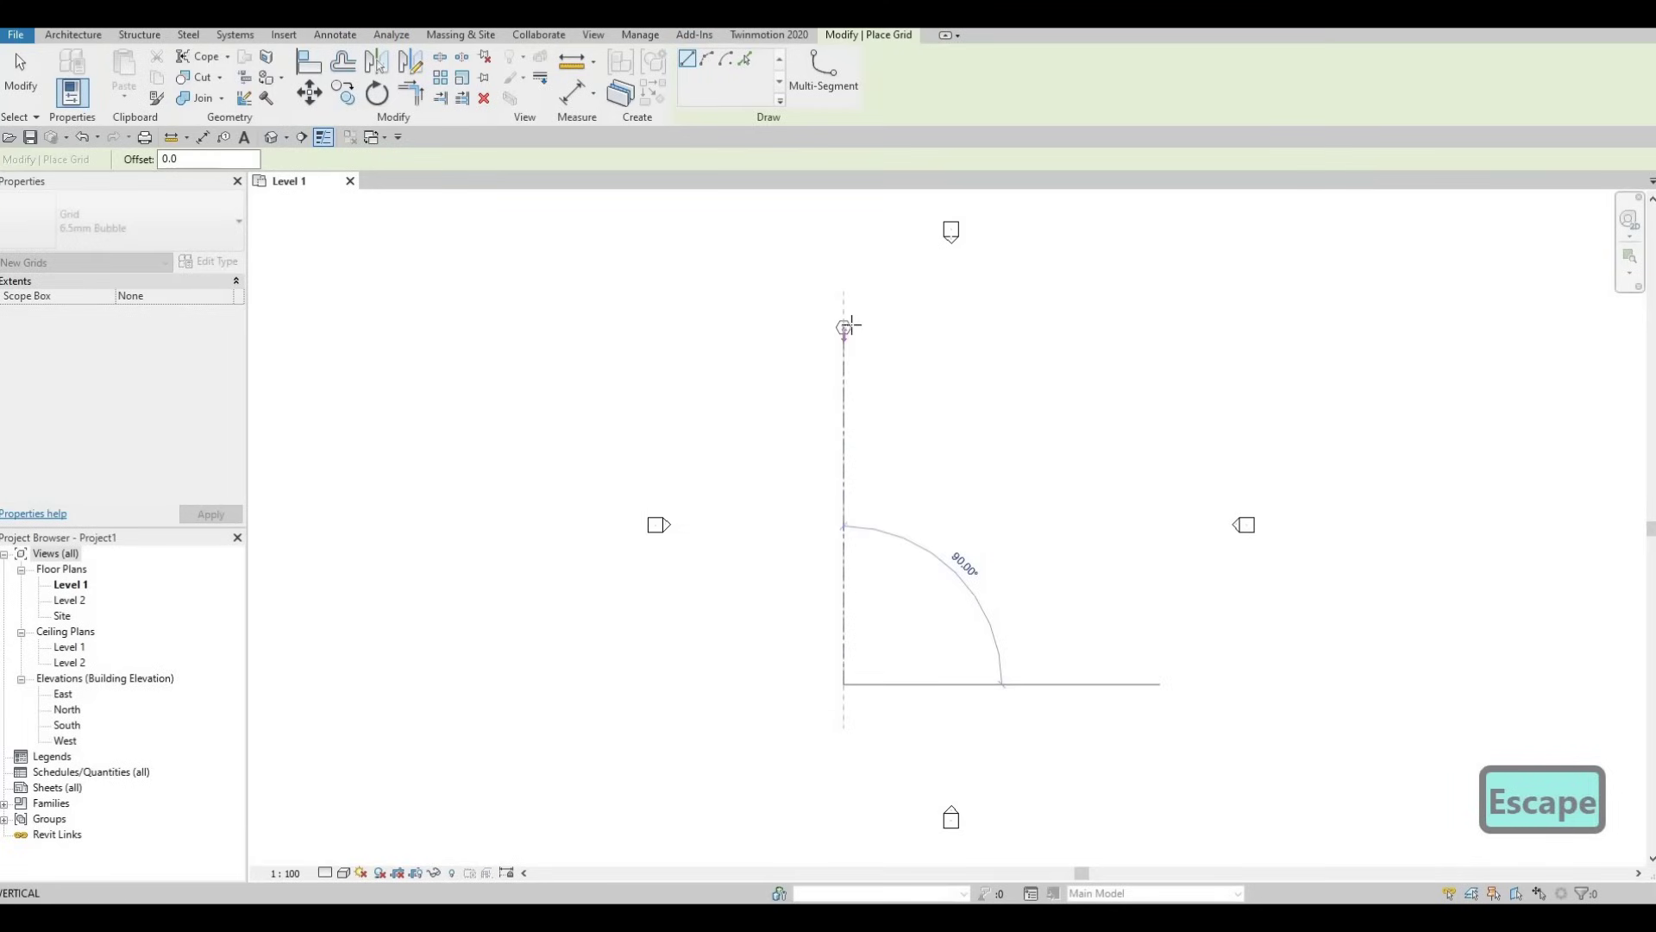
scroll(844, 315, "up", 2)
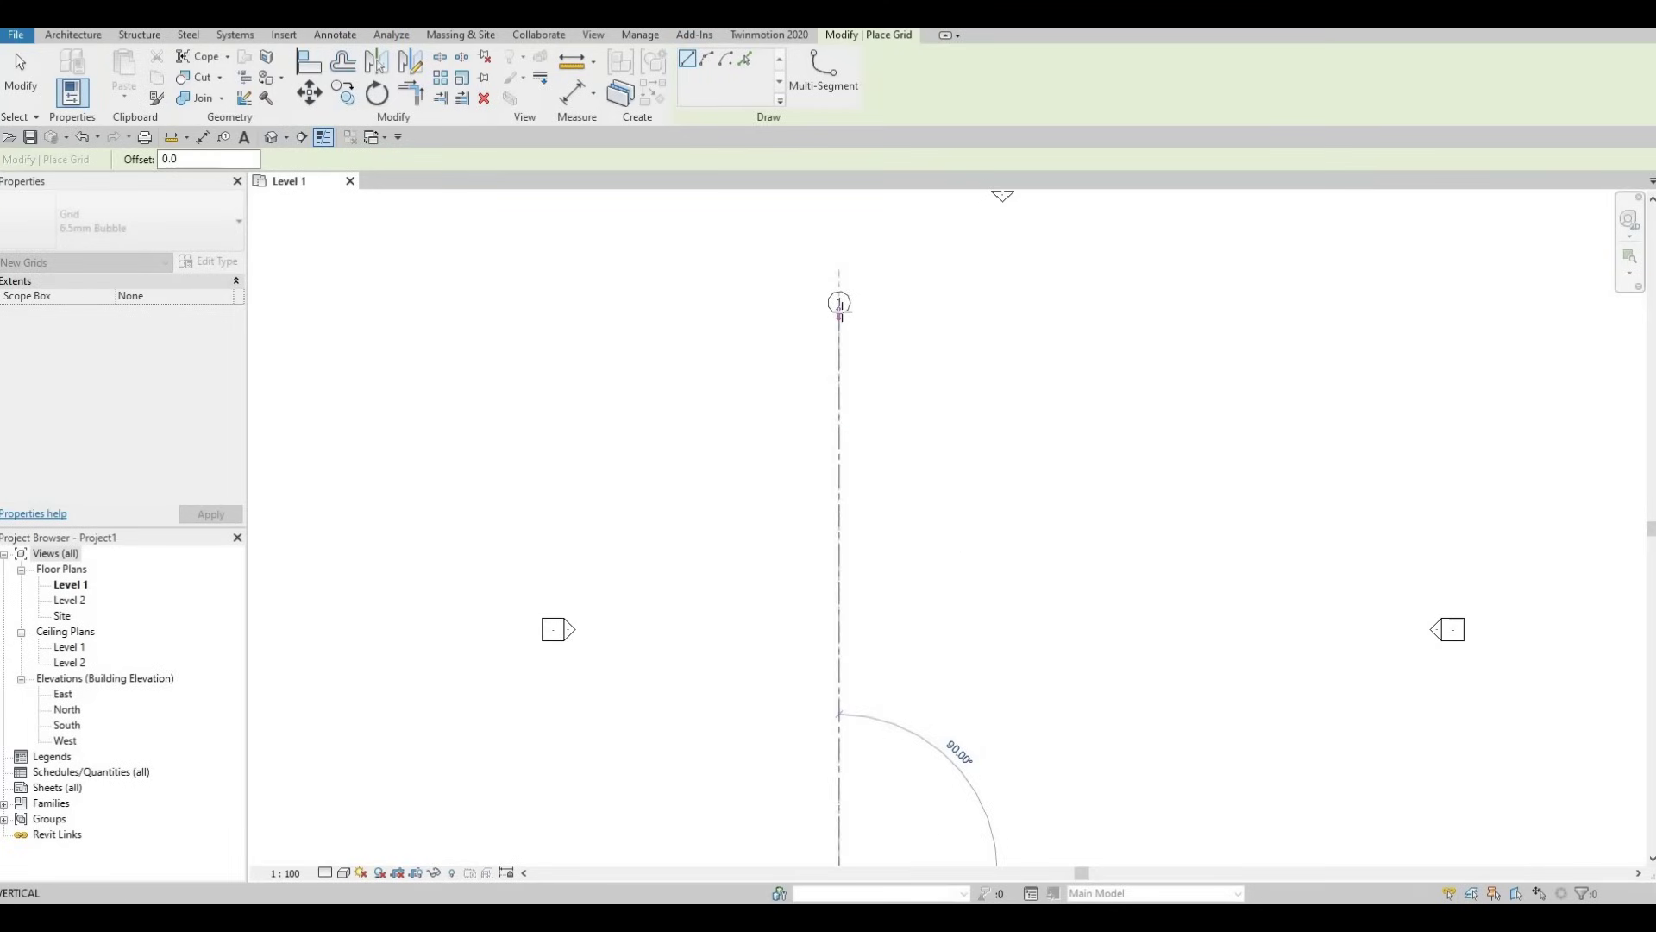
scroll(841, 312, "down", 1)
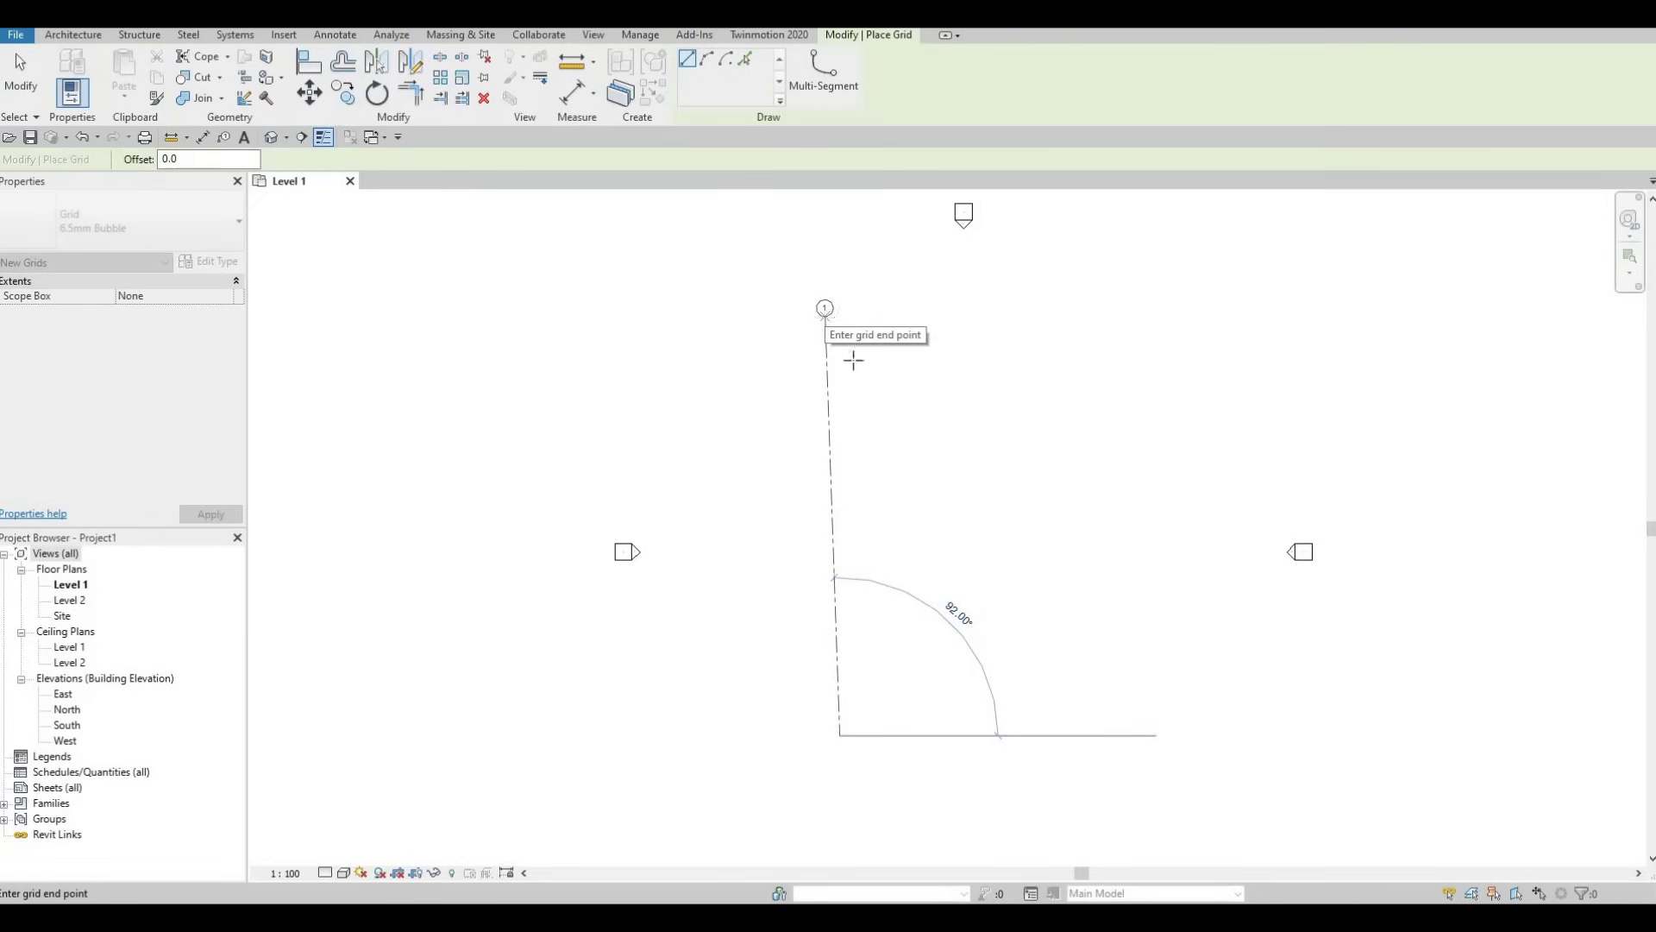
left_click(825, 311)
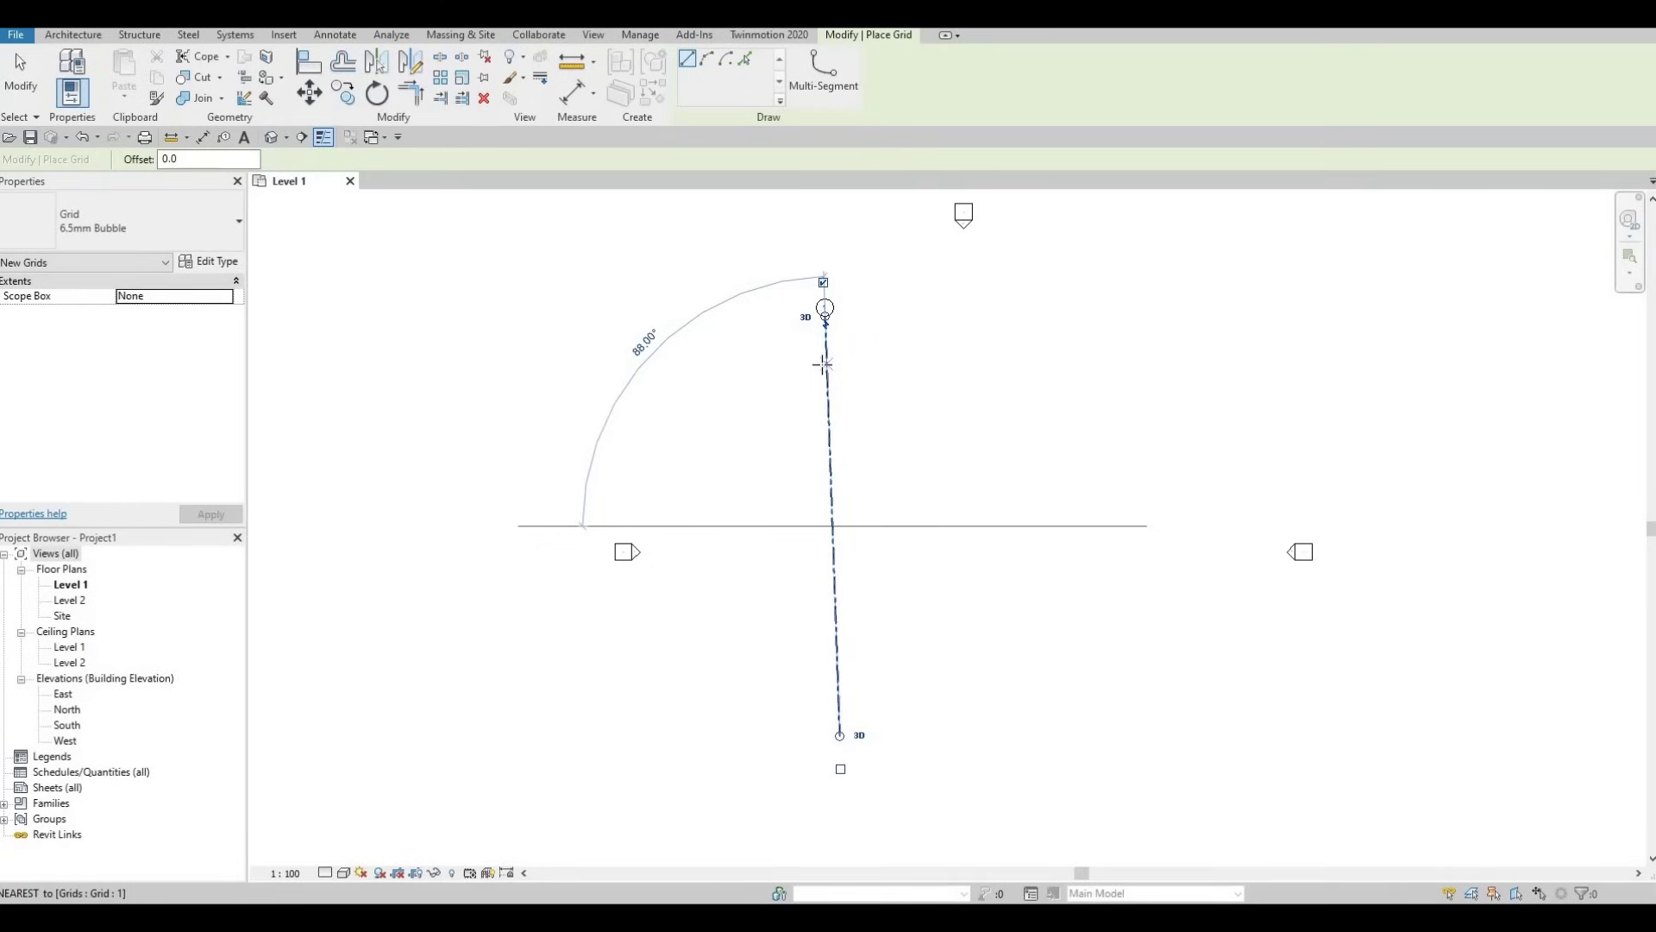
key("Escape")
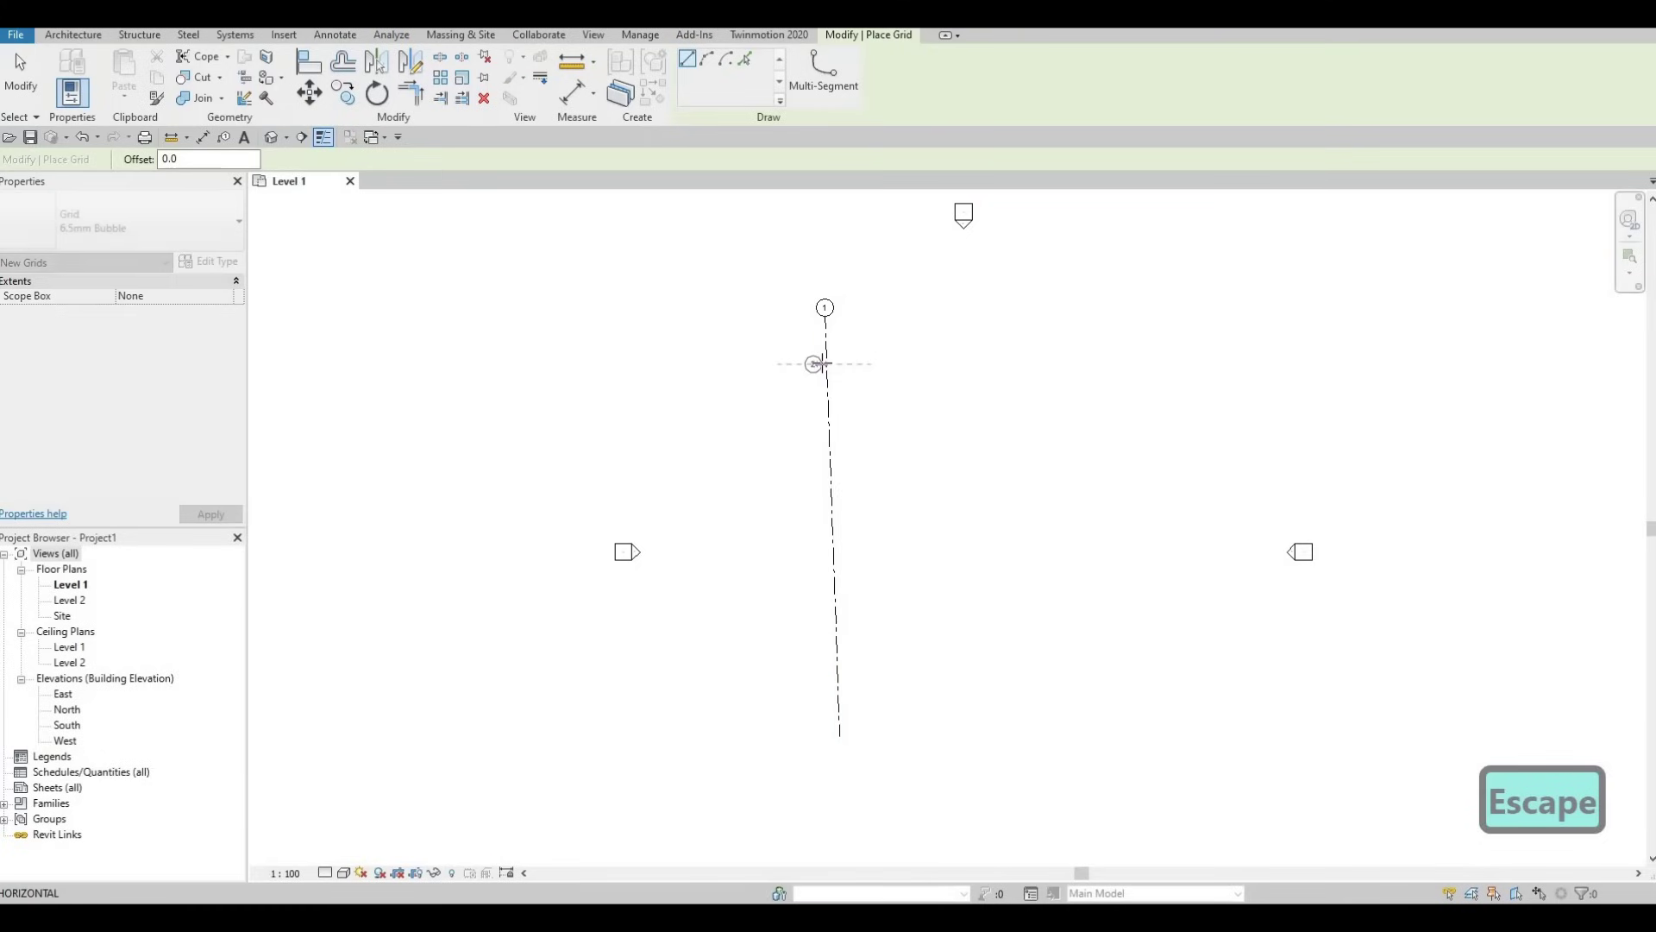
key("Escape")
key("Escape")
Set the angle of the slanted grid line to 90° so it runs vertically
left_click(826, 321)
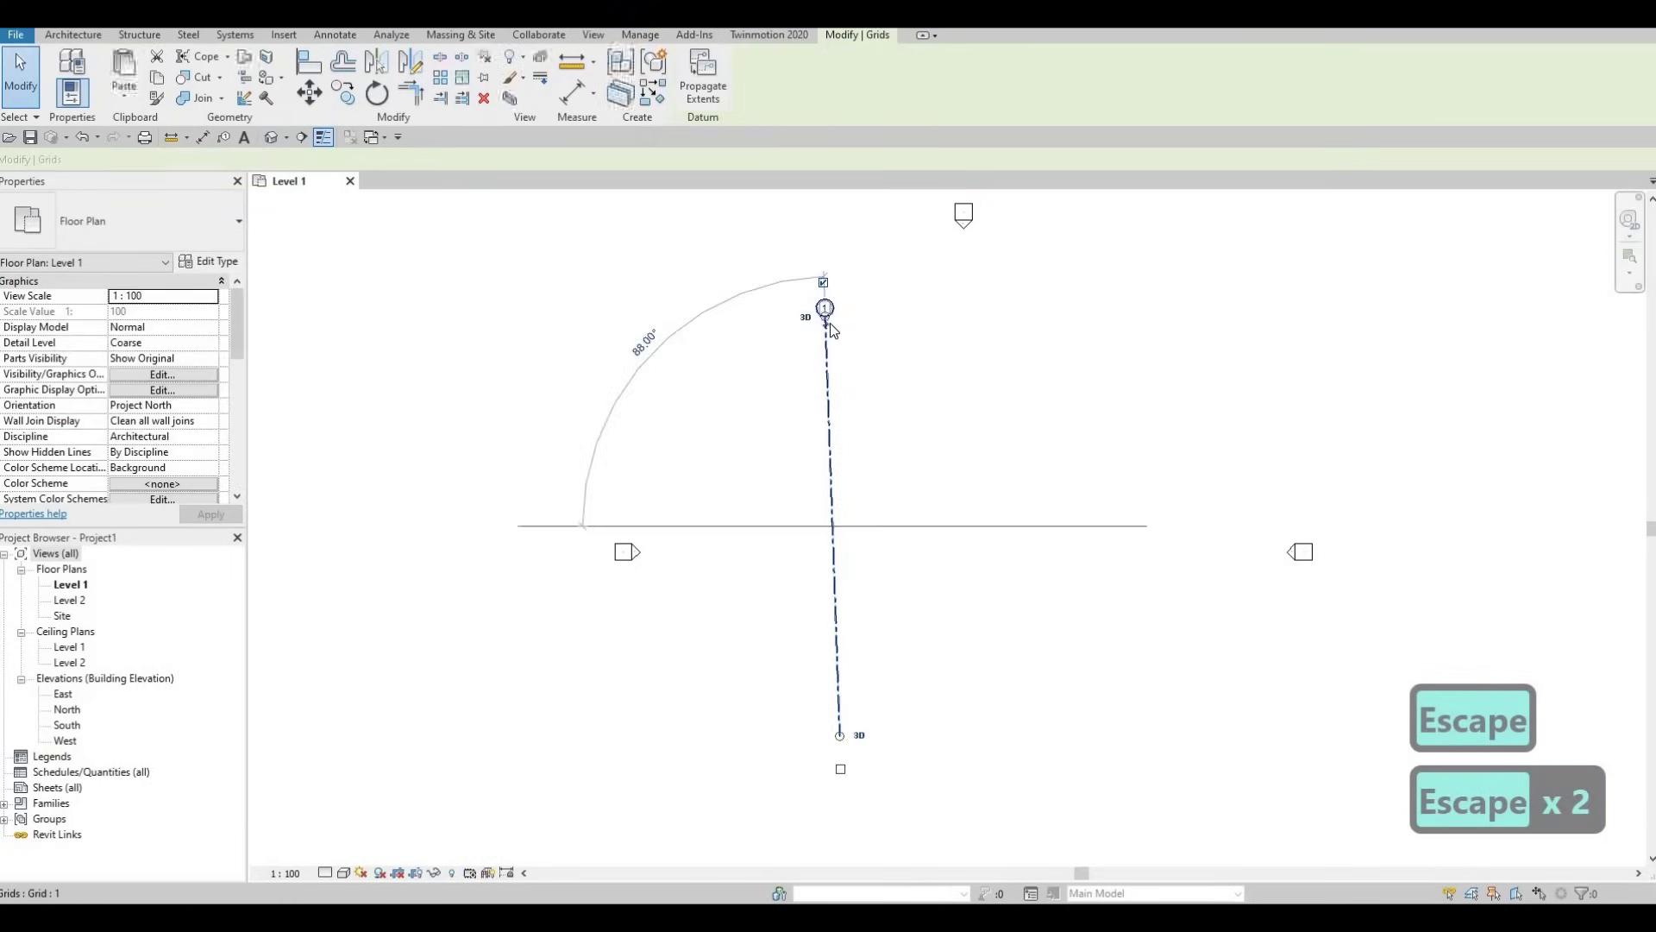
left_click_drag(826, 317, 855, 310)
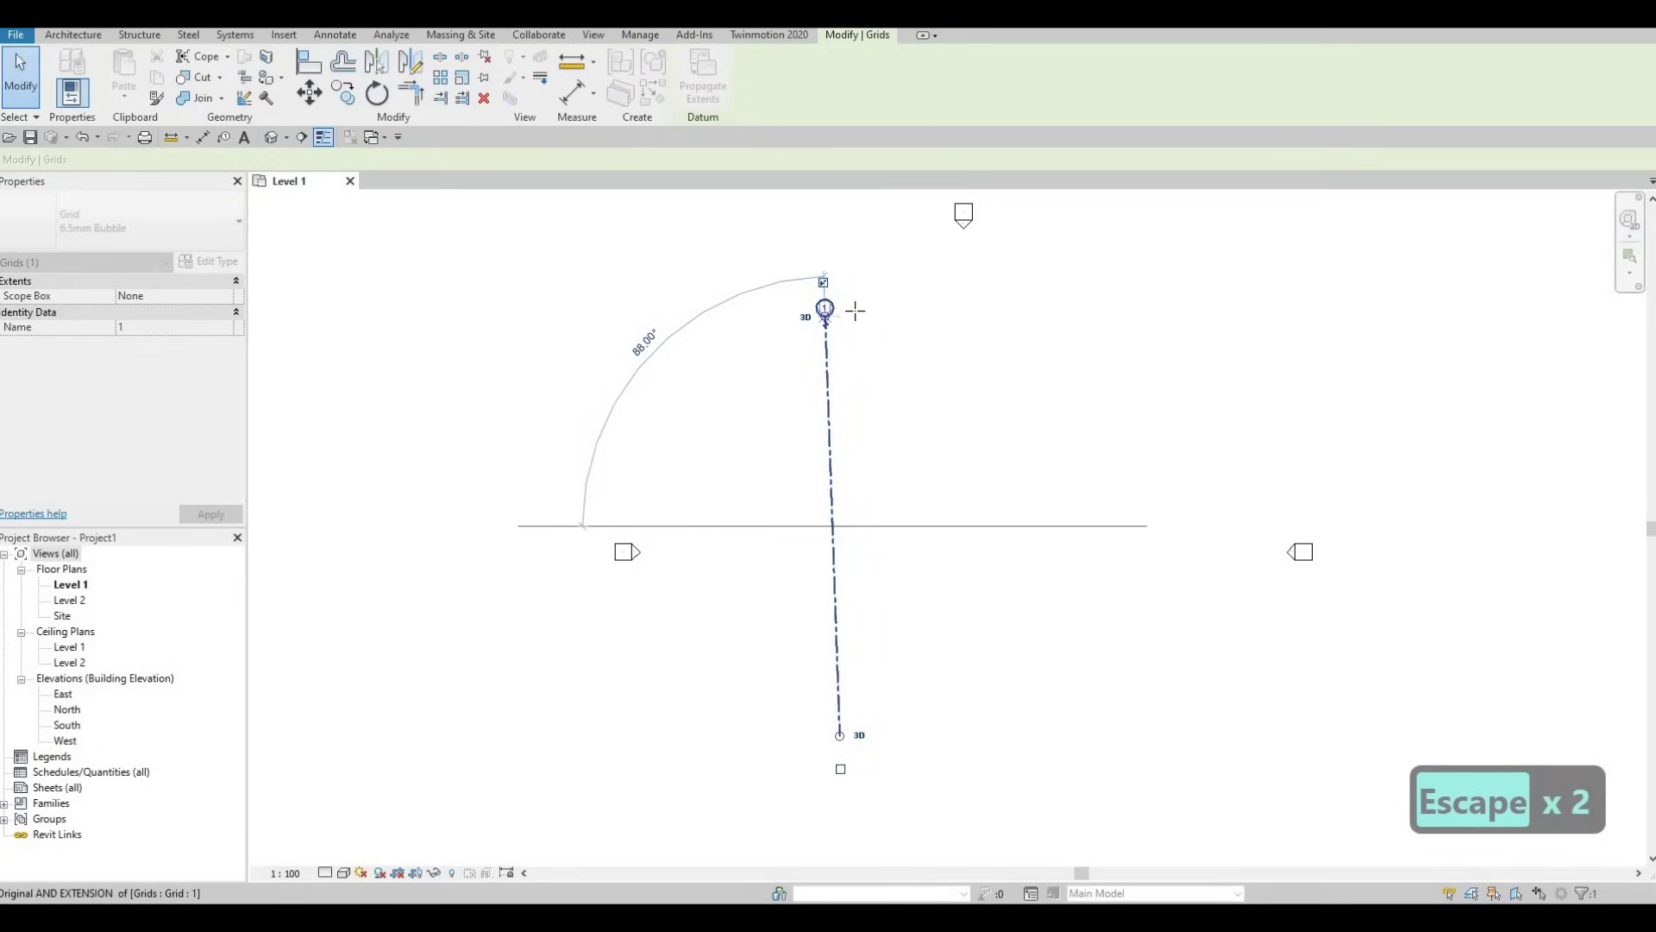
left_click(651, 339)
type("90")
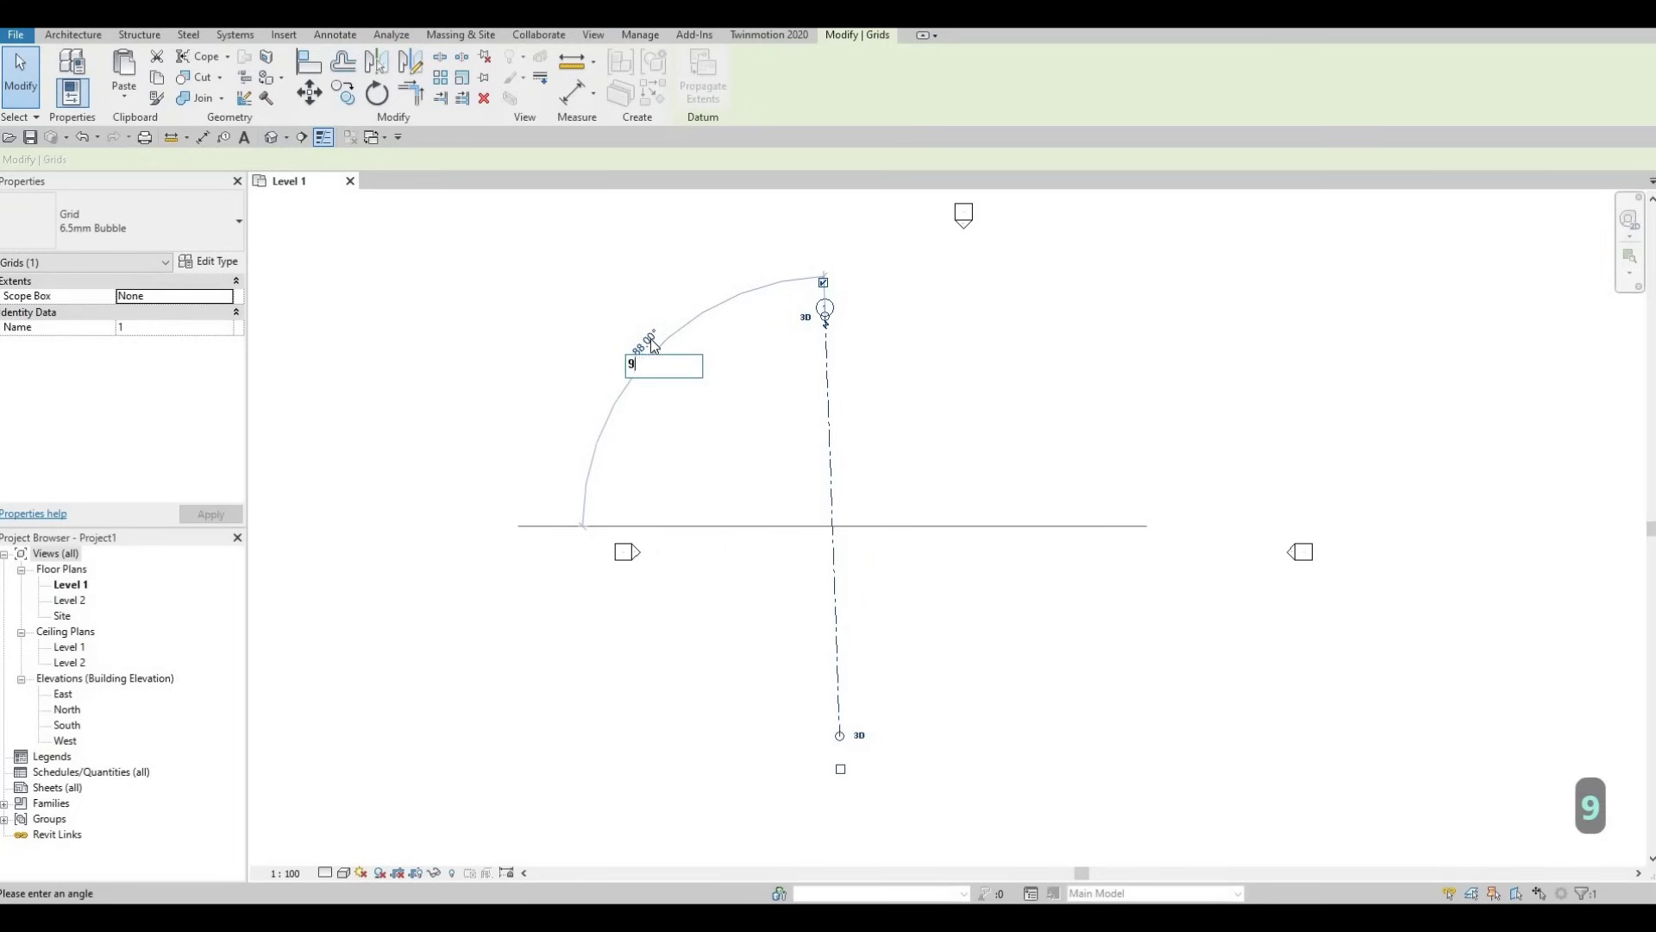
key("Return")
key("Escape")
key("Escape")
scroll(791, 305, "down", 2)
mouse_move(823, 413)
middle_mouse_down()
mouse_move(790, 306)
mouse_move(821, 406)
middle_mouse_up()
Copy grid line 1 horizontally to the right by 3729 mm, with multiple copies enabled
left_click(792, 306)
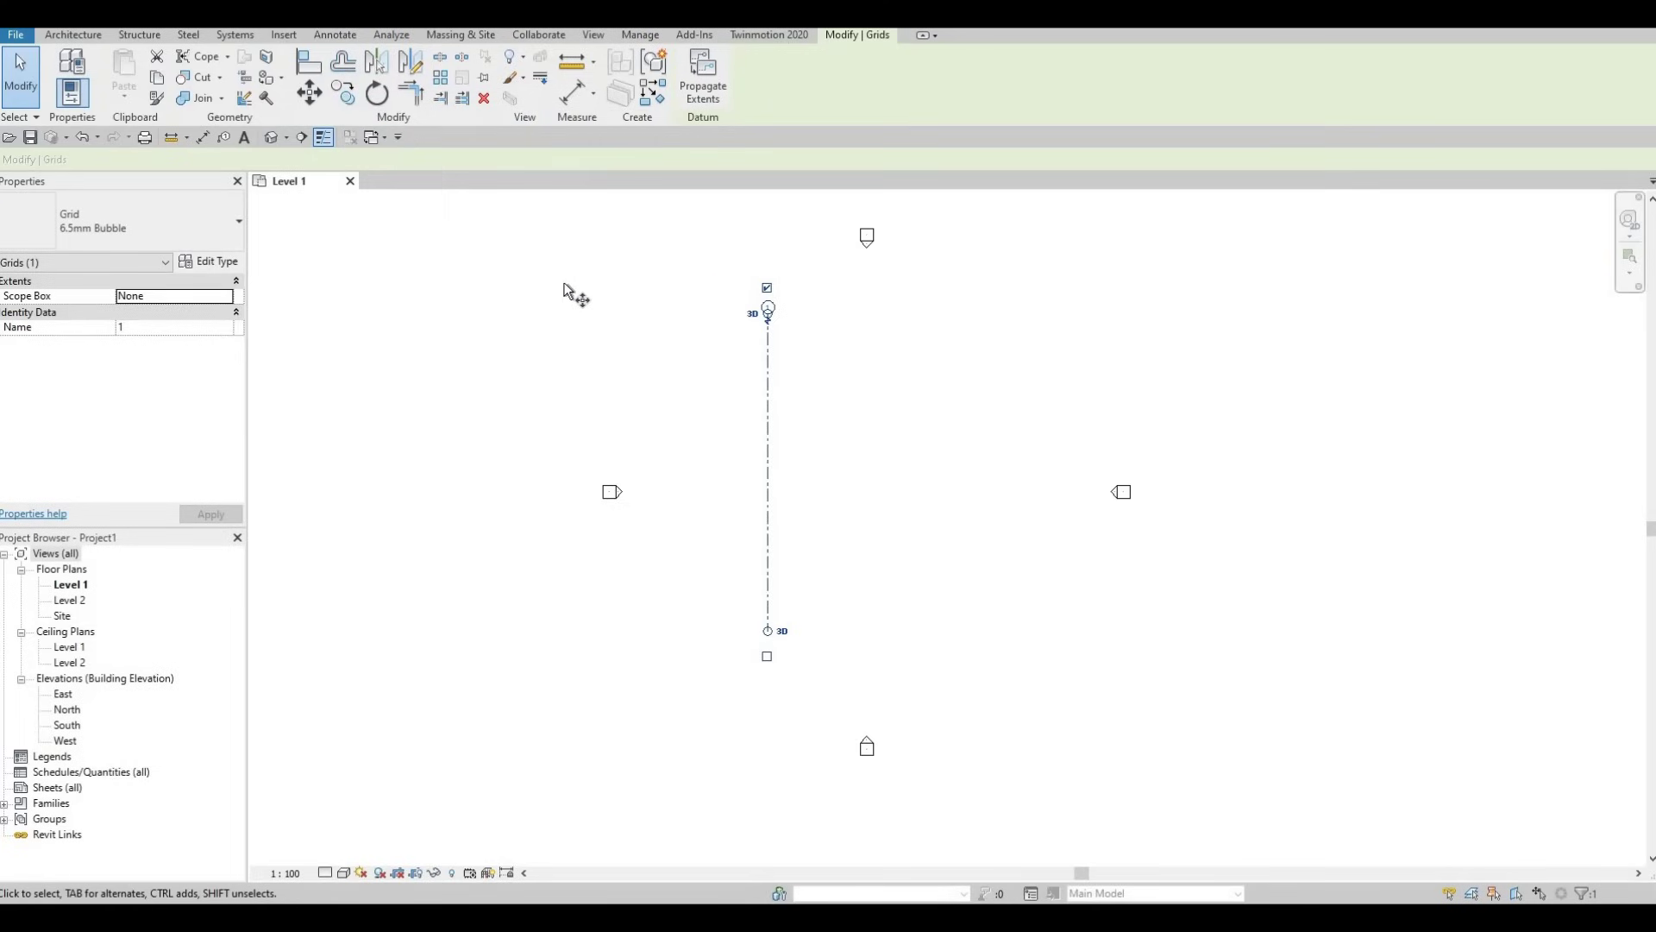
key("c")
key("o")
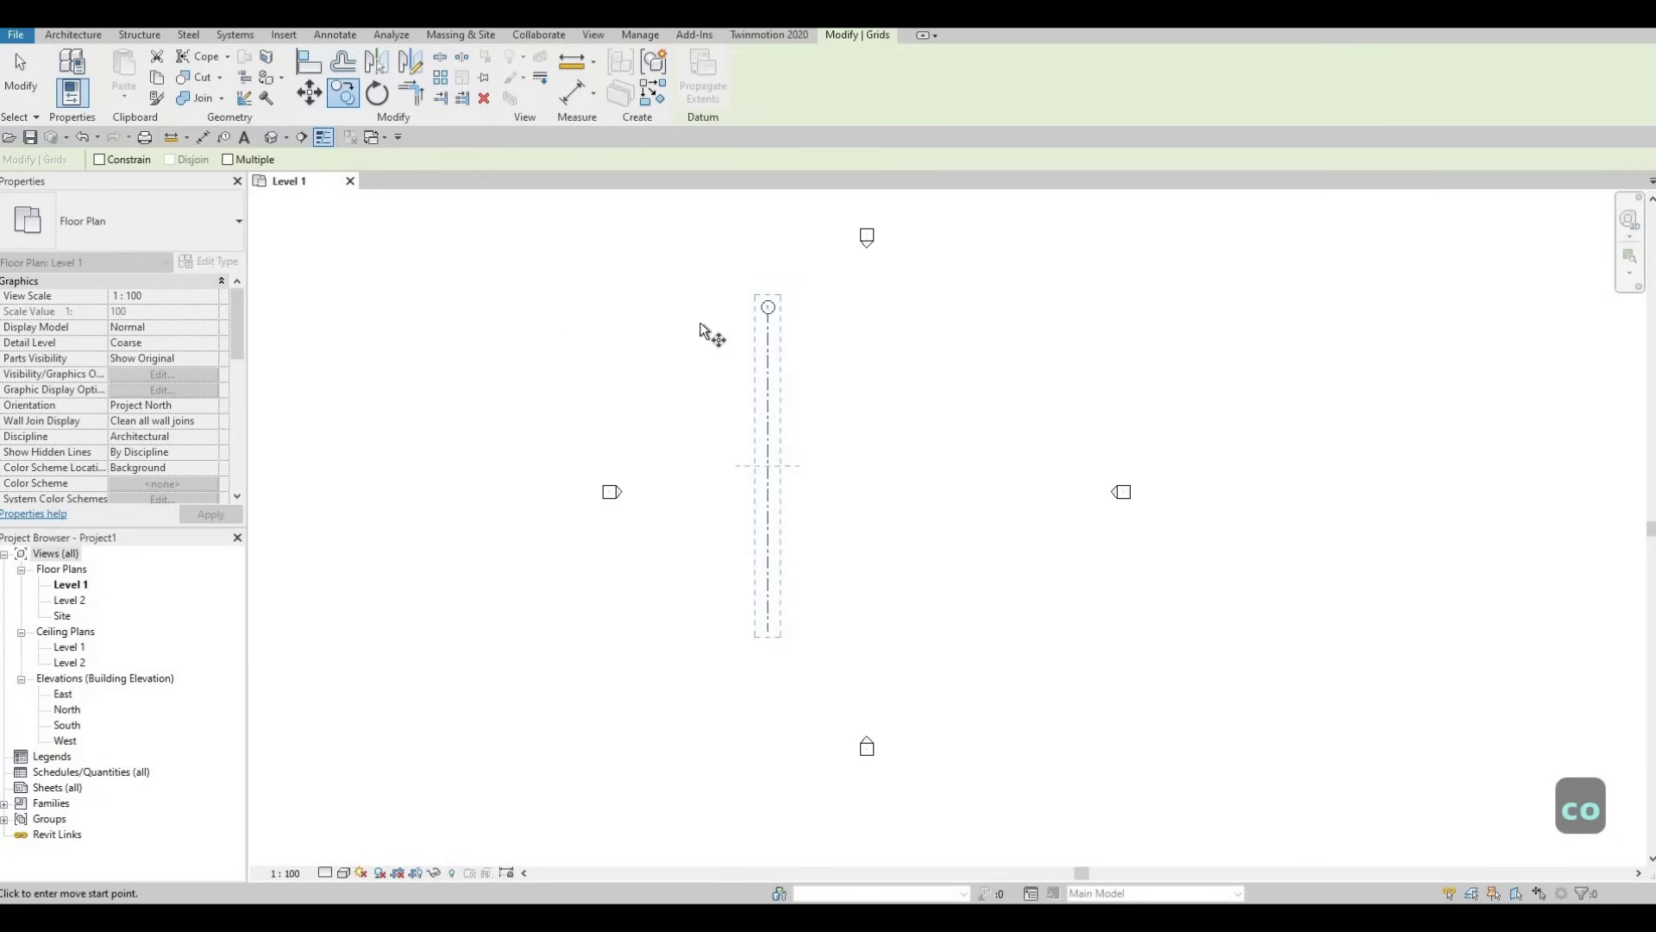
left_click(228, 162)
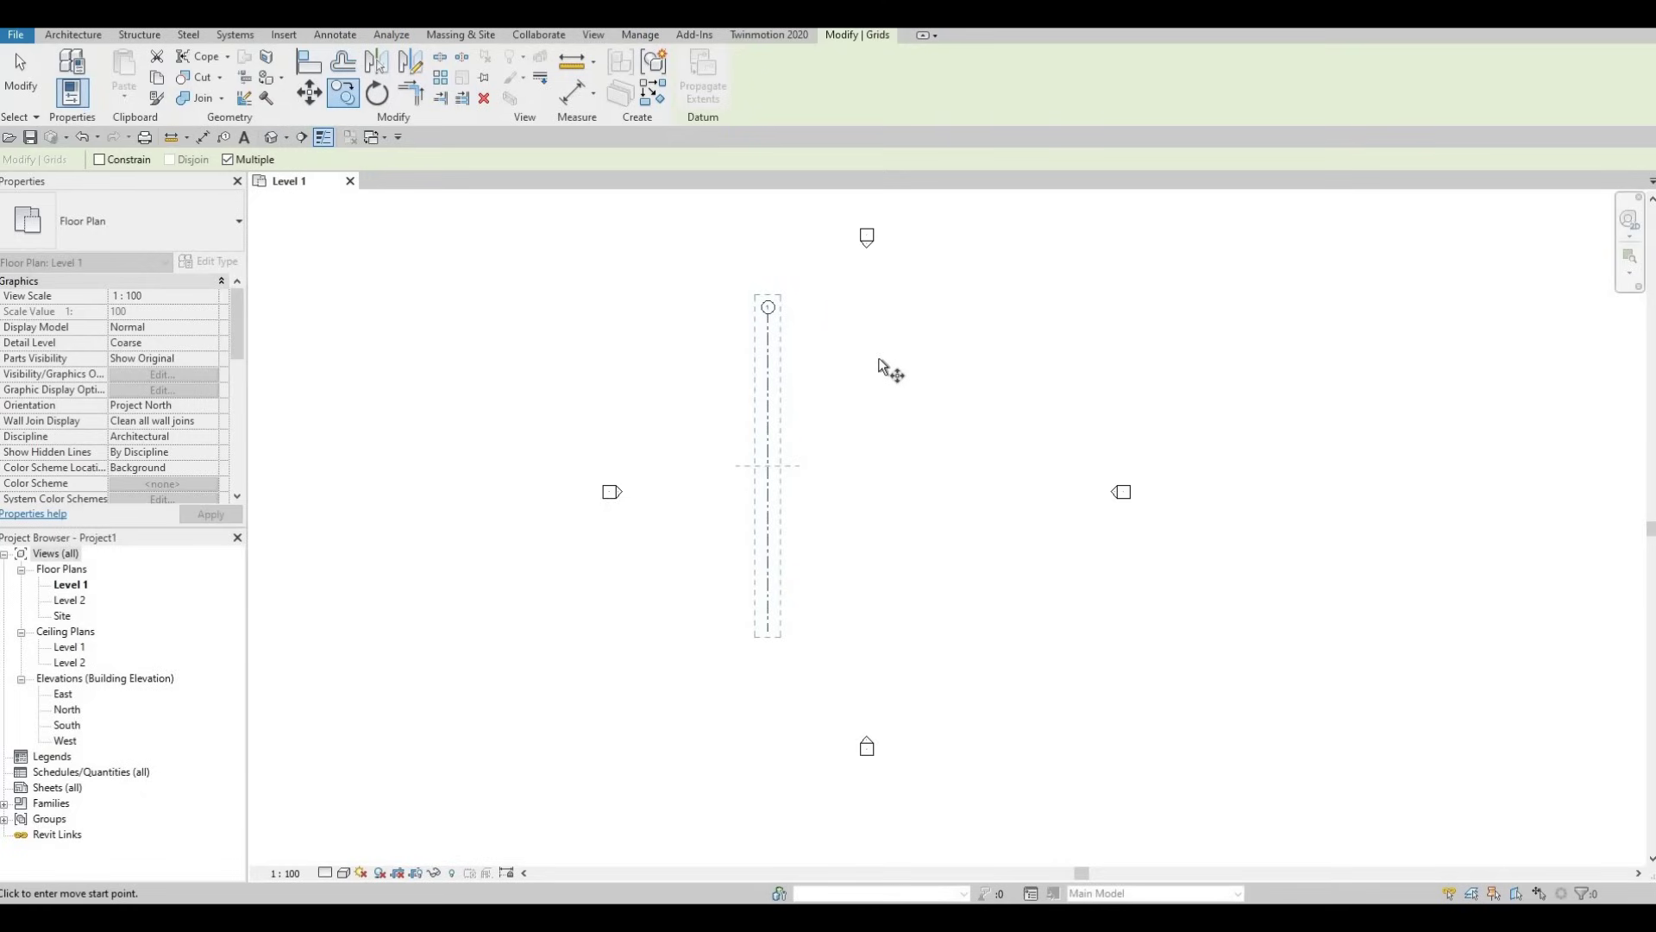
left_click(767, 334)
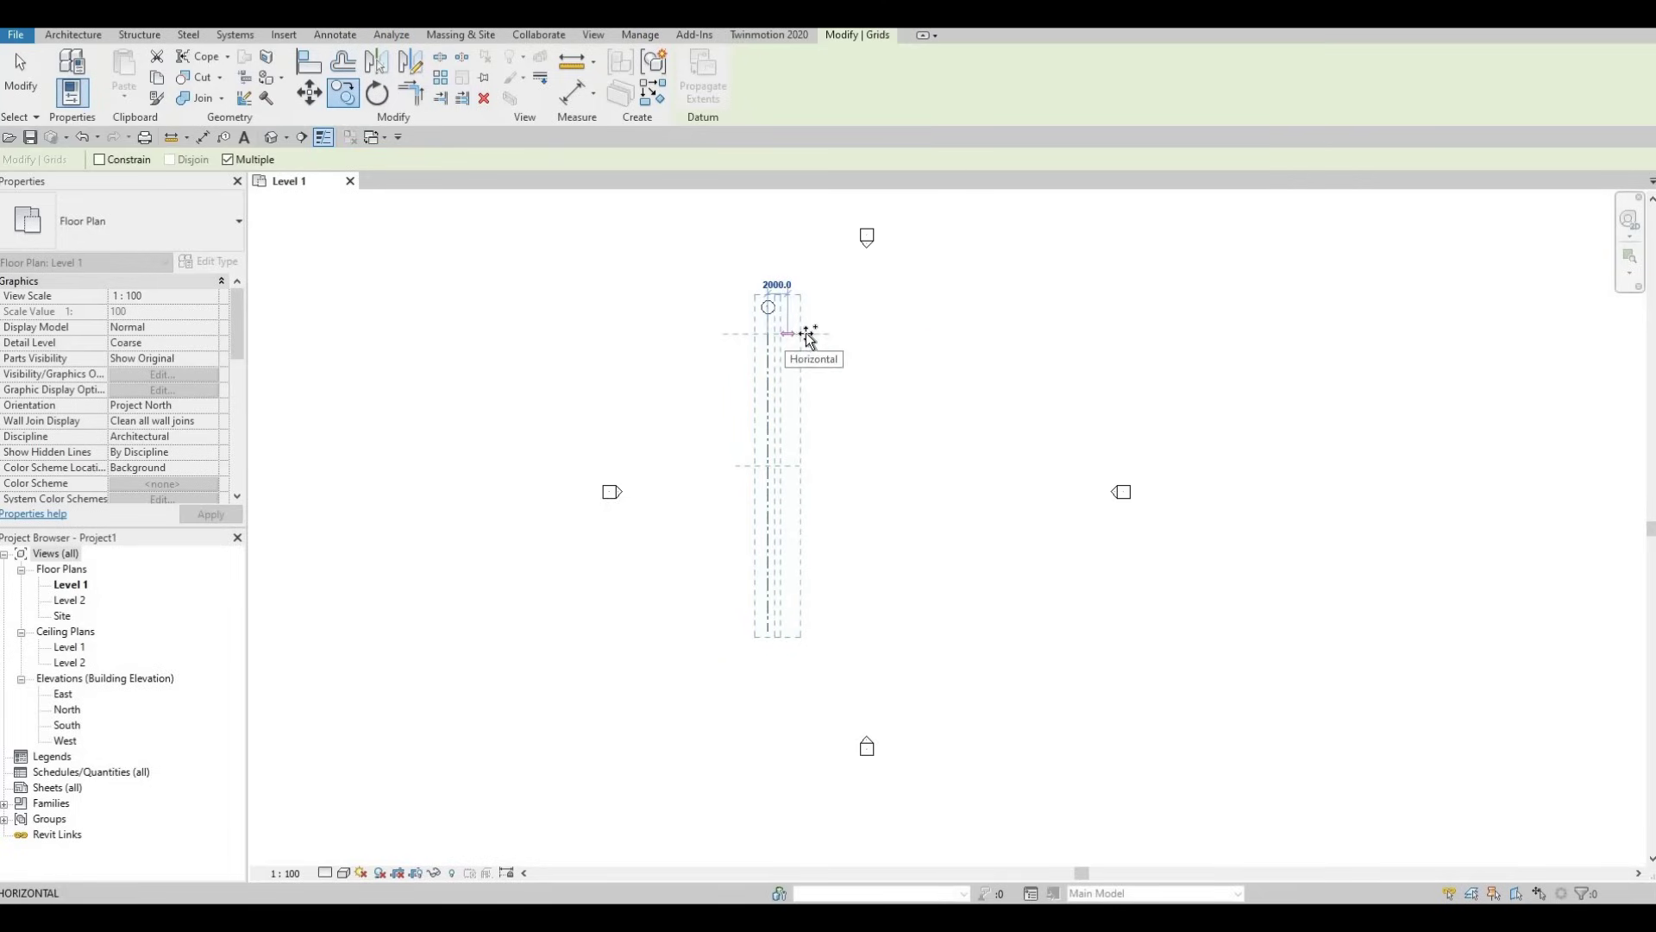
left_click(836, 334)
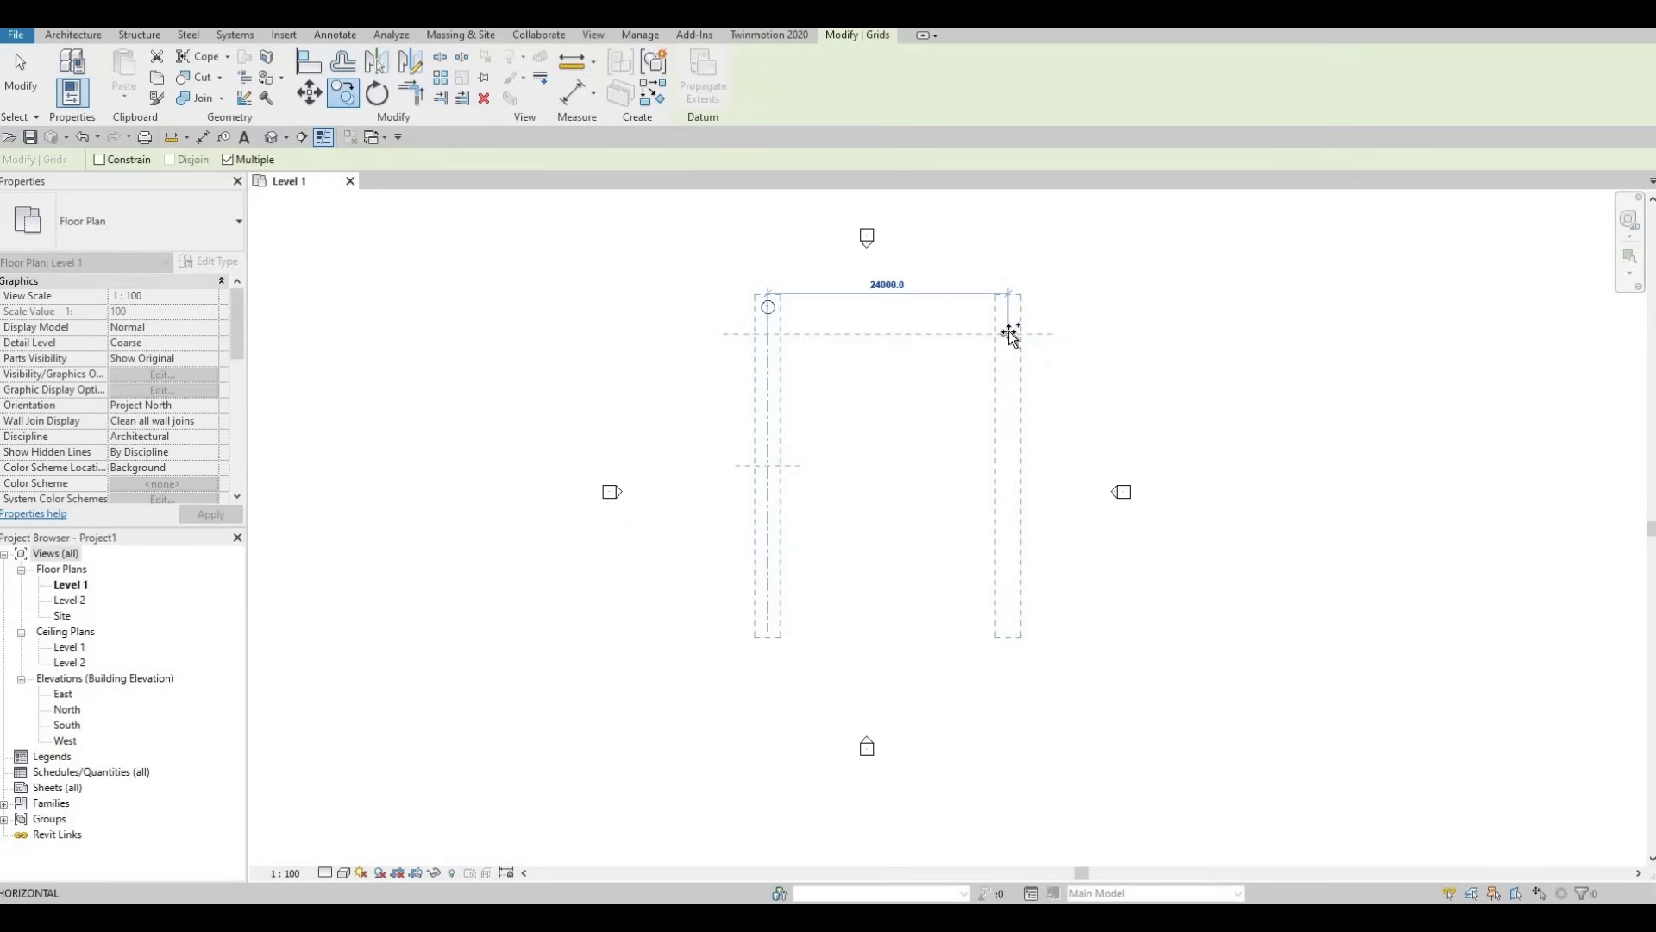
type("3")
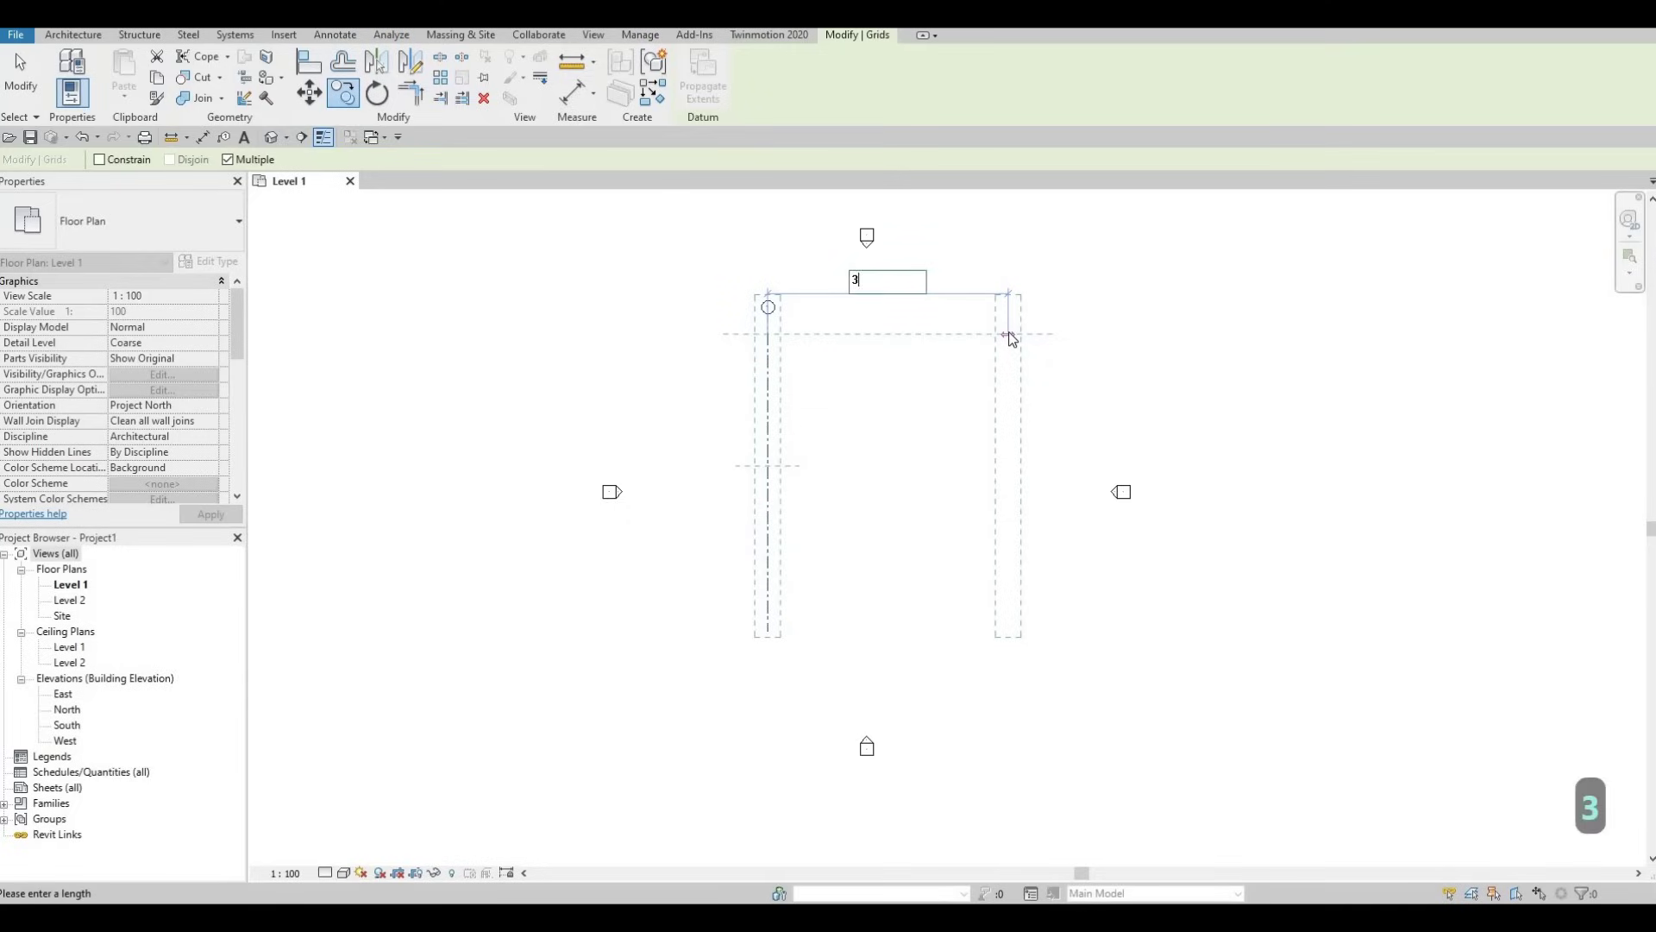
type("728.77")
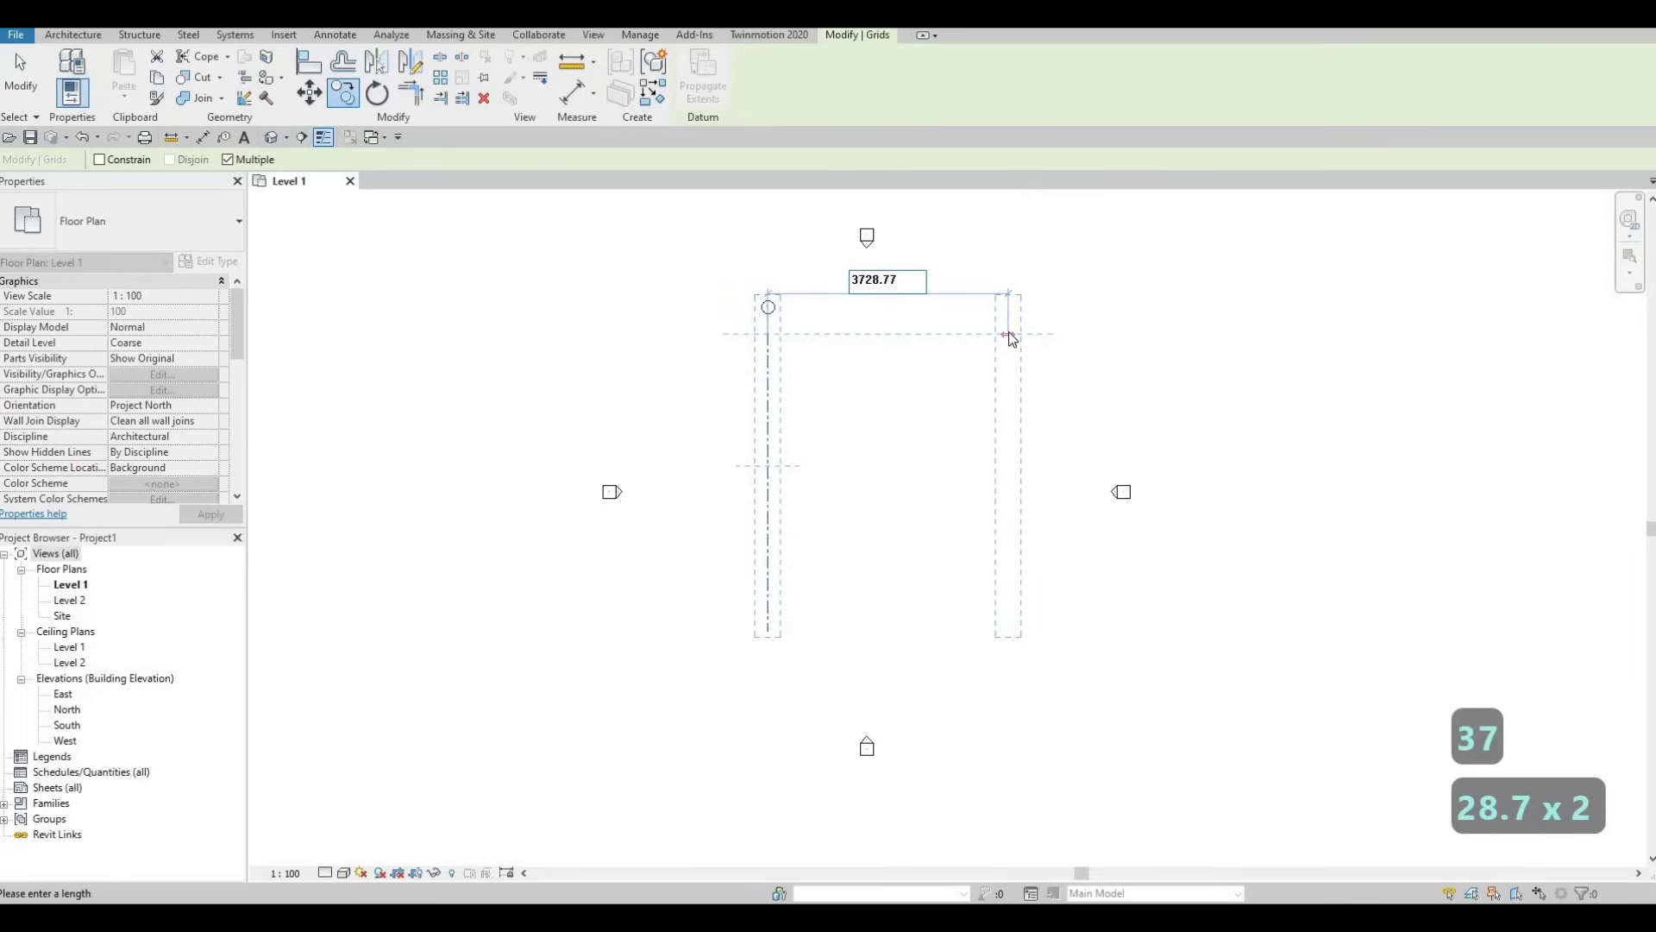
key("BackSpace")
key("BackSpace")
key("BackSpace")
key("BackSpace")
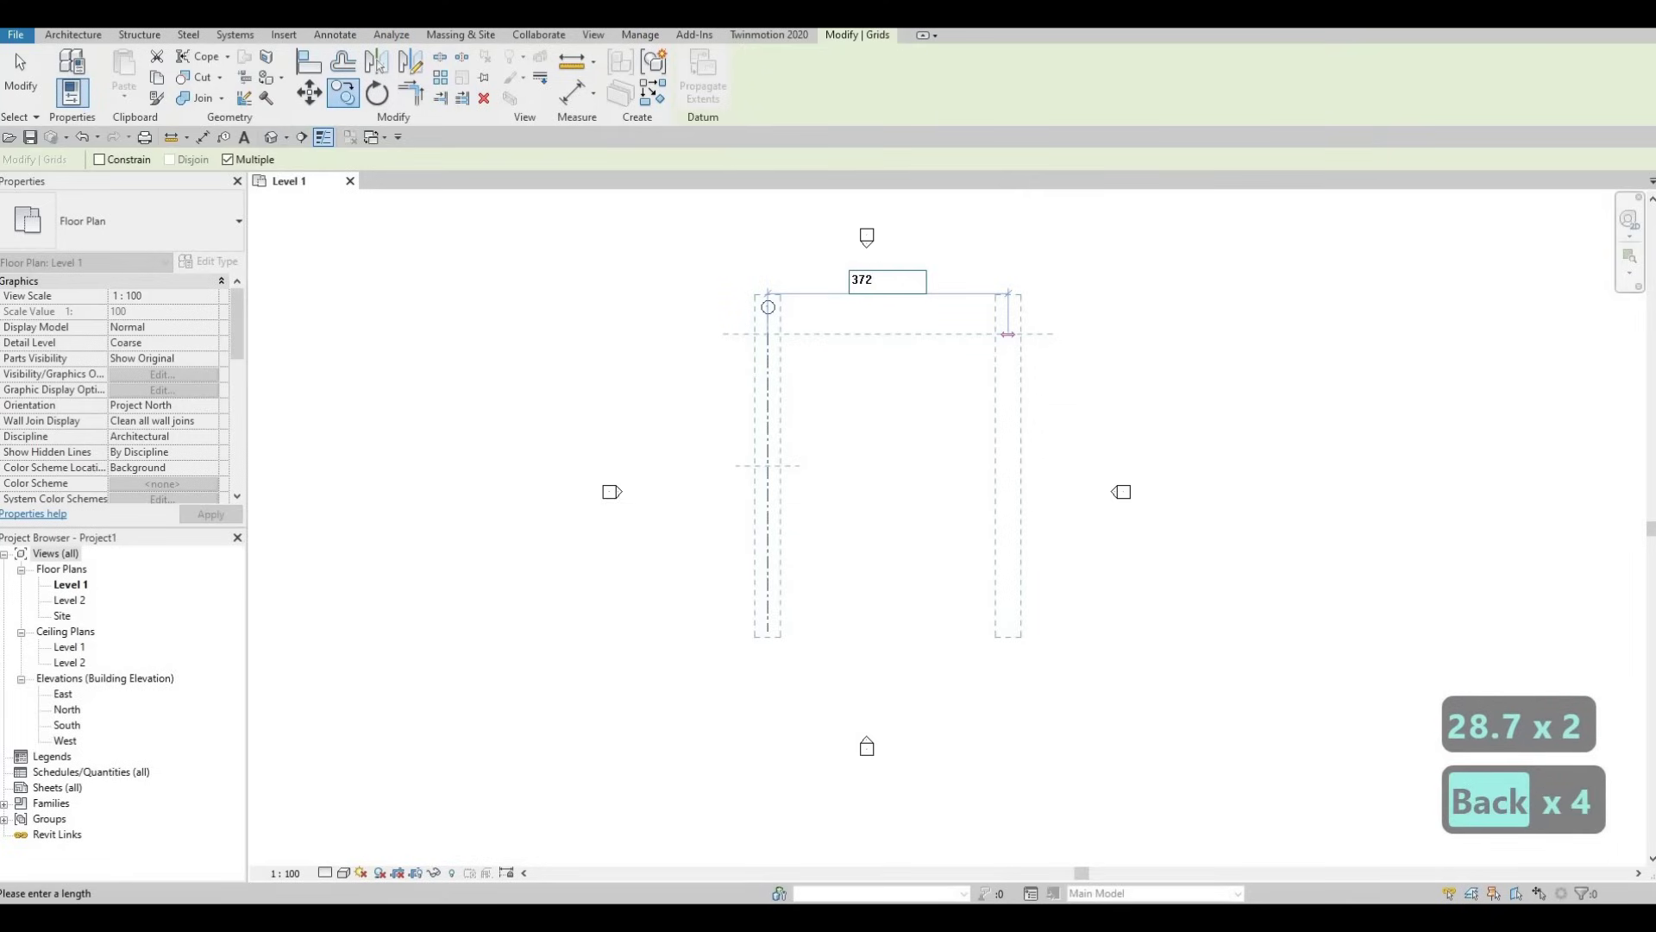
type("9")
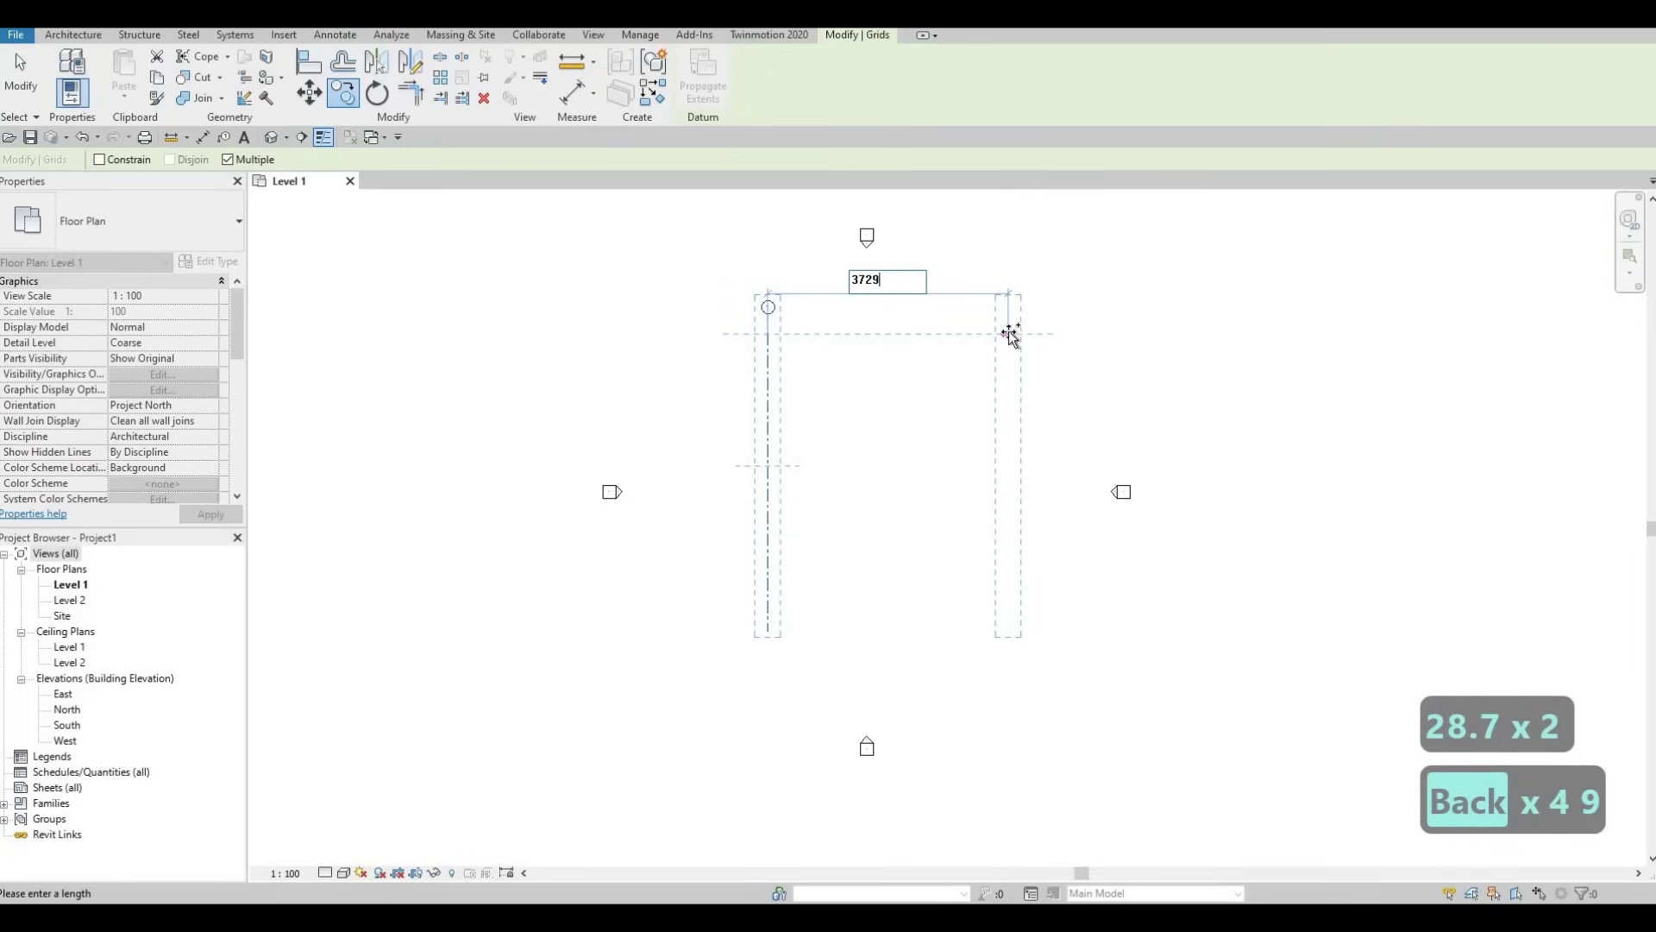
key("Return")
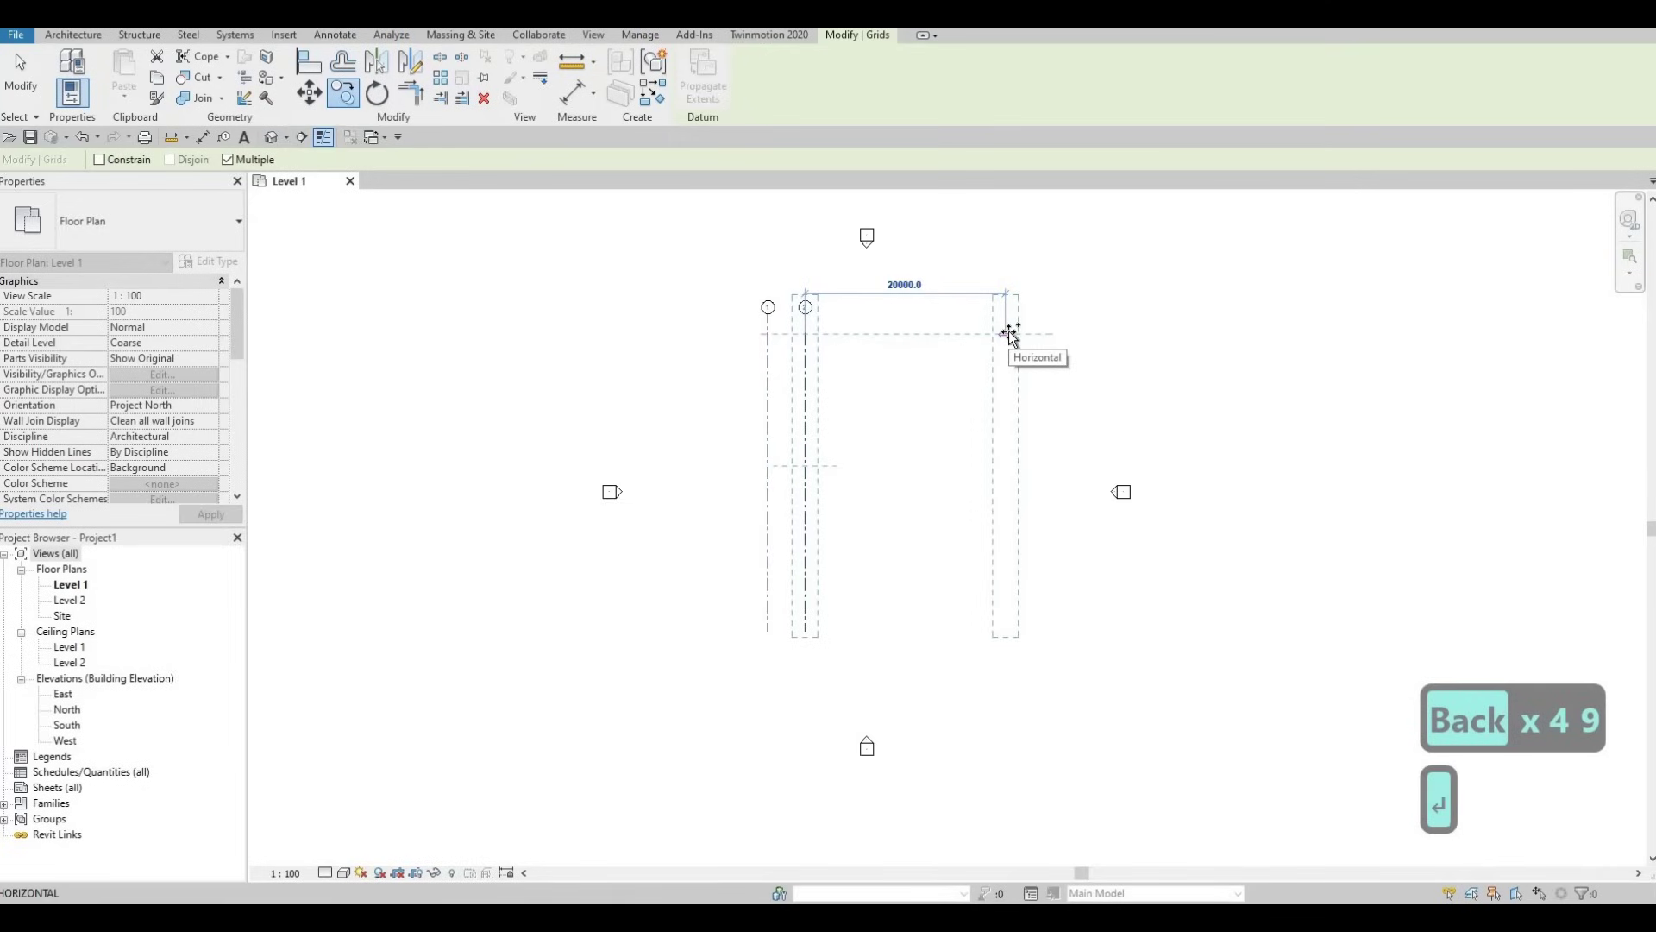
Place three more grid copies to the right at successive spacings of 1572, 1396 and 2170 mm, and end the copying
type("1572")
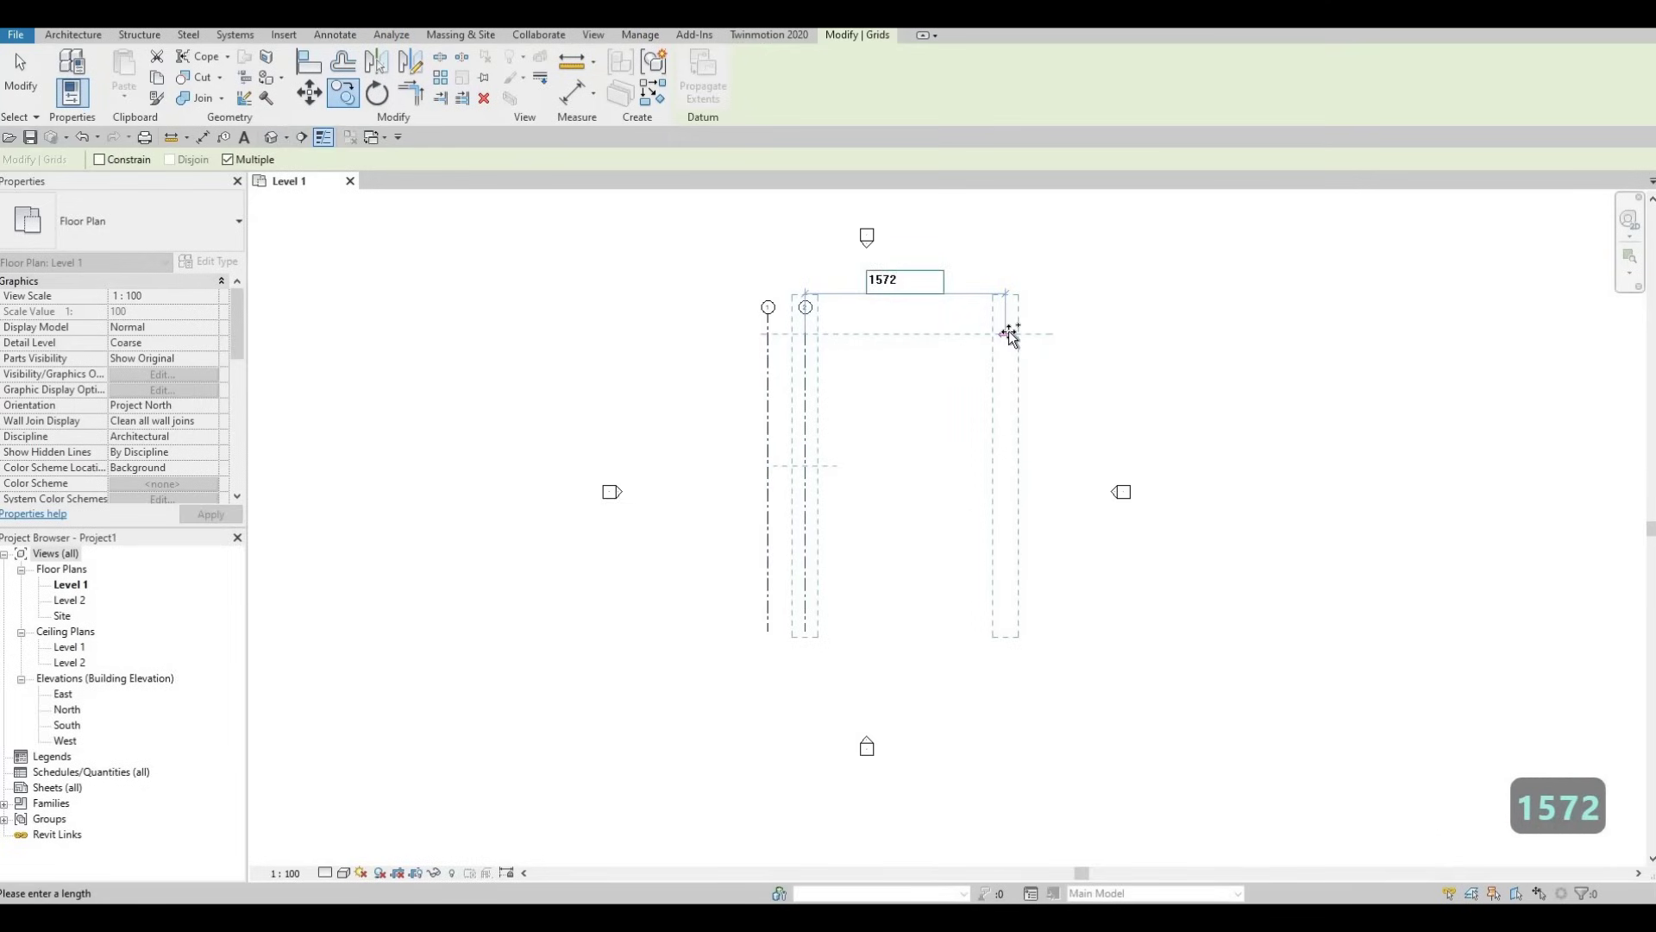
key("Return")
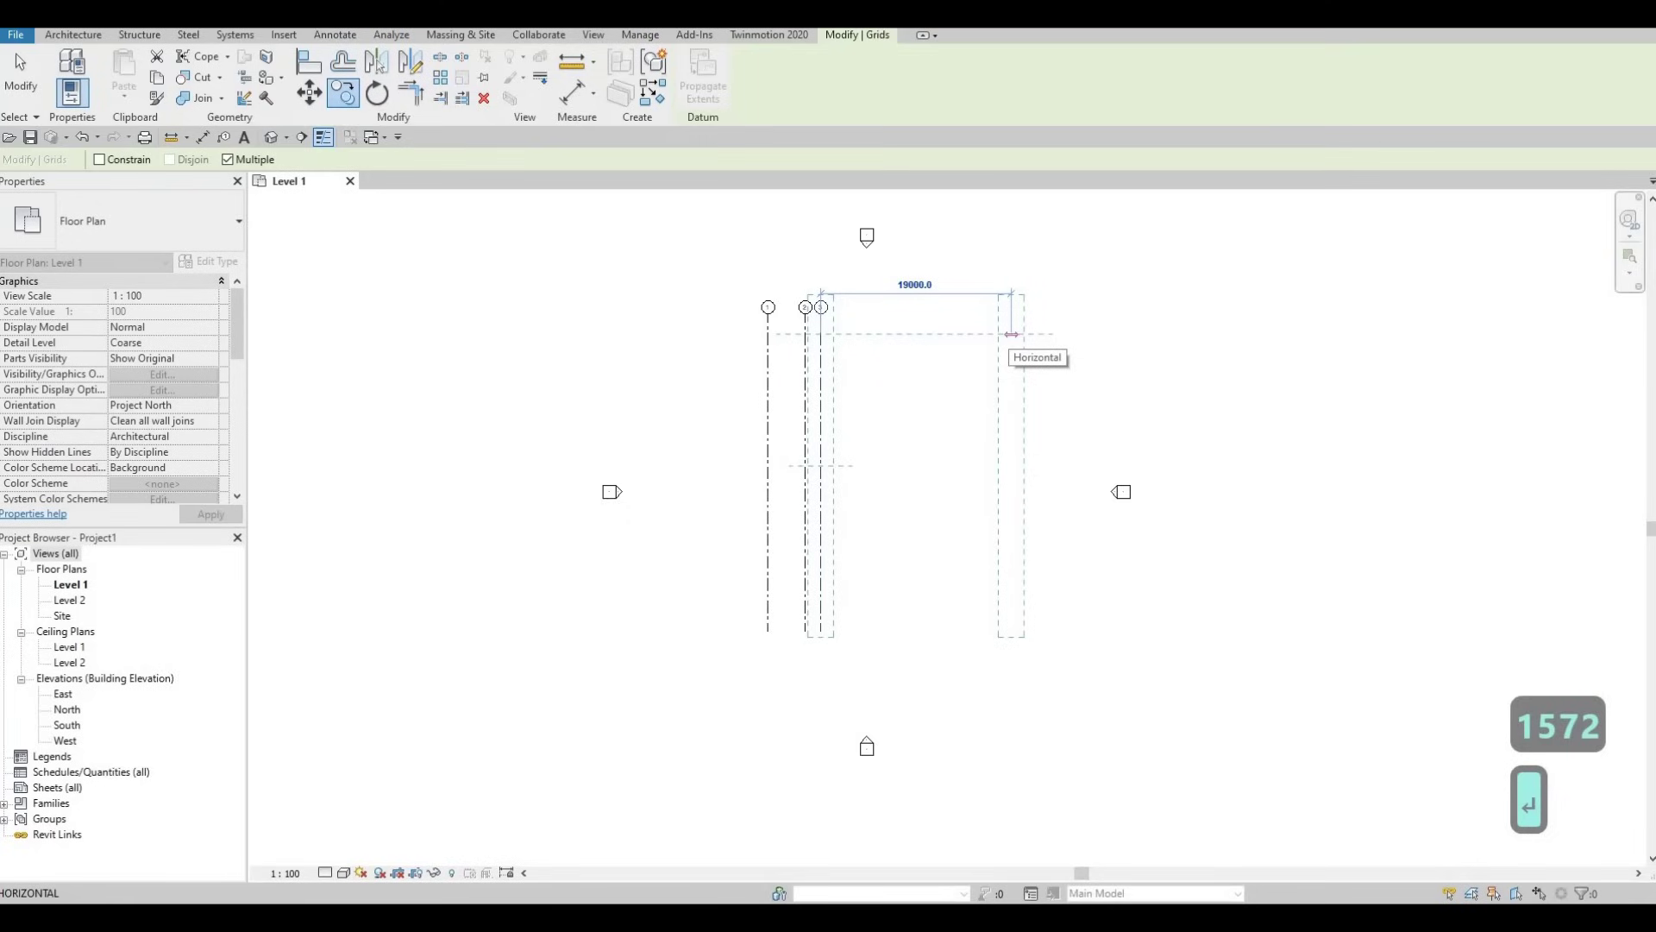
type("13")
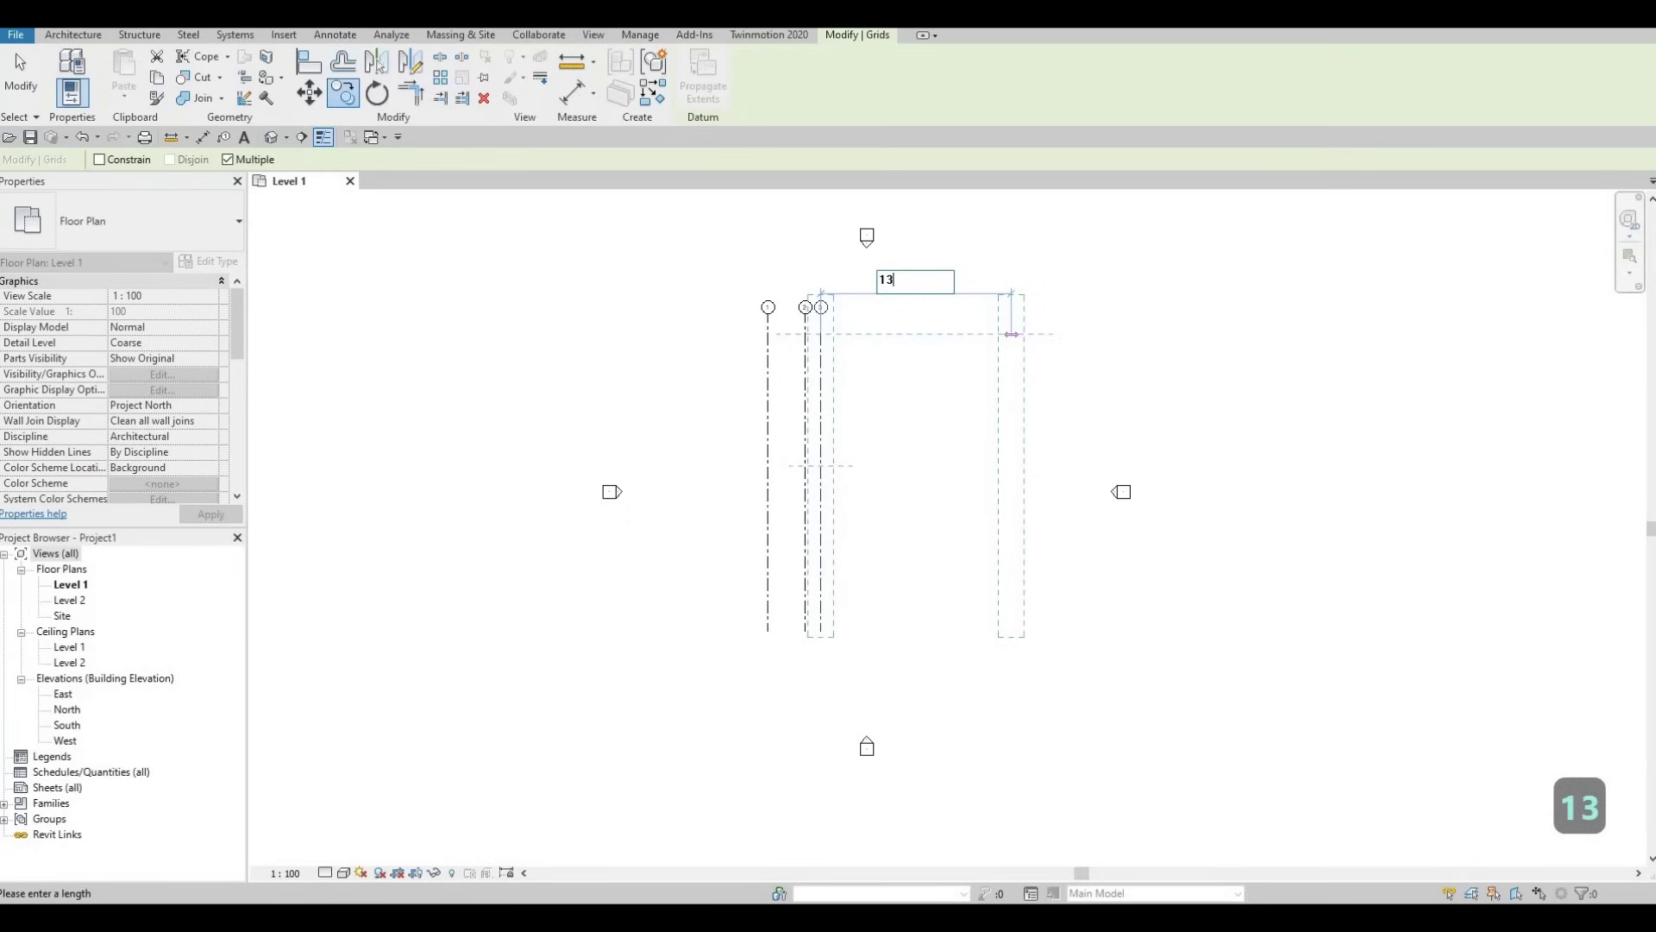
type("96")
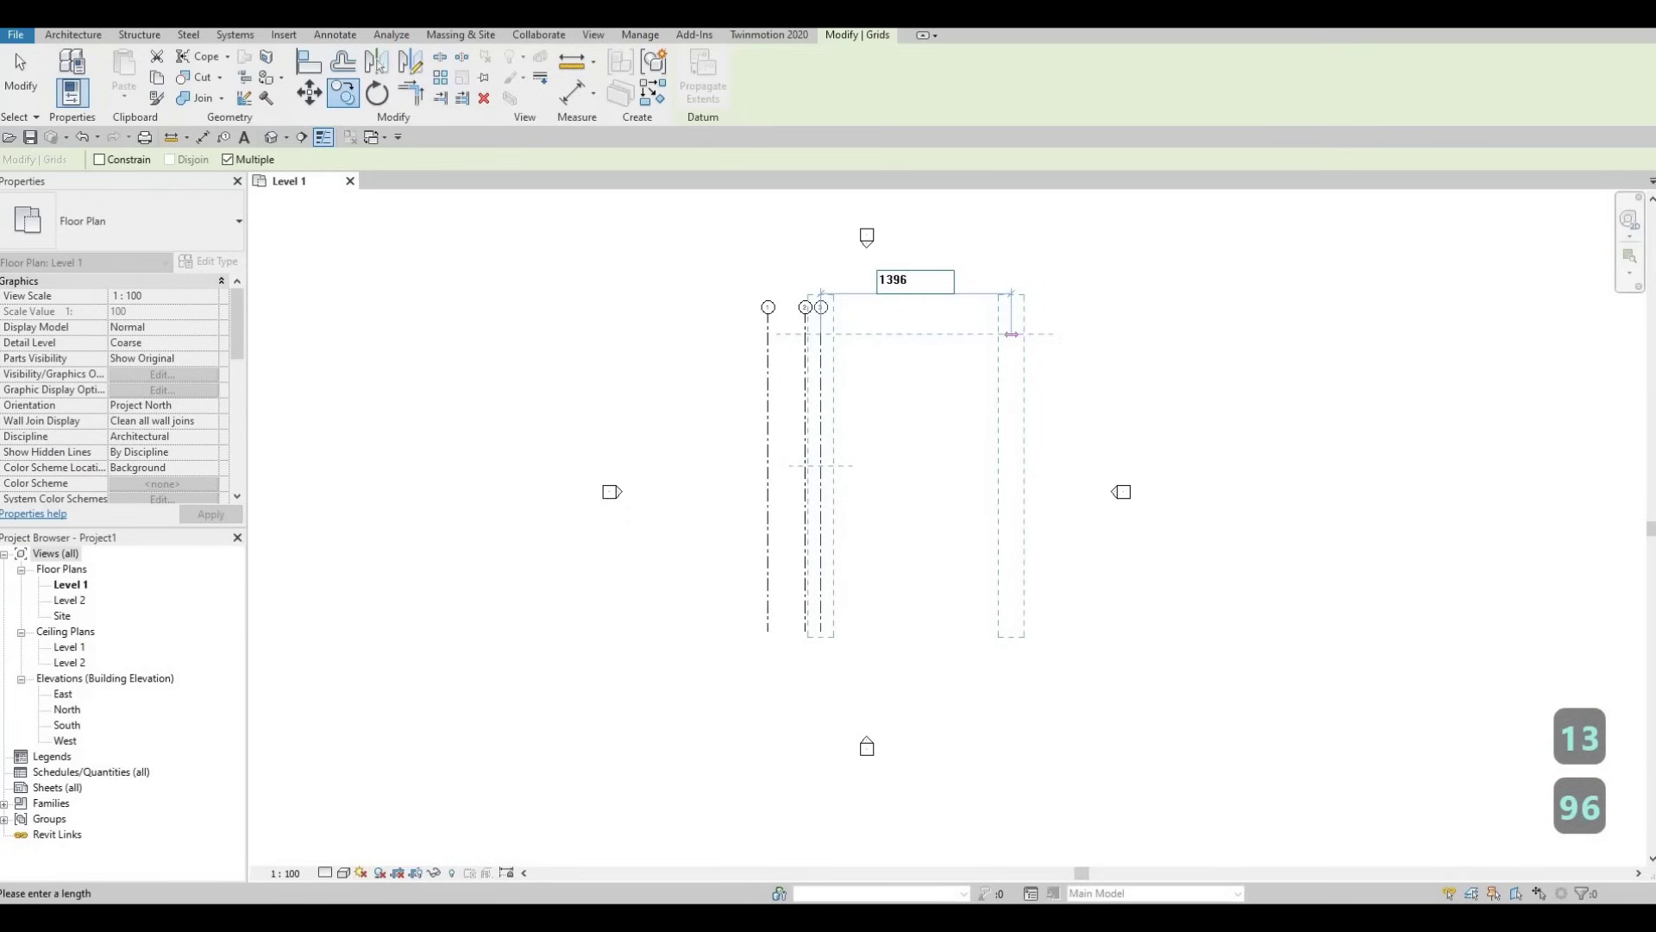
key("Return")
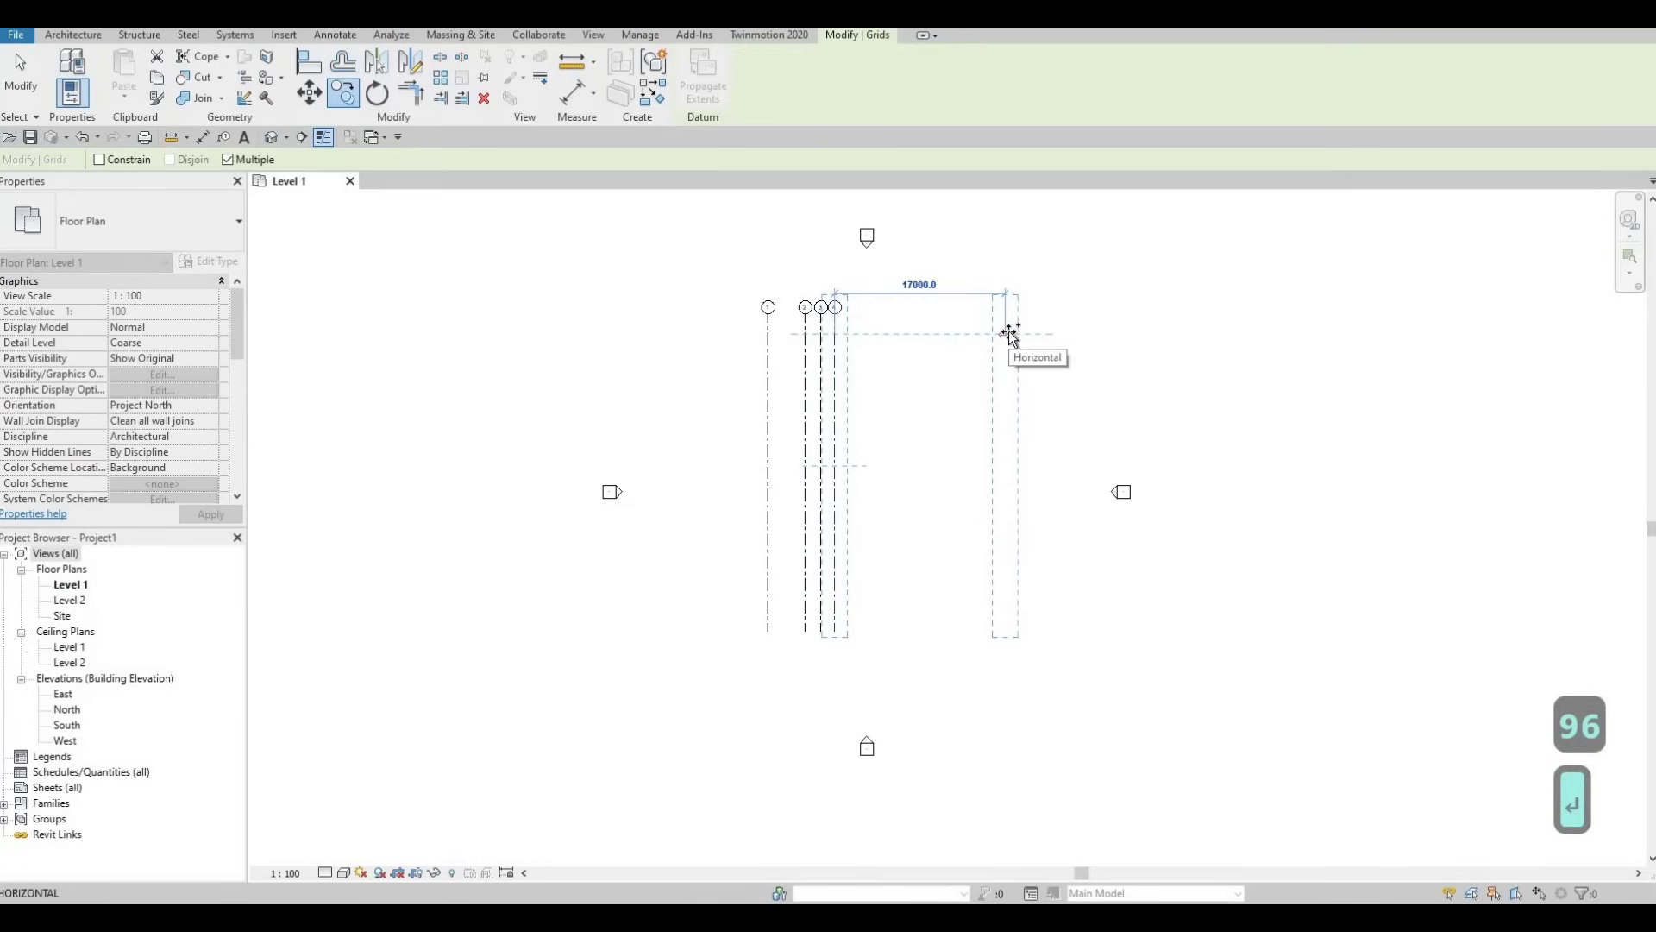
type("2")
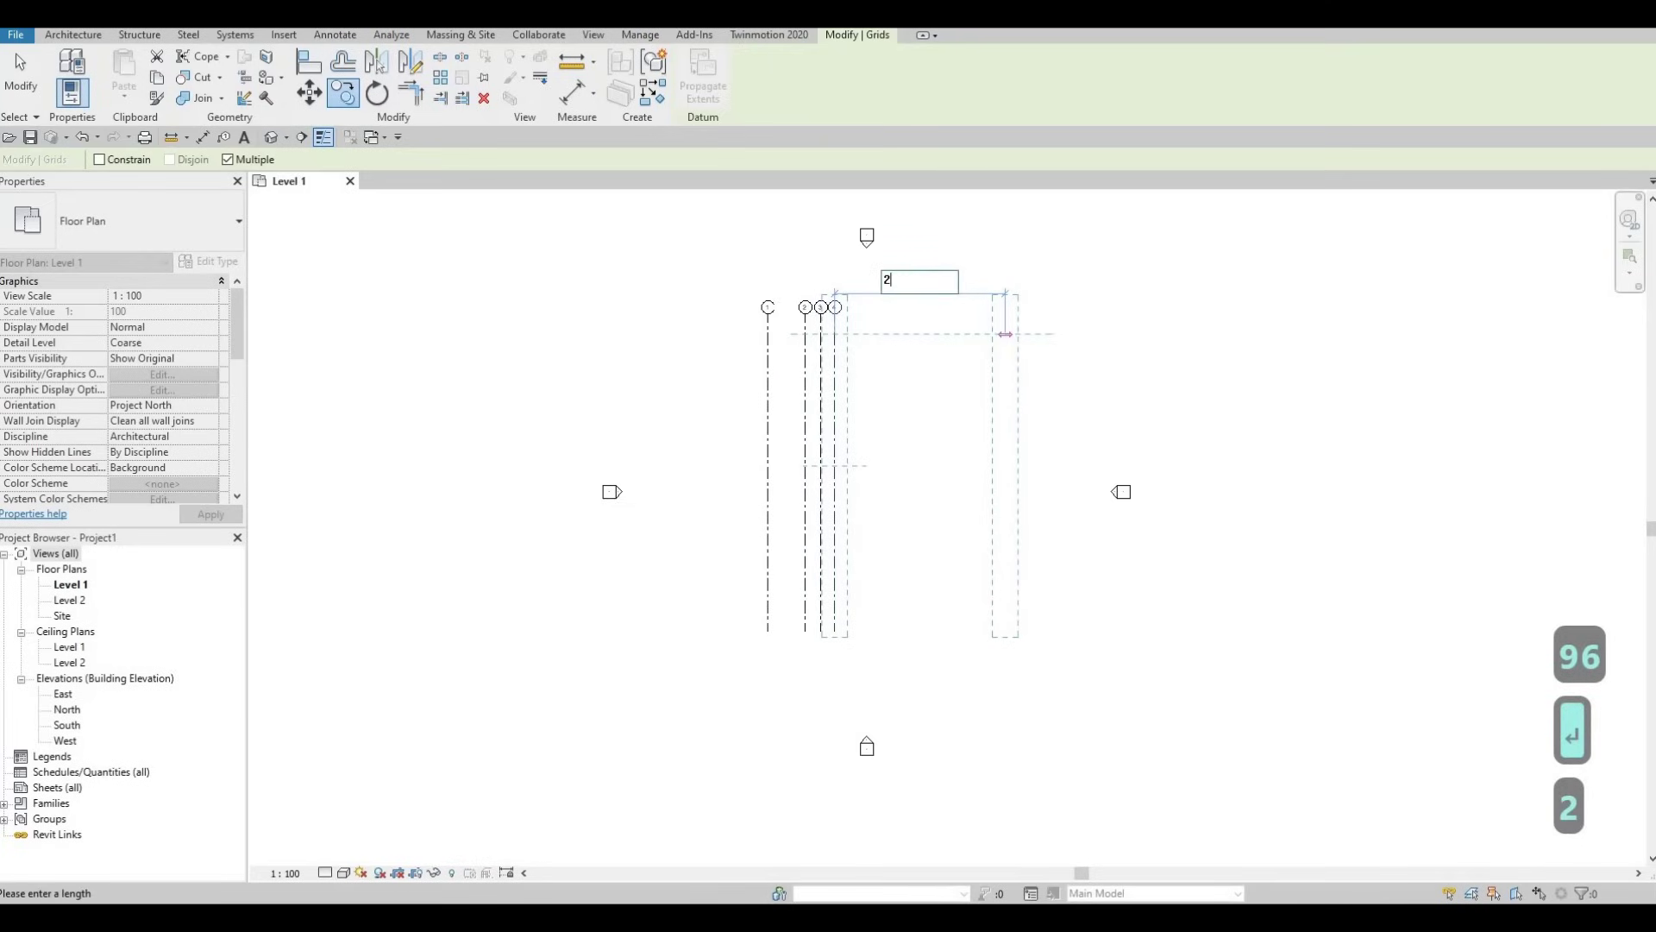
type("170")
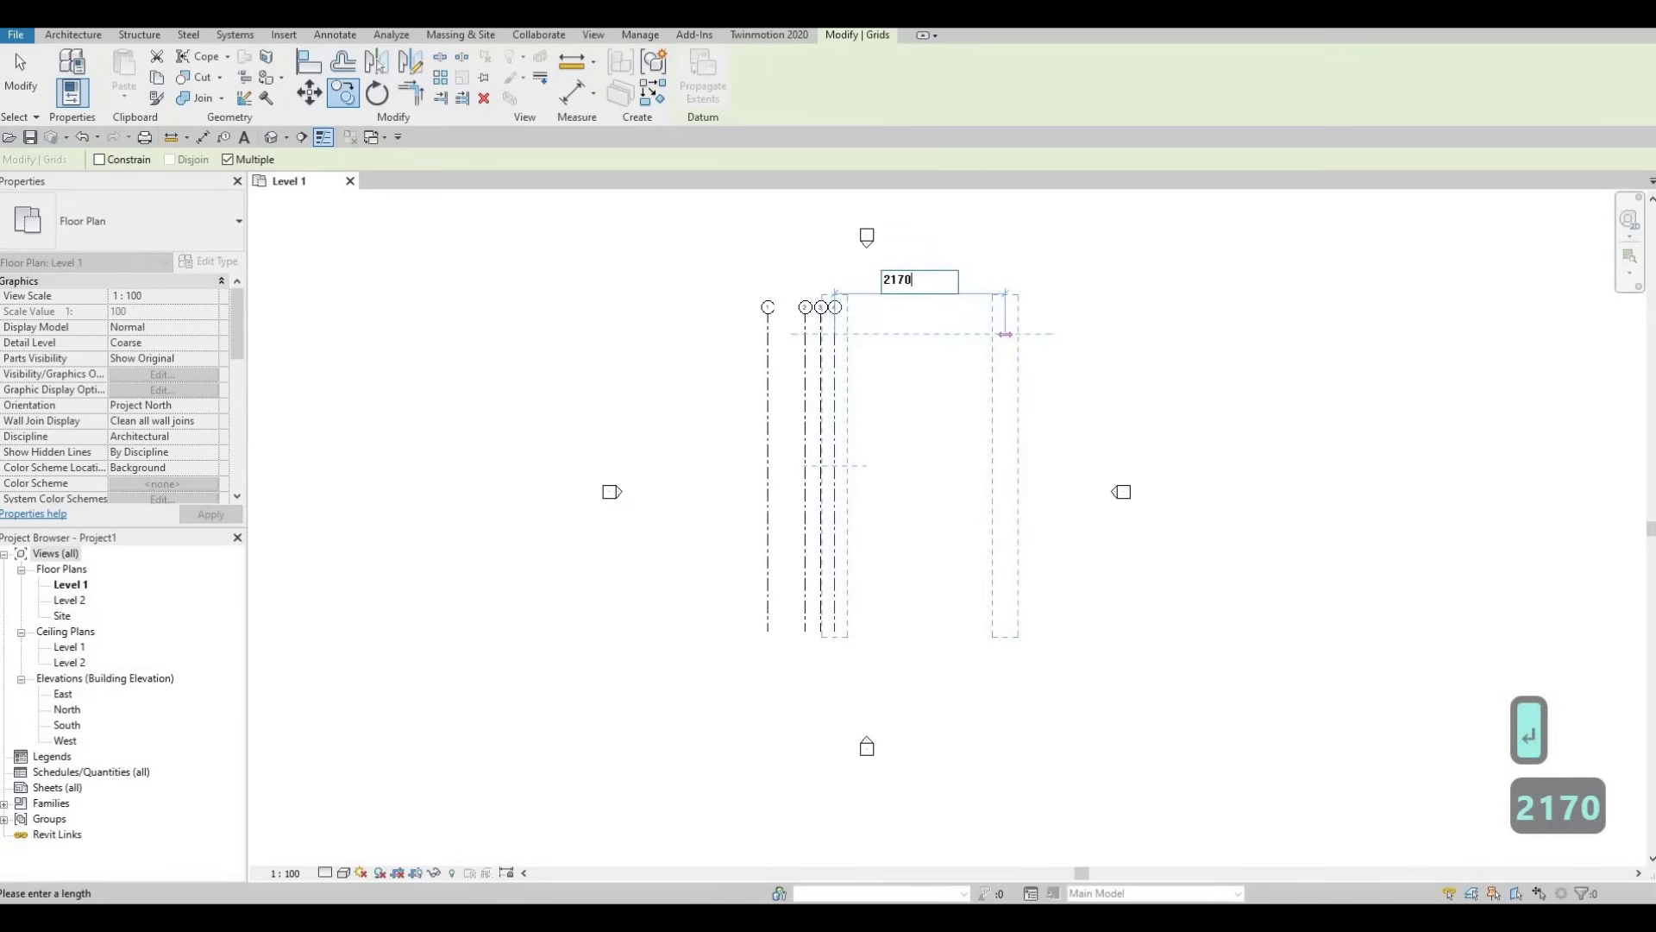
key("Return")
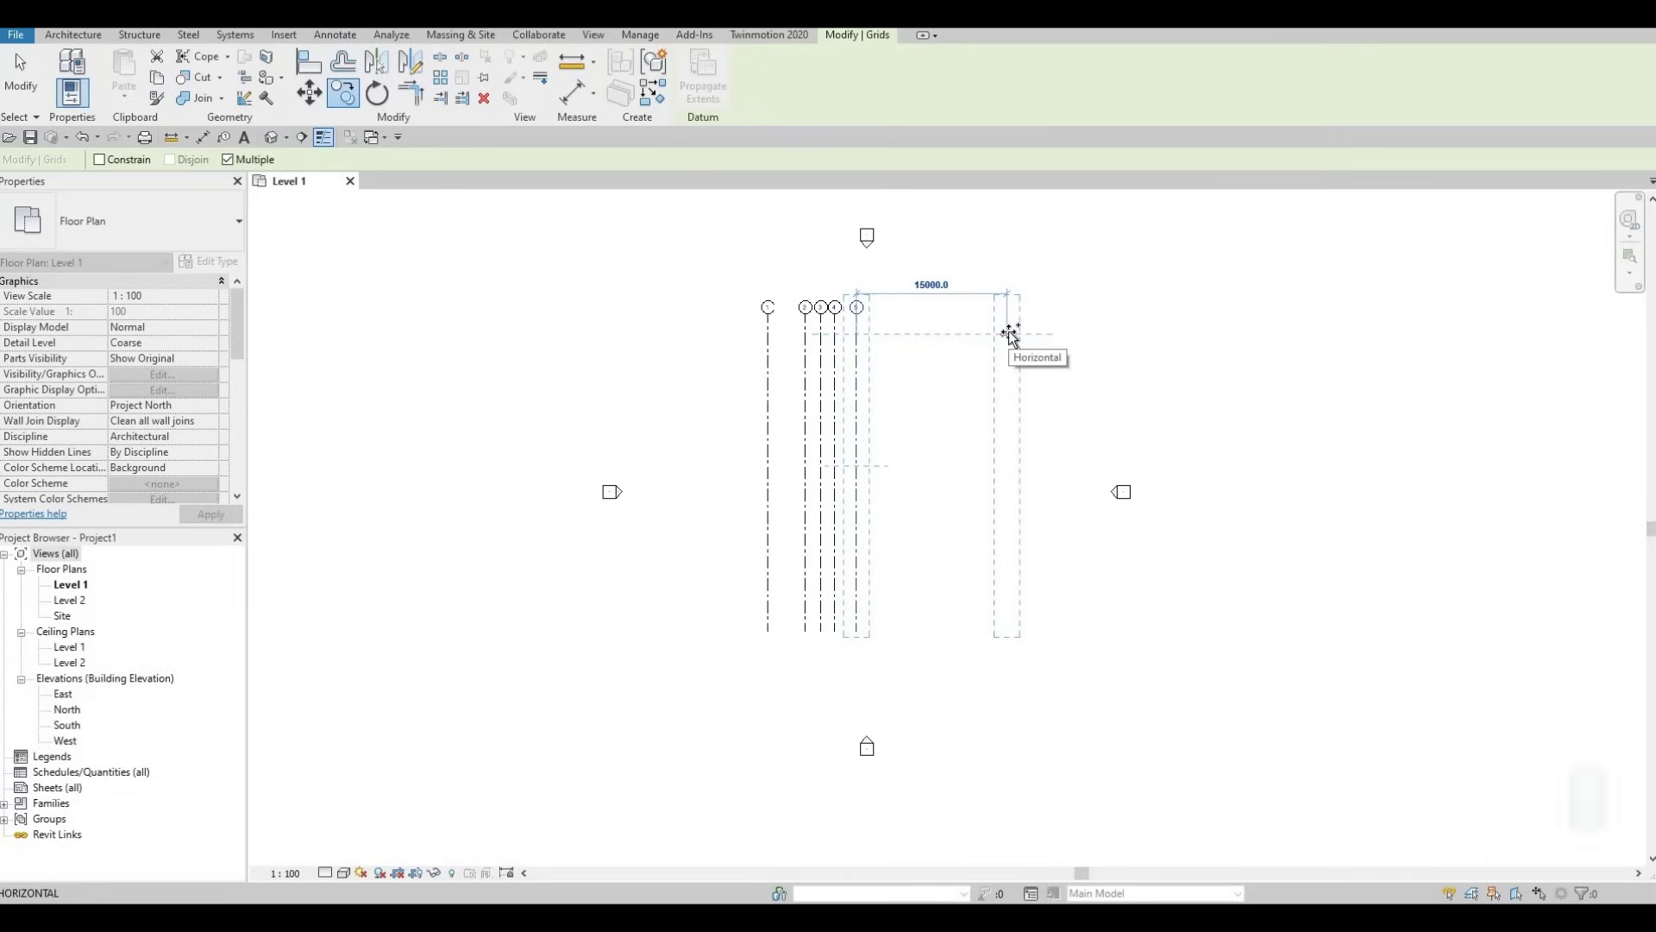
key("Escape")
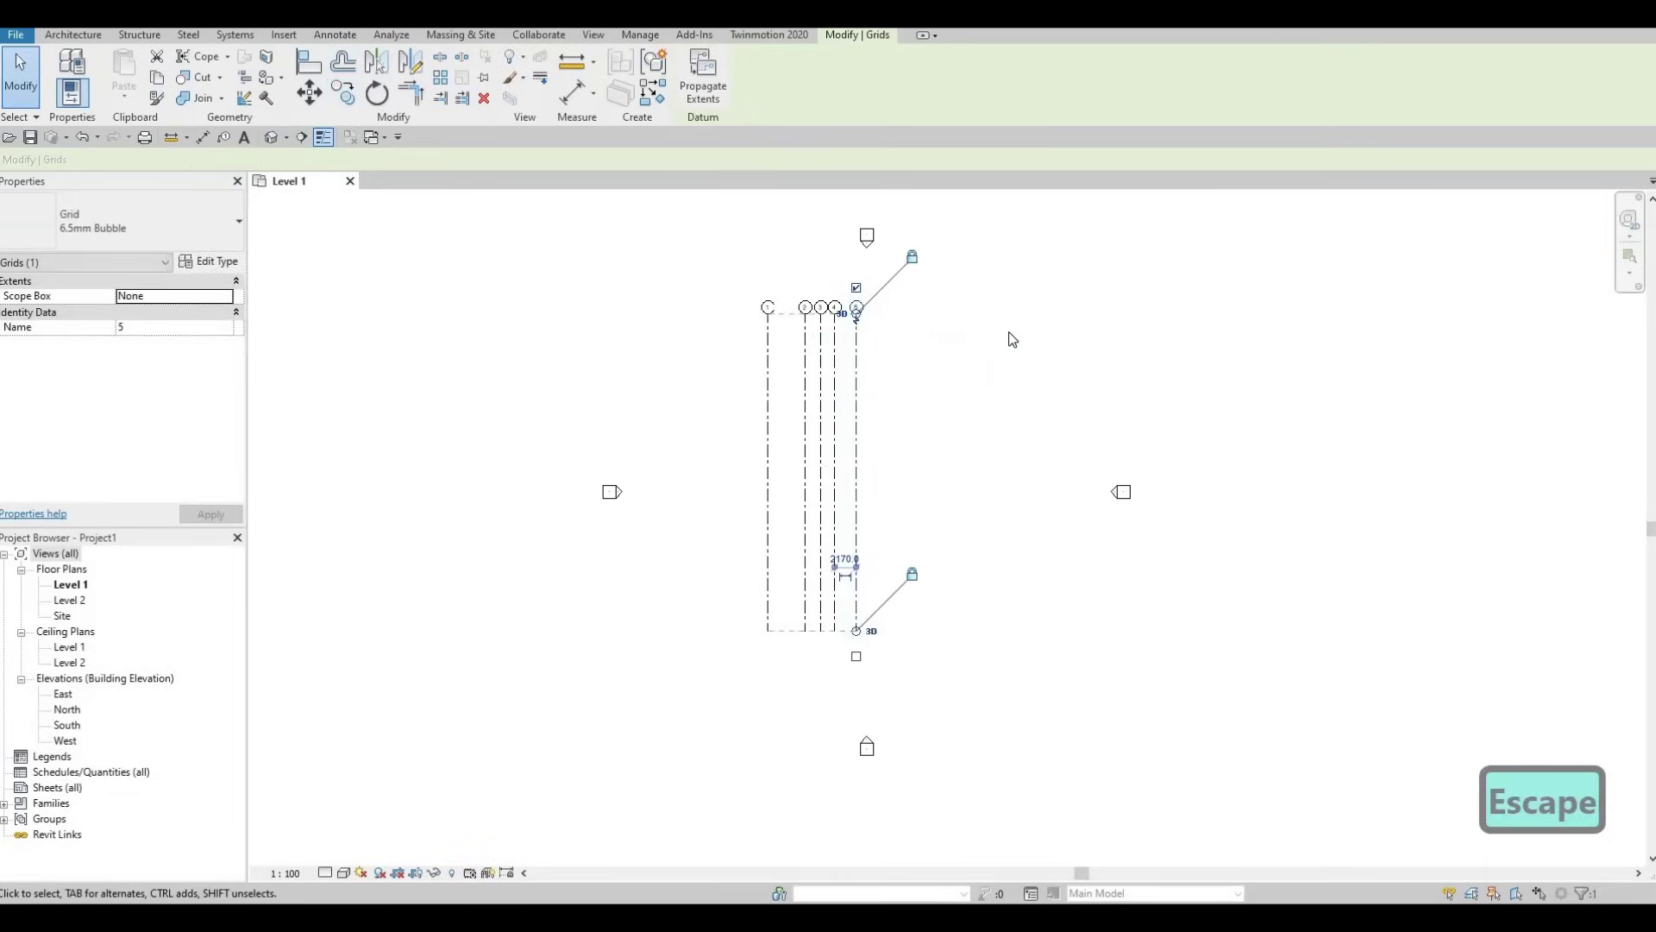
key("Escape")
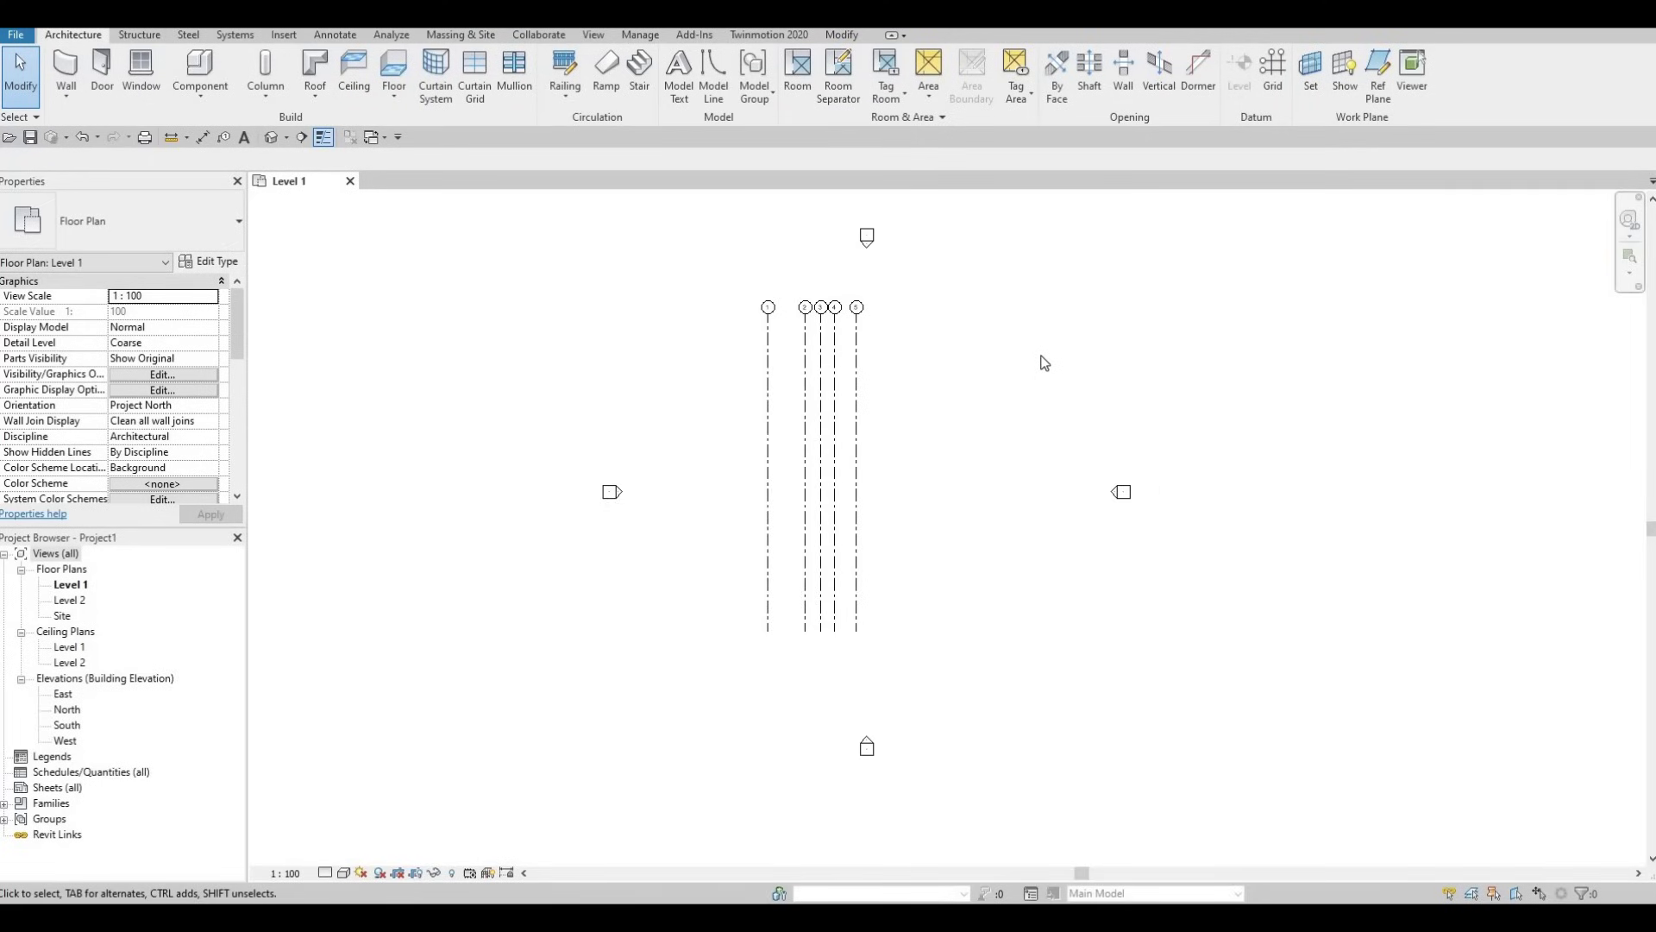
Draw a horizontal grid line across the upper part of the five vertical grids, from right to left, with its bubble at the left end
key("g")
key("r")
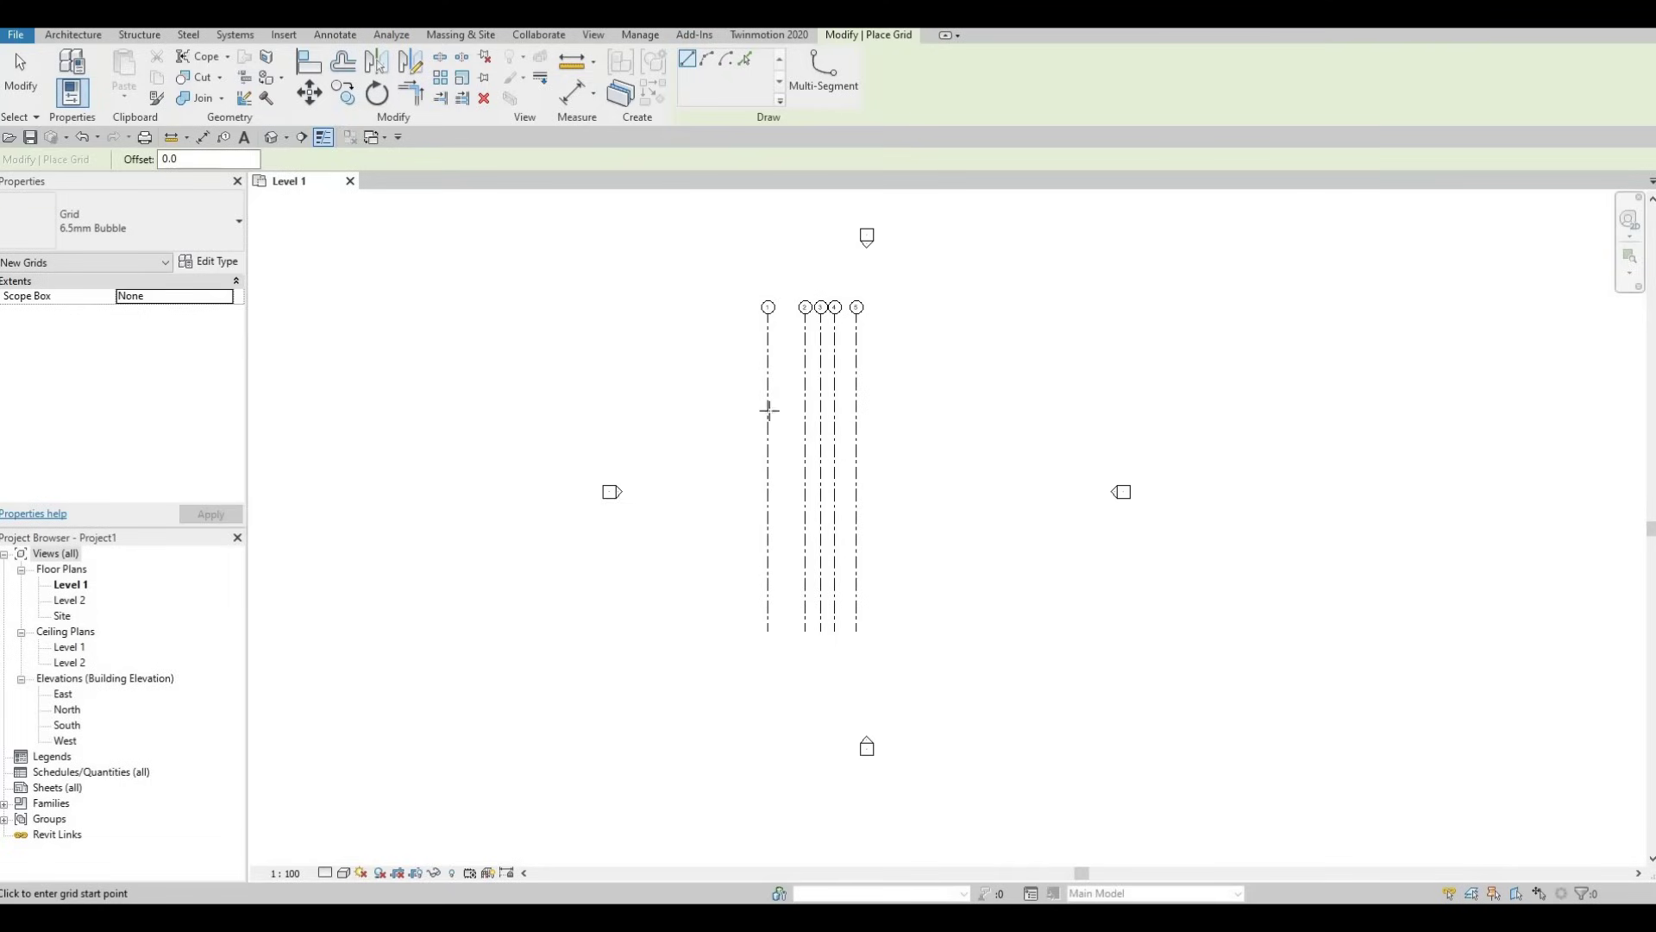
left_click(910, 358)
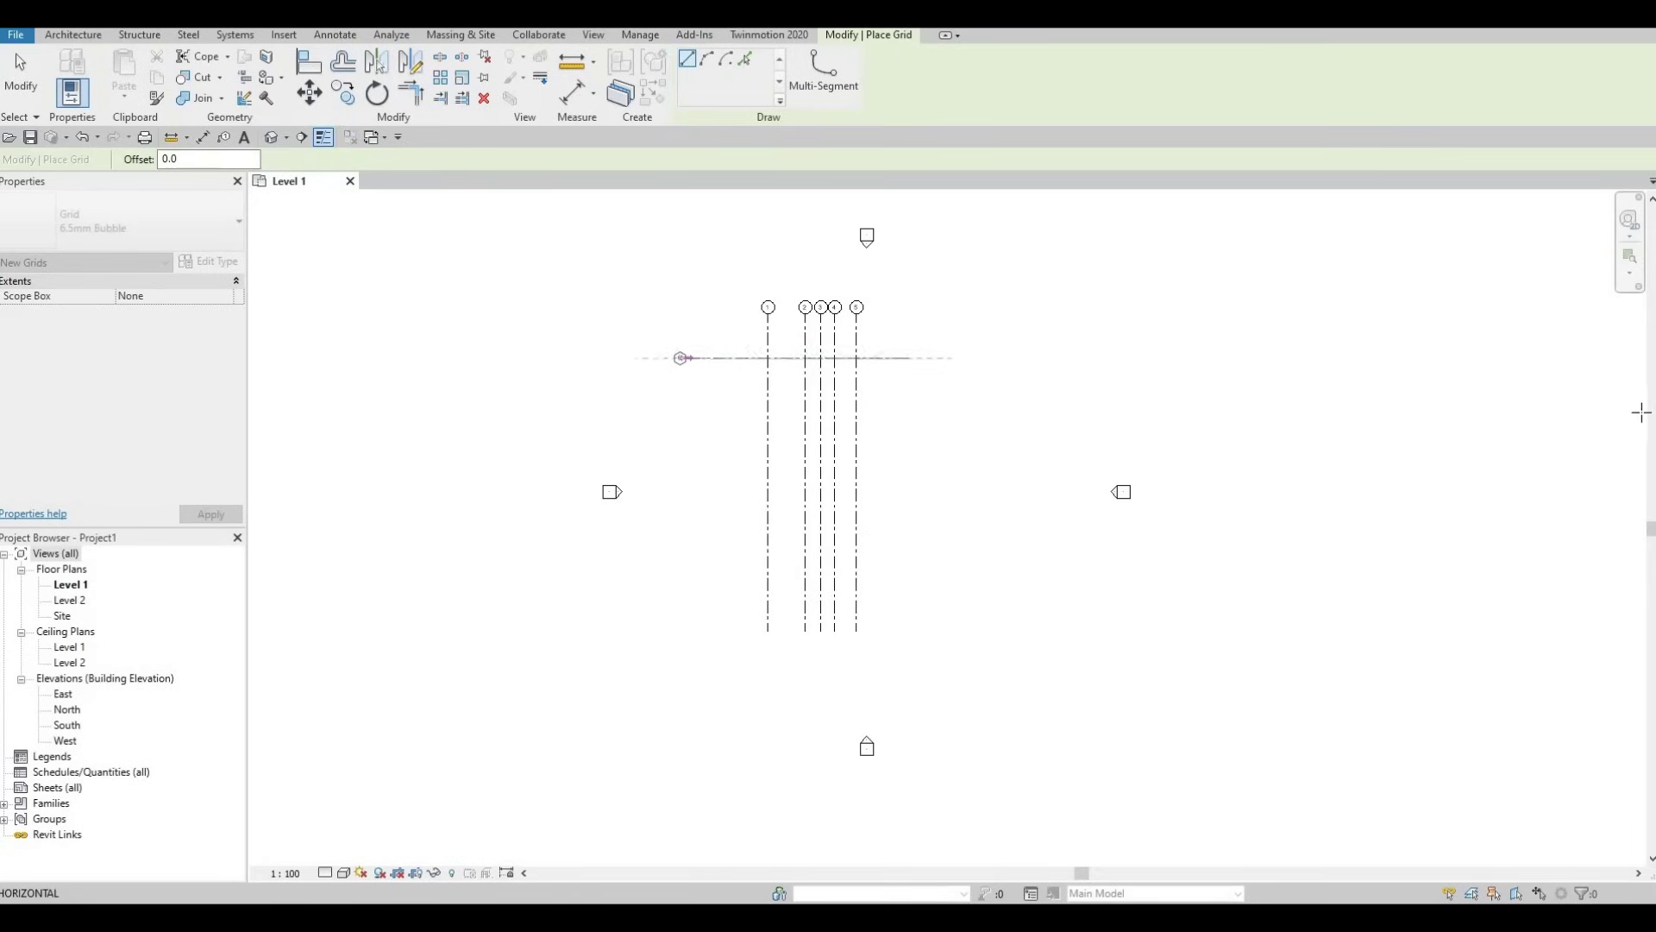
left_click(908, 357)
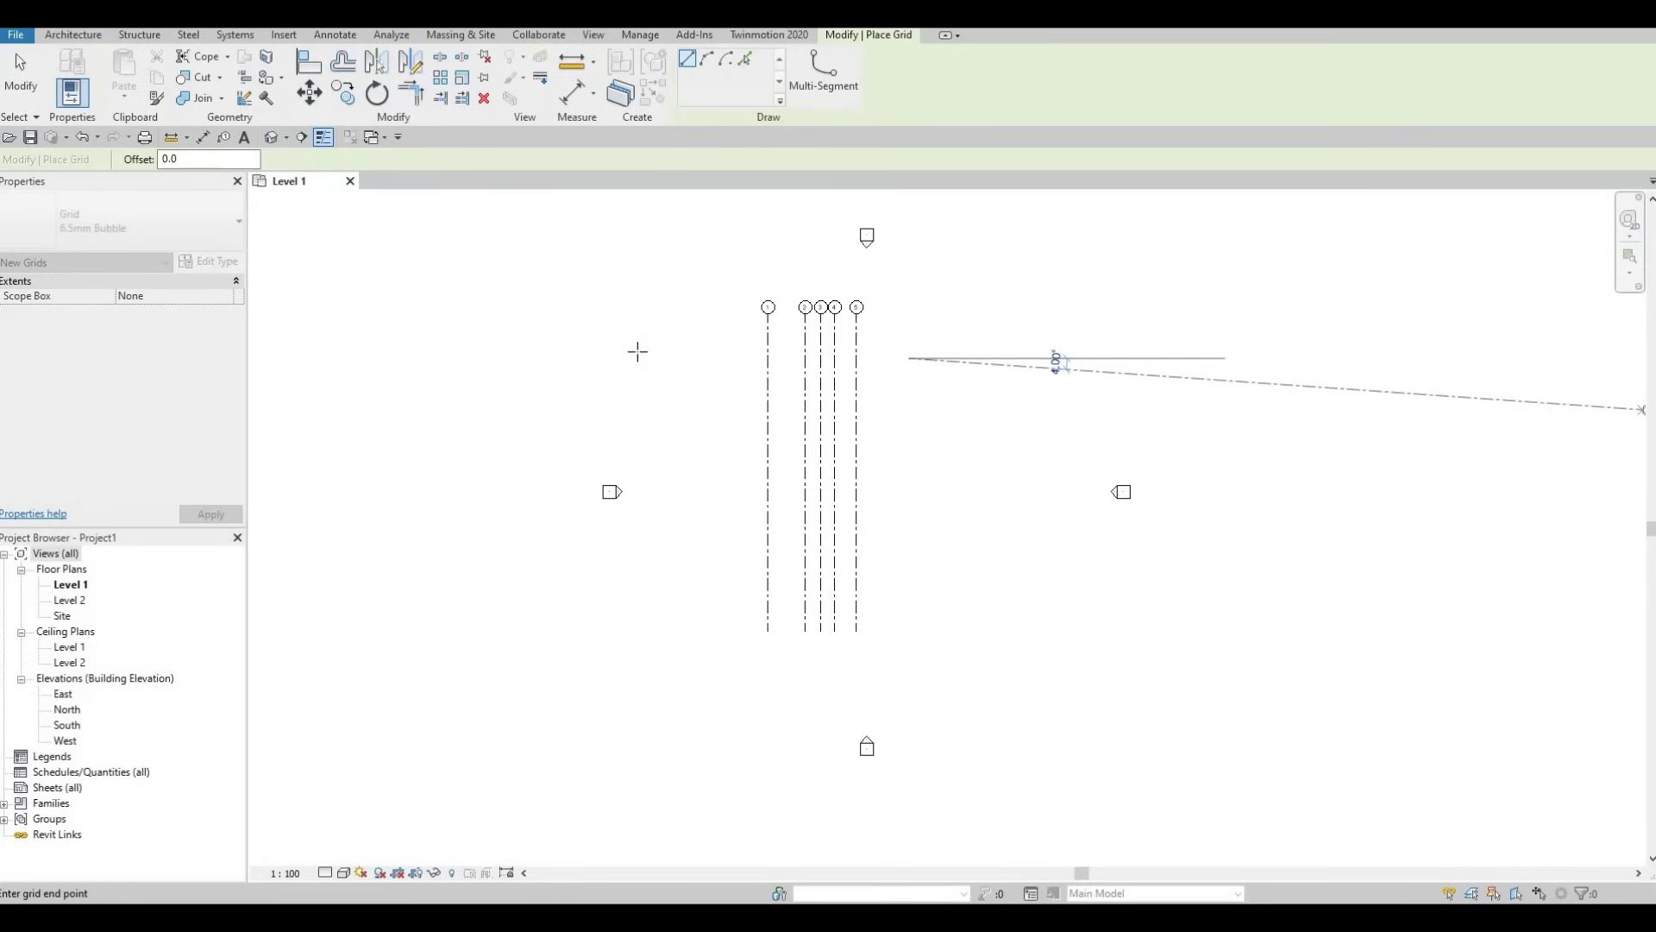
left_click(686, 357)
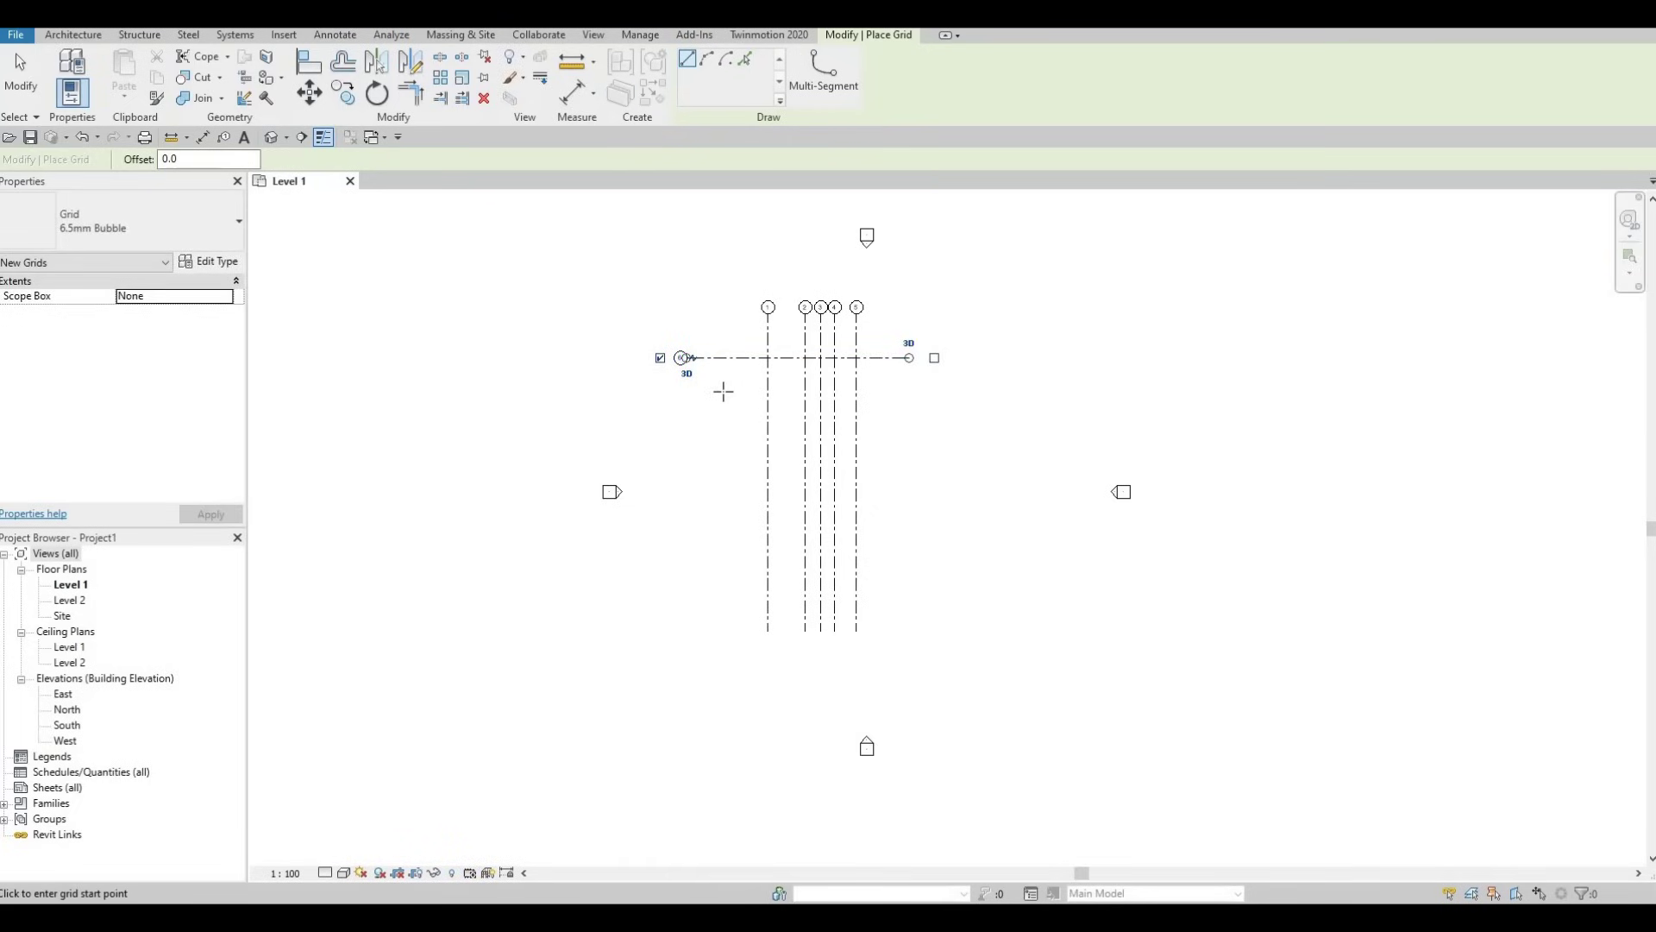
key("Escape")
key("Escape")
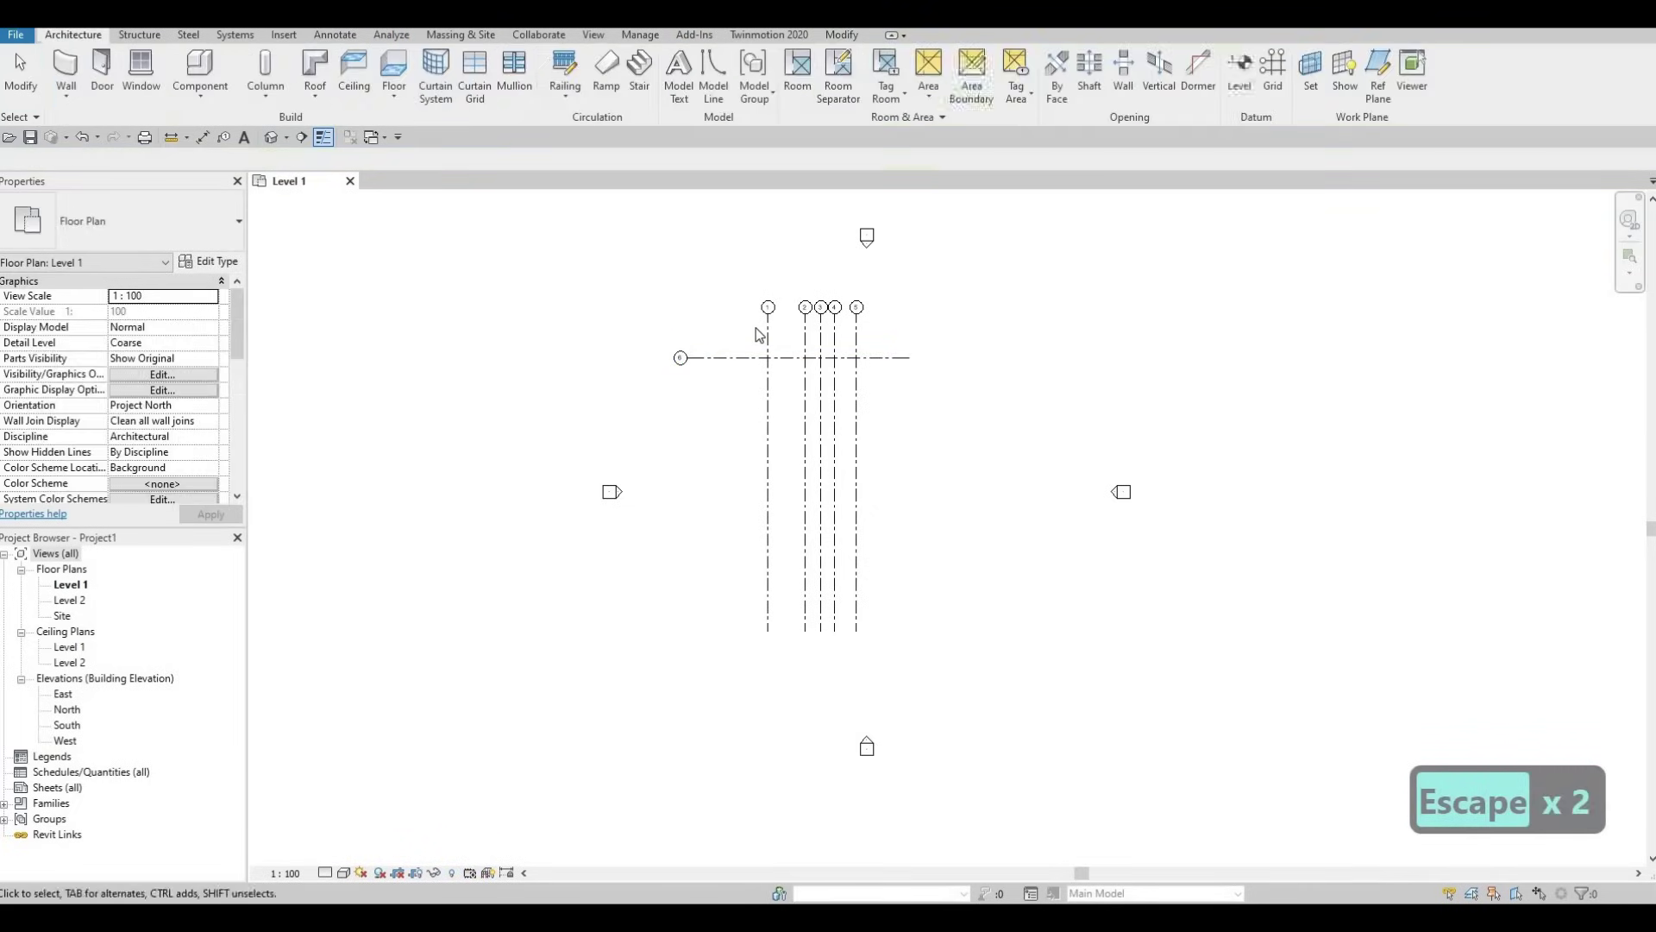
scroll(769, 328, "up", 2)
scroll(770, 328, "up", 2)
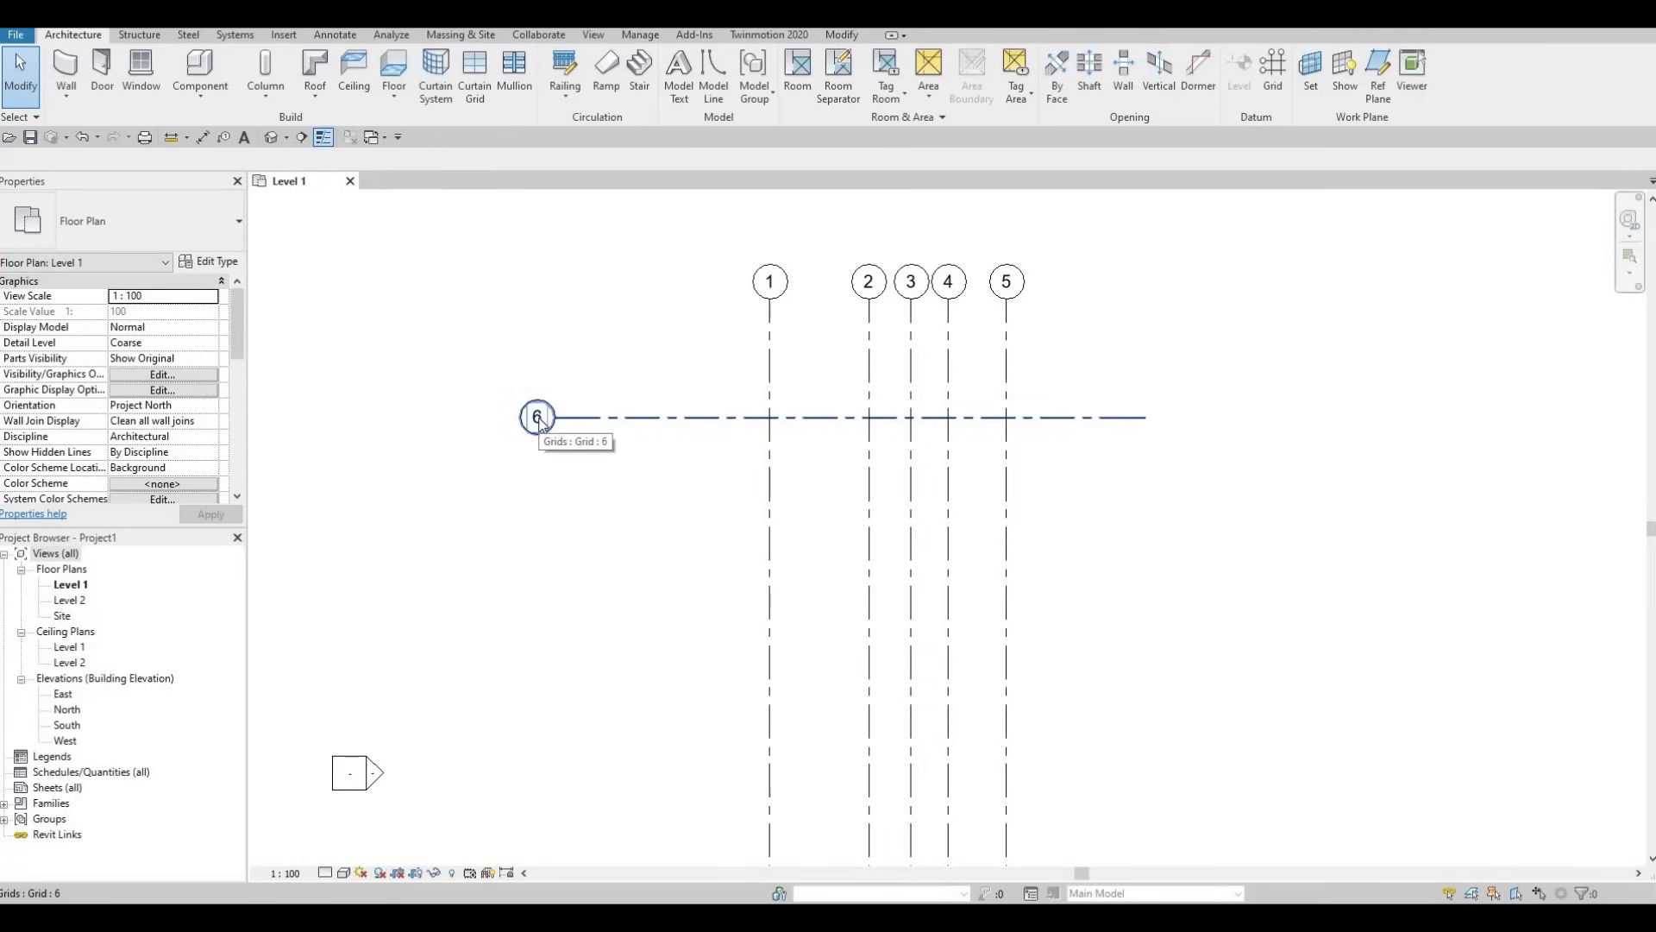
Rename the horizontal grid line from its bubble as A
left_click(537, 418)
left_click(537, 419)
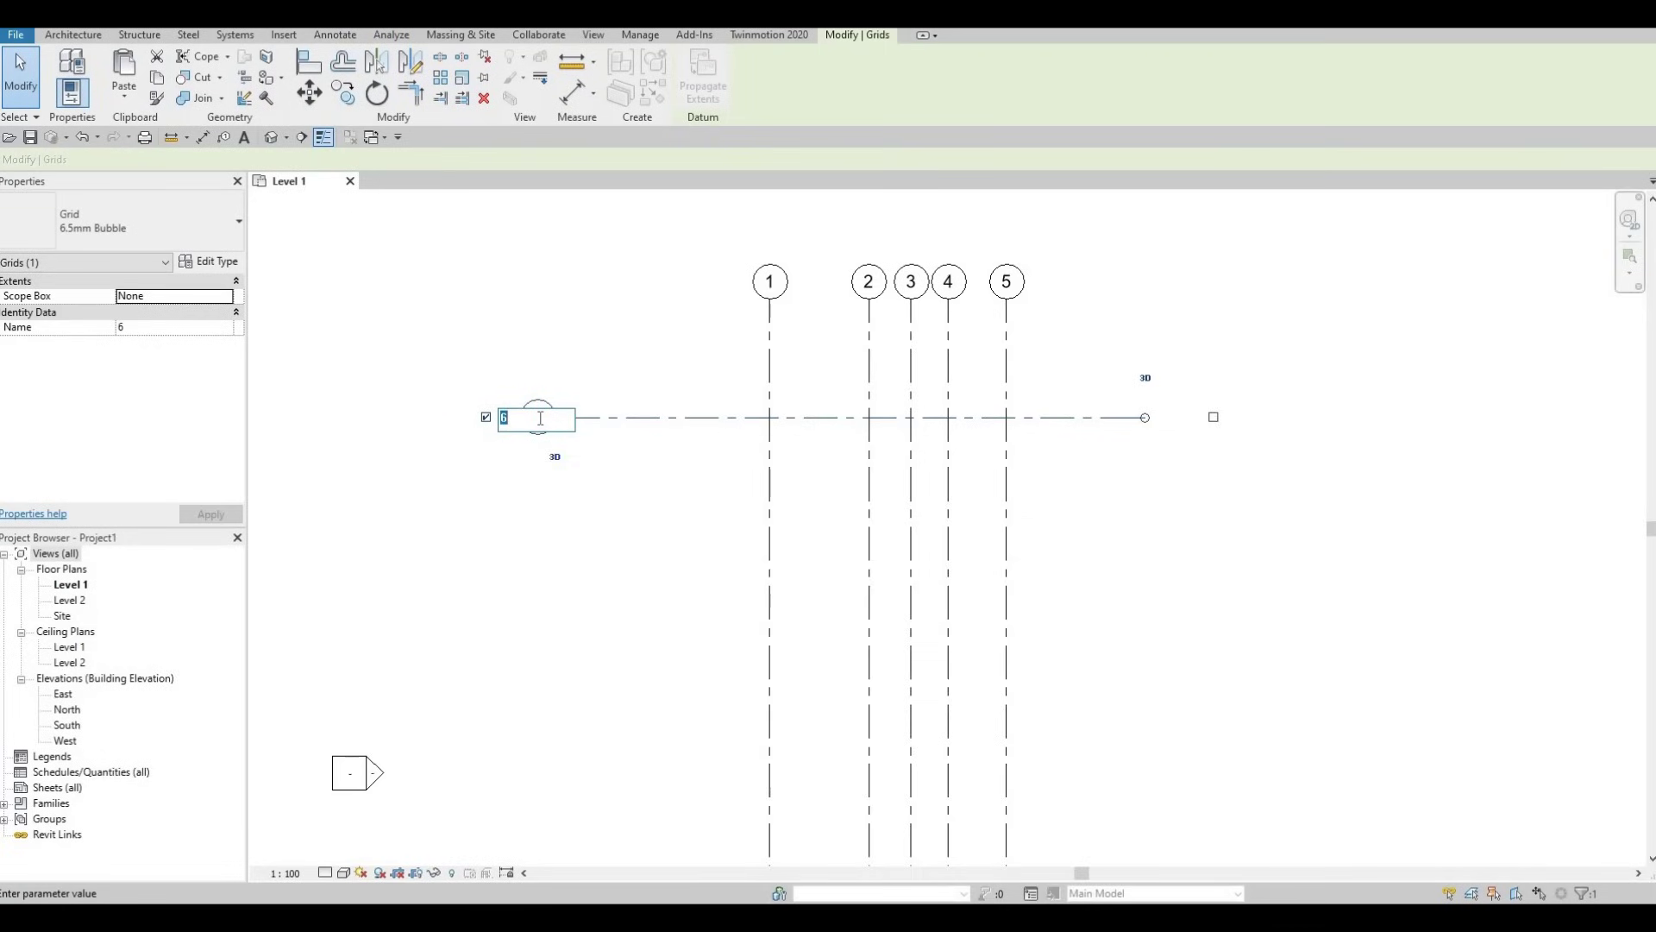
type("A")
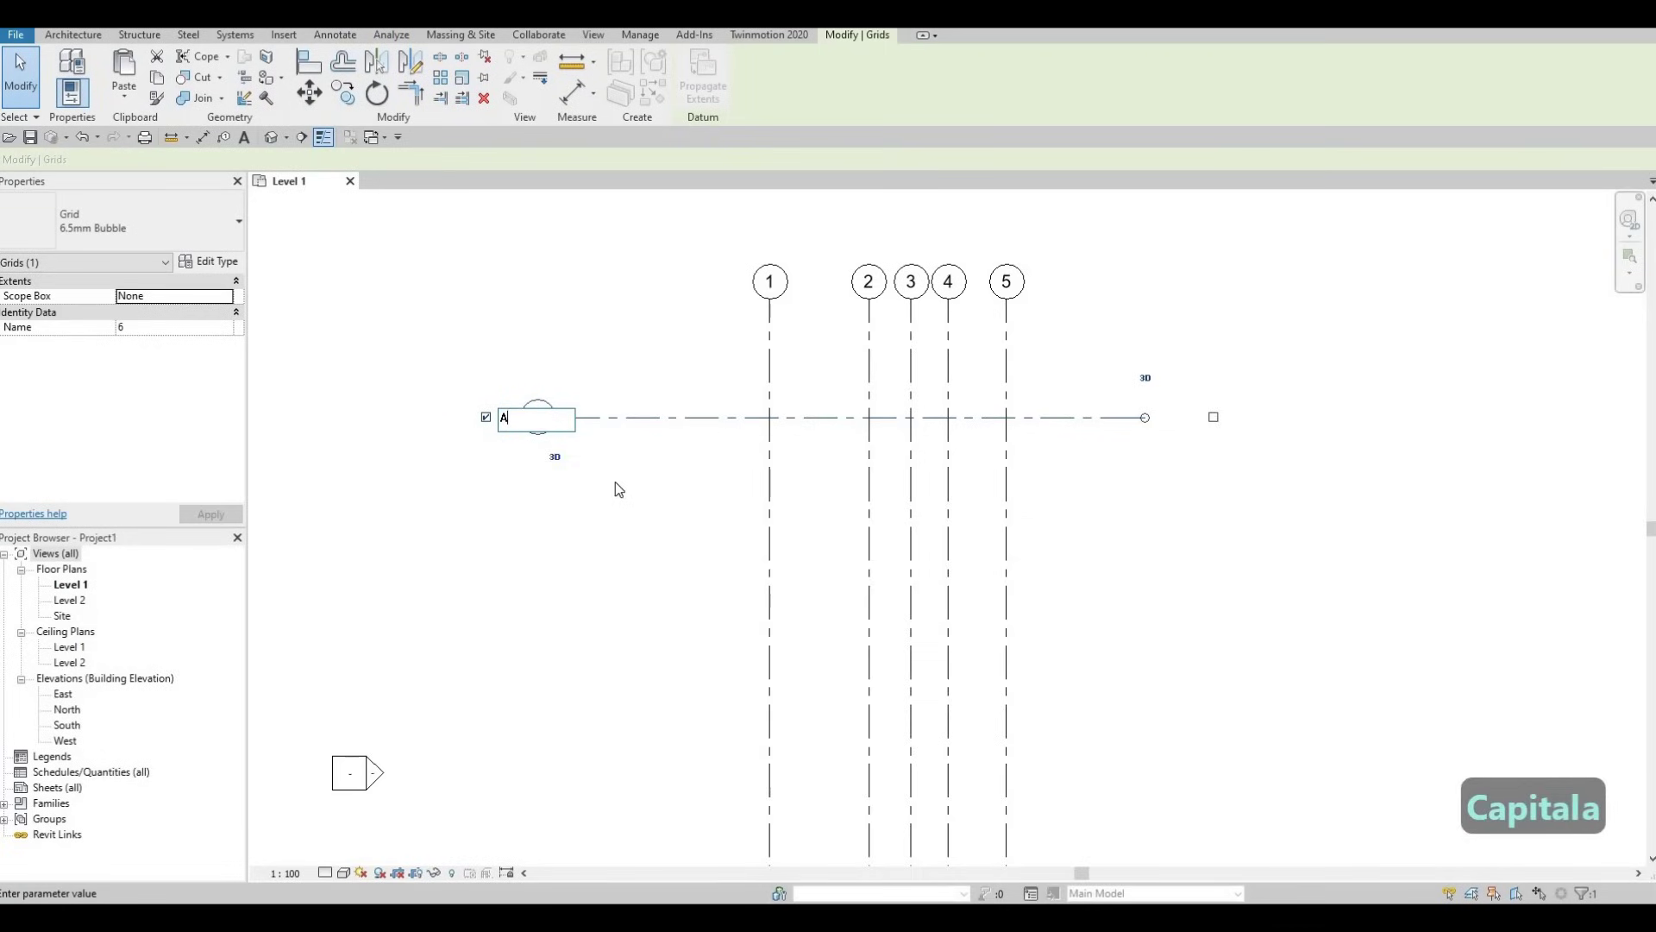
key("Return")
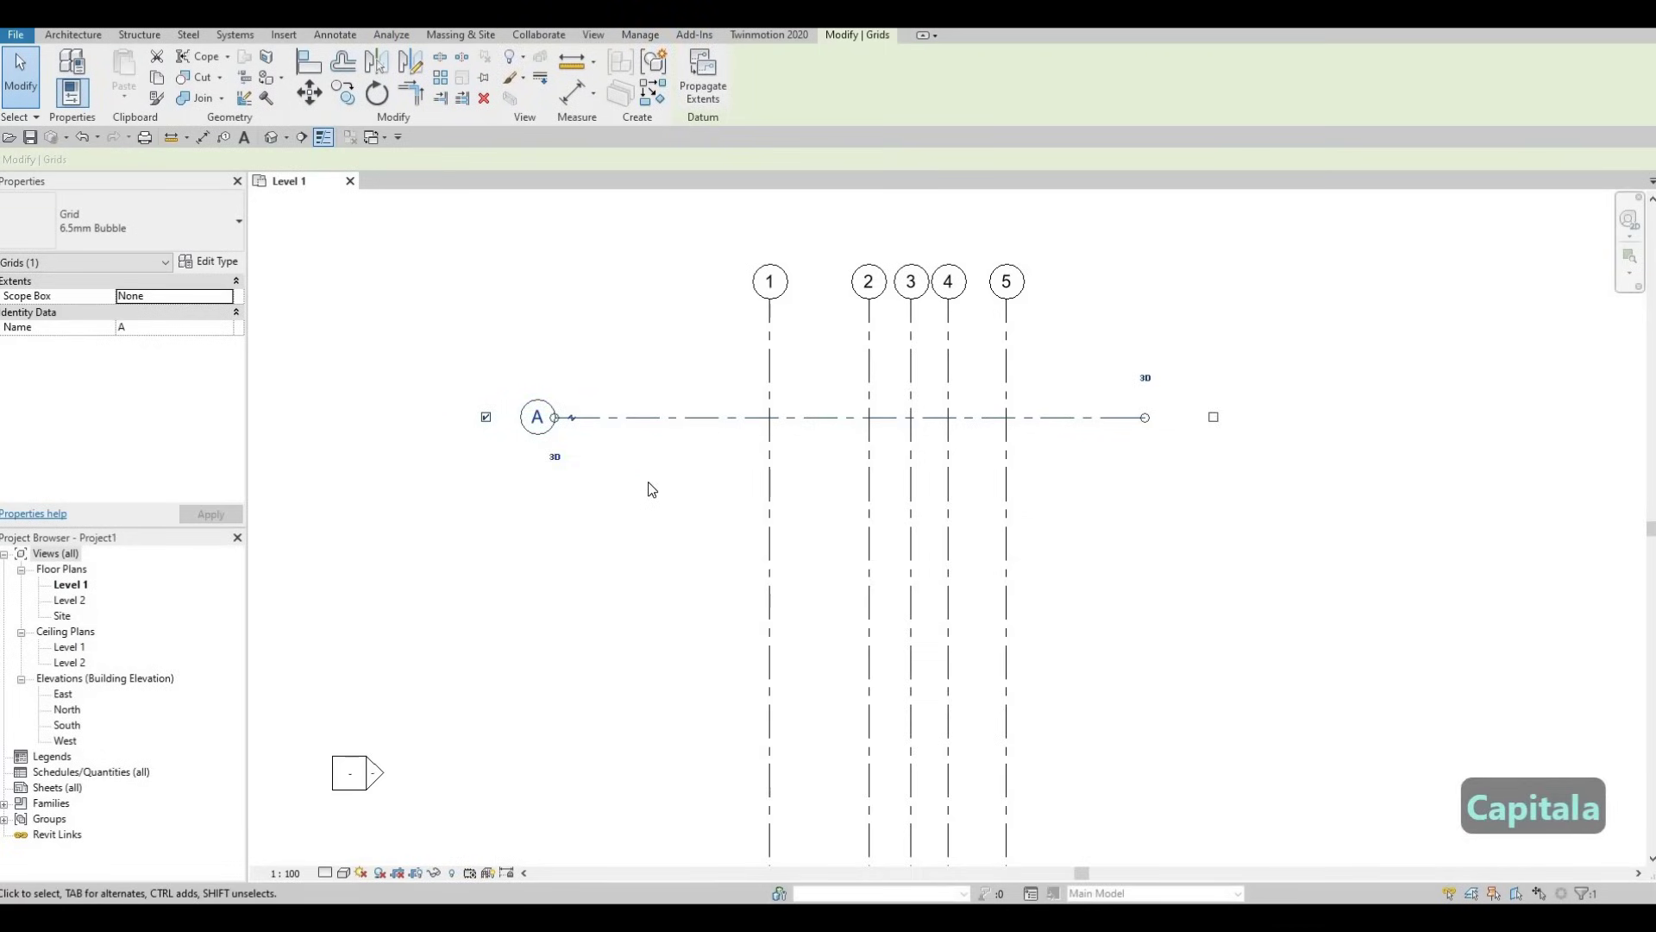
Select all six grid lines and move them together up and left, towards the centre of the four elevation markers
scroll(665, 427, "down", 2)
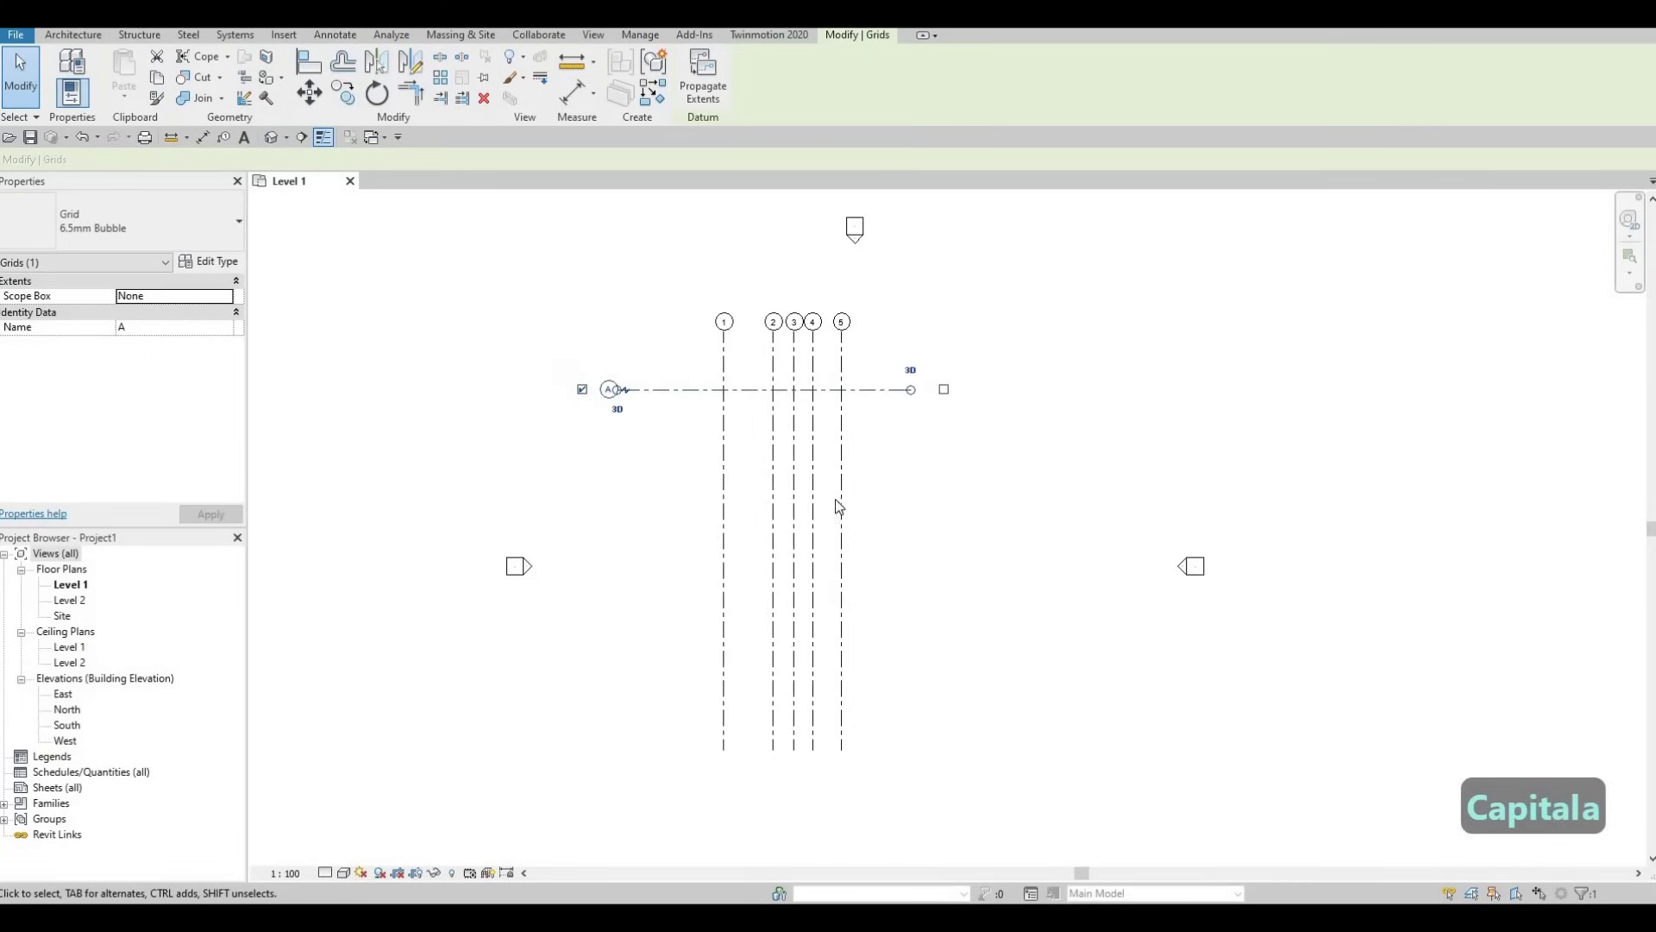
middle_click_drag(898, 475, 874, 504)
left_click_drag(888, 517, 785, 445)
scroll(779, 427, "down", 2)
middle_click_drag(777, 414, 684, 337)
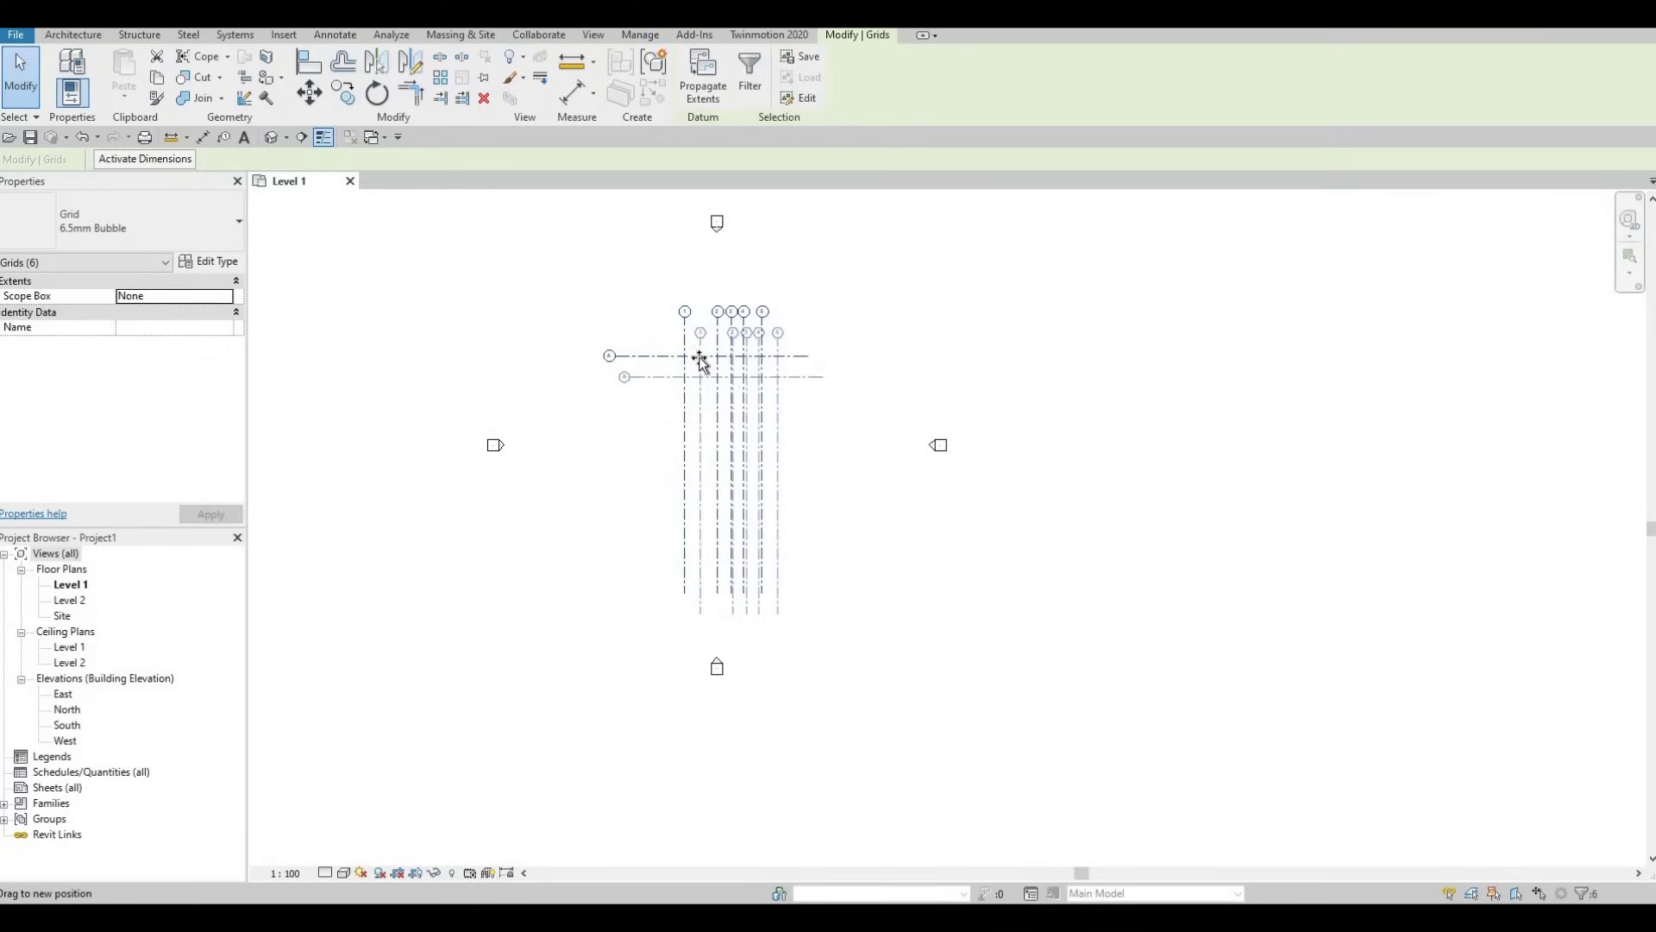
scroll(732, 380, "up", 1)
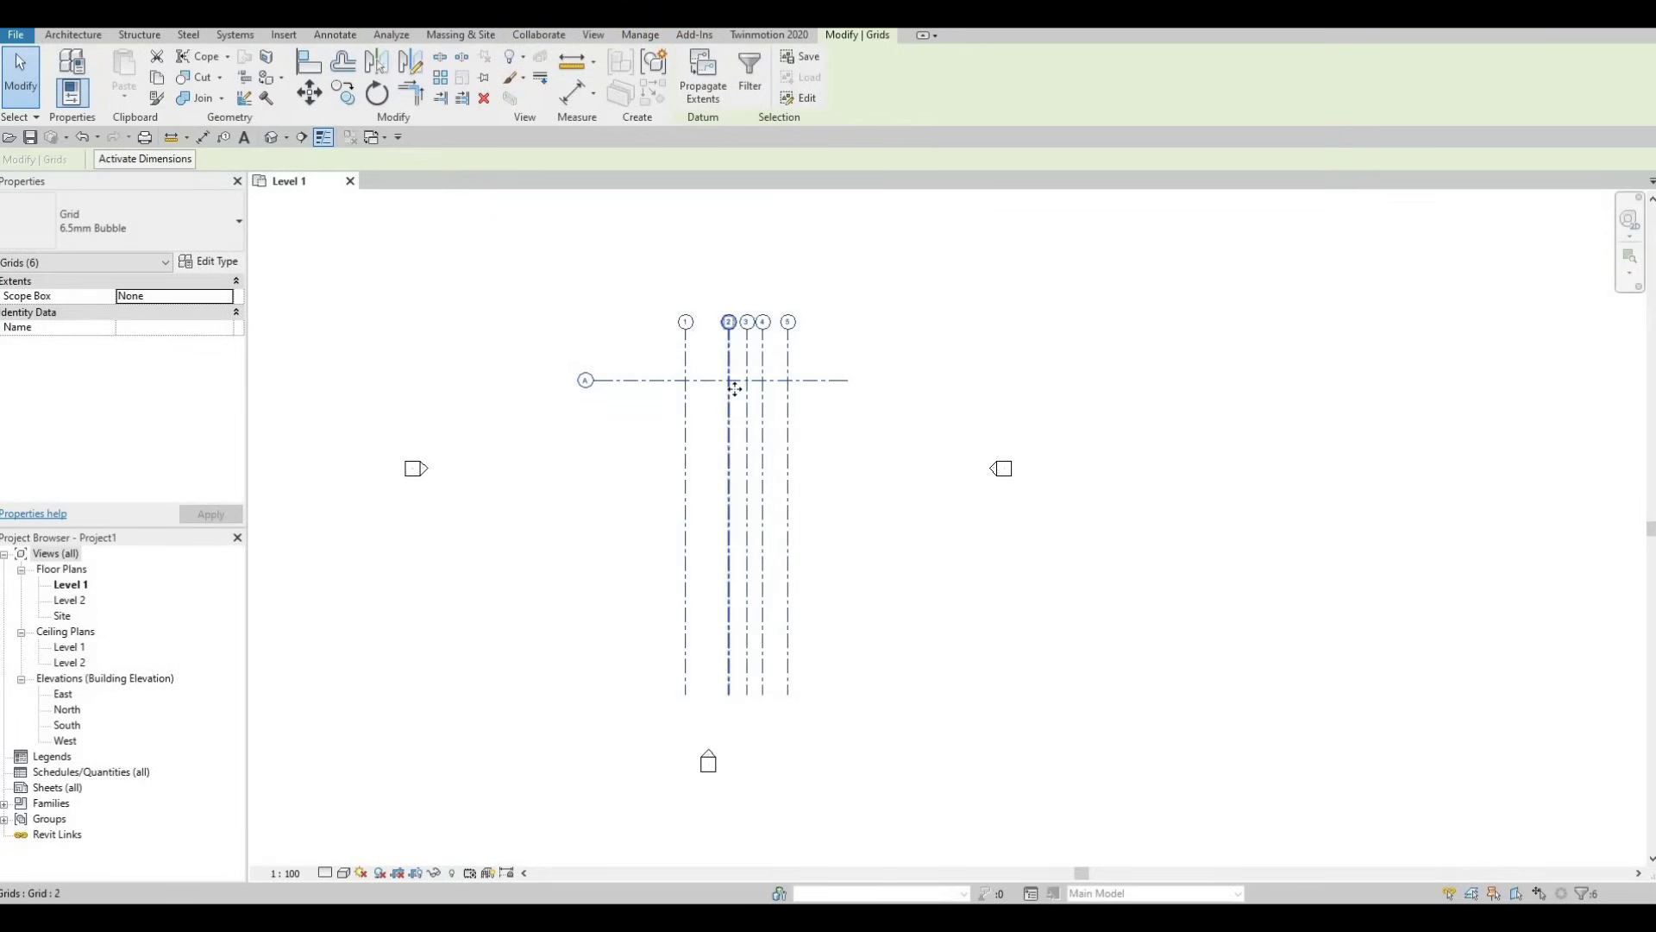
Nudge the selected grid lines in small increments to fine-tune their position between the elevation markers, and clear the selection
key("Tab")
key("Tab")
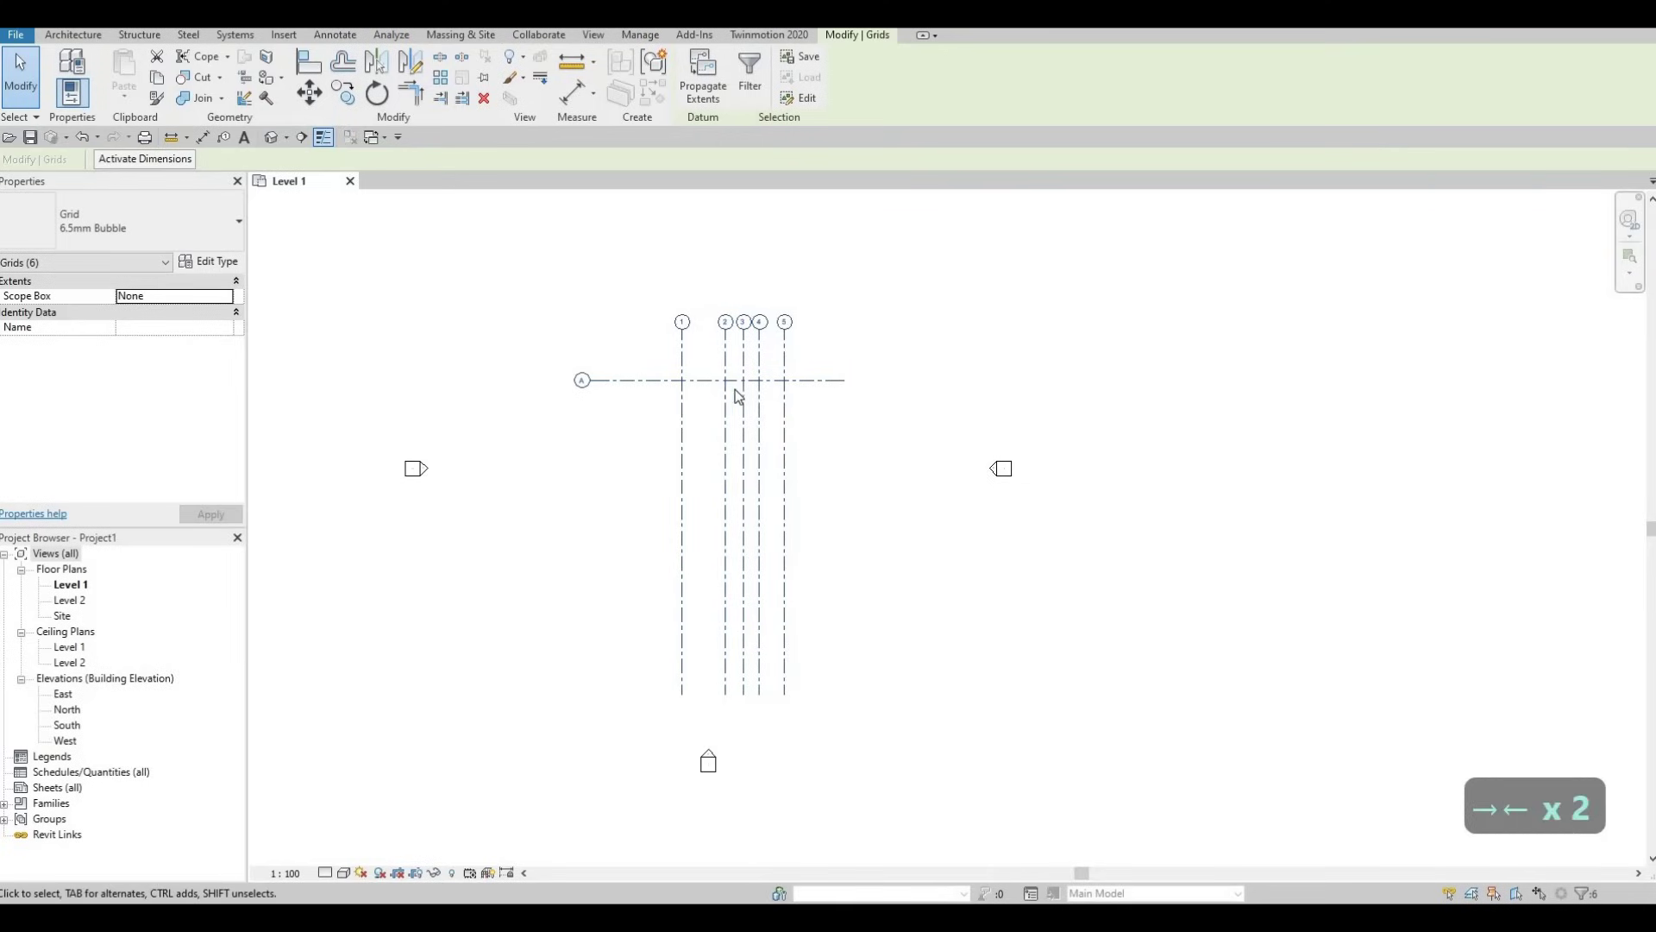
key("Up")
key("Down")
key("Down")
key("Down")
key("Right")
key("Right")
key("Up")
key("Up")
key("Up")
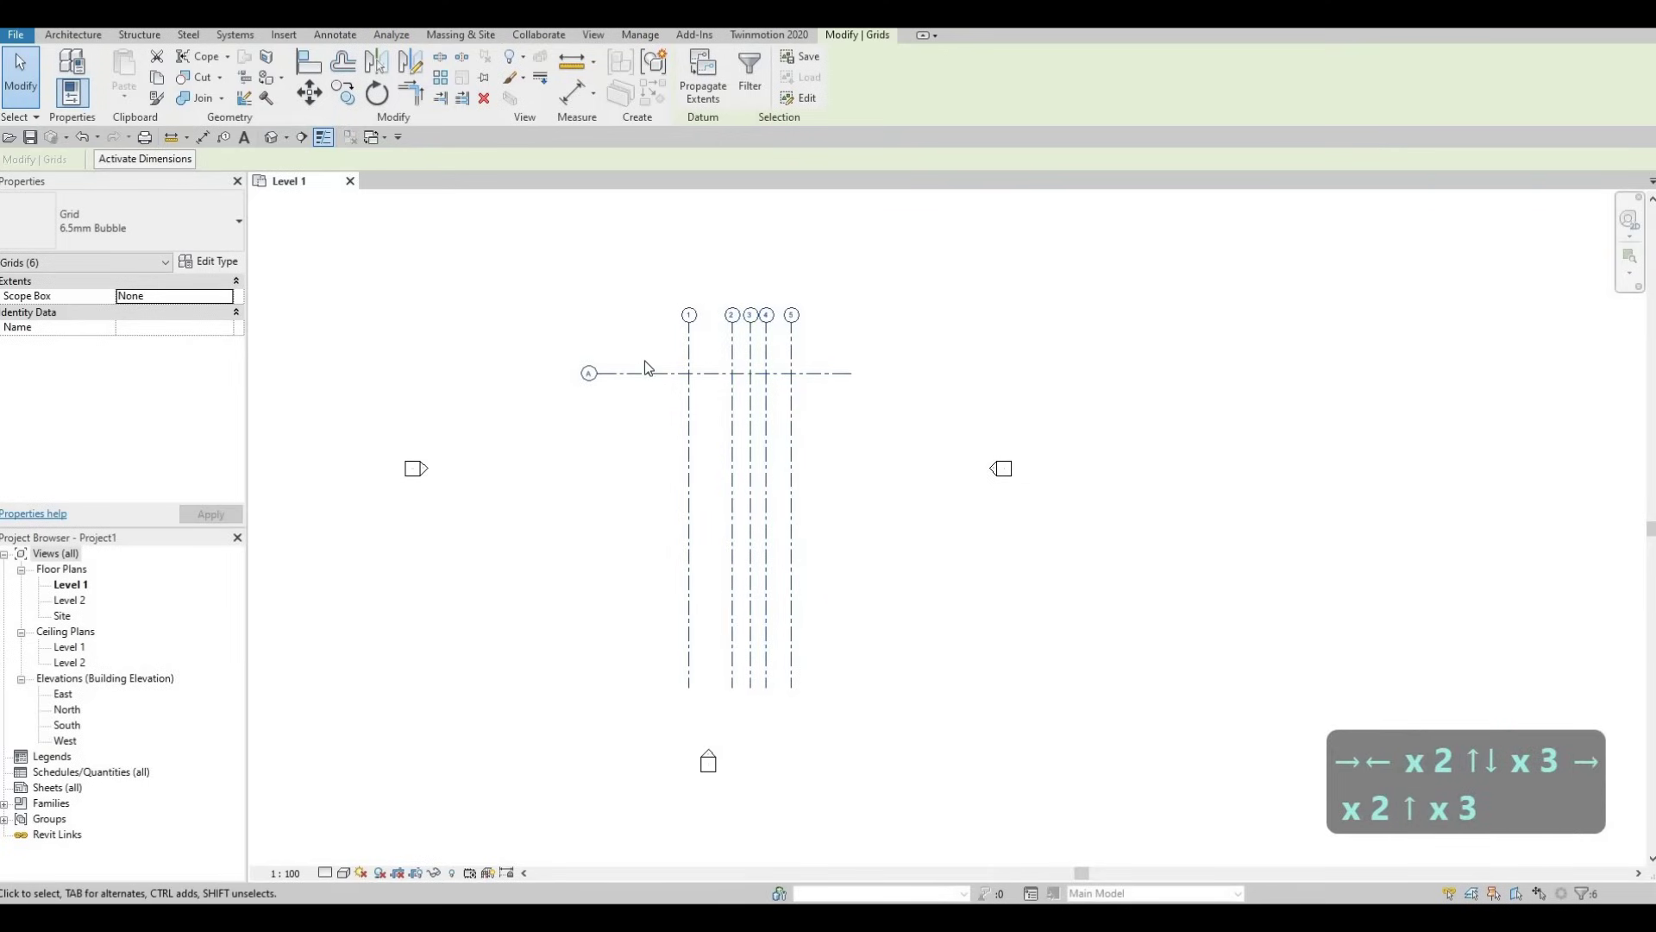
scroll(645, 360, "up", 3)
middle_click_drag(644, 361, 631, 397)
scroll(630, 420, "down", 2)
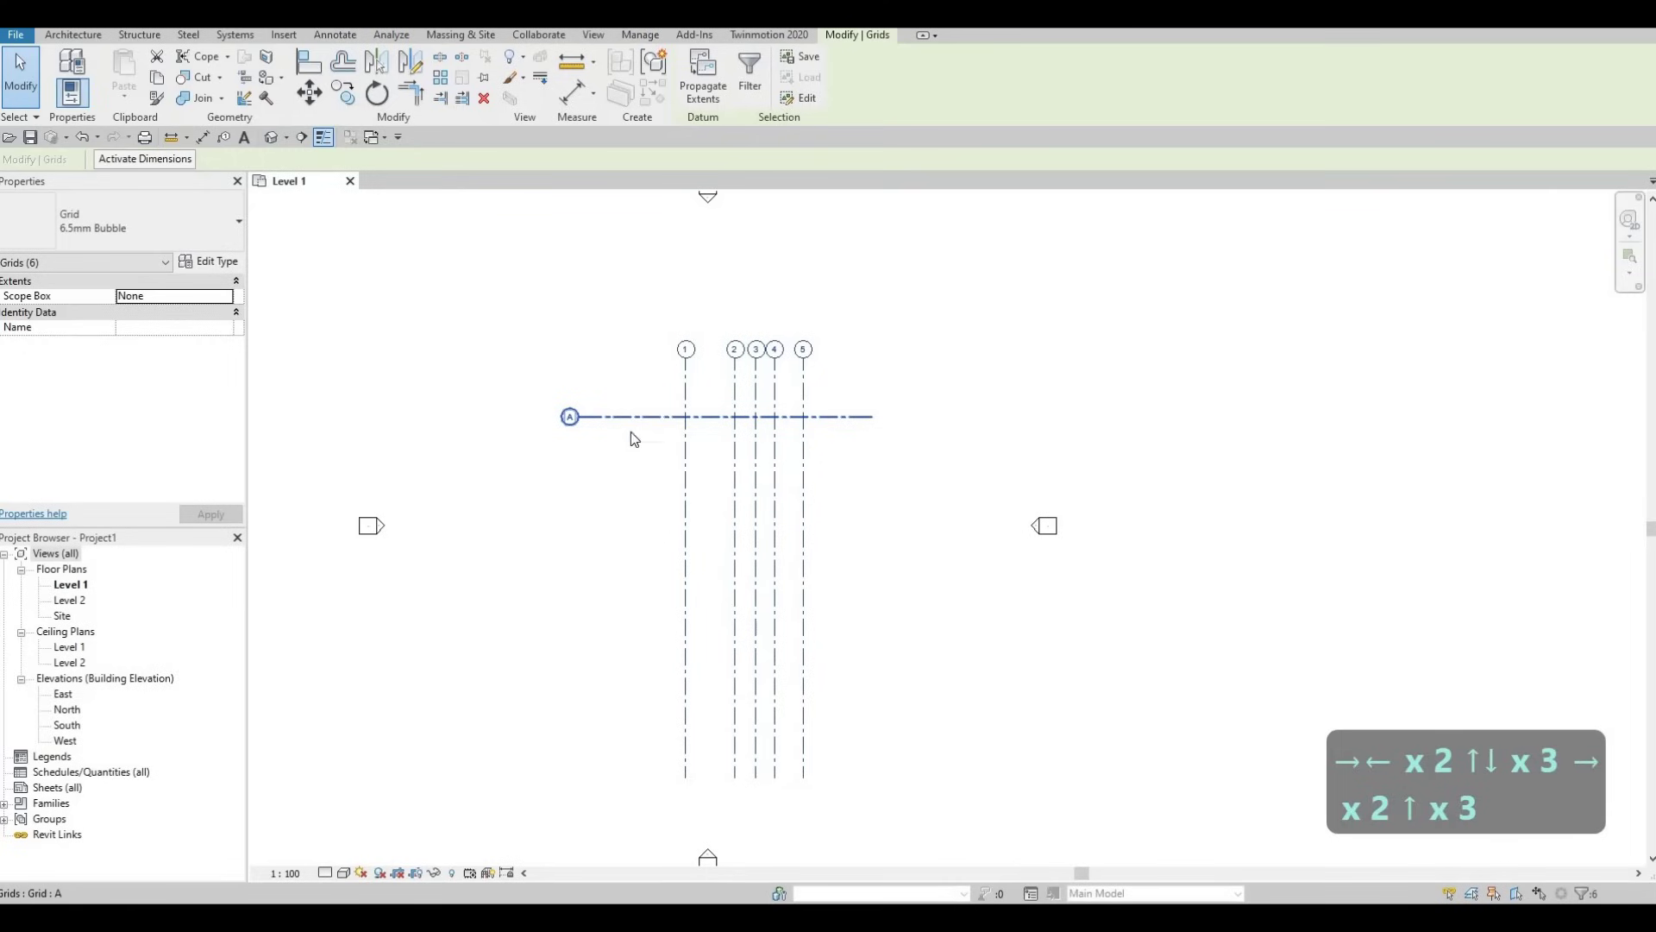
key("Escape")
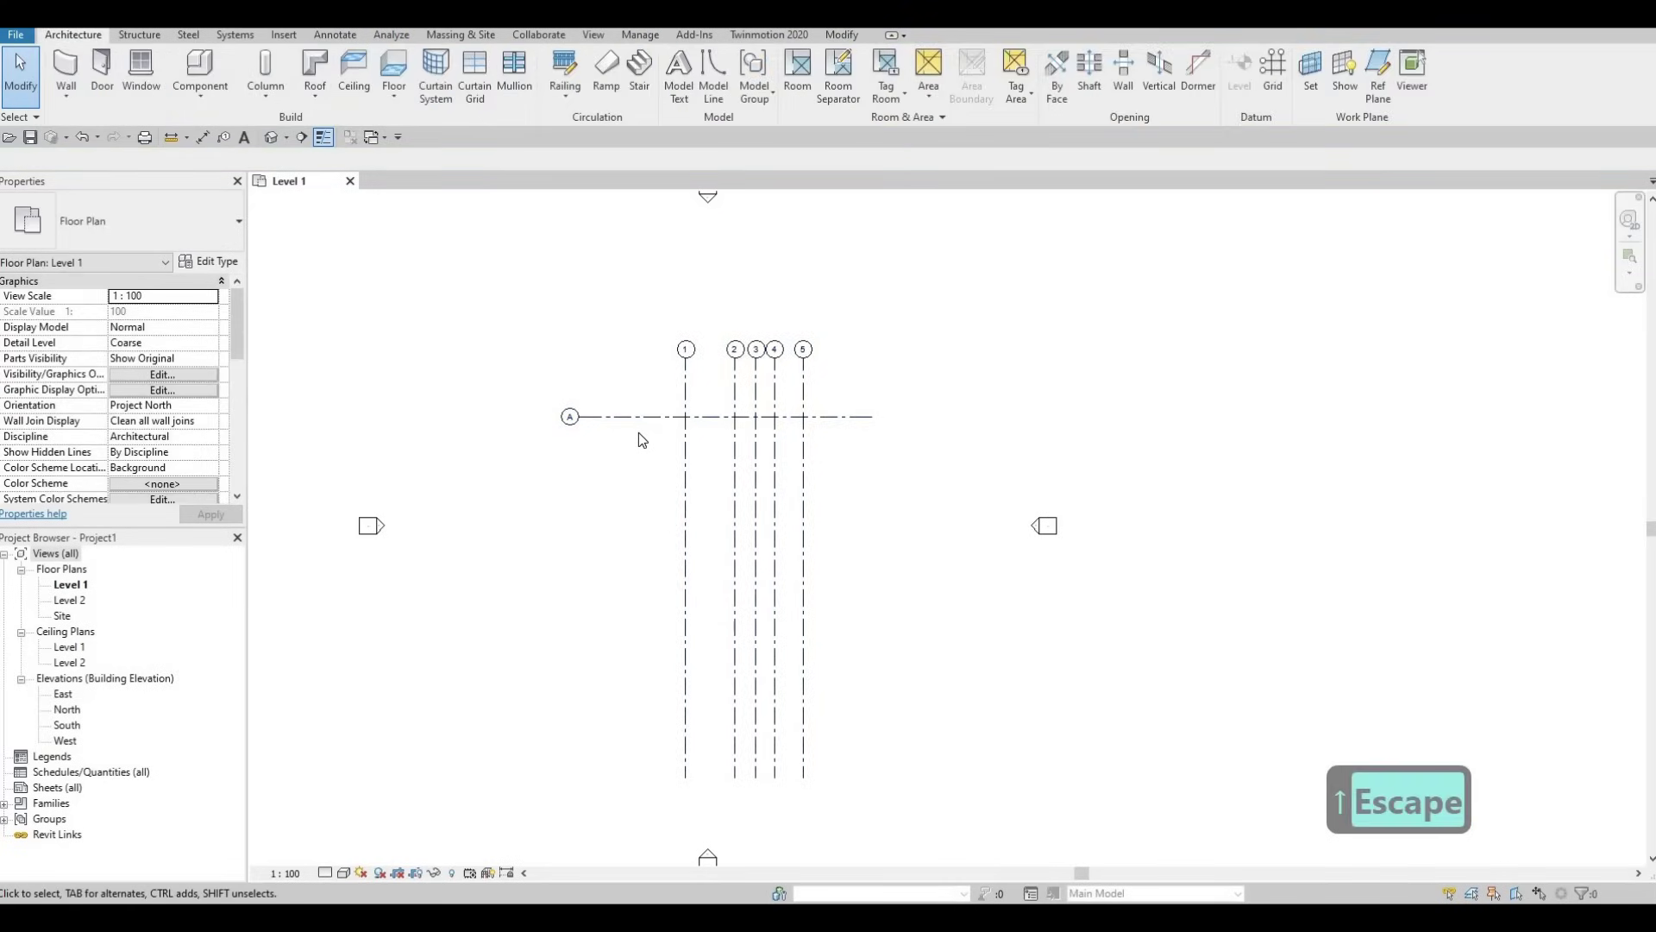
key("Escape")
Copy grid line A vertically downward by 1870 mm, with multiple copies enabled
left_click(639, 419)
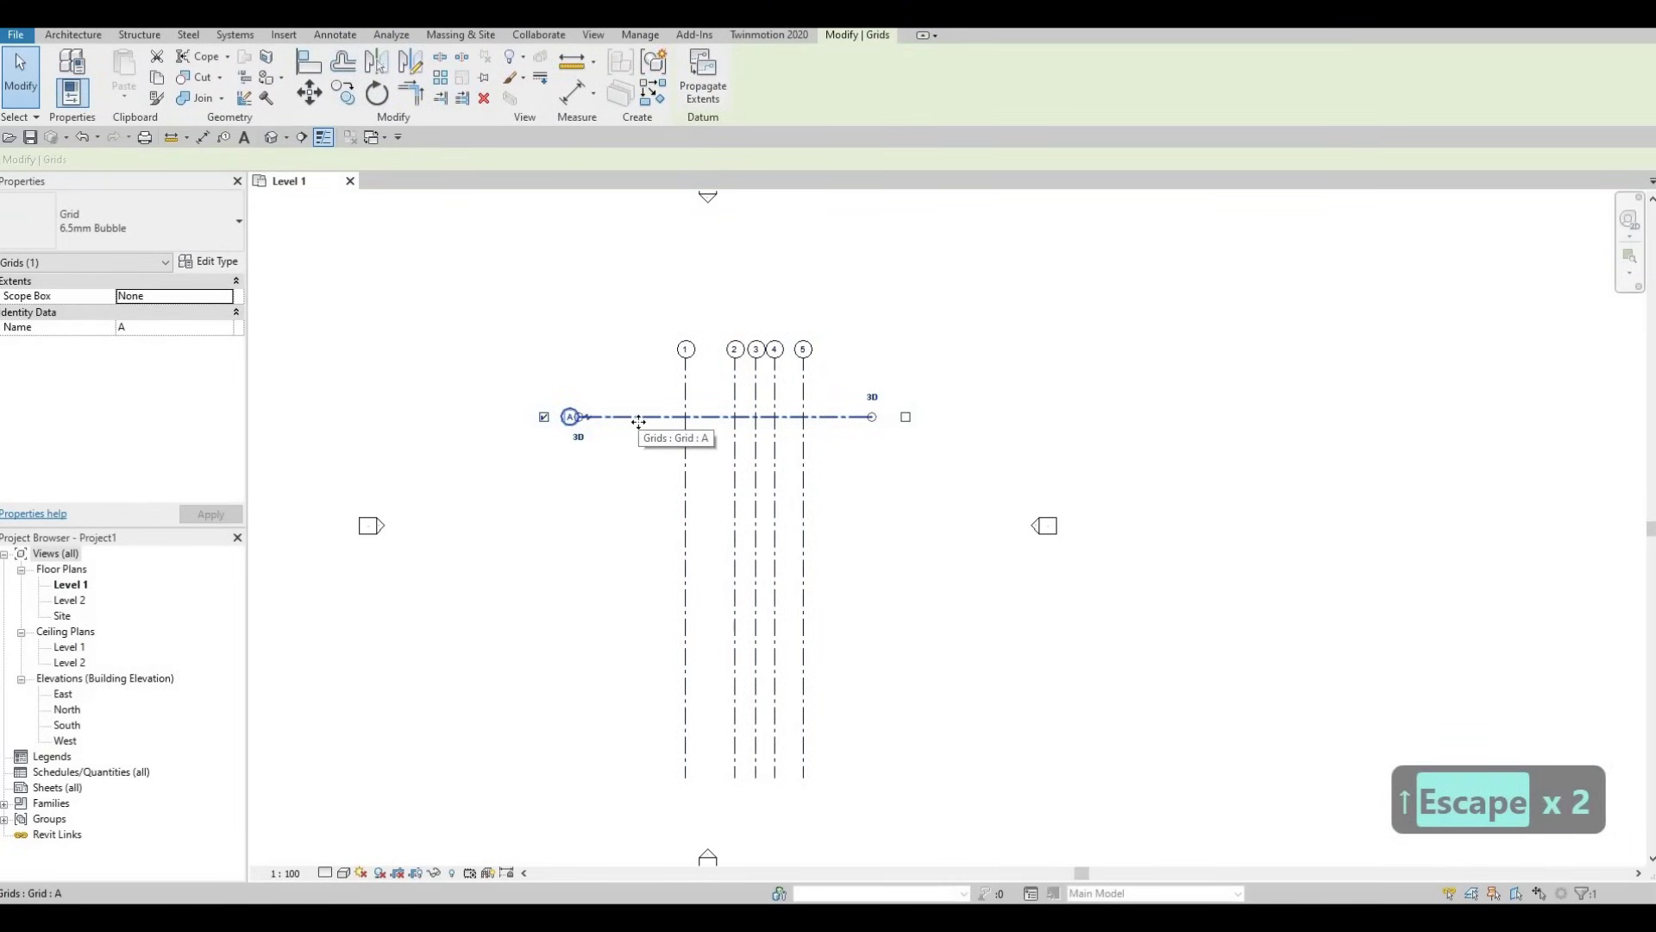
key("c")
key("o")
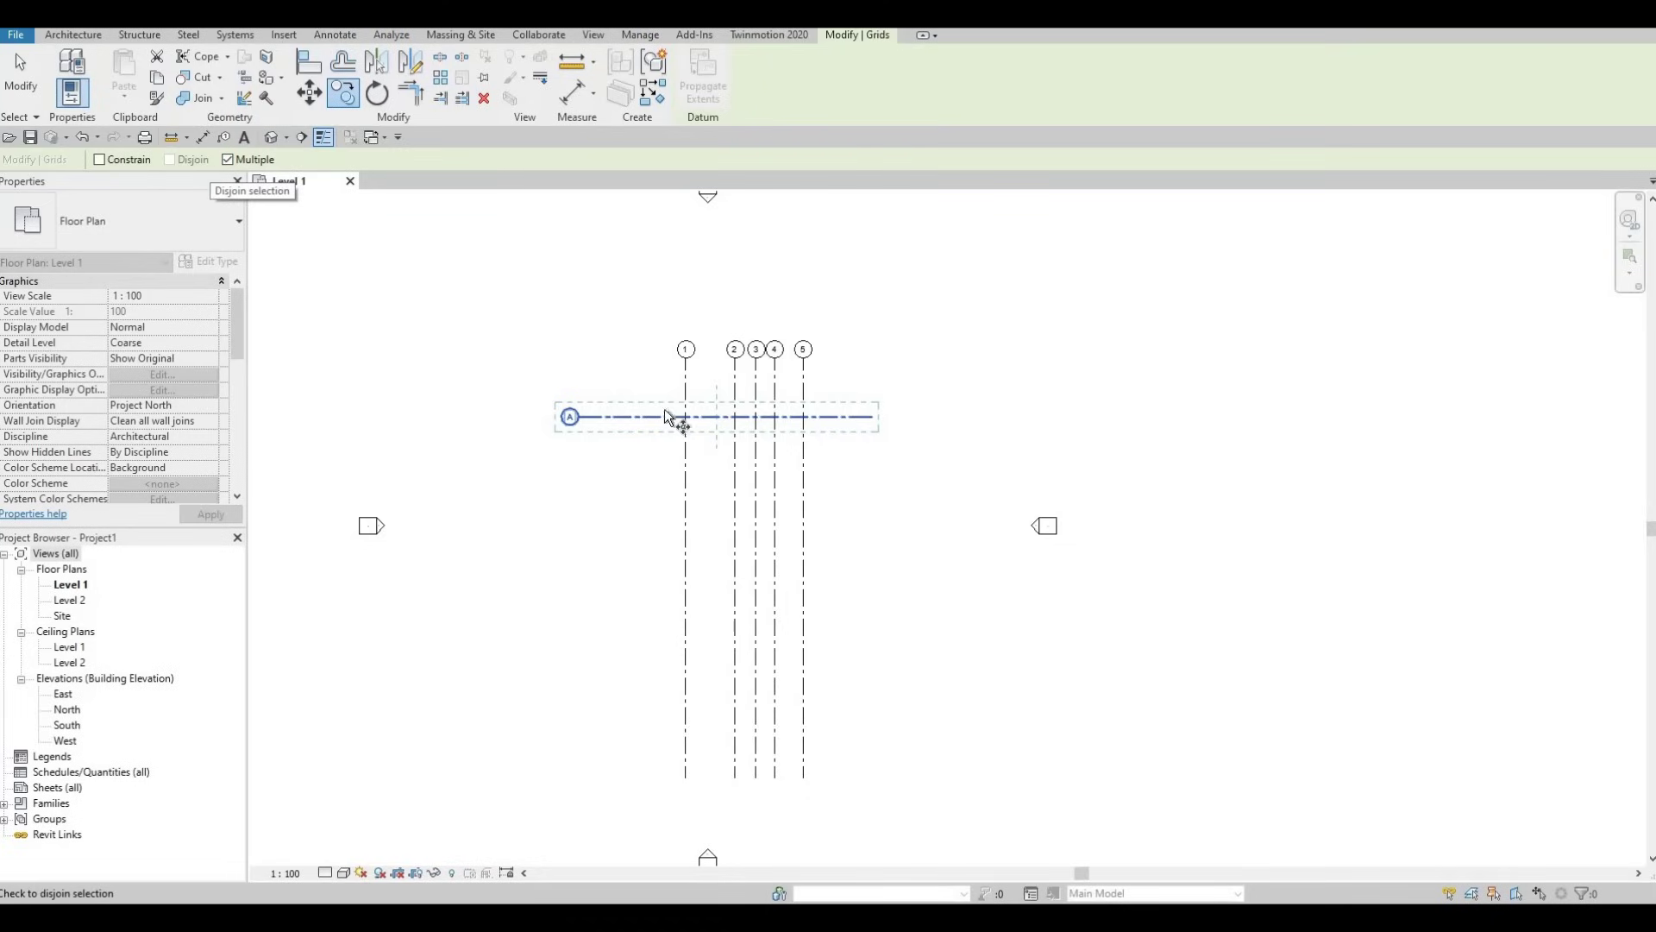
left_click(632, 417)
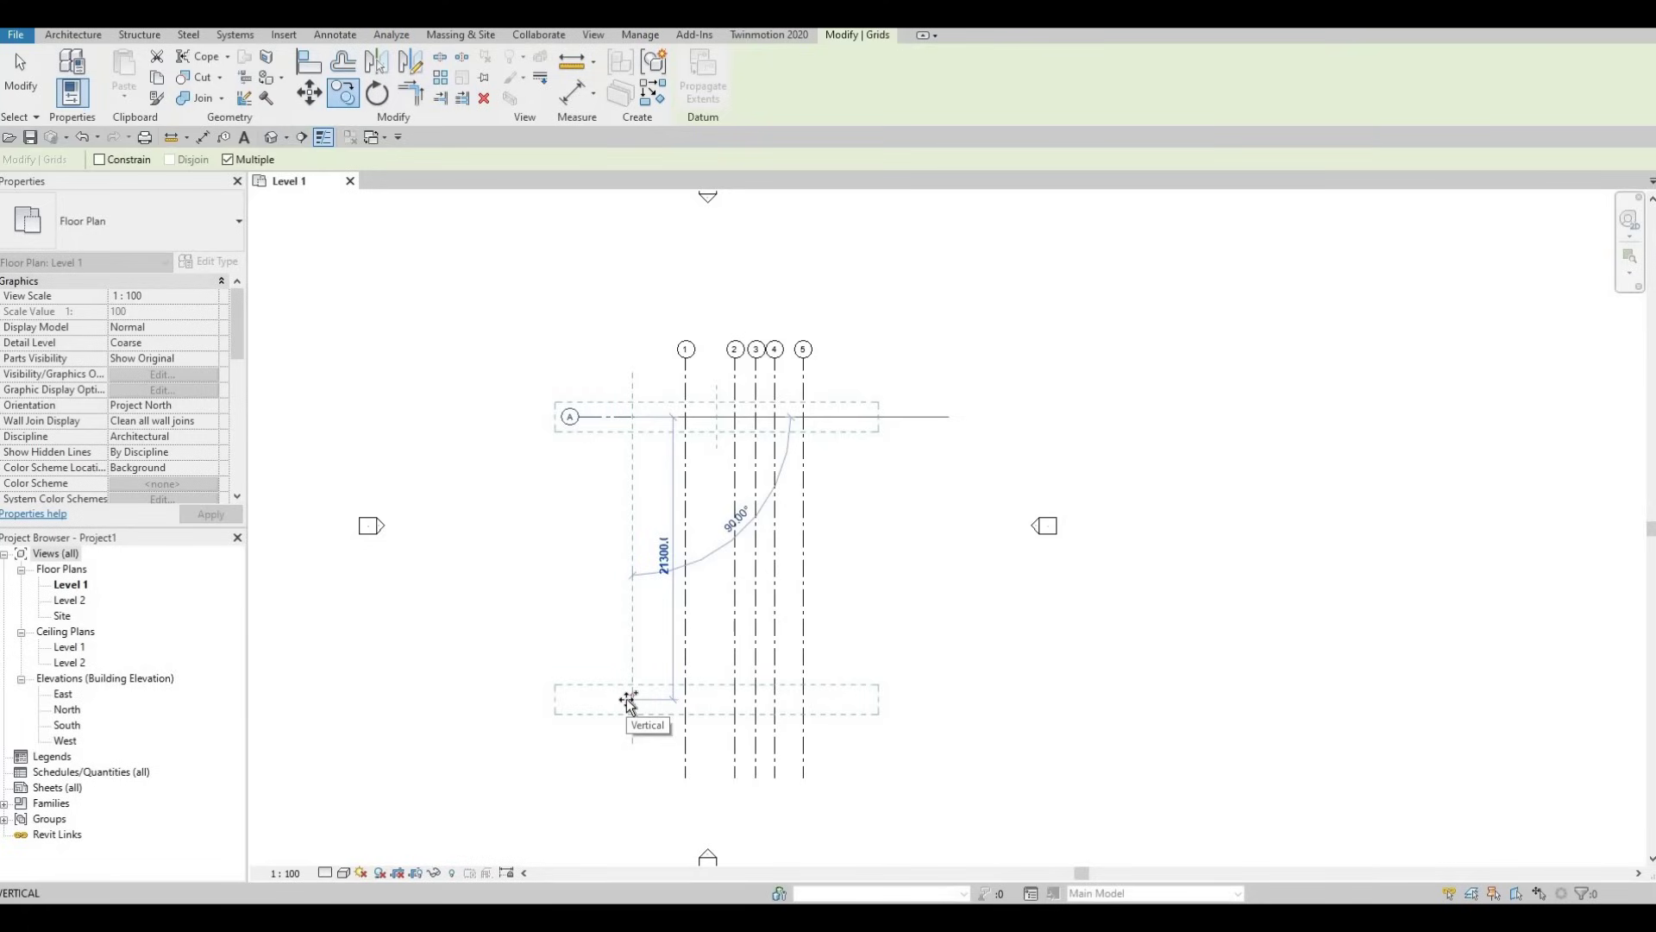
type("1")
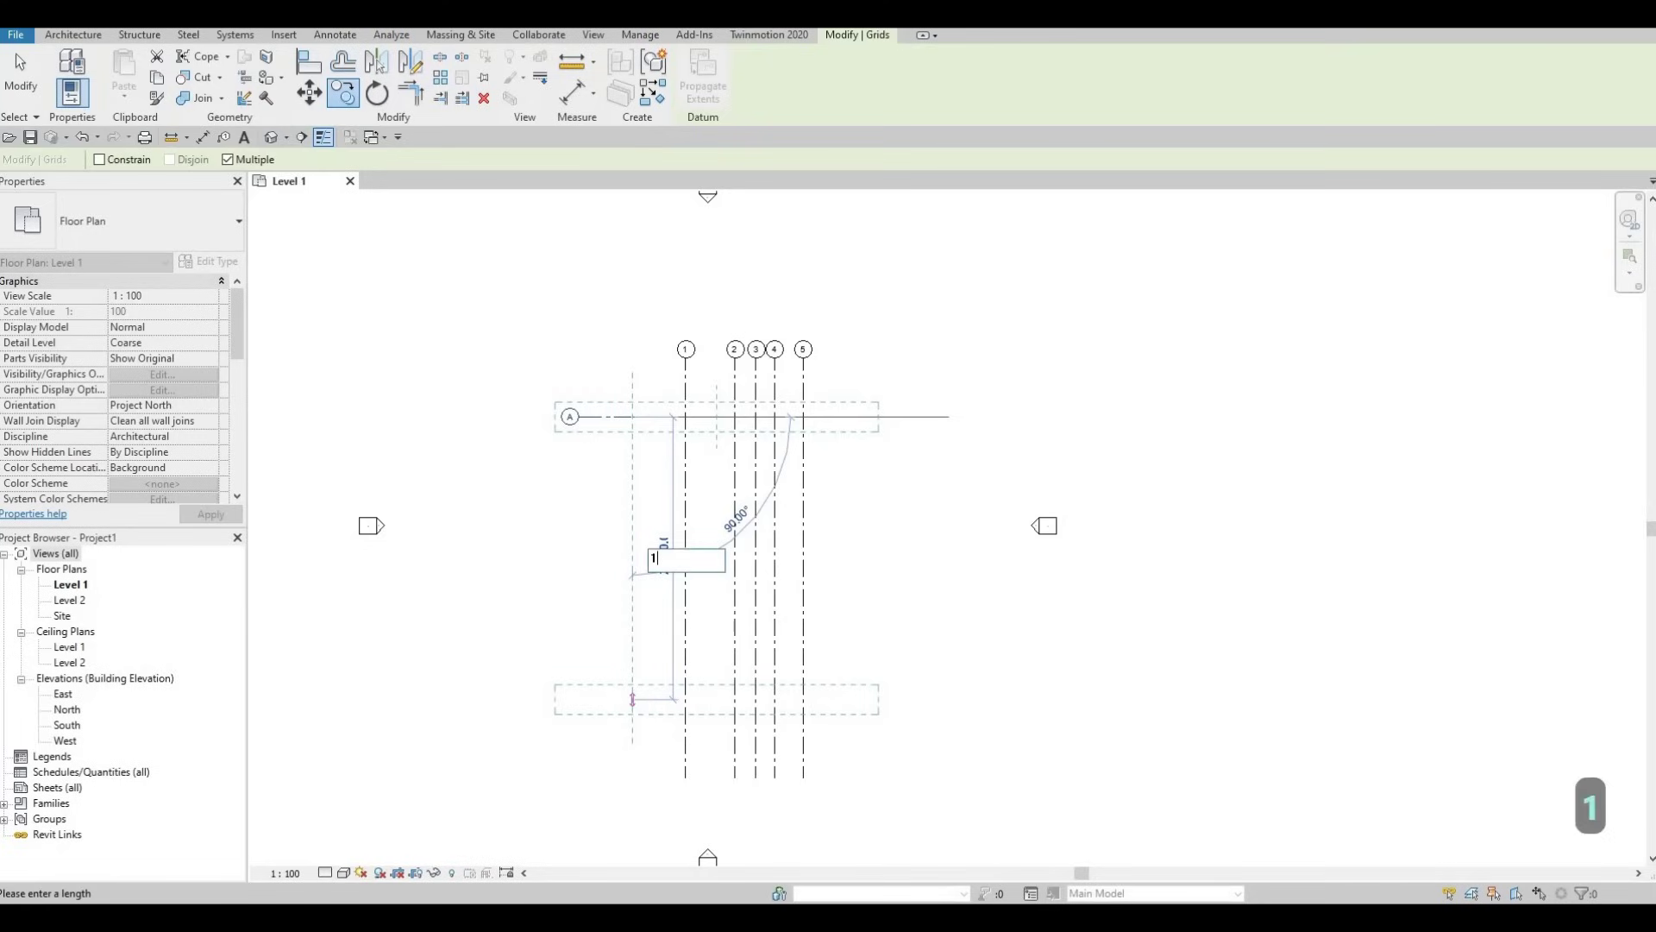
type("870")
key("Return")
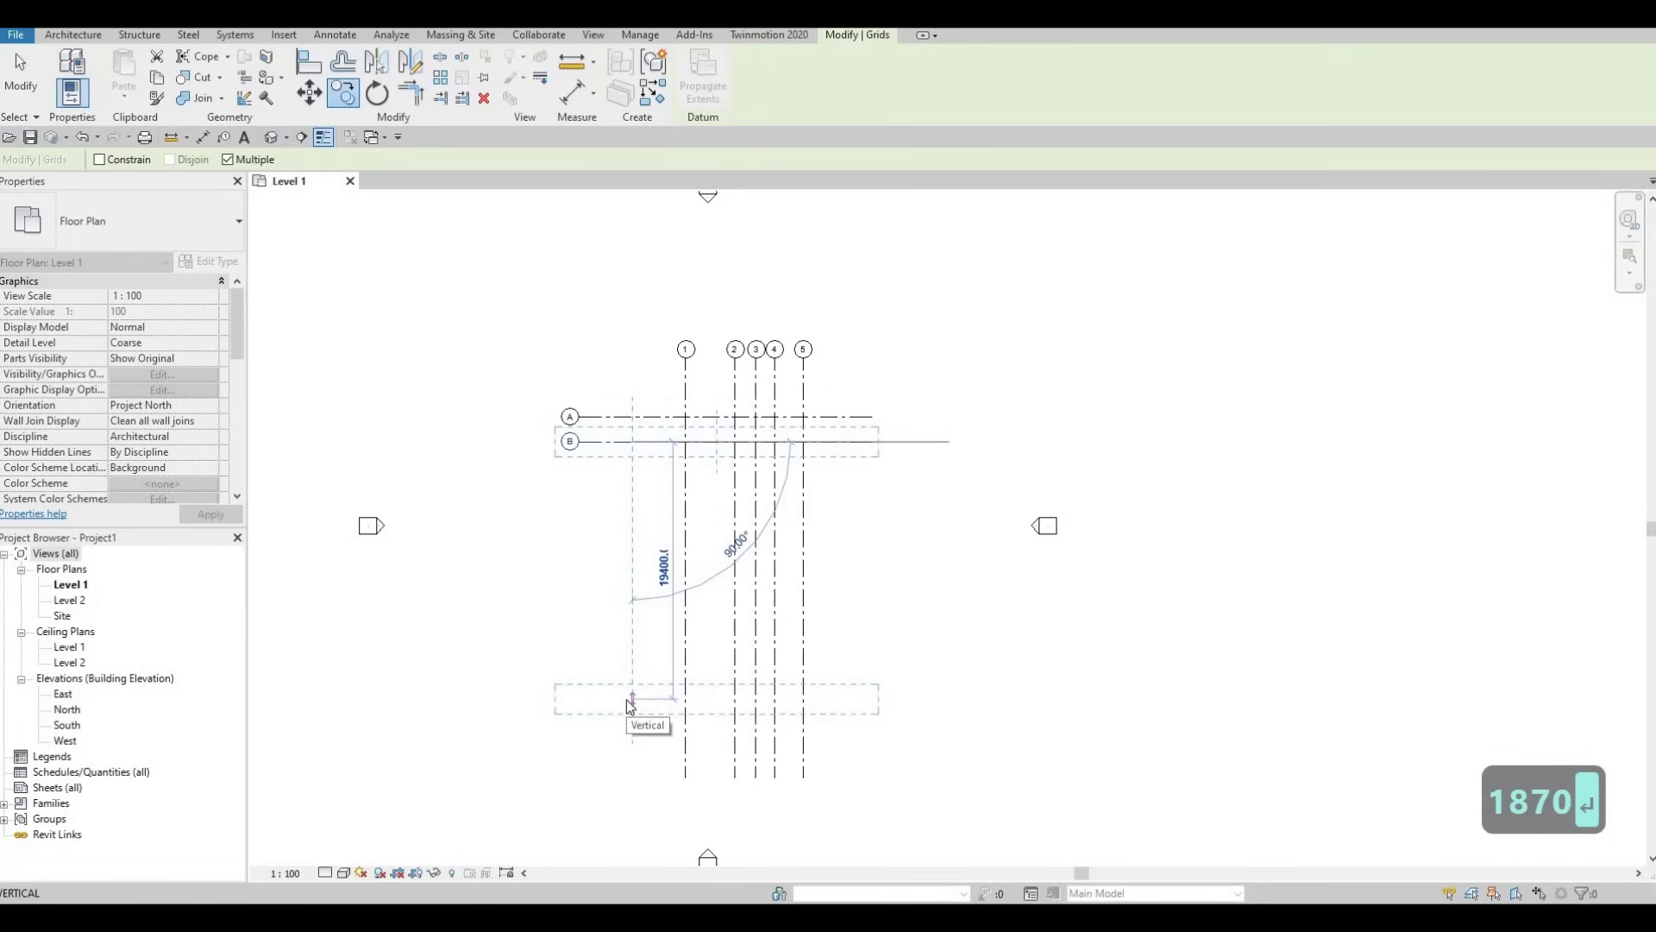
Place two more horizontal grid copies downward at successive spacings of 3050 and 1700 mm
type("30")
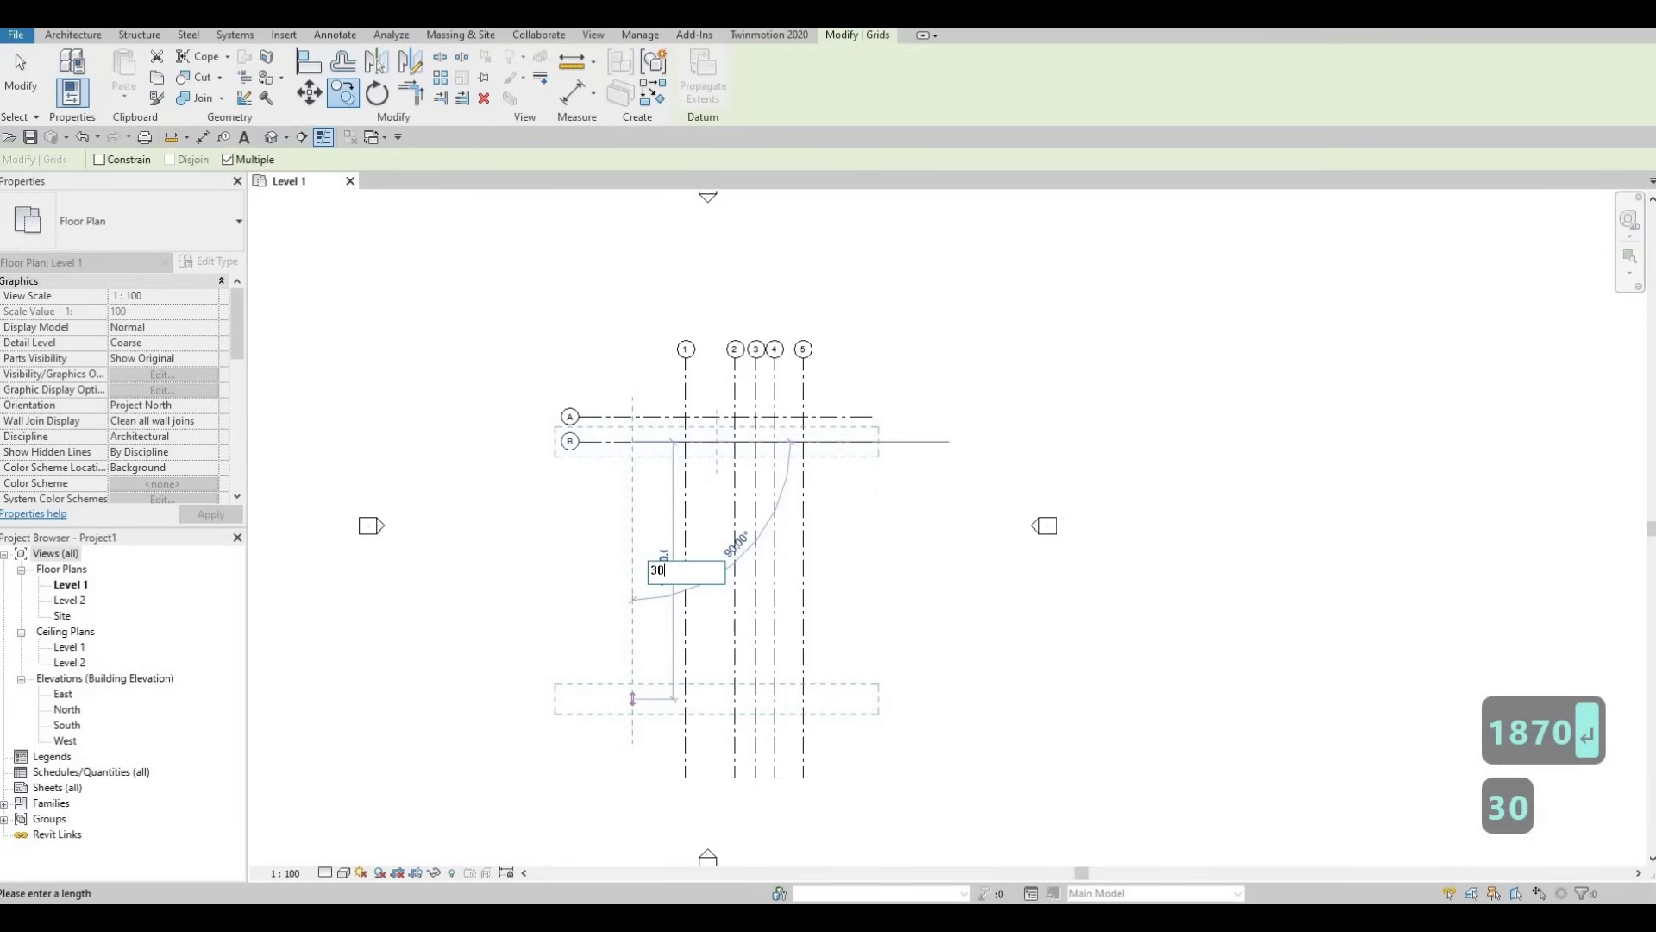
type("50")
key("Return")
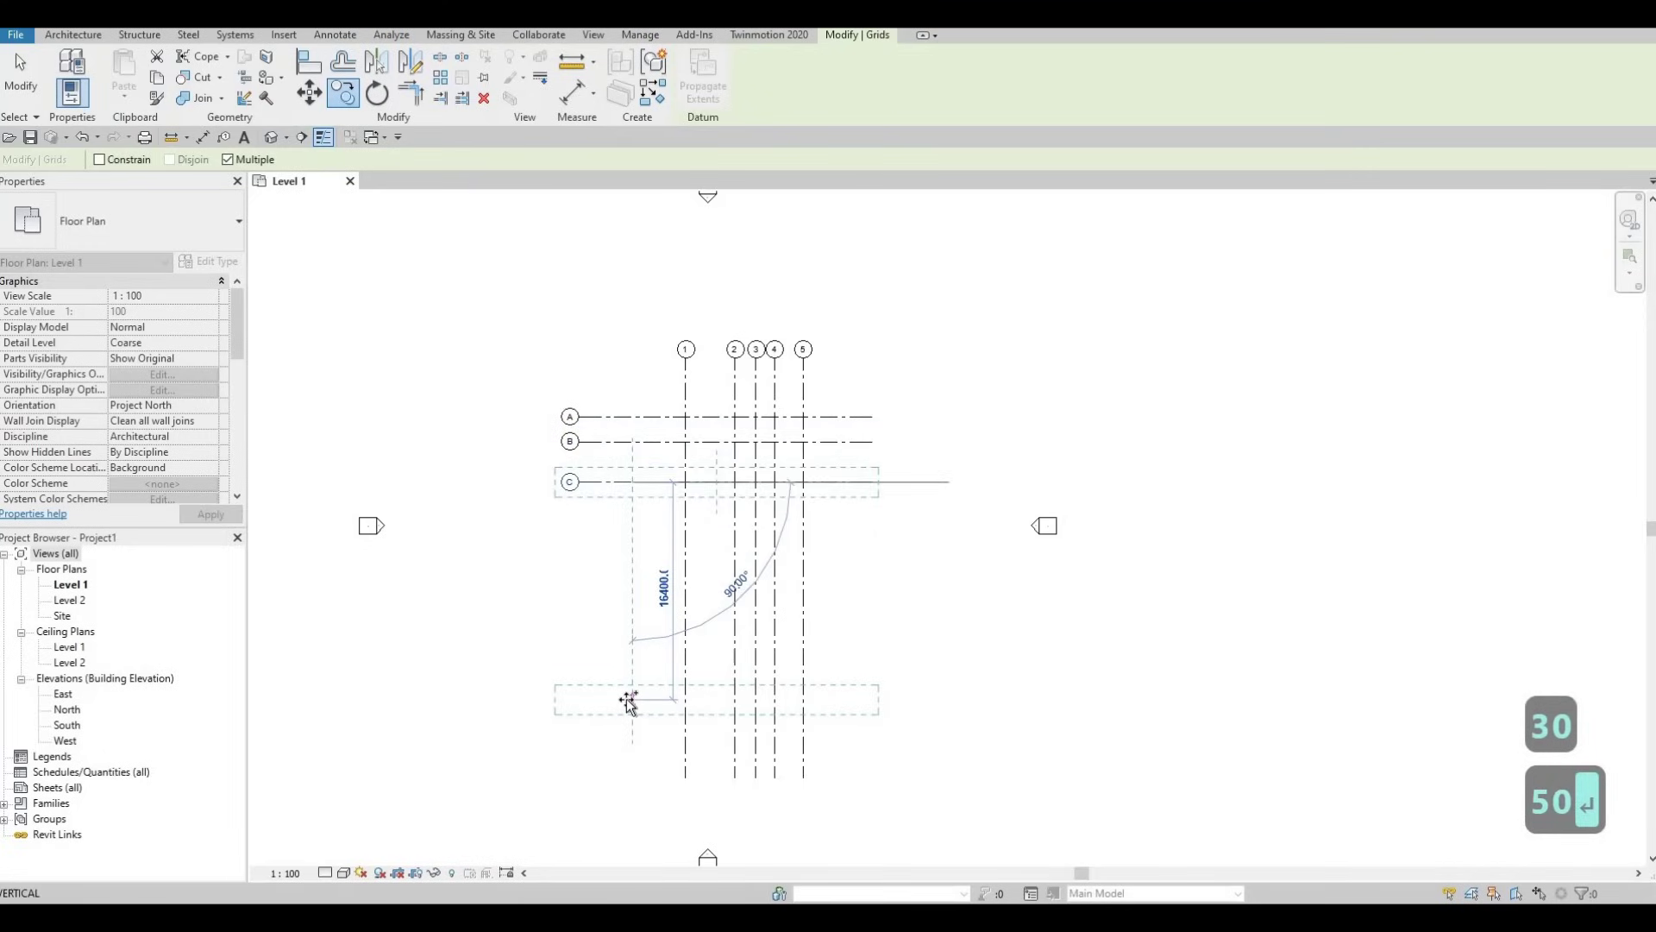
type("17")
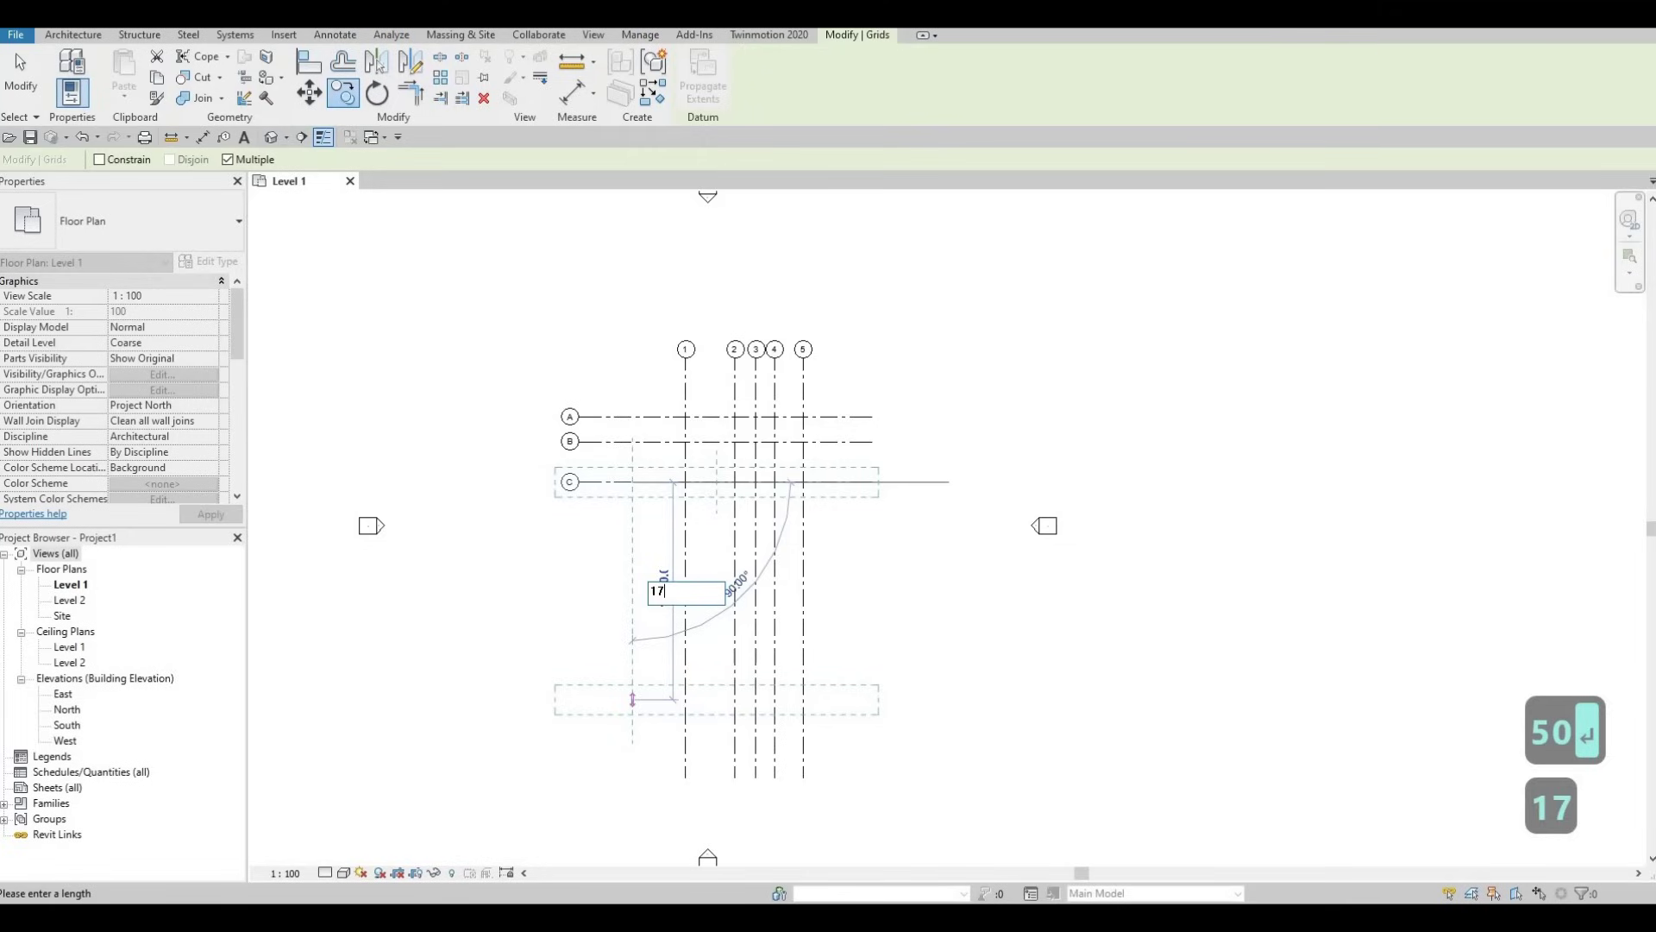
type("00")
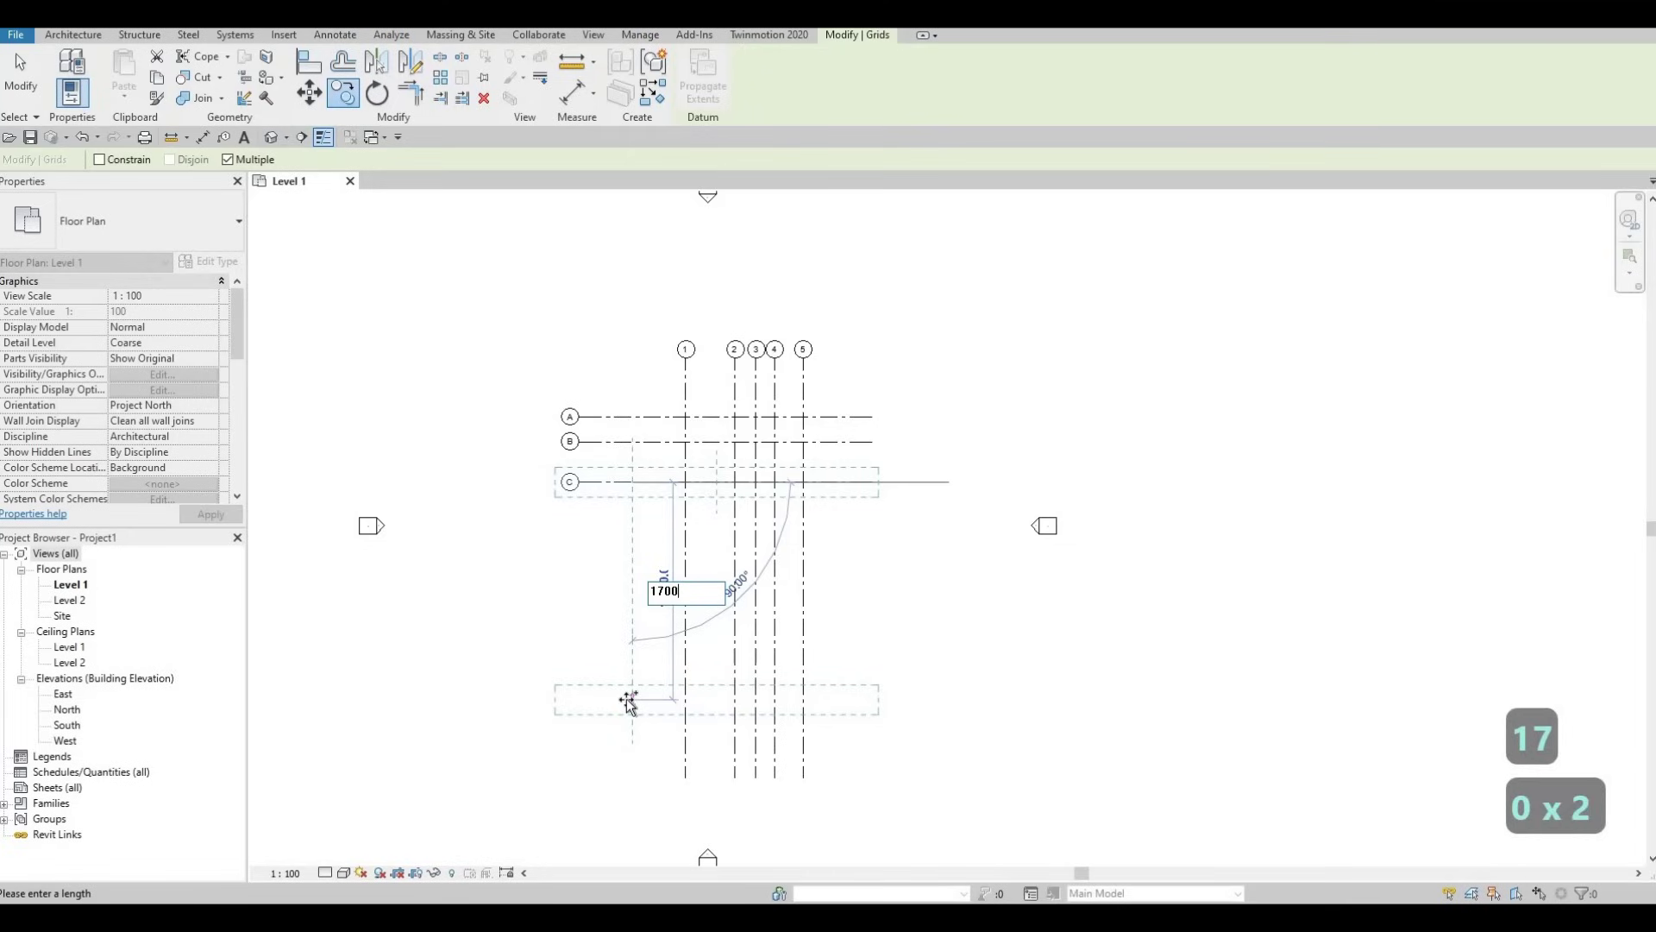
key("Return")
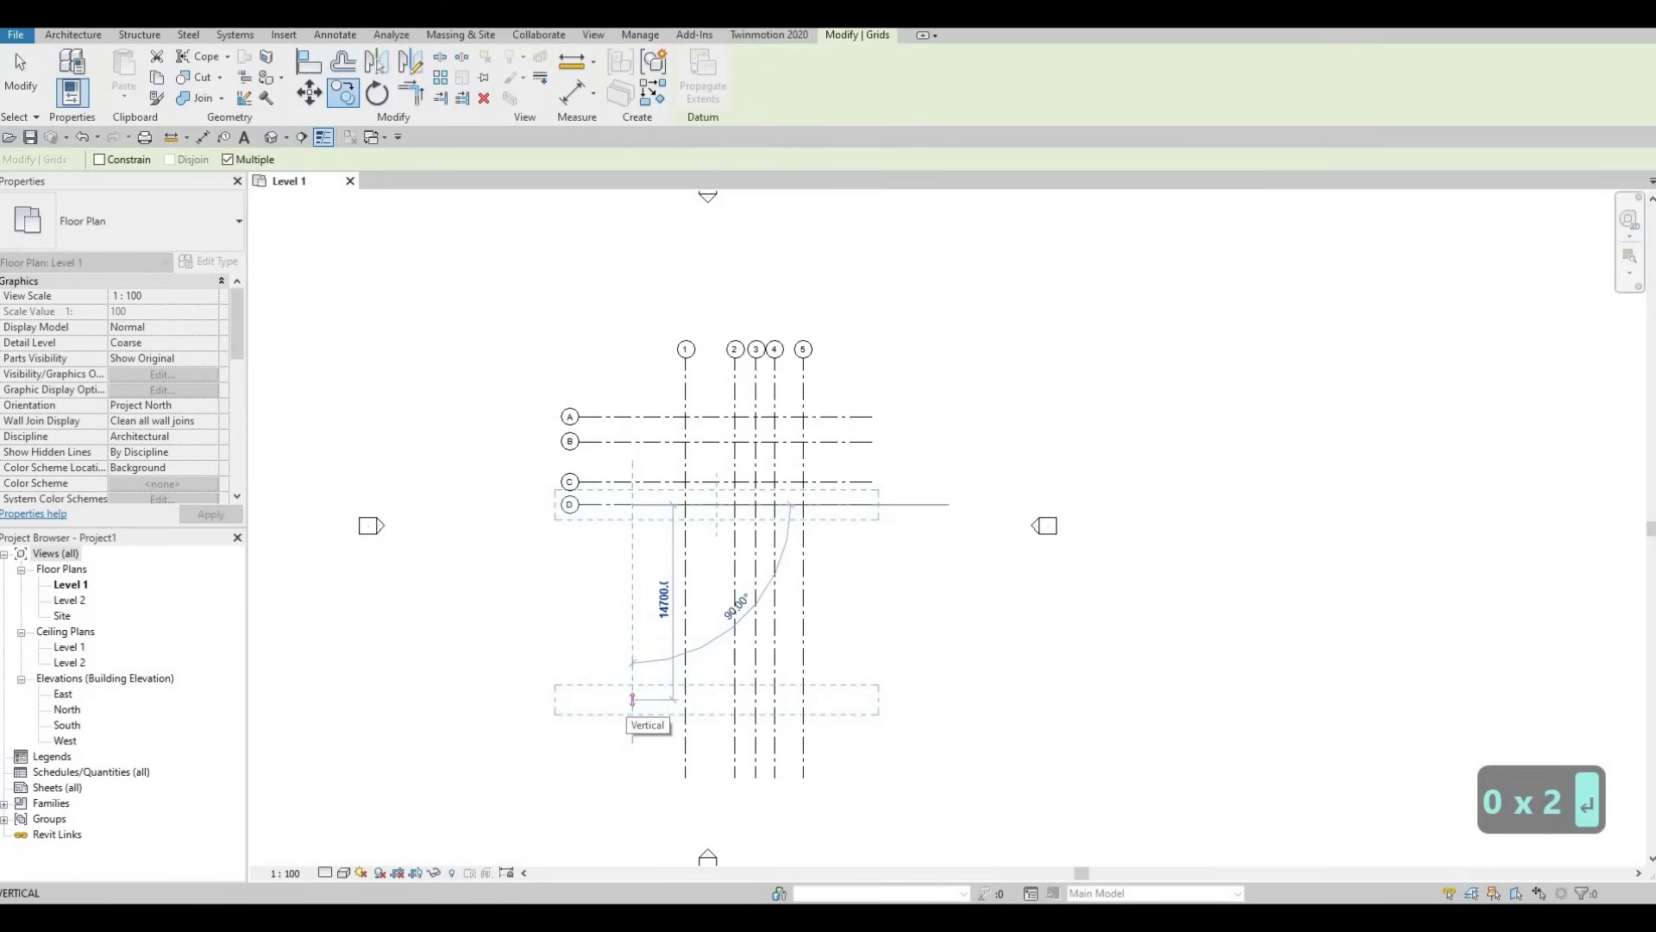
Continue the horizontal grid copies below grid D at successive spacings of 3431 and 1336 mm
type("34")
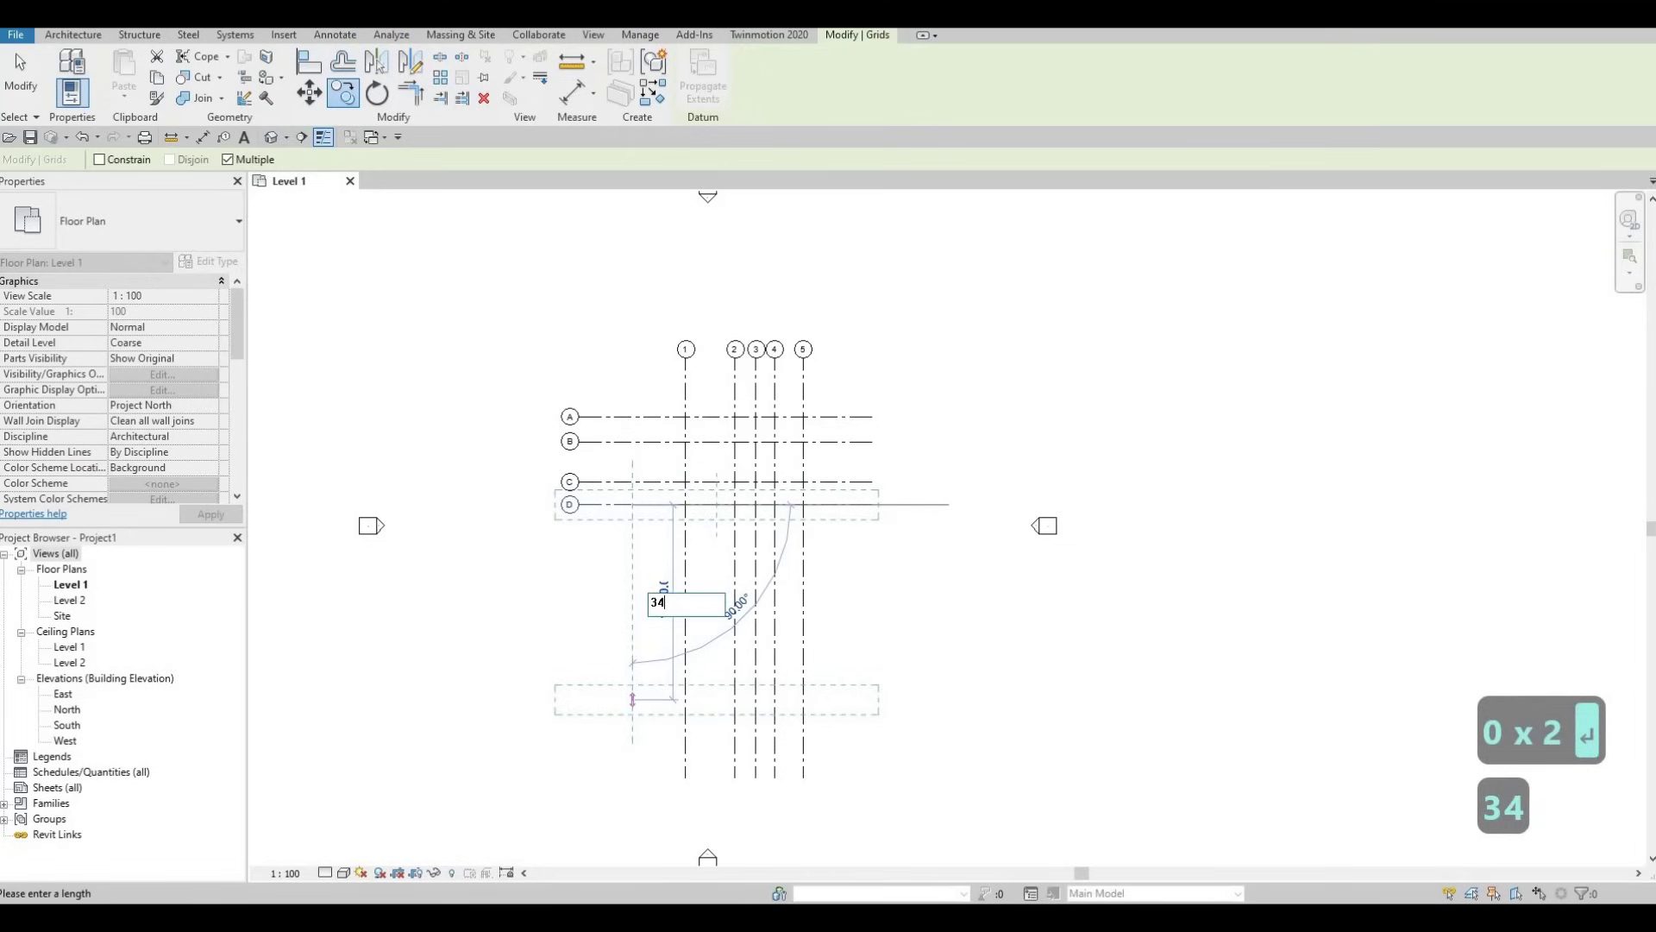
type("31")
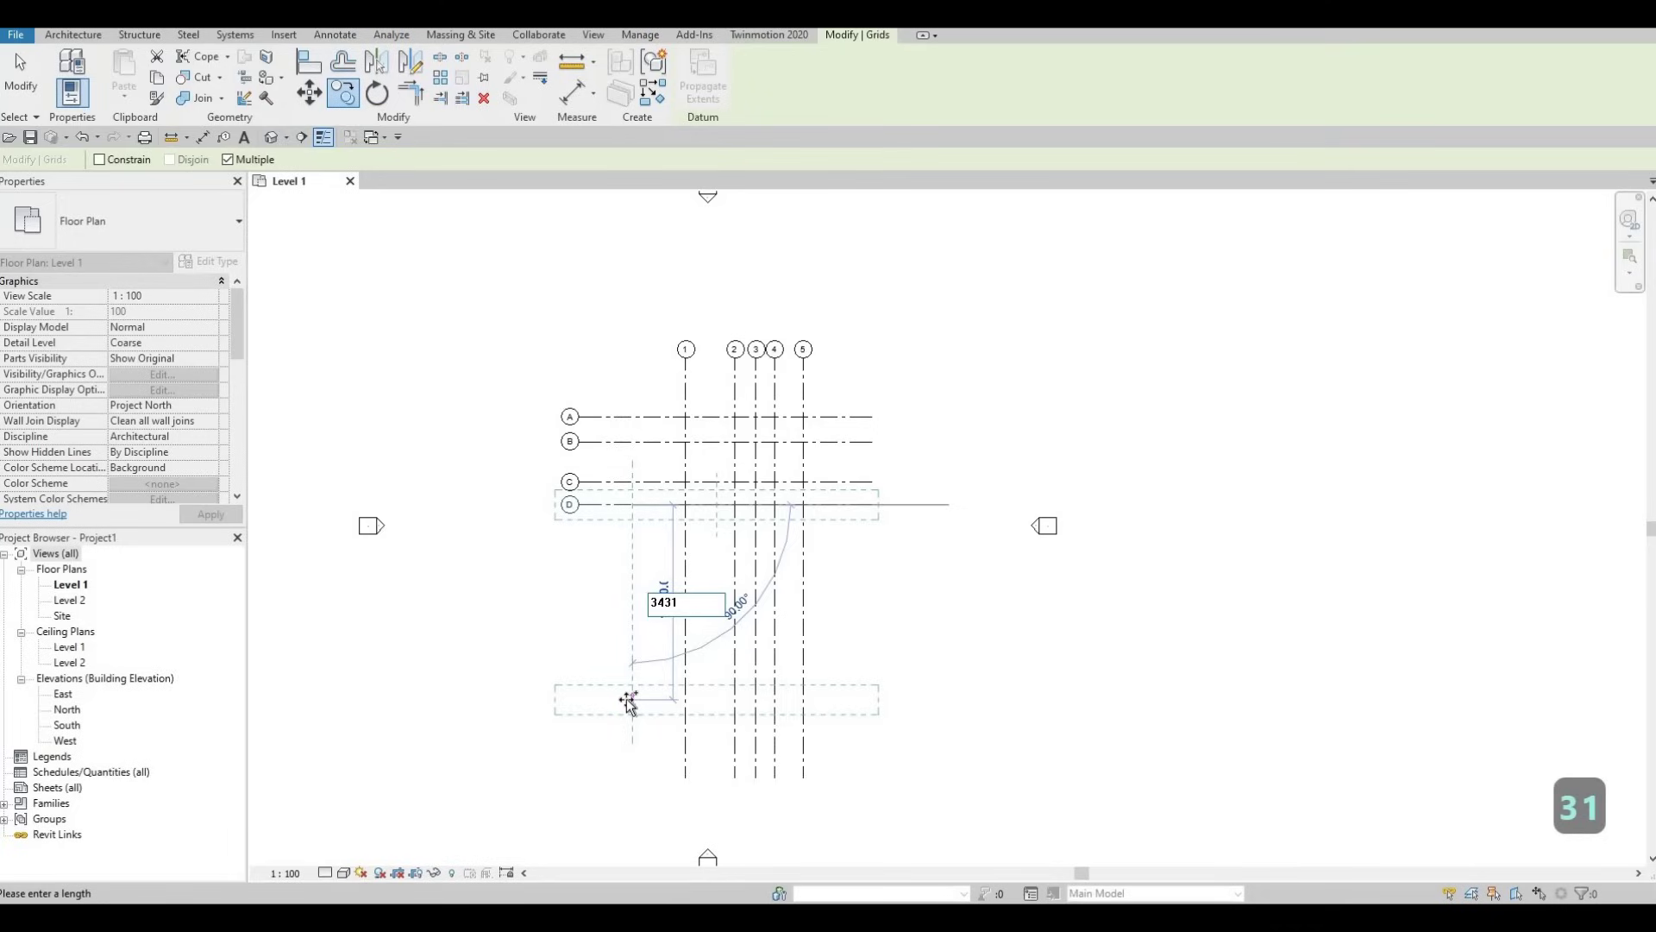
key("Return")
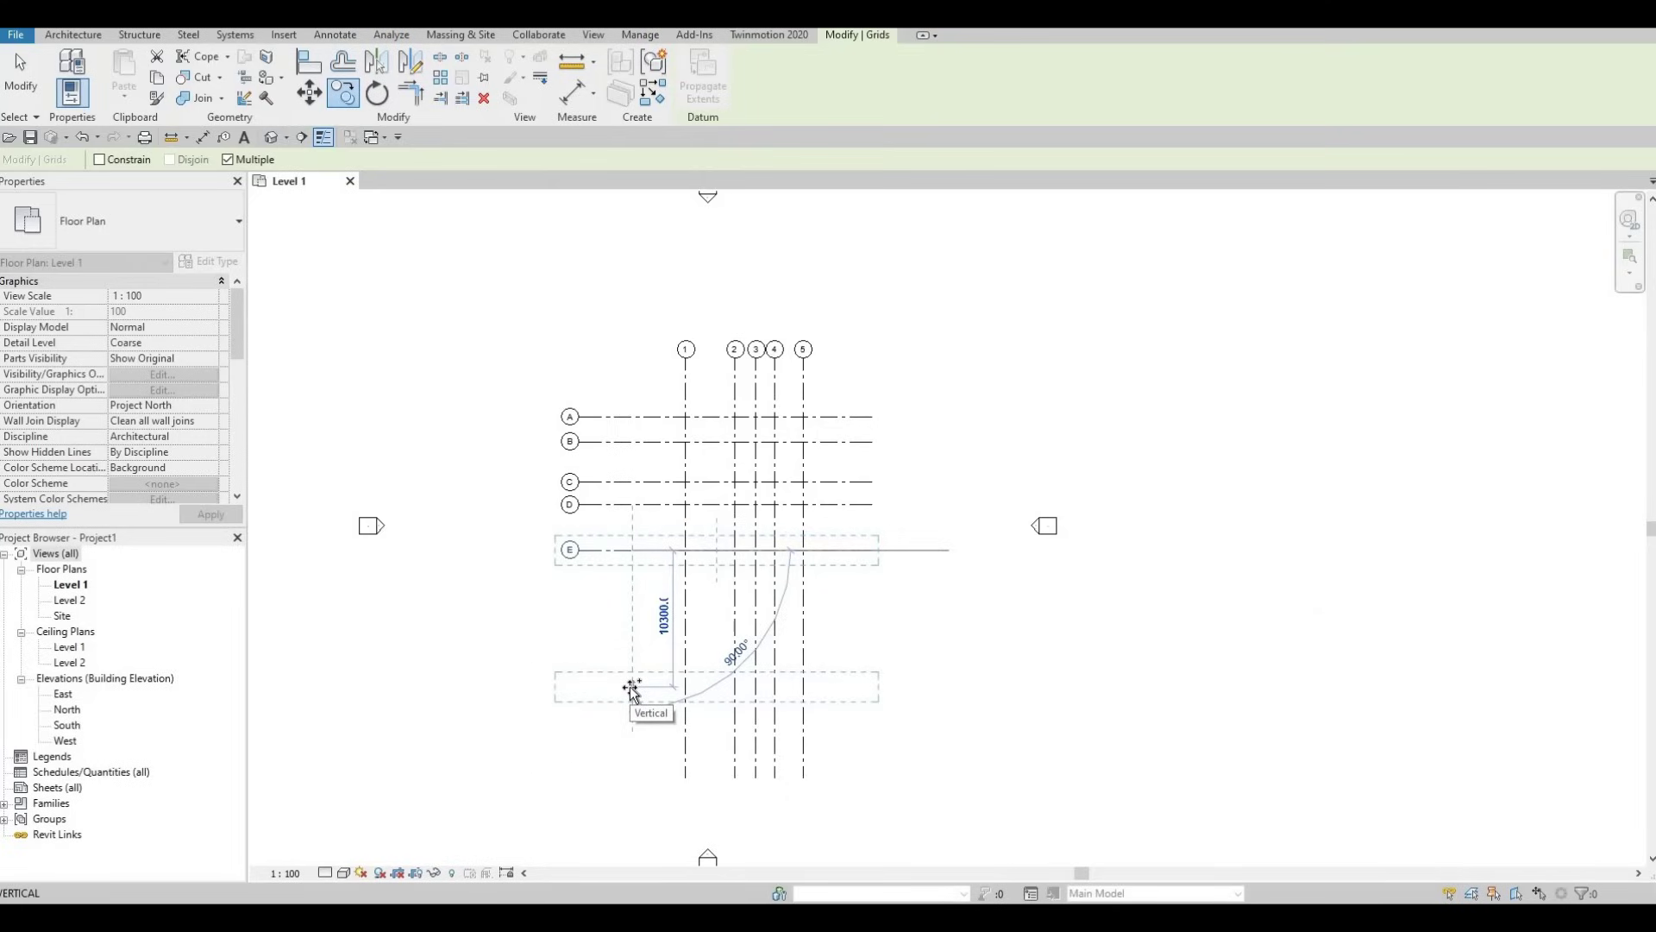
type("13")
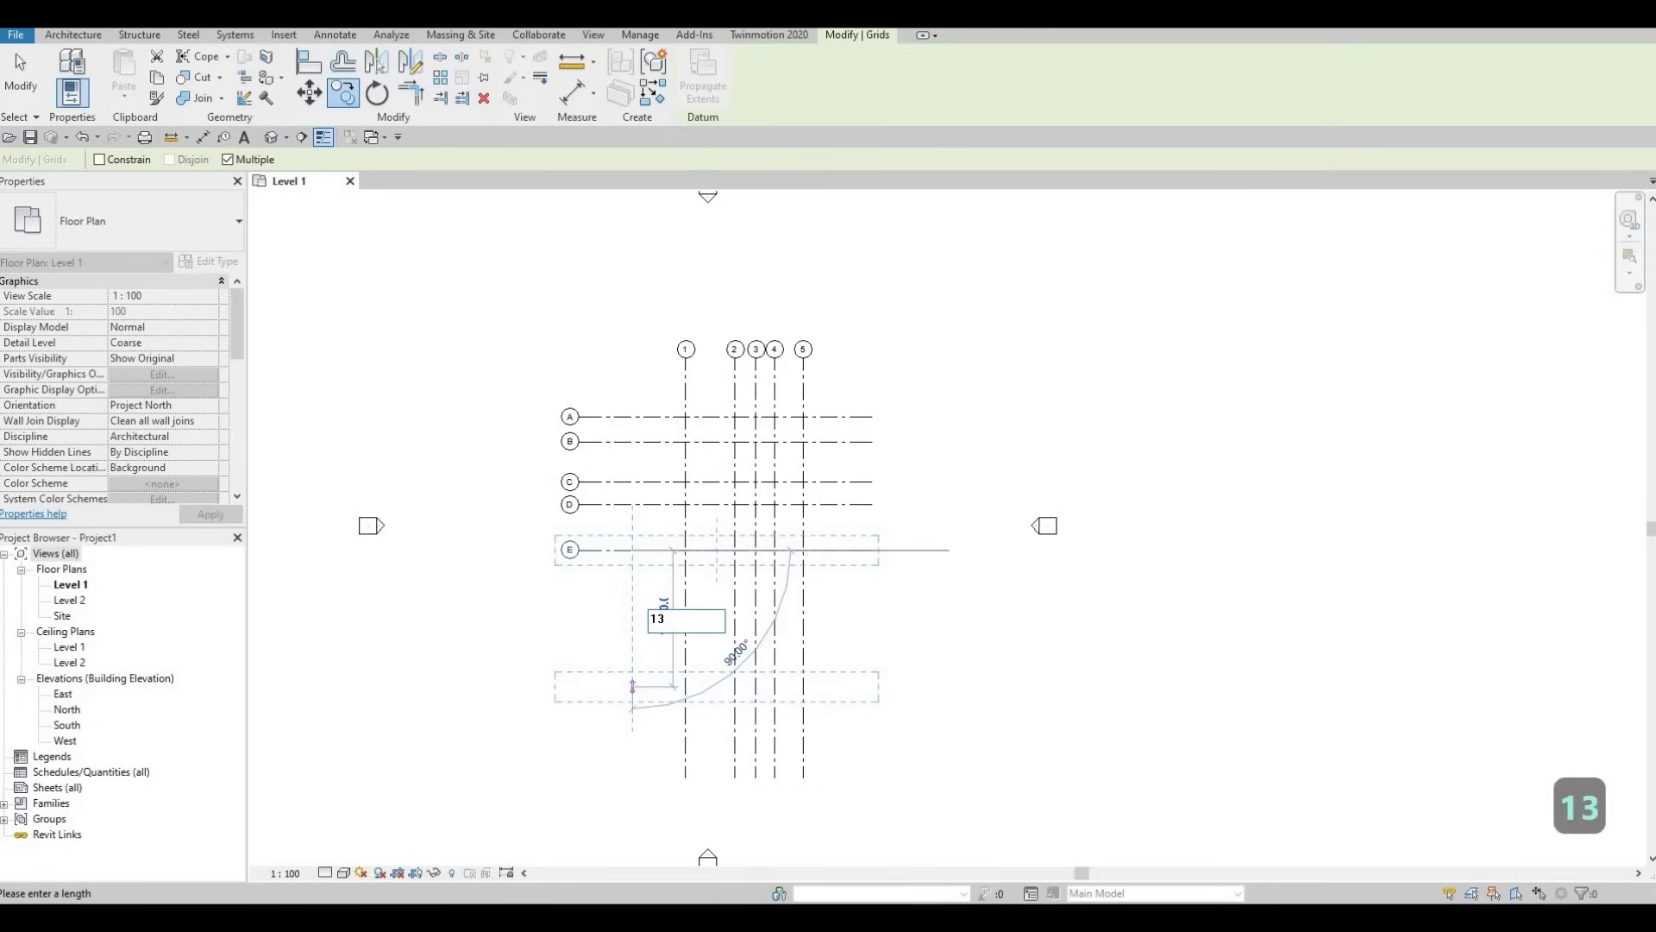
type("36")
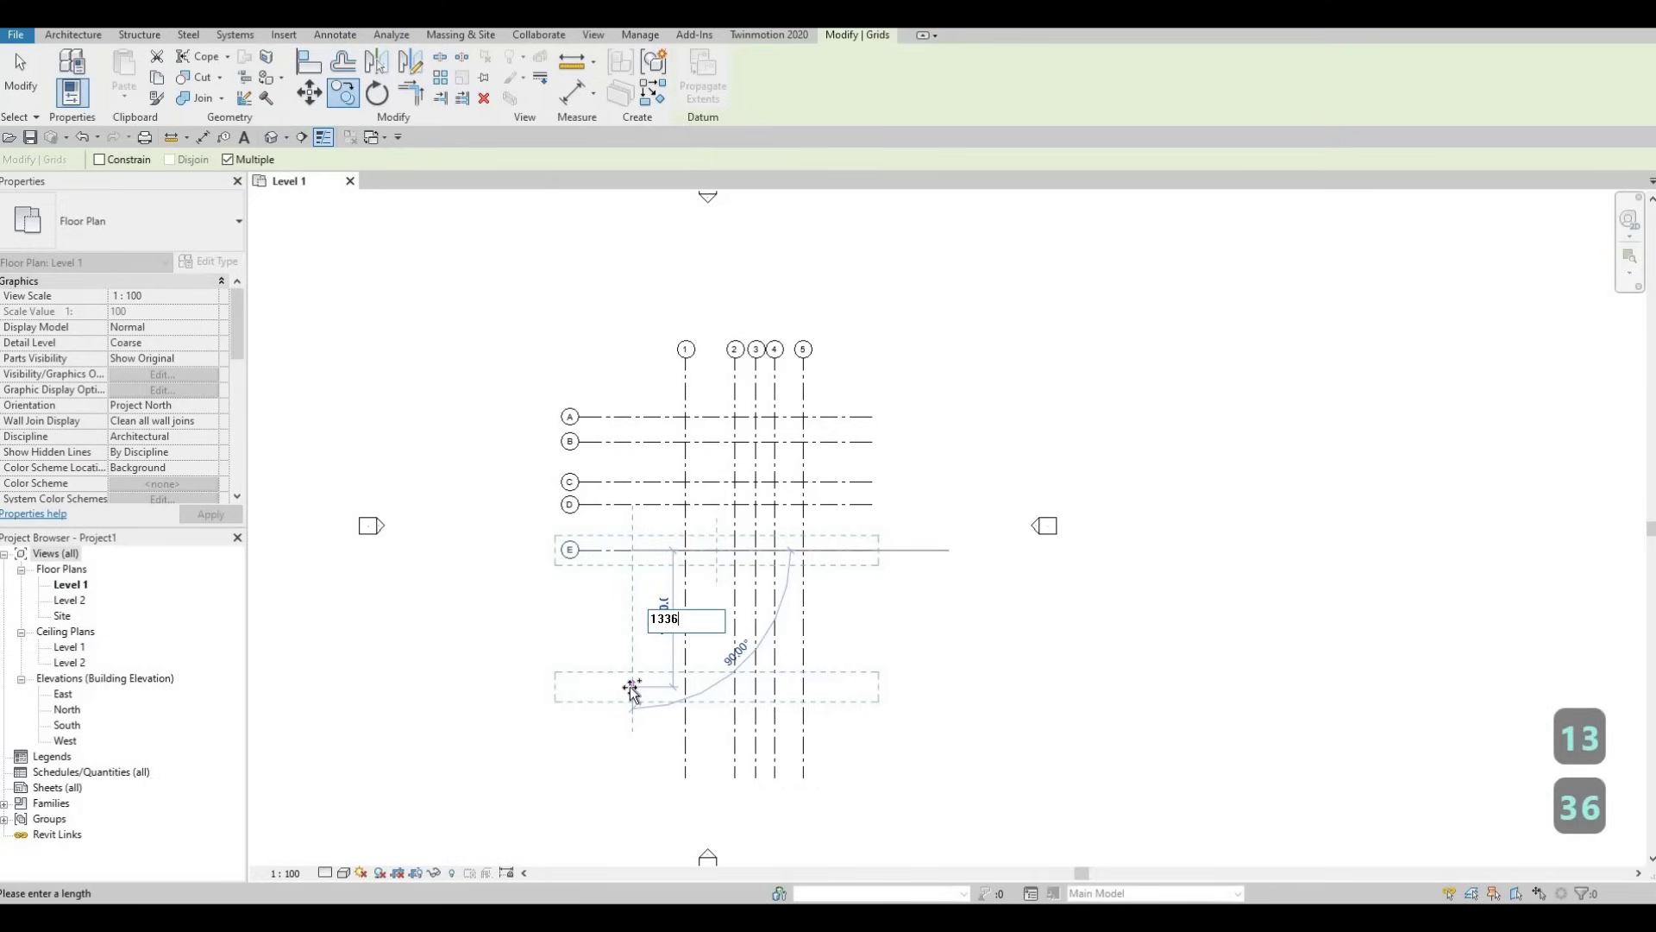
key("Return")
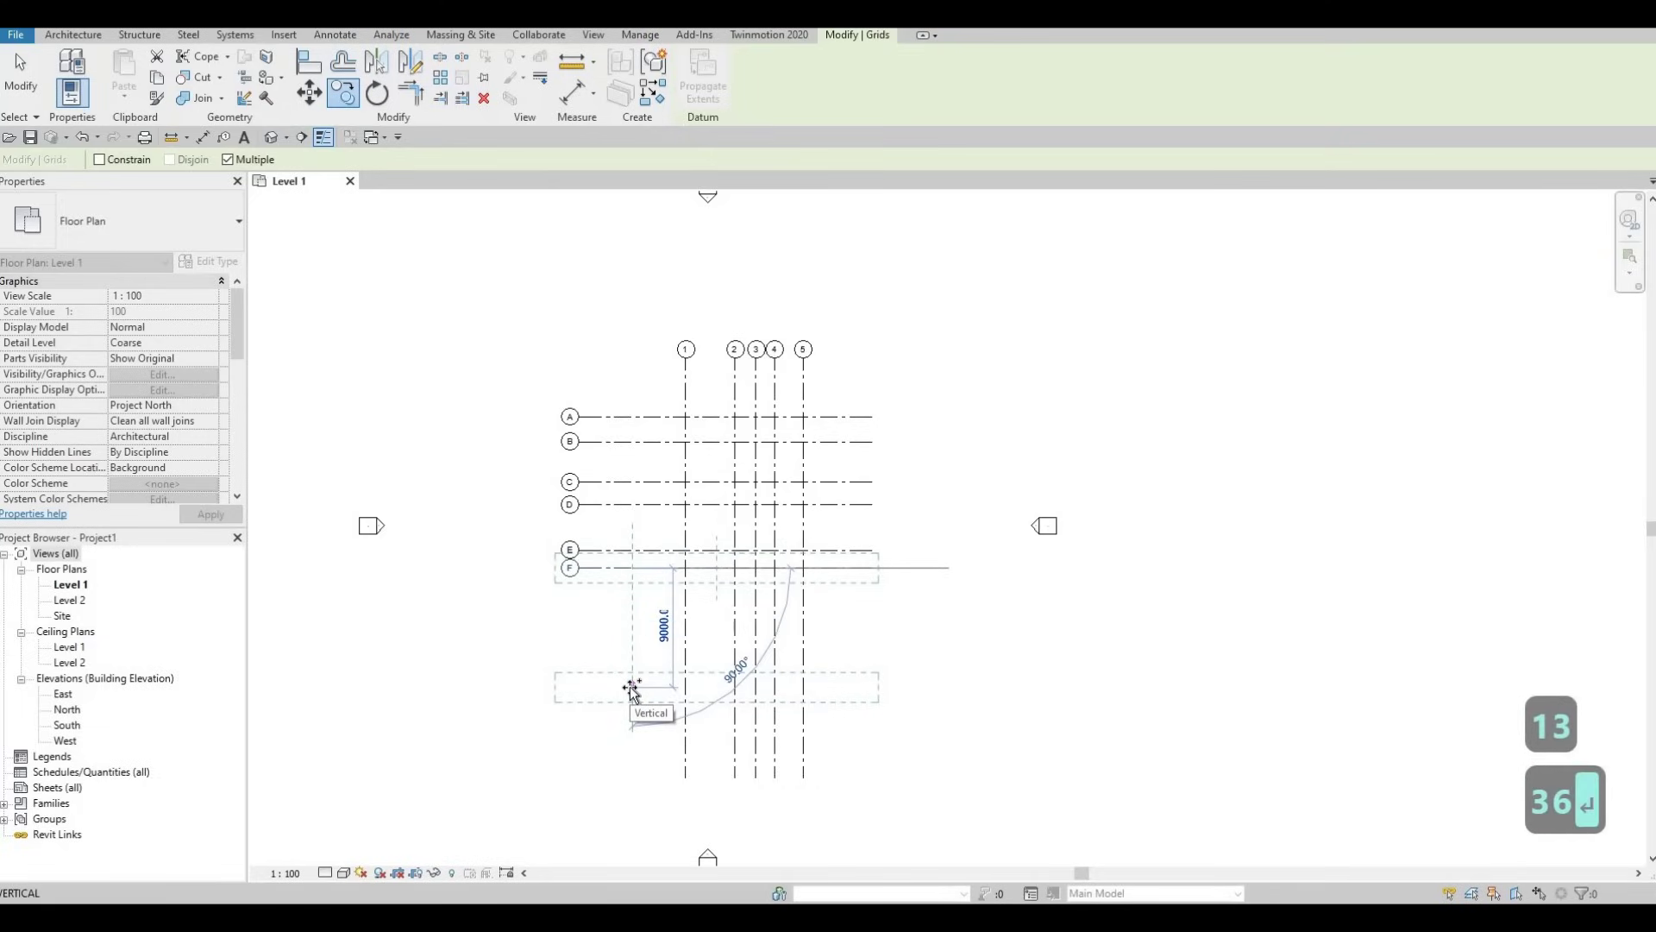
Add the last two horizontal grid copies below grid F at successive spacings of 2899 and 5630 mm, and end the copying
type("2")
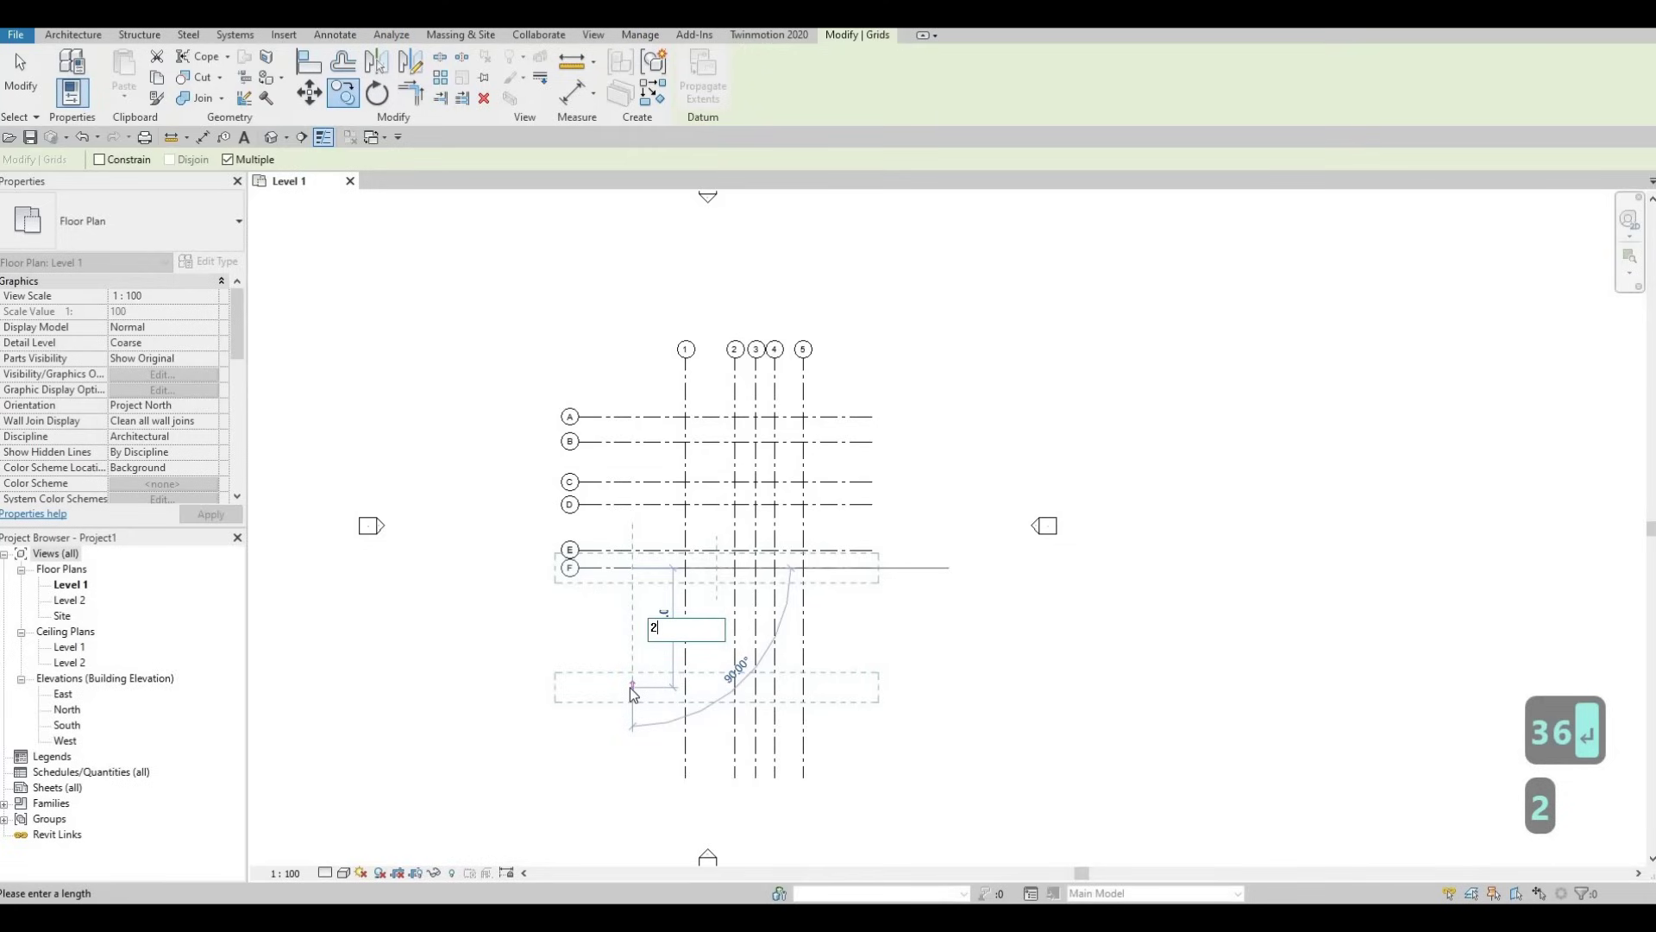
type("8")
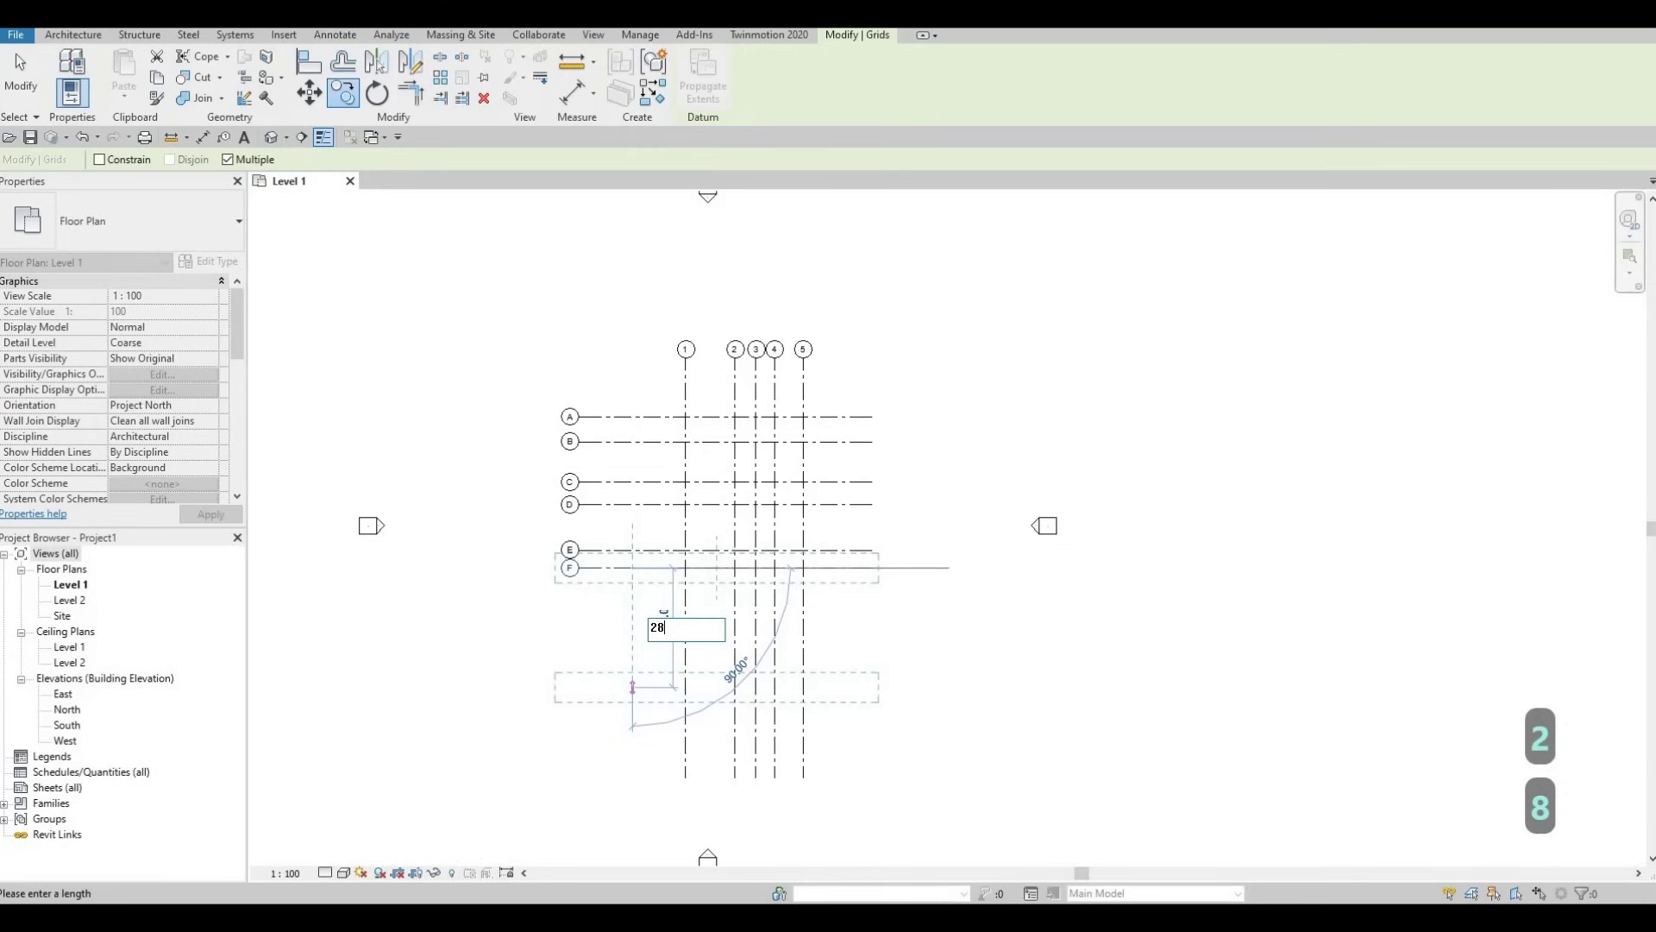
type("99")
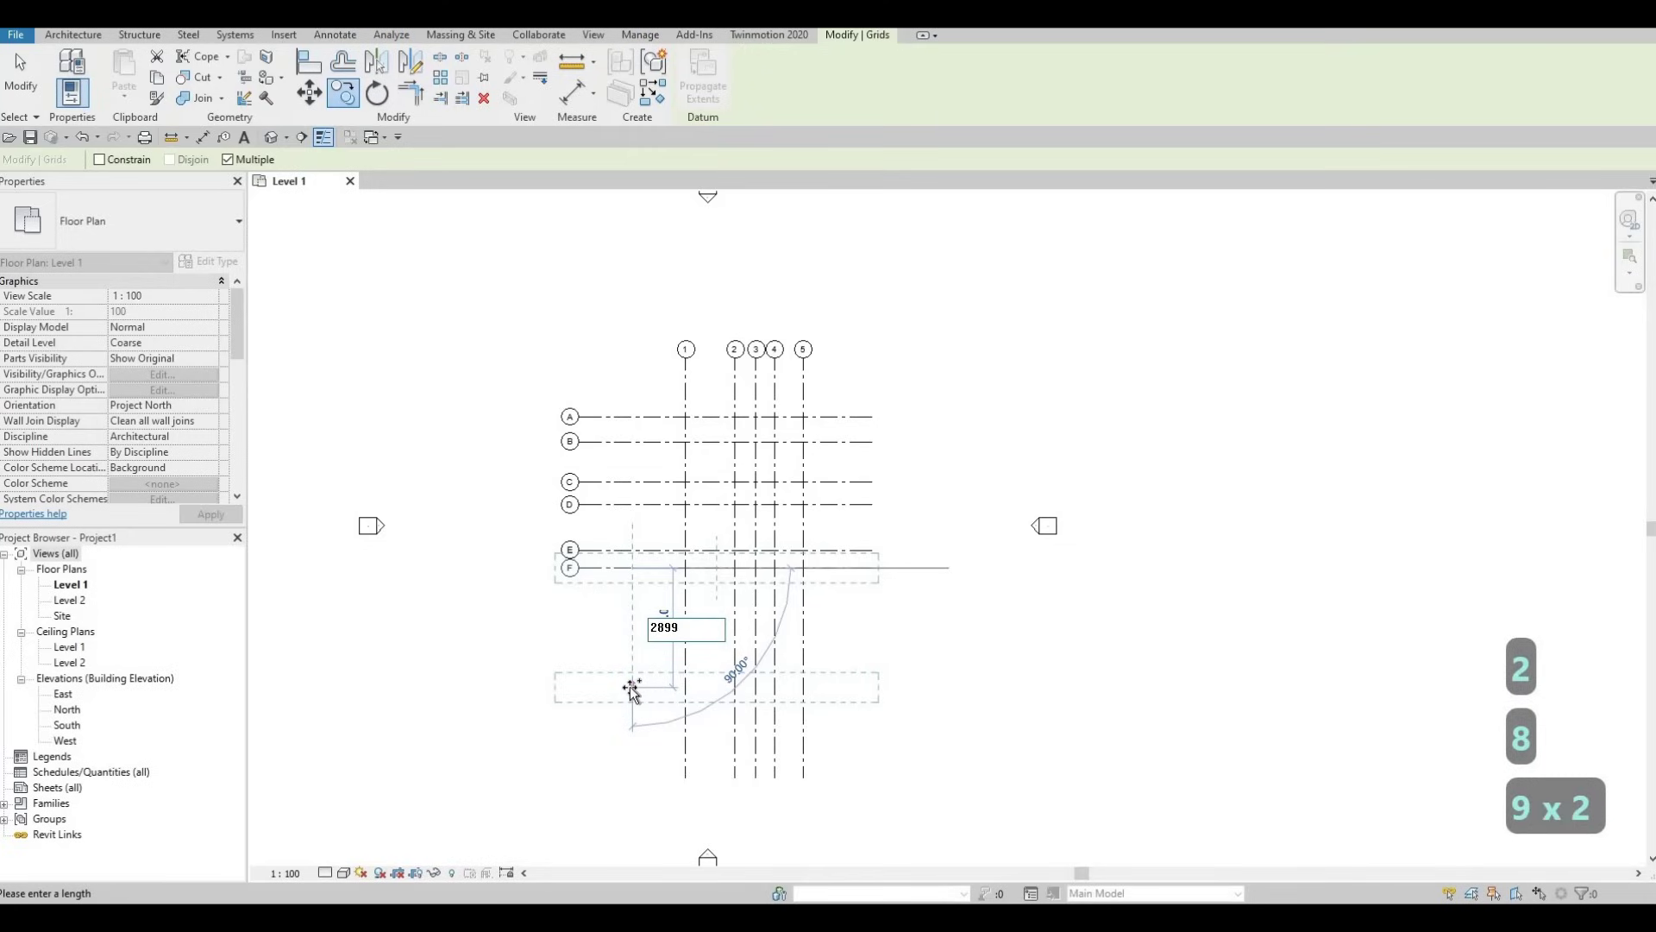
key("Return")
type("5")
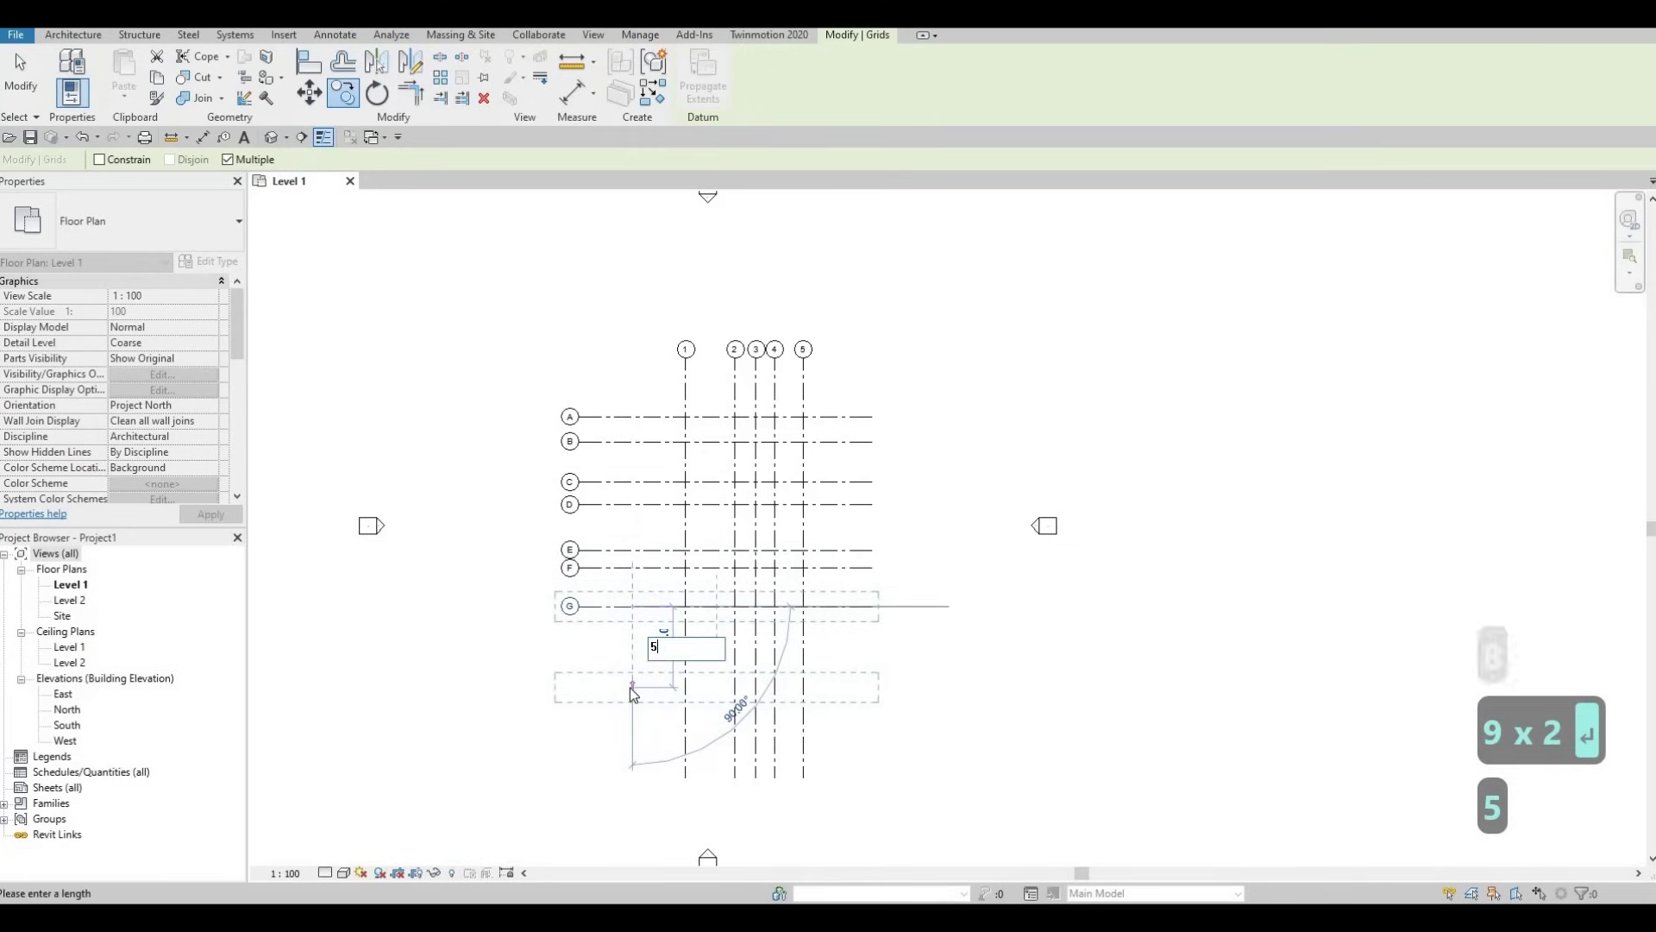
type("6")
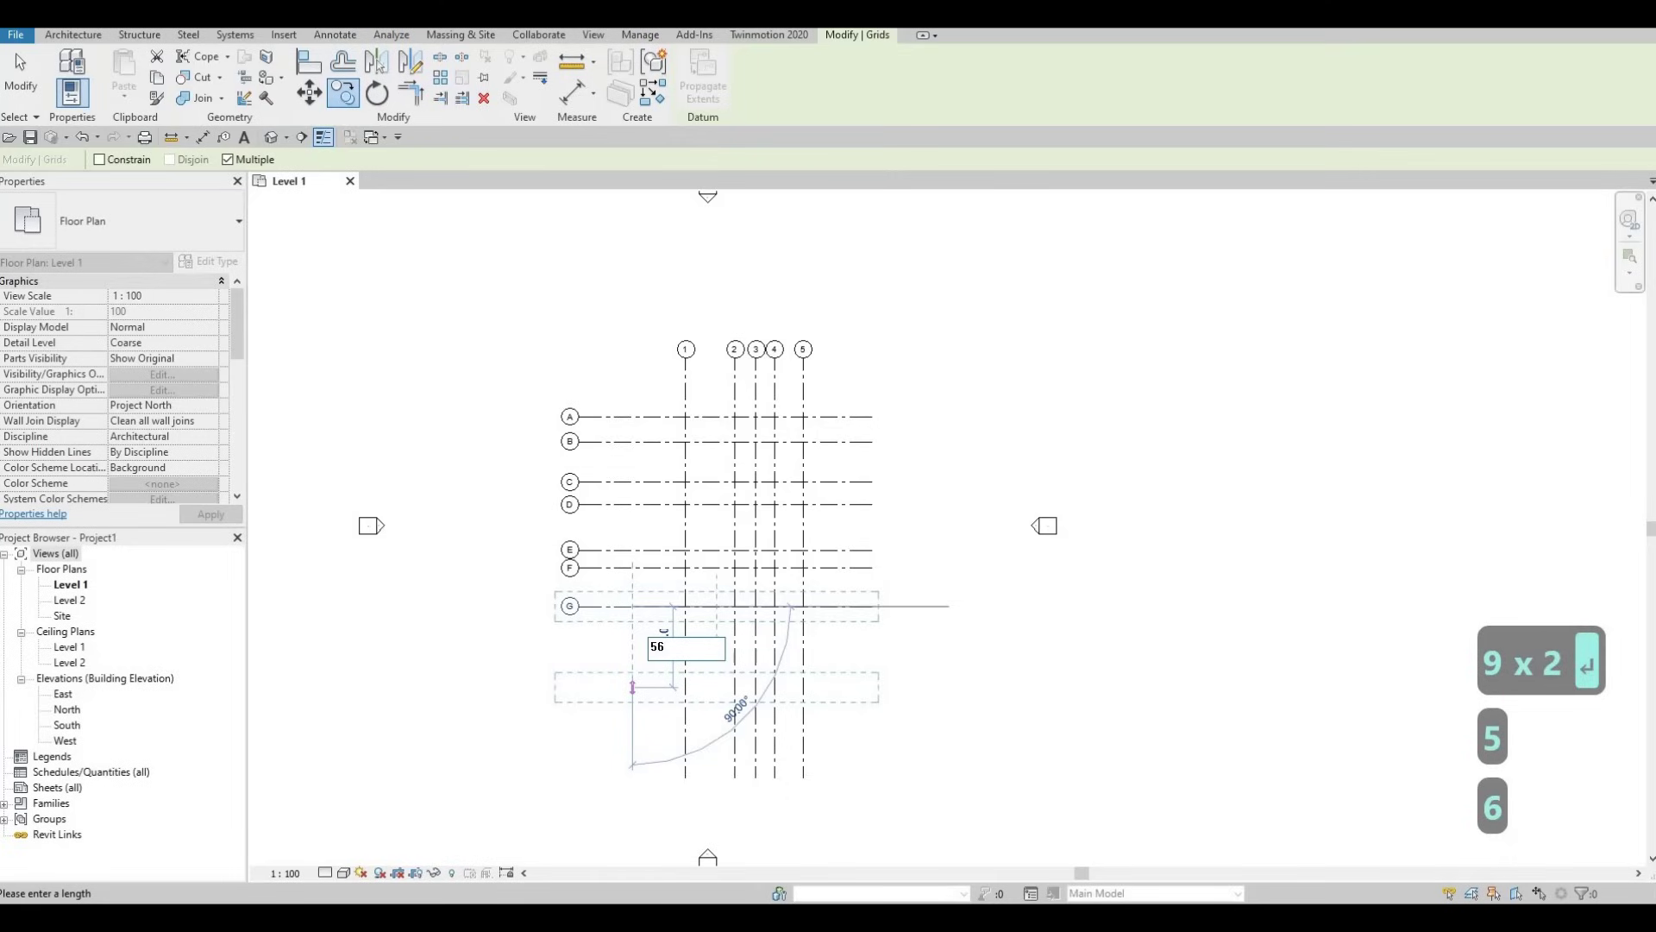
type("30")
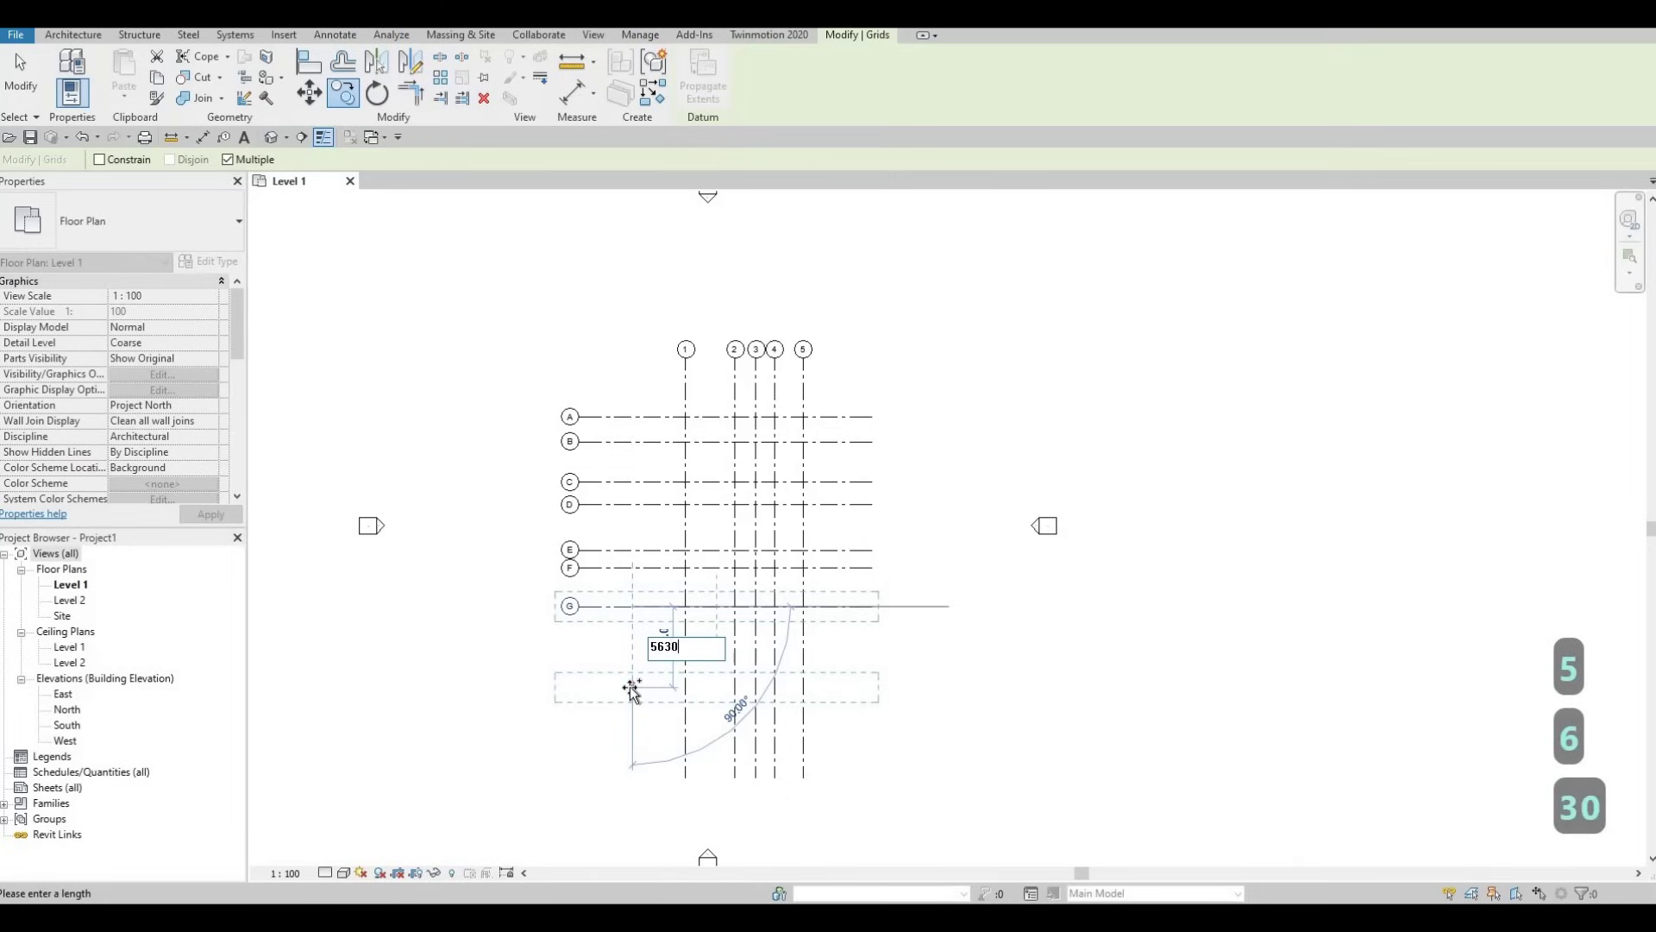
key("Return")
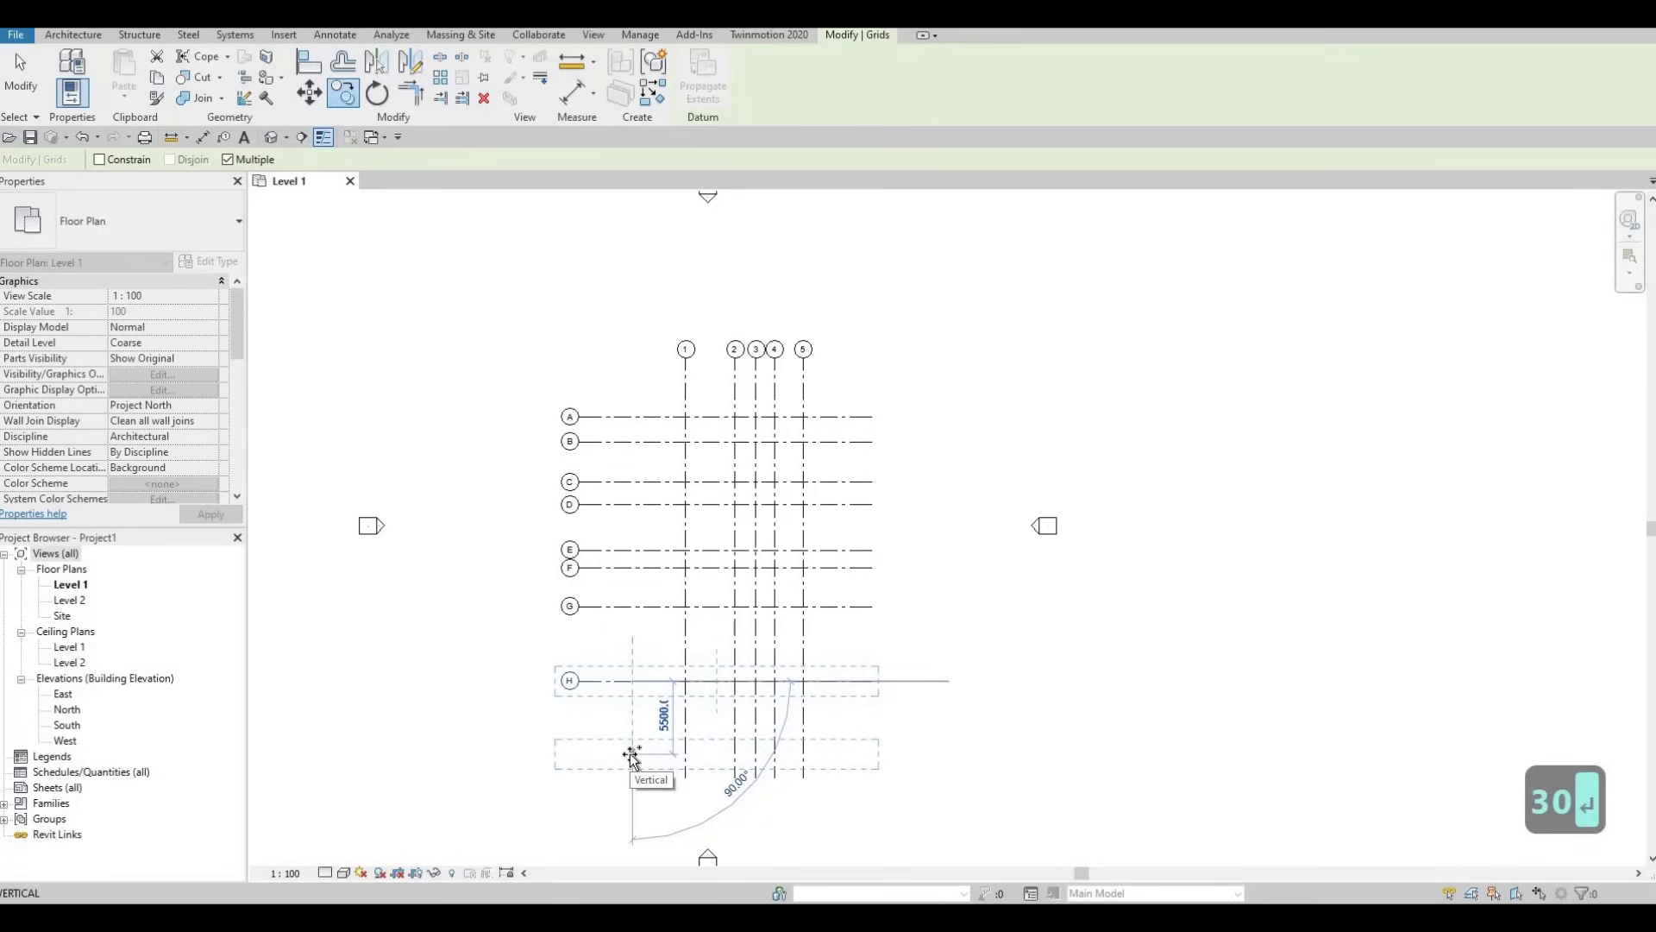
key("Escape")
key("Escape")
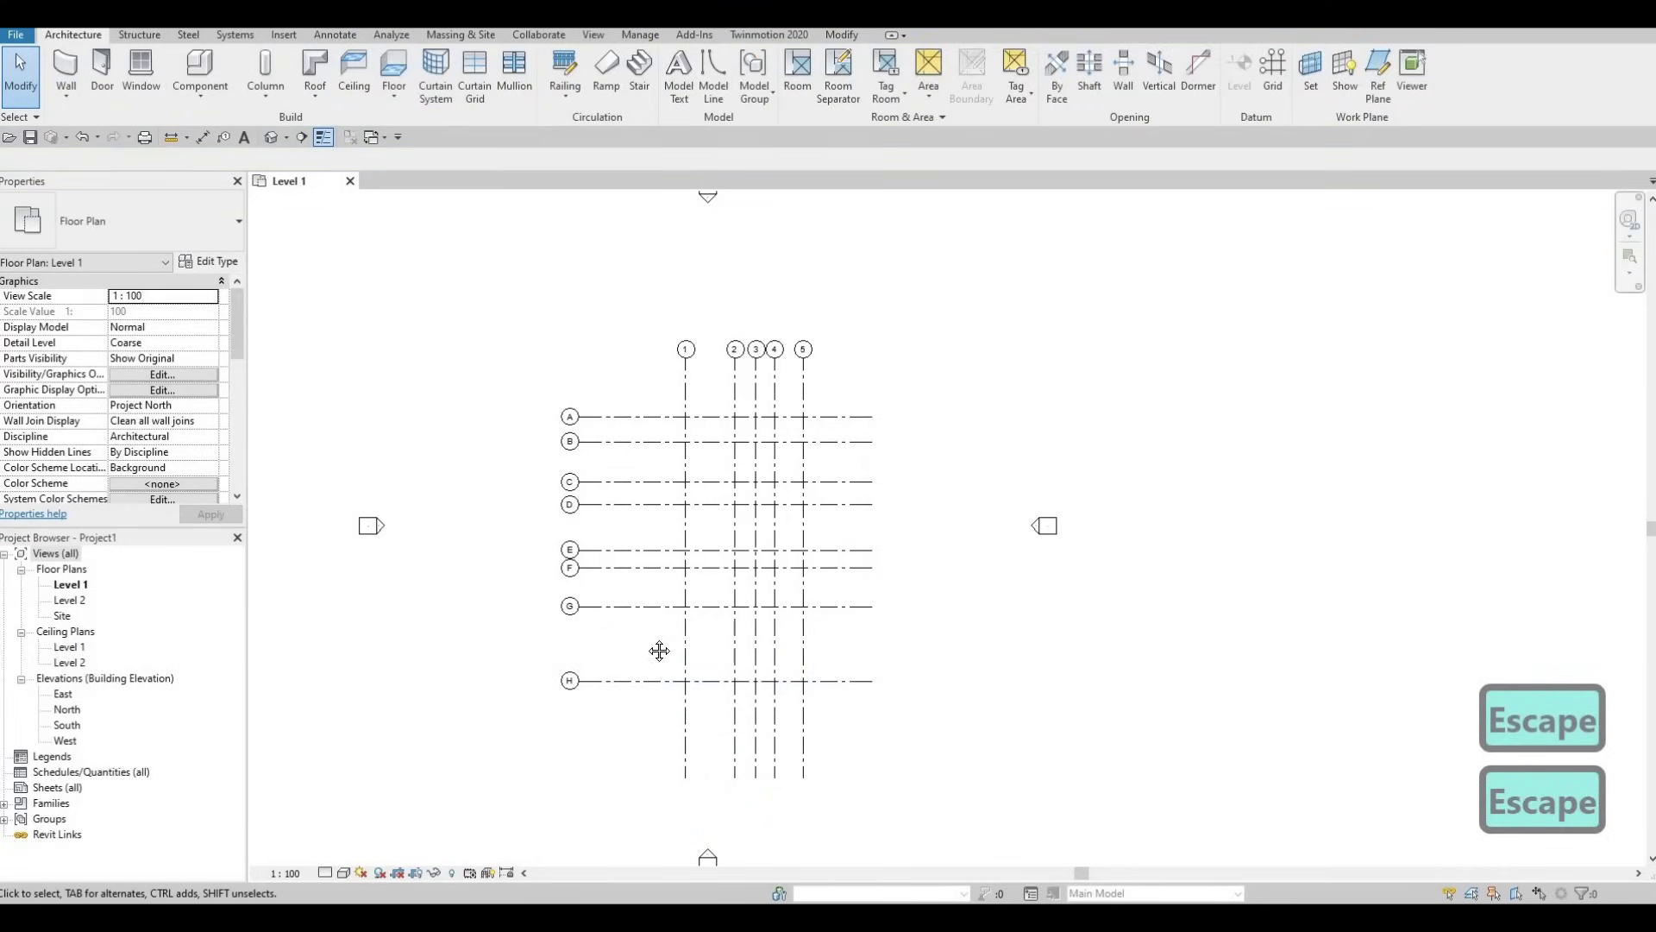
middle_click_drag(646, 582, 638, 621)
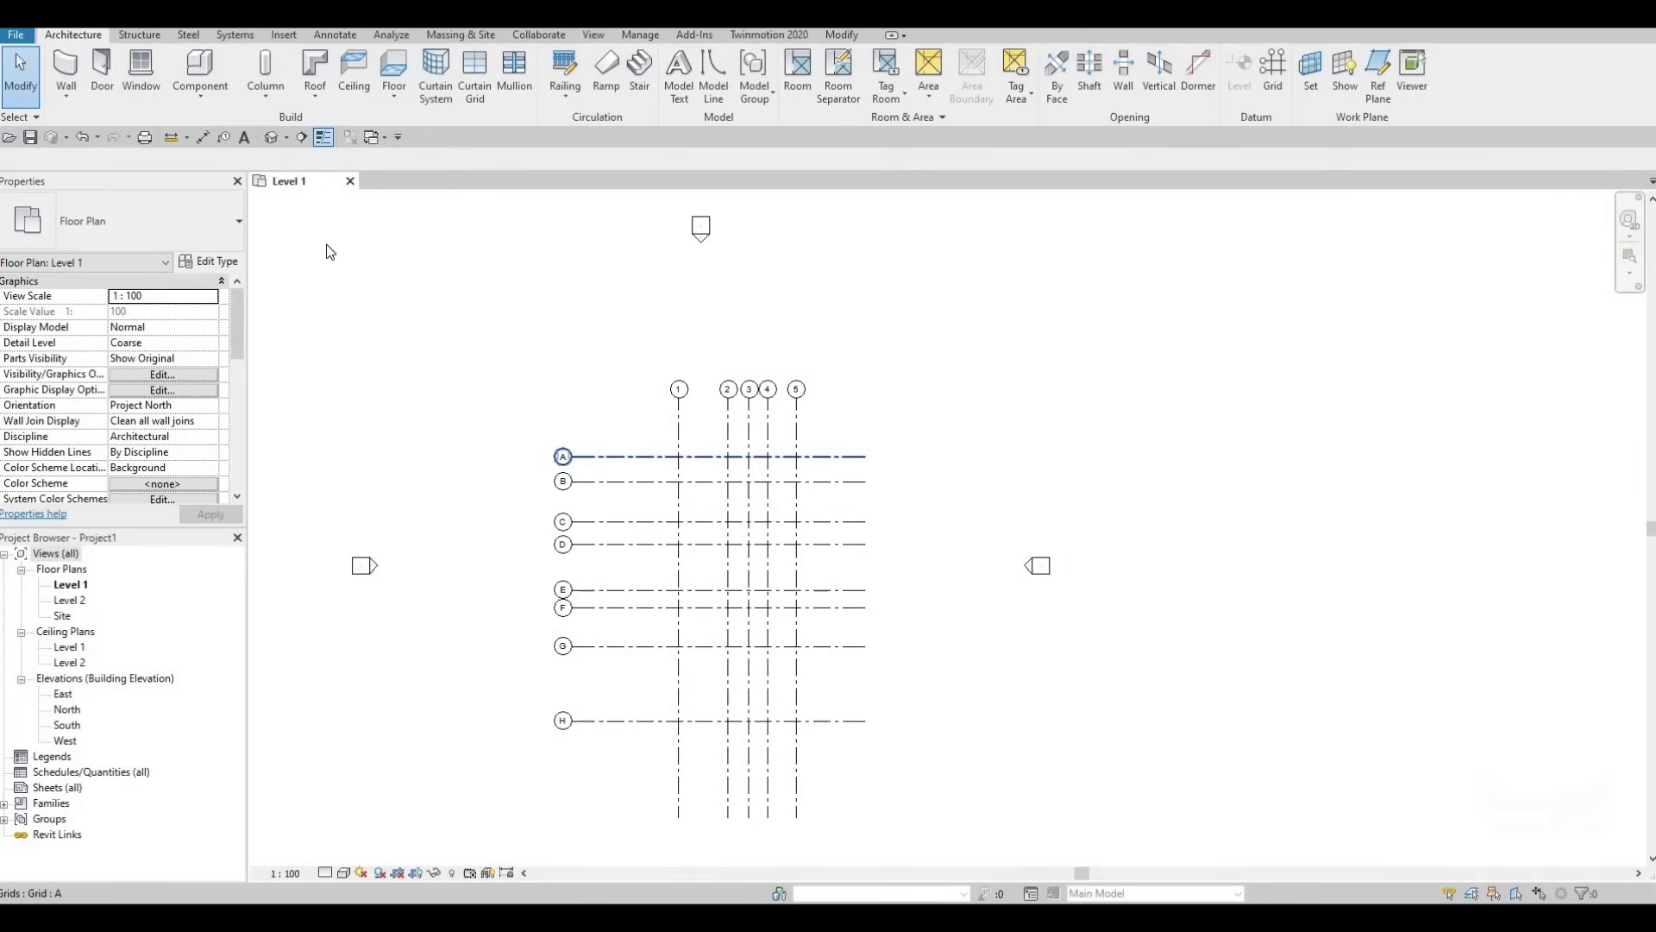
Place a continuous aligned dimension string across vertical grids 1 to 5, between their bubbles and grid A
left_click(201, 138)
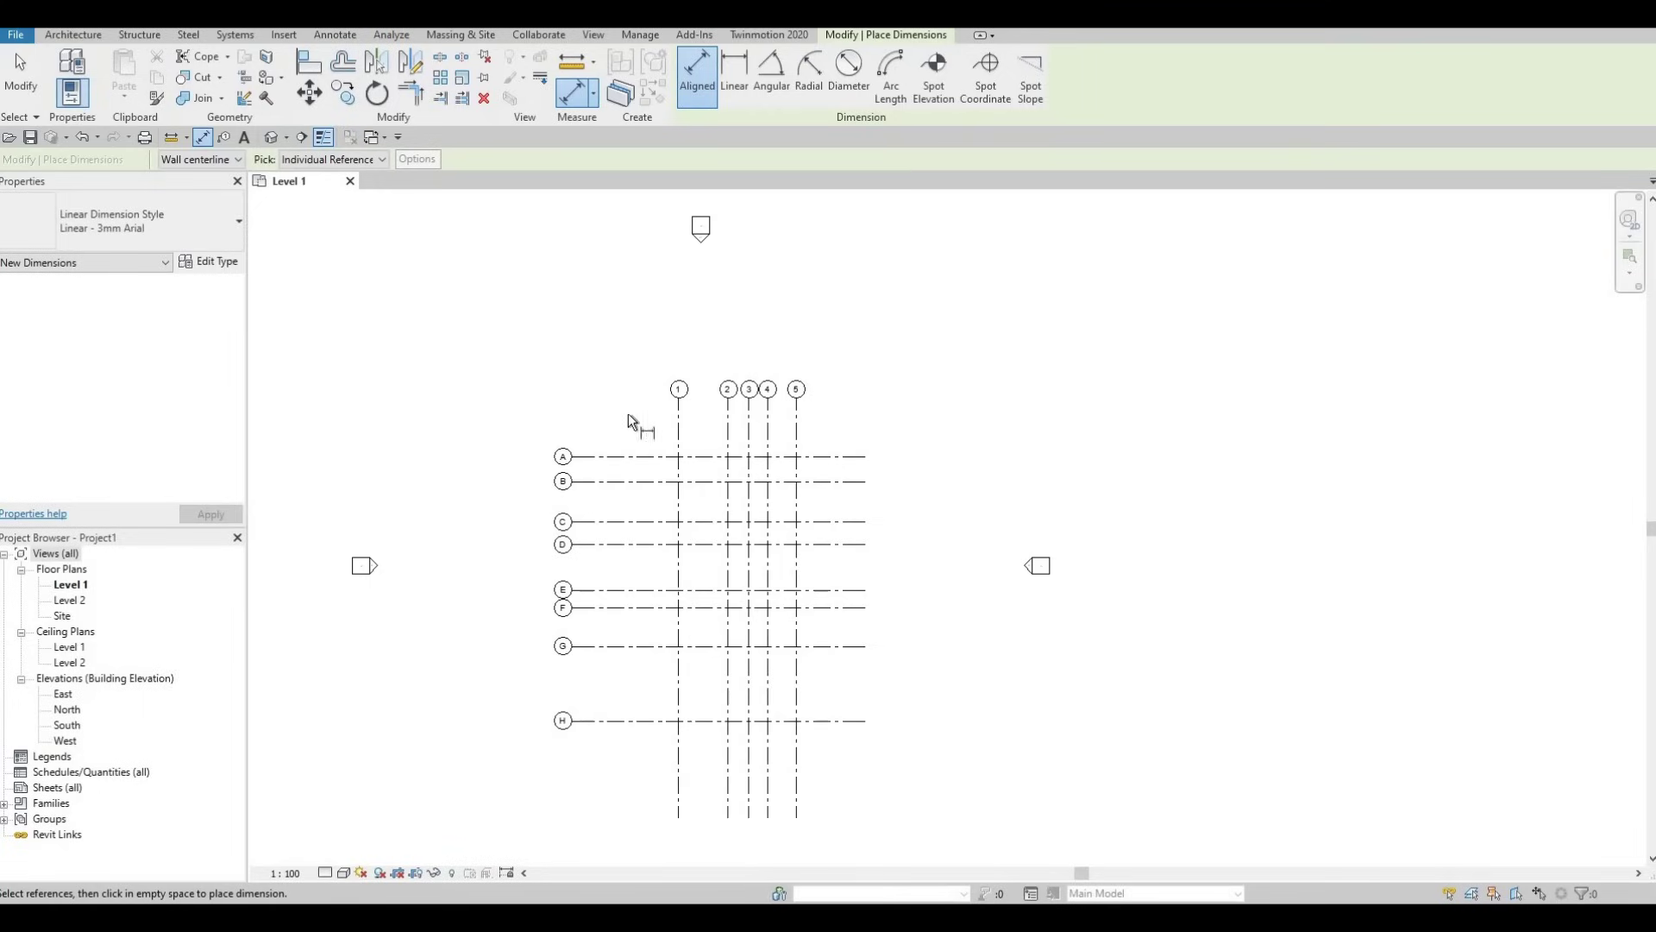
scroll(725, 435, "up", 1)
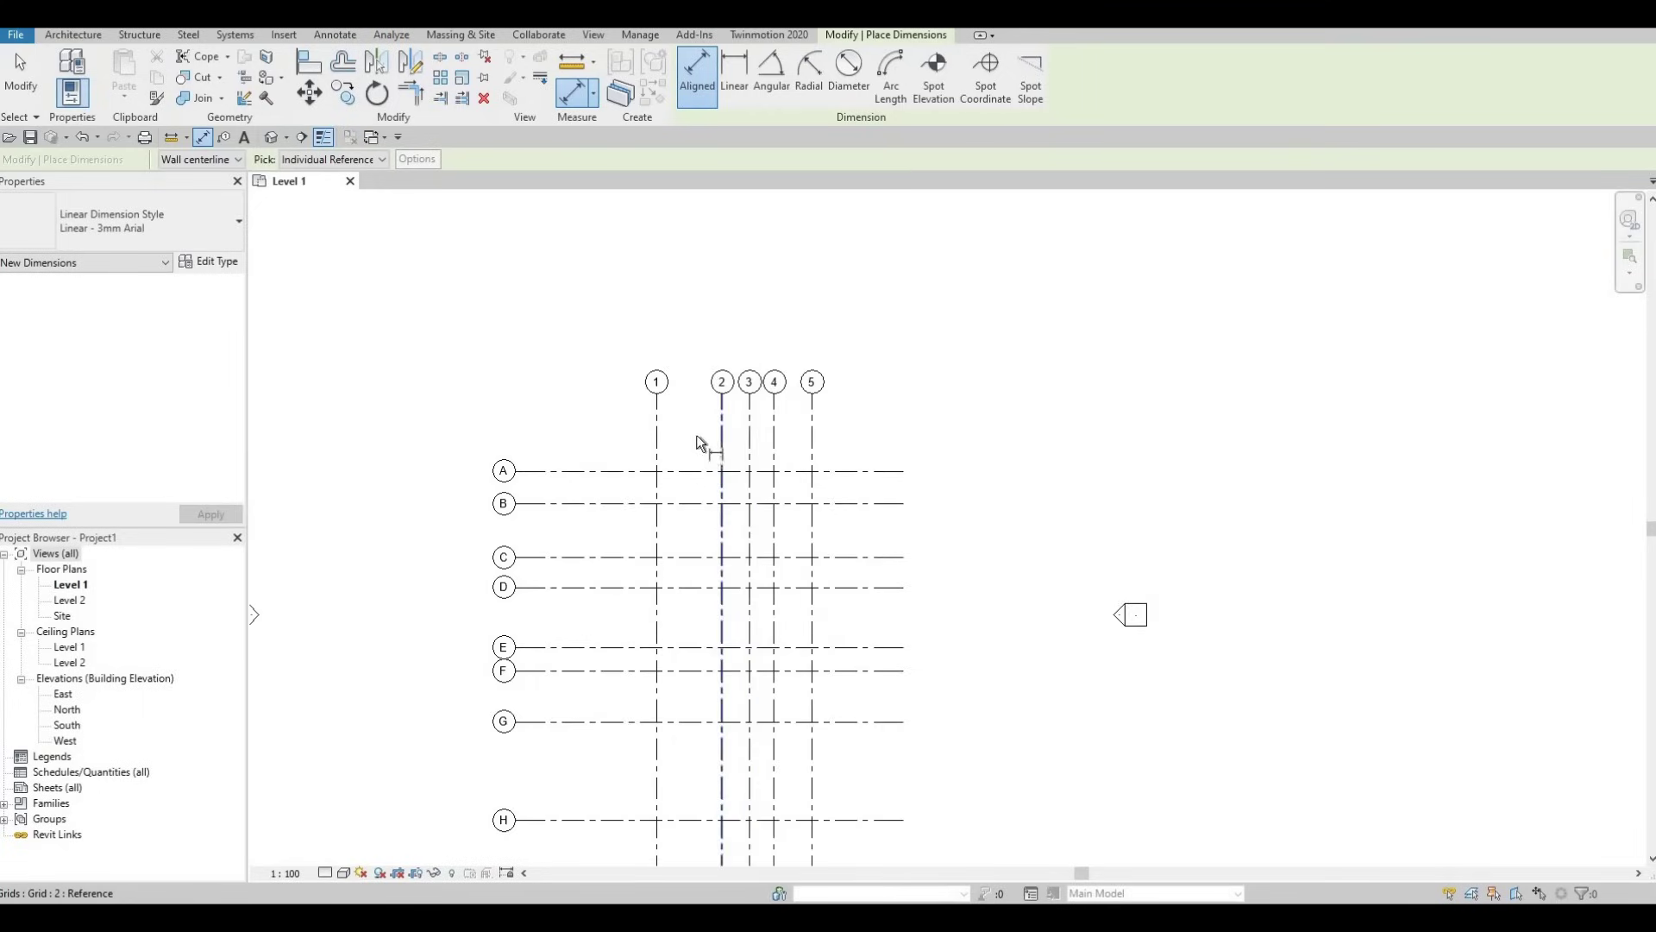
left_click(658, 439)
left_click(718, 437)
left_click(722, 440)
left_click(749, 438)
left_click(774, 442)
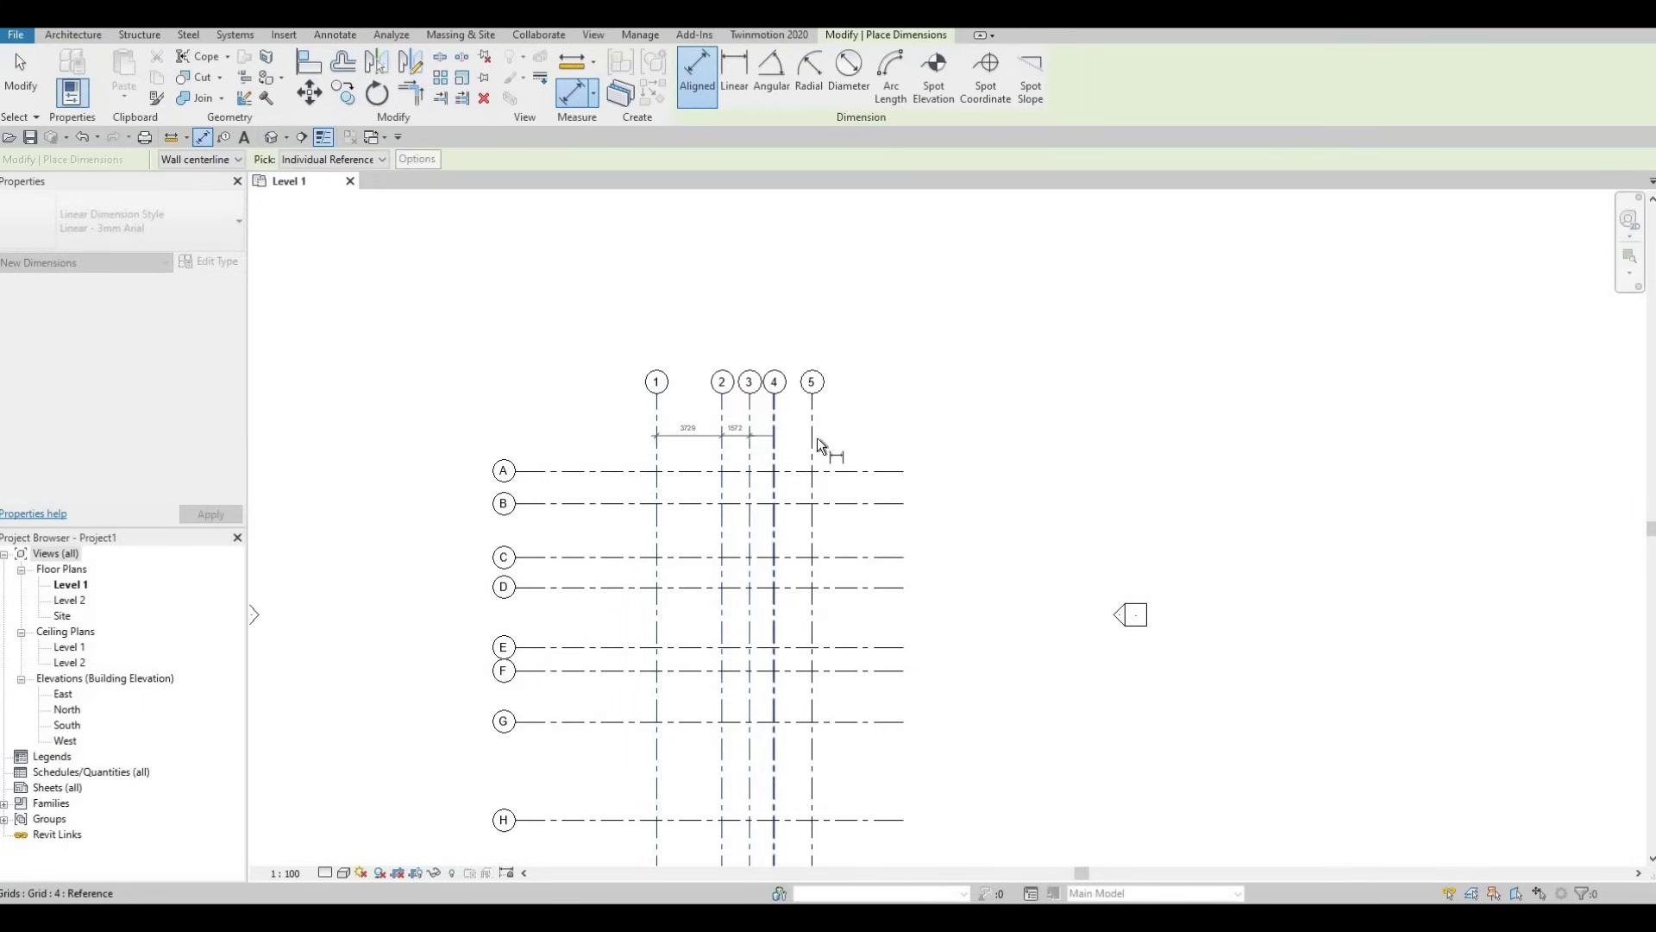
left_click(815, 441)
scroll(837, 436, "up", 3)
middle_click_drag(963, 438, 975, 438)
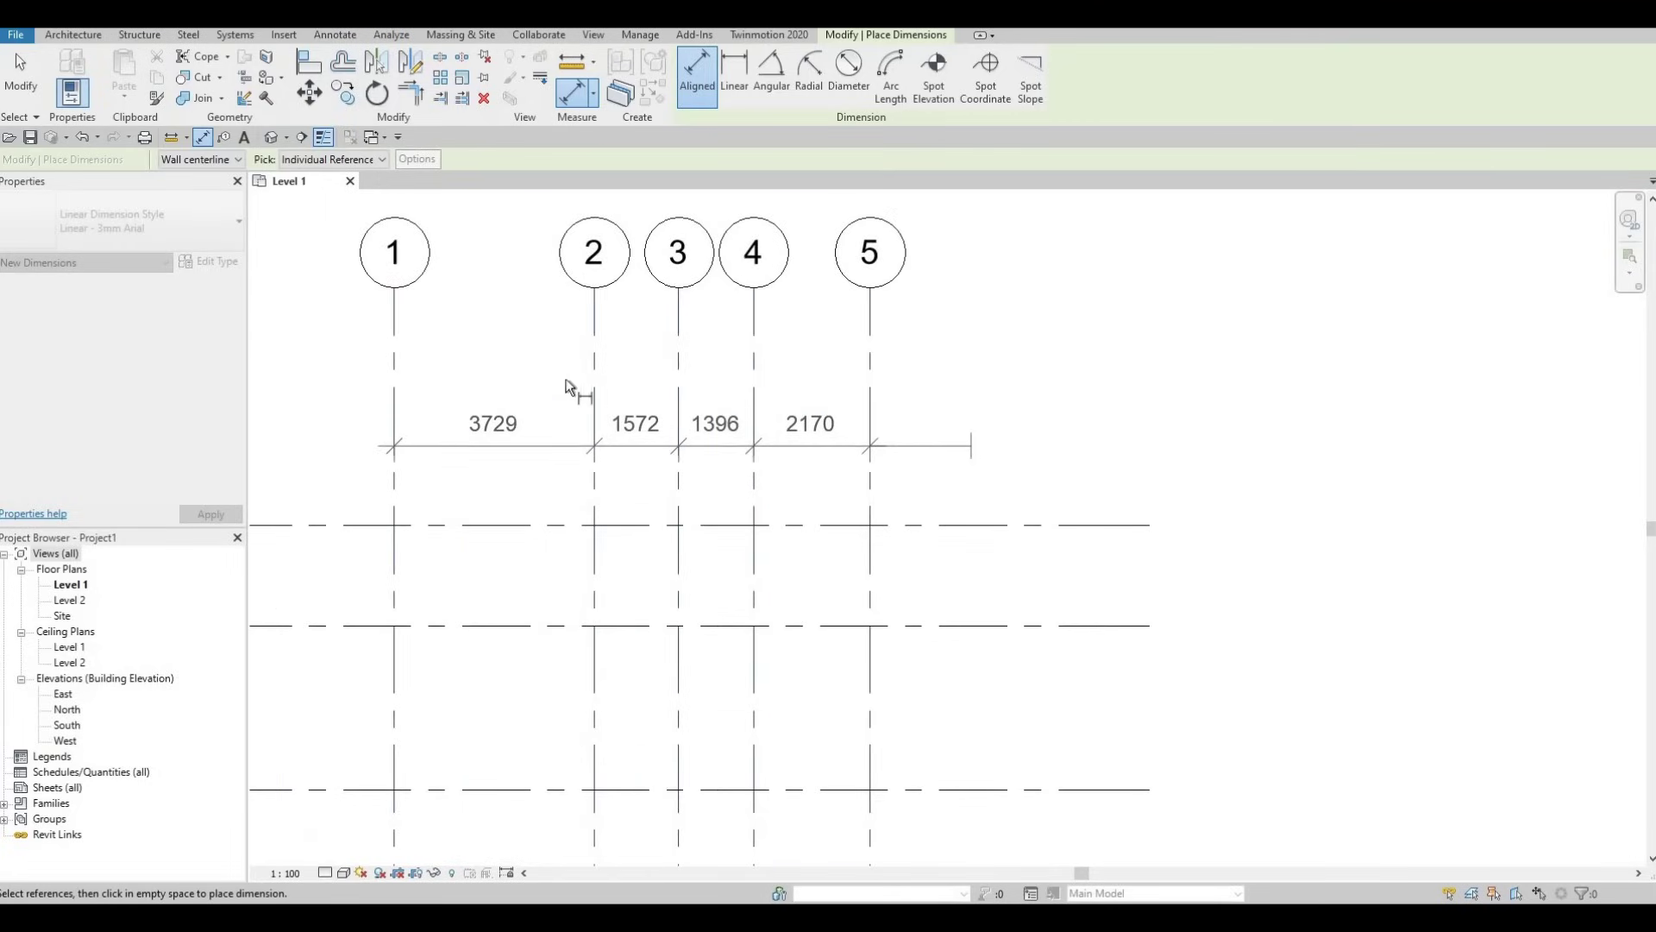
left_click(565, 384)
Add an overall aligned dimension from grid 1 to grid 5 above the individual spacing dimensions
left_click(873, 344)
left_click(985, 350)
scroll(731, 333, "down", 2)
scroll(703, 351, "down", 3)
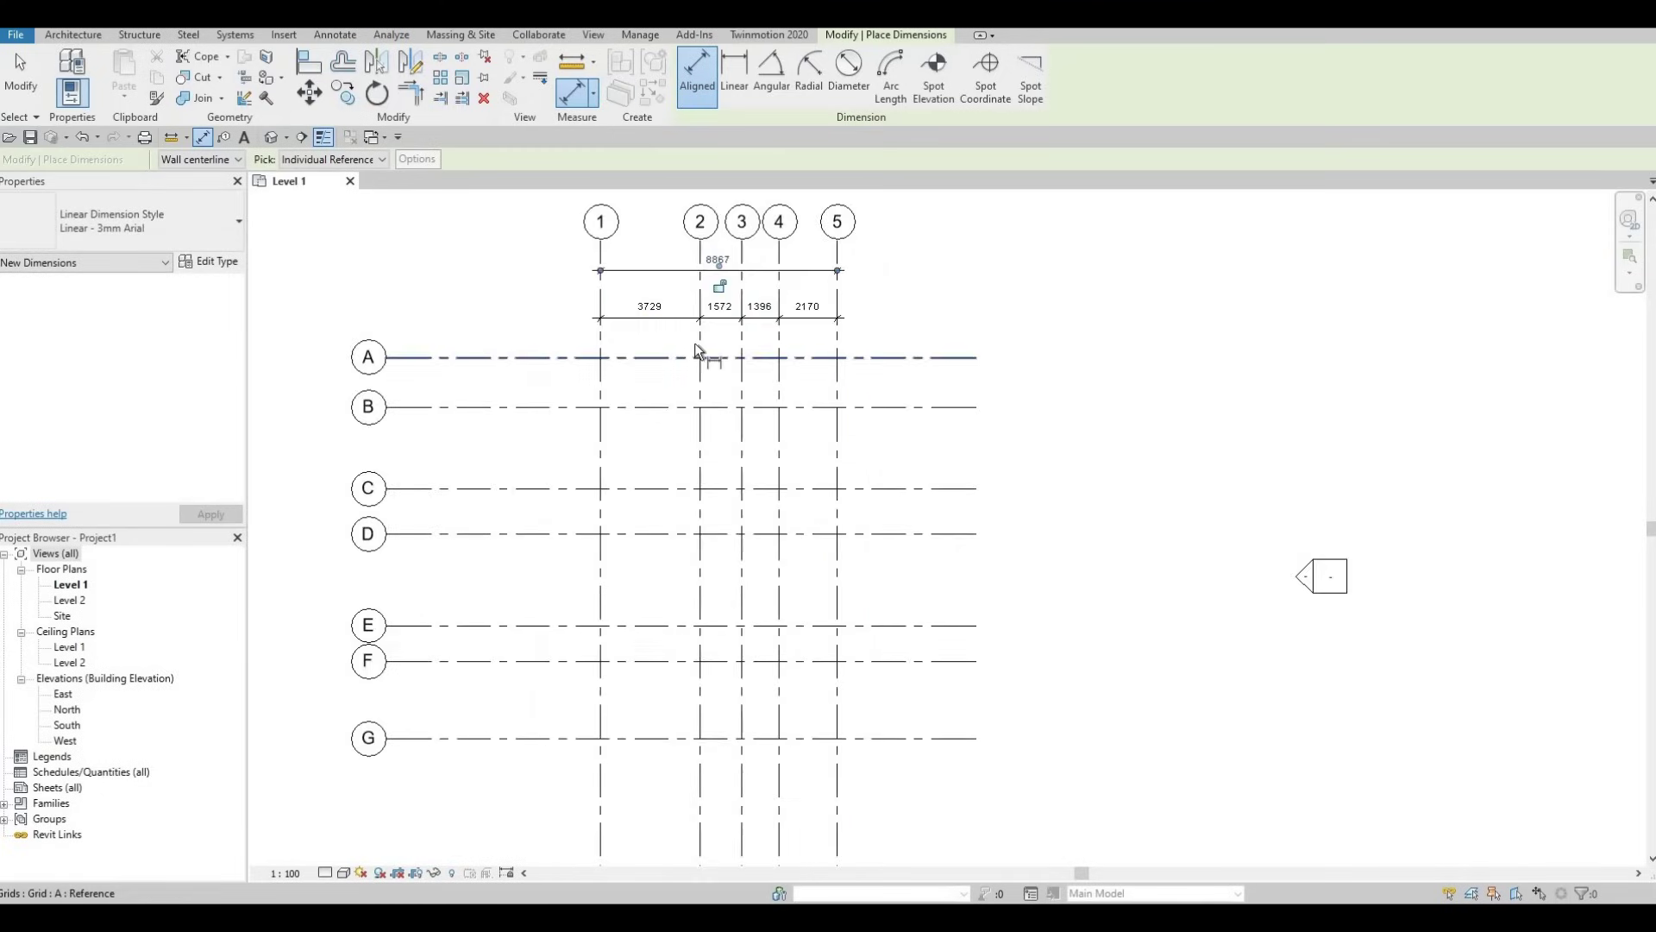
Place a continuous aligned dimension string down horizontal grids A to H, just left of grid 1
left_click(701, 387)
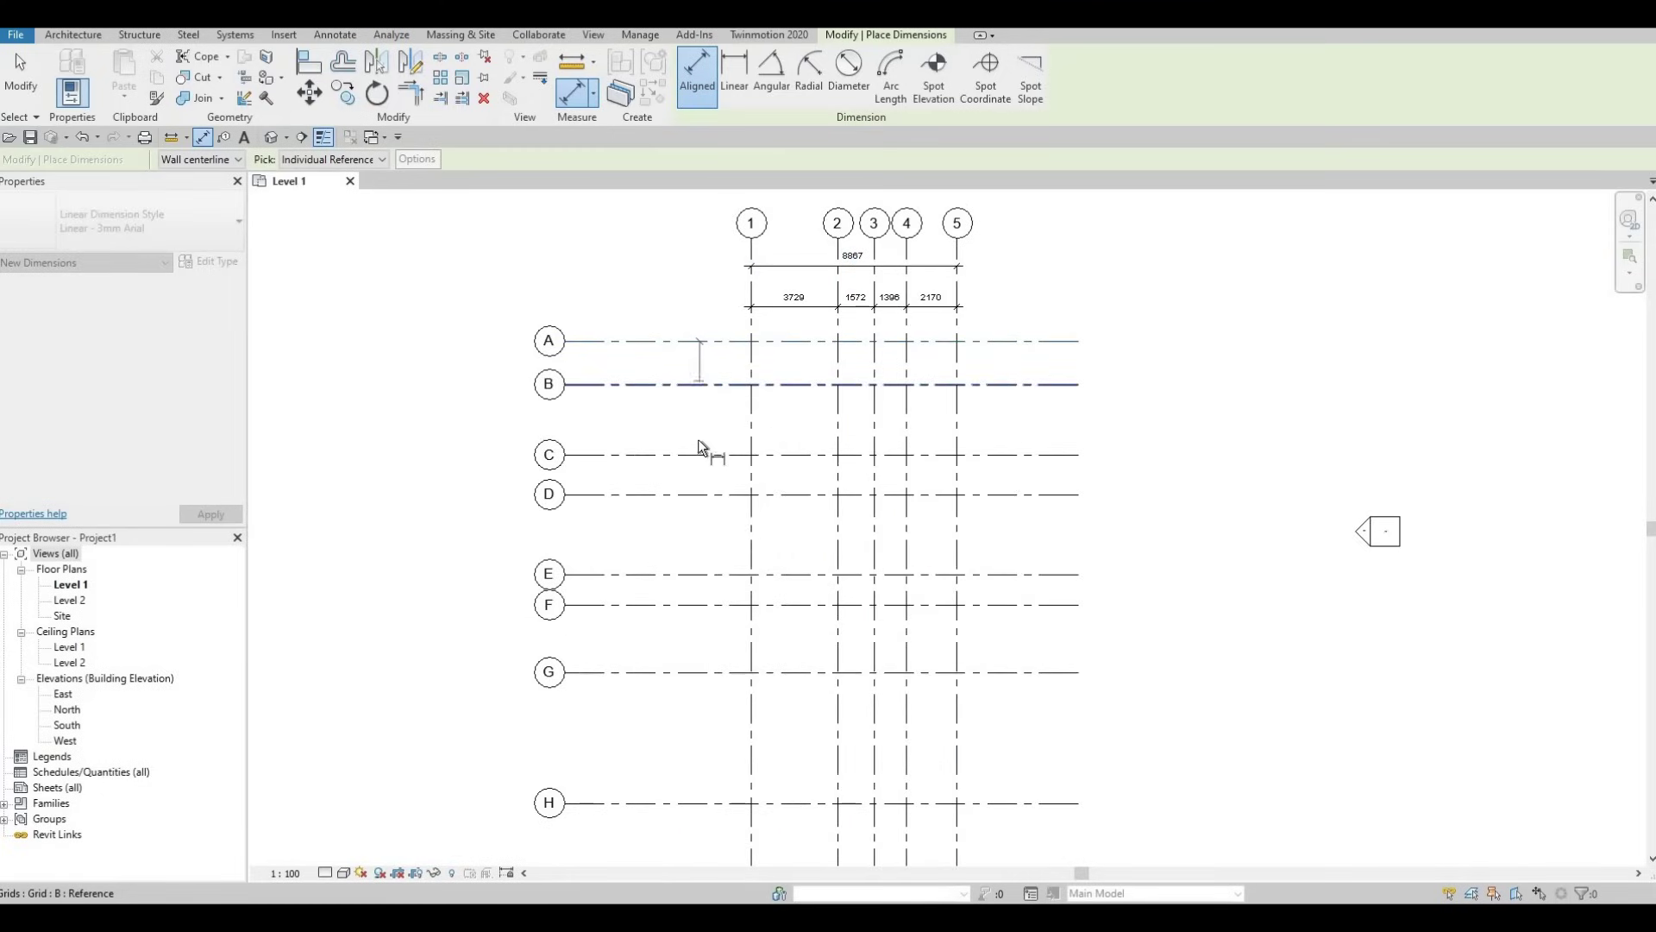
left_click(700, 454)
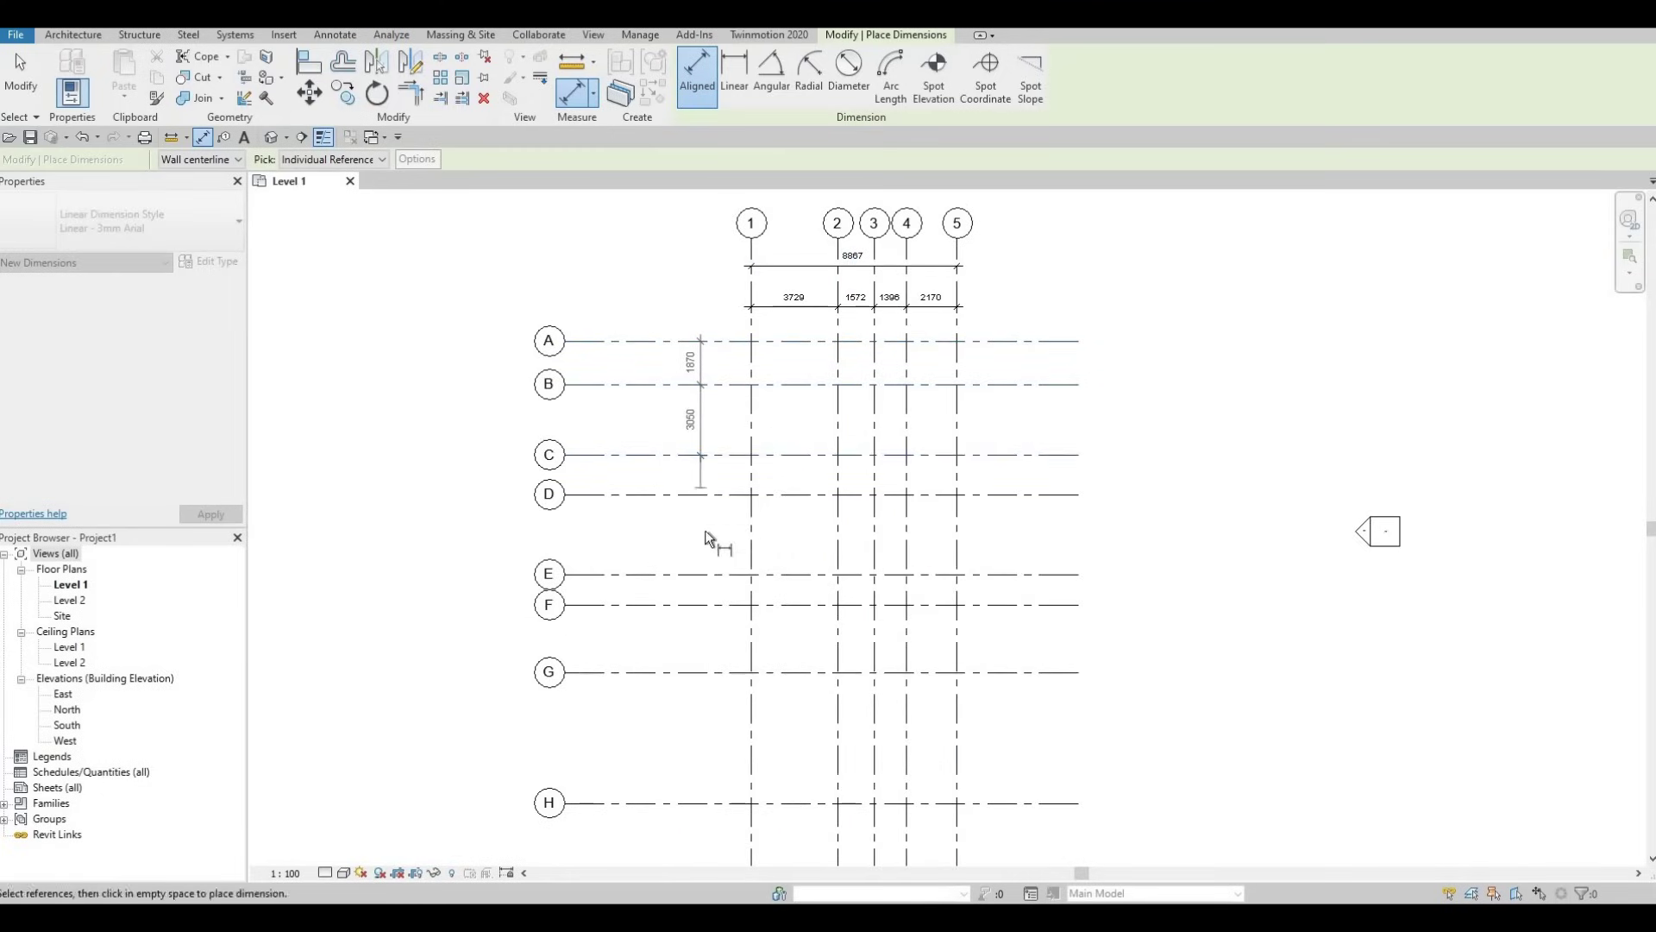
left_click(701, 495)
left_click(698, 607)
left_click(703, 608)
left_click(708, 678)
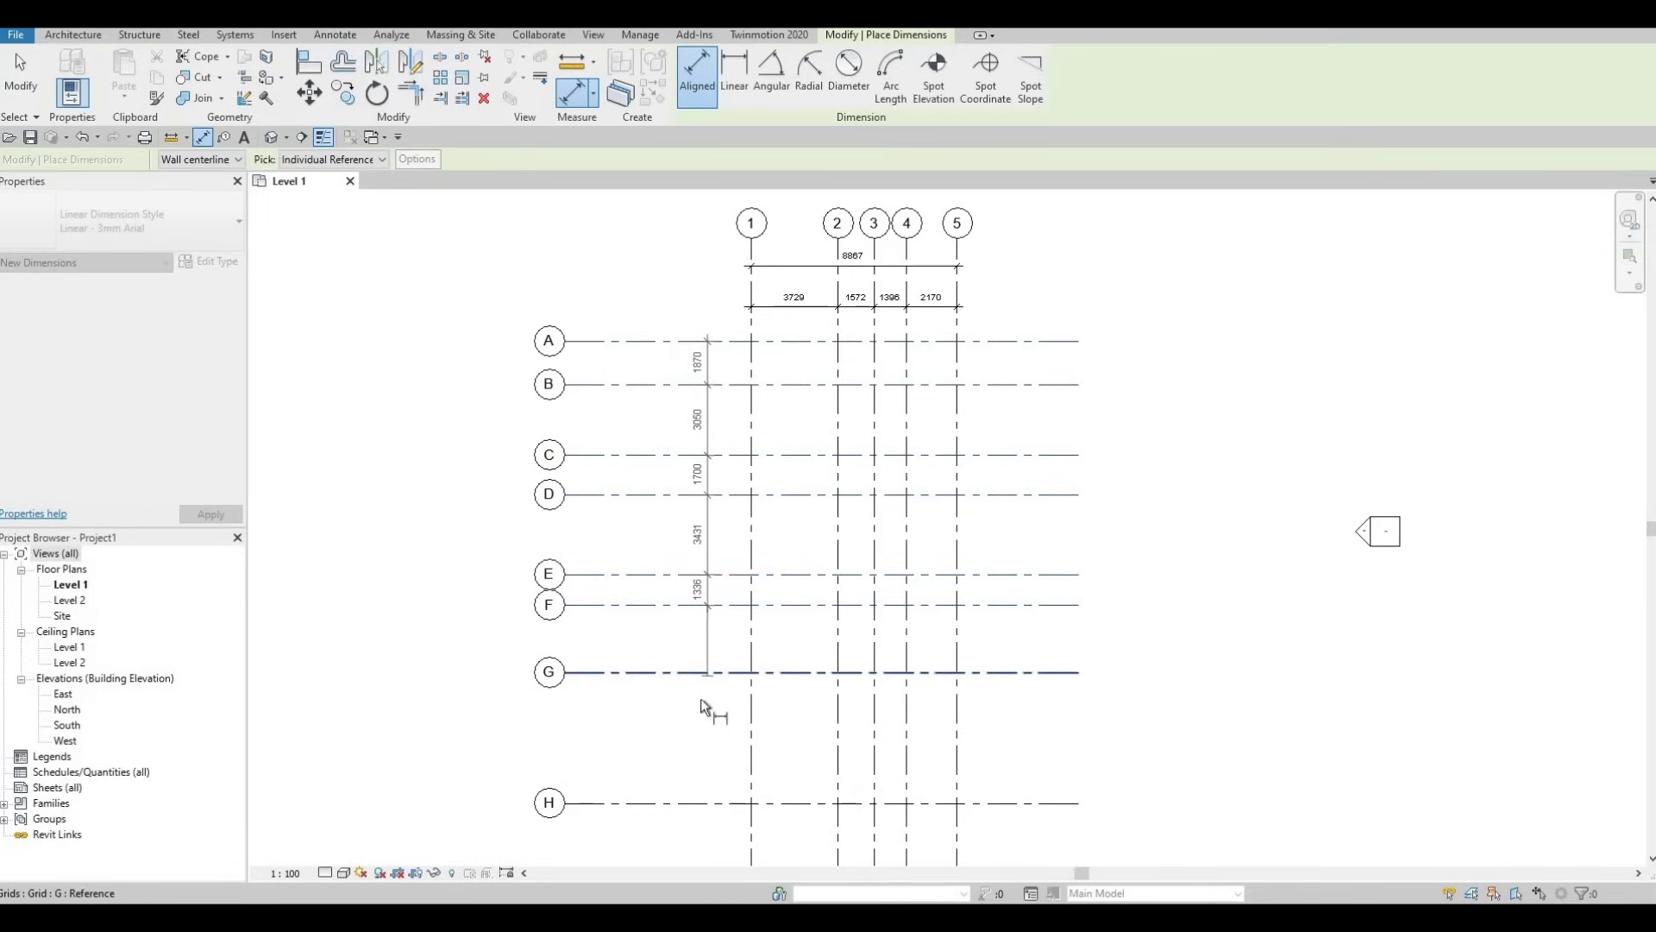
left_click(700, 805)
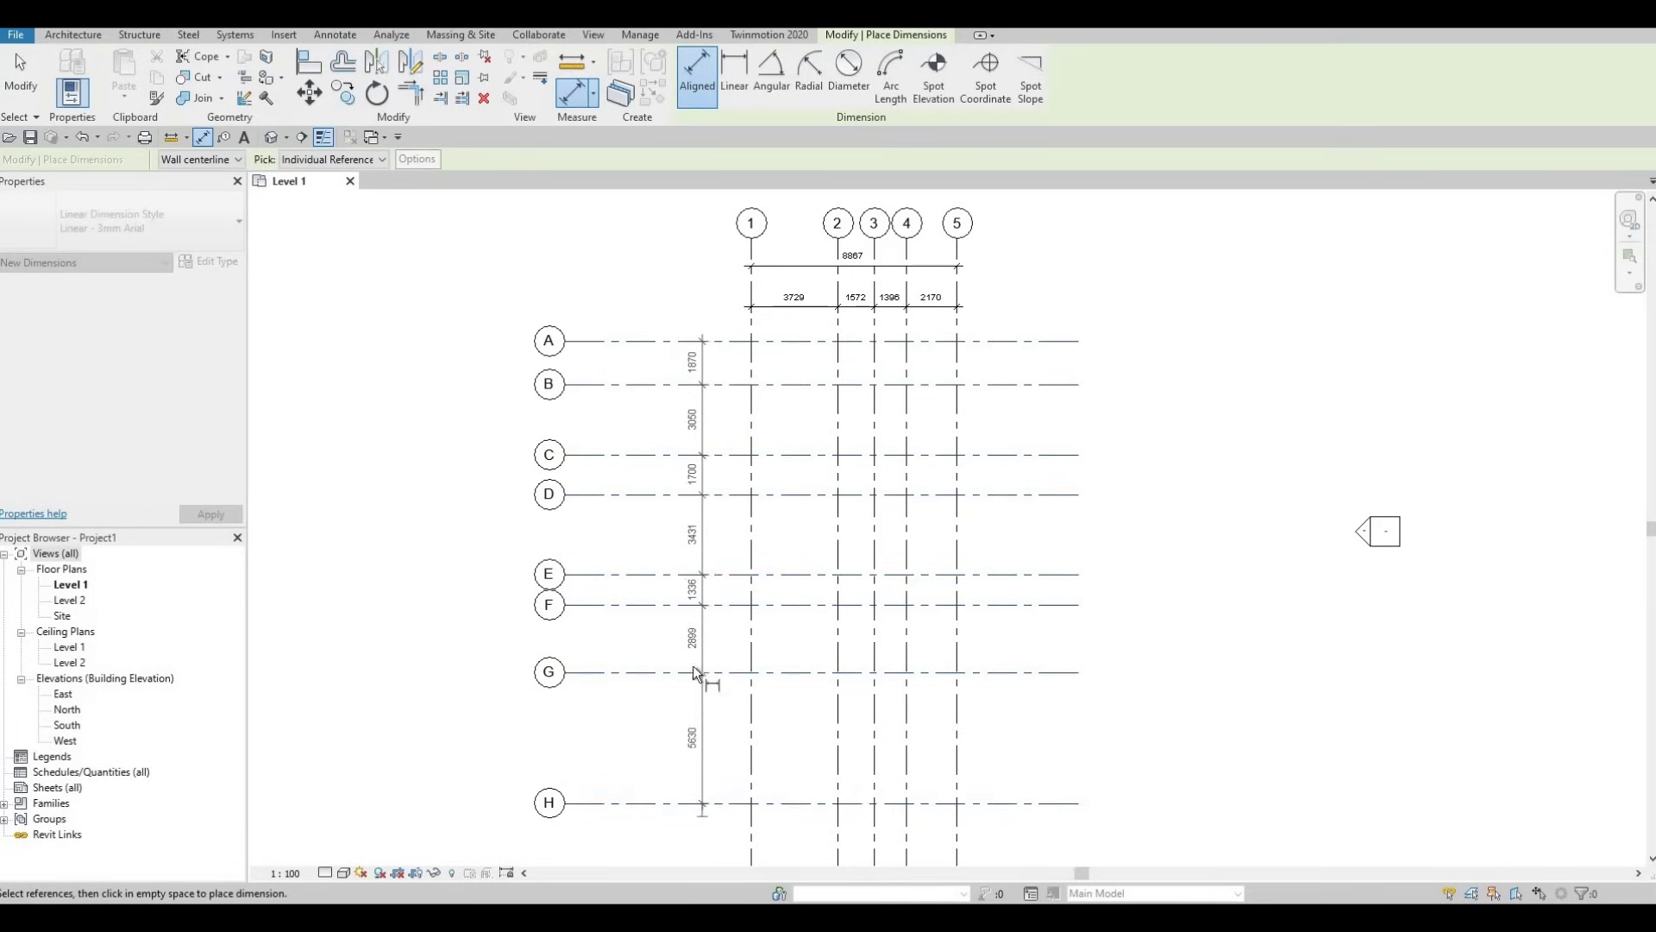
scroll(702, 677, "down", 2)
Add an overall aligned dimension from grid A to grid H beside the grid bubbles, and end dimensioning
left_click(642, 223)
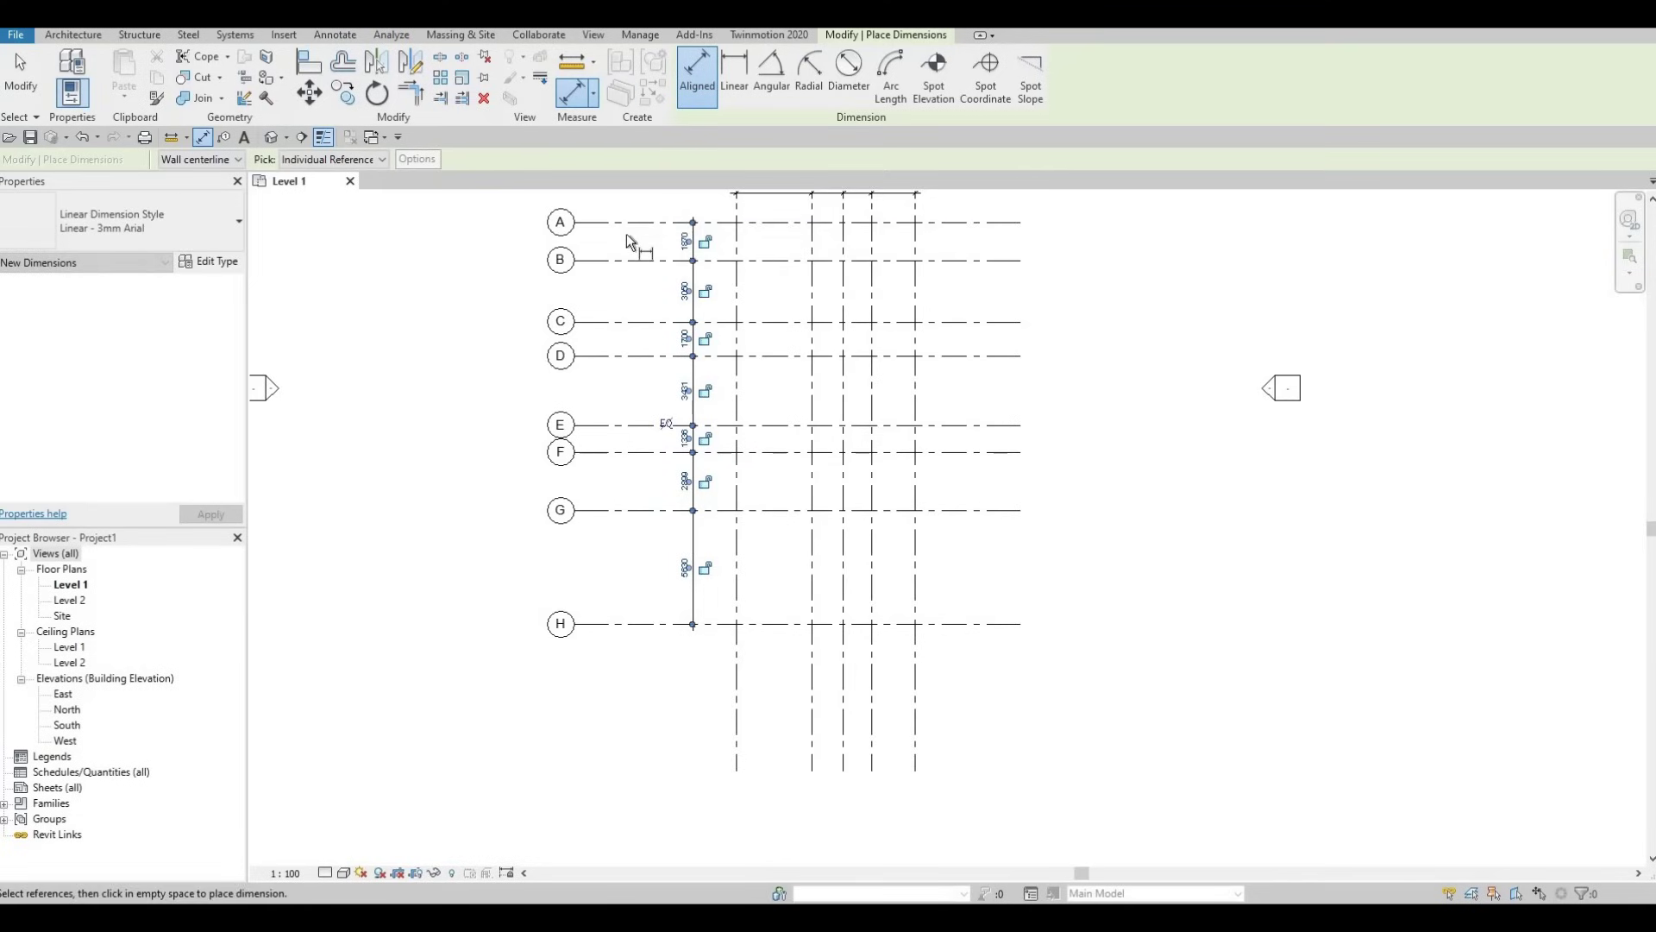
scroll(630, 231, "up", 2)
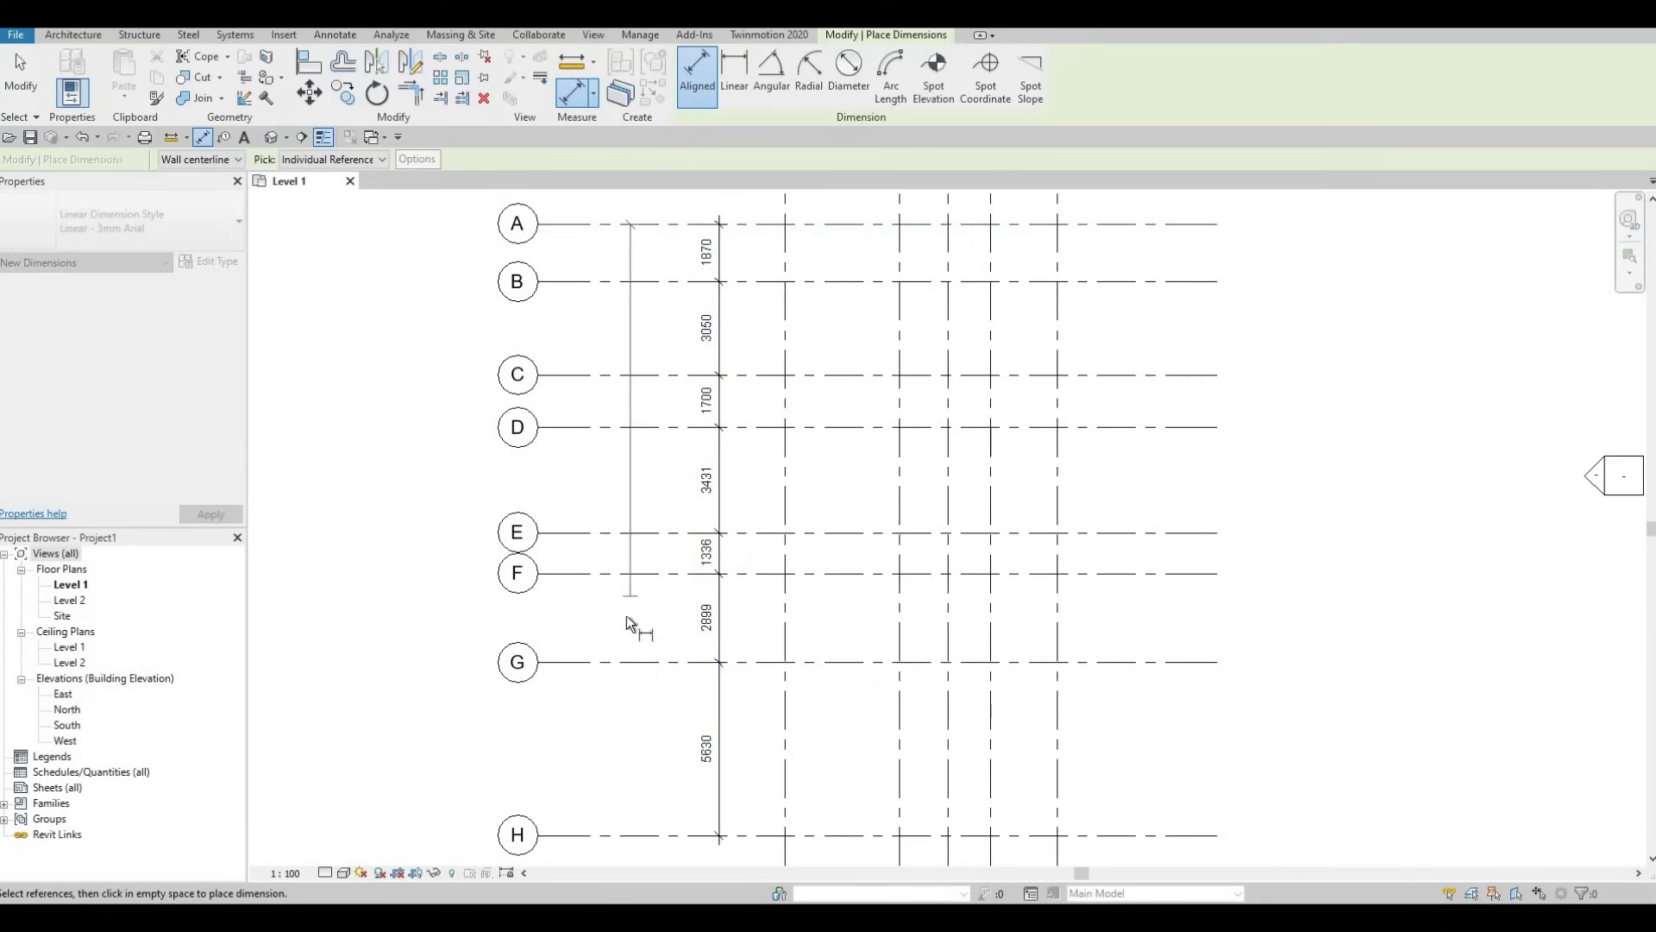
middle_click_drag(631, 831, 635, 687)
left_click(649, 721)
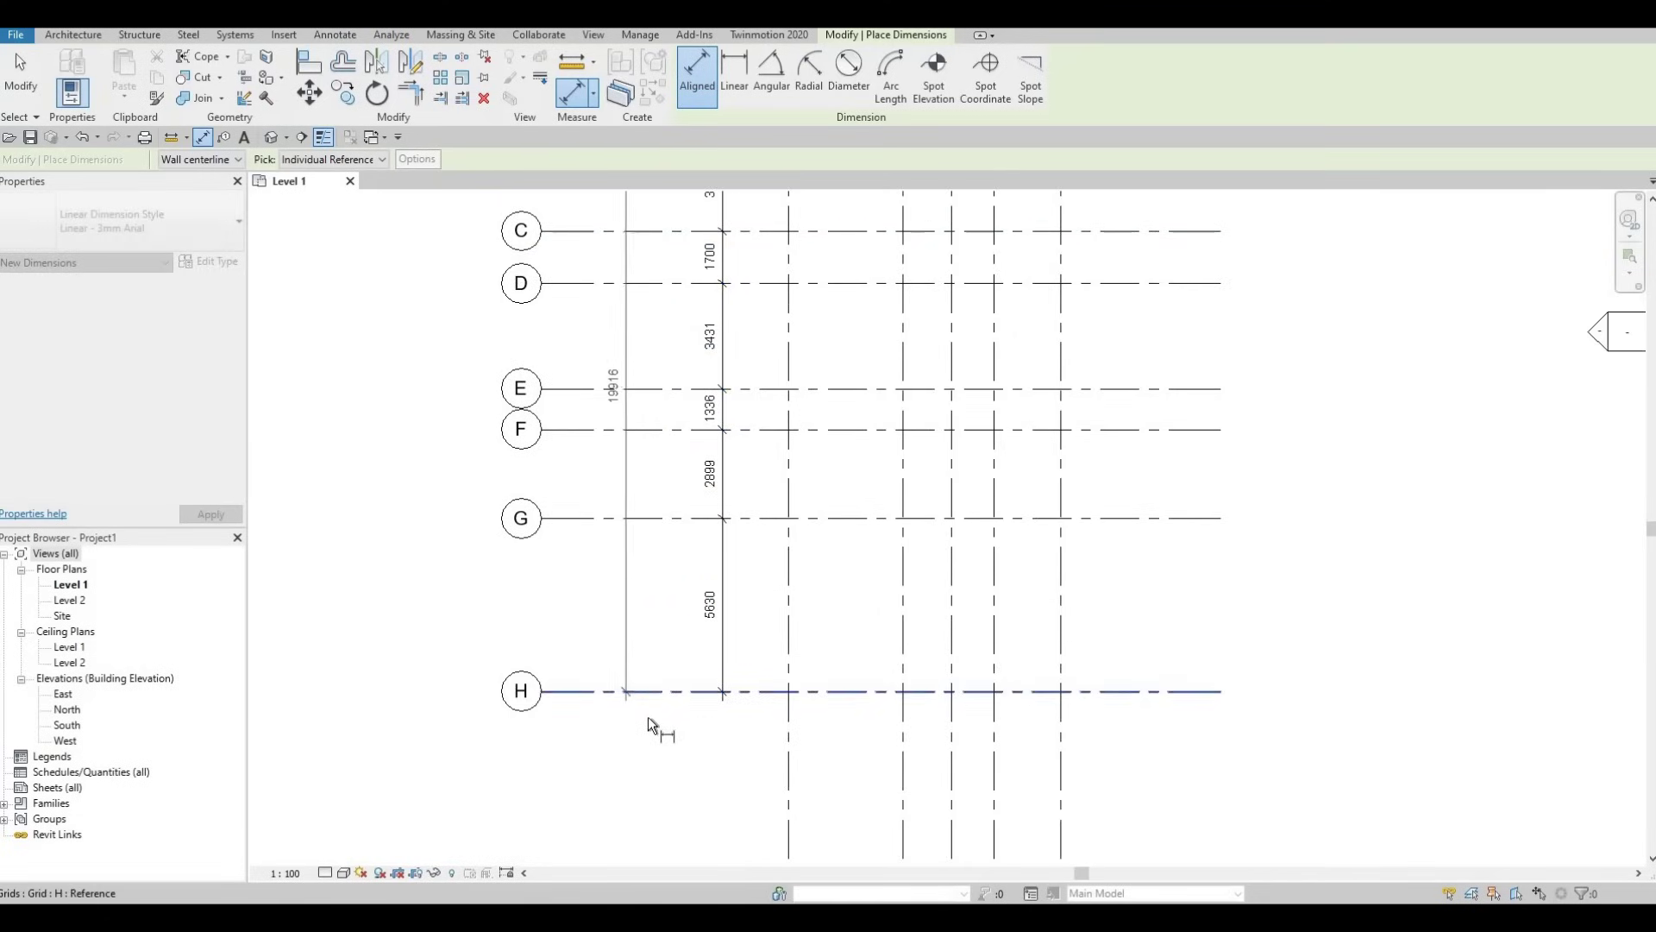
left_click(648, 592)
middle_click_drag(701, 650, 661, 727)
scroll(749, 507, "down", 2)
middle_click_drag(749, 507, 678, 538)
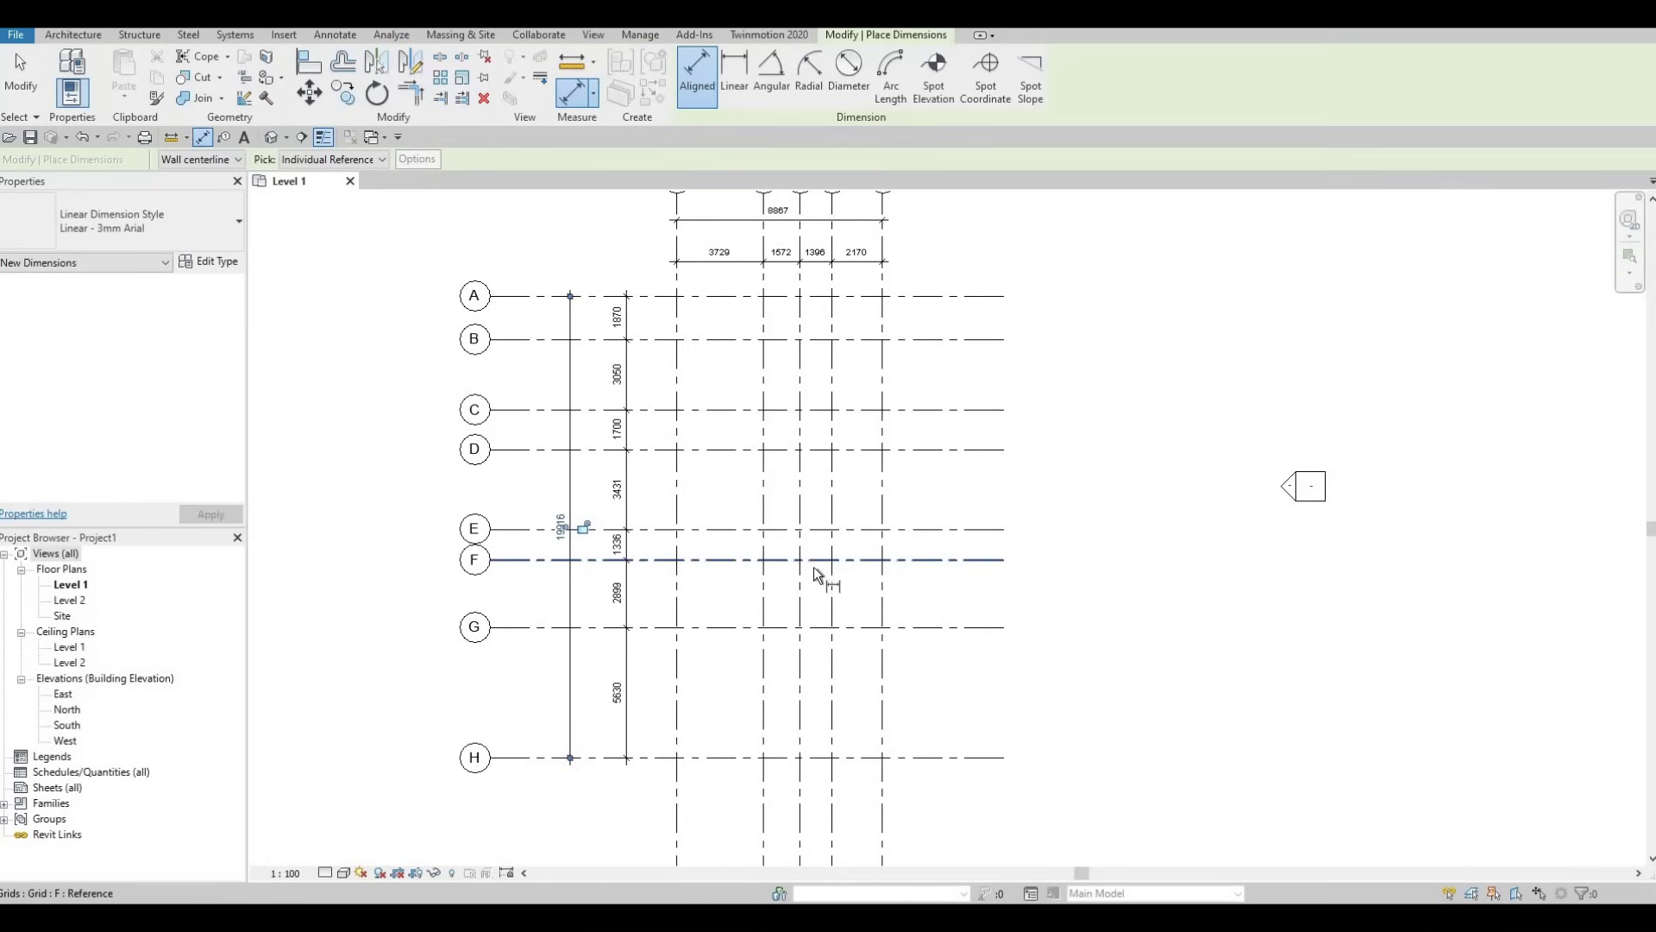
middle_click_drag(795, 514, 784, 479)
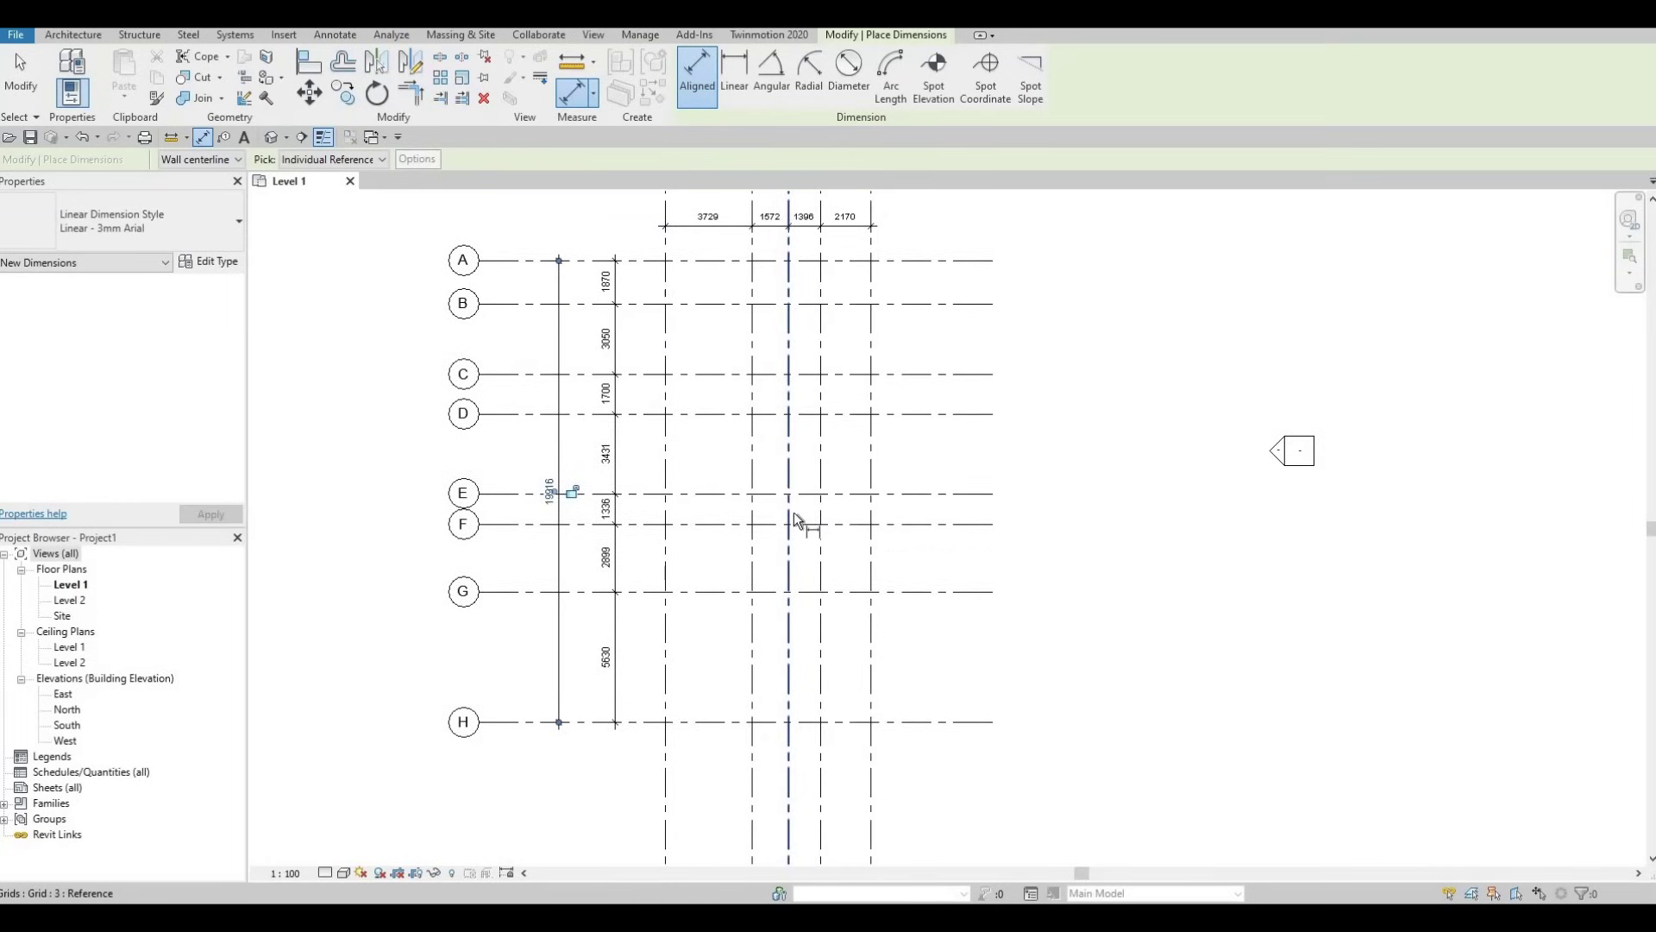
key("Escape")
key("Escape")
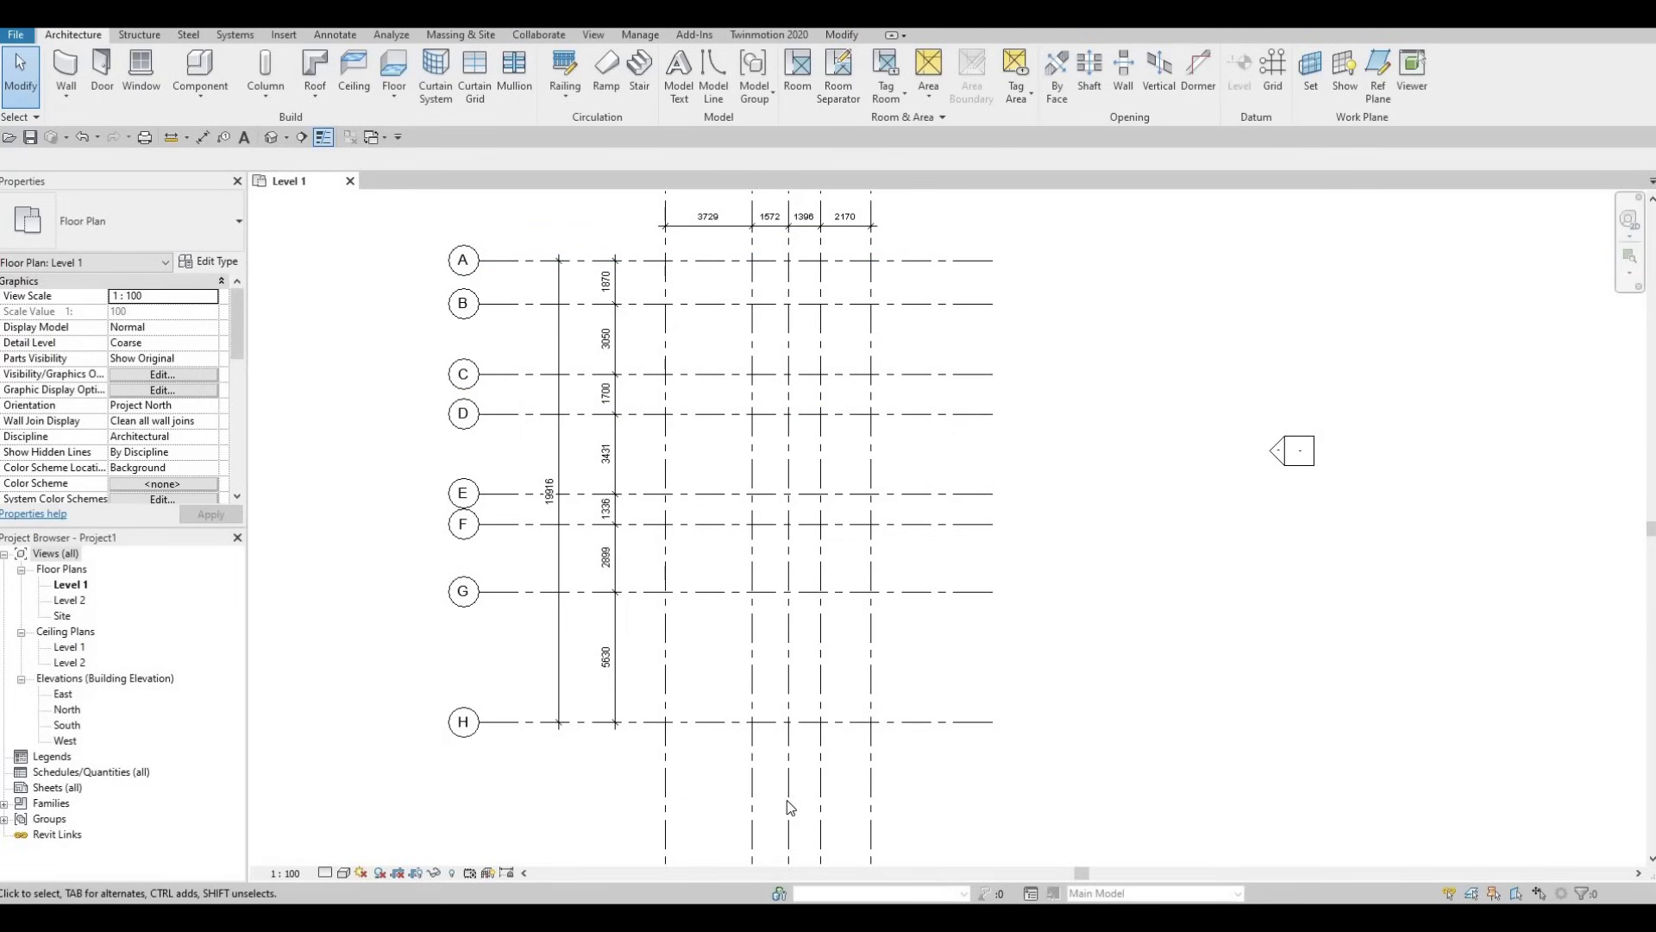
Shorten the lettered grid lines at their right ends and the numbered grid lines at their lower ends
left_click(960, 268)
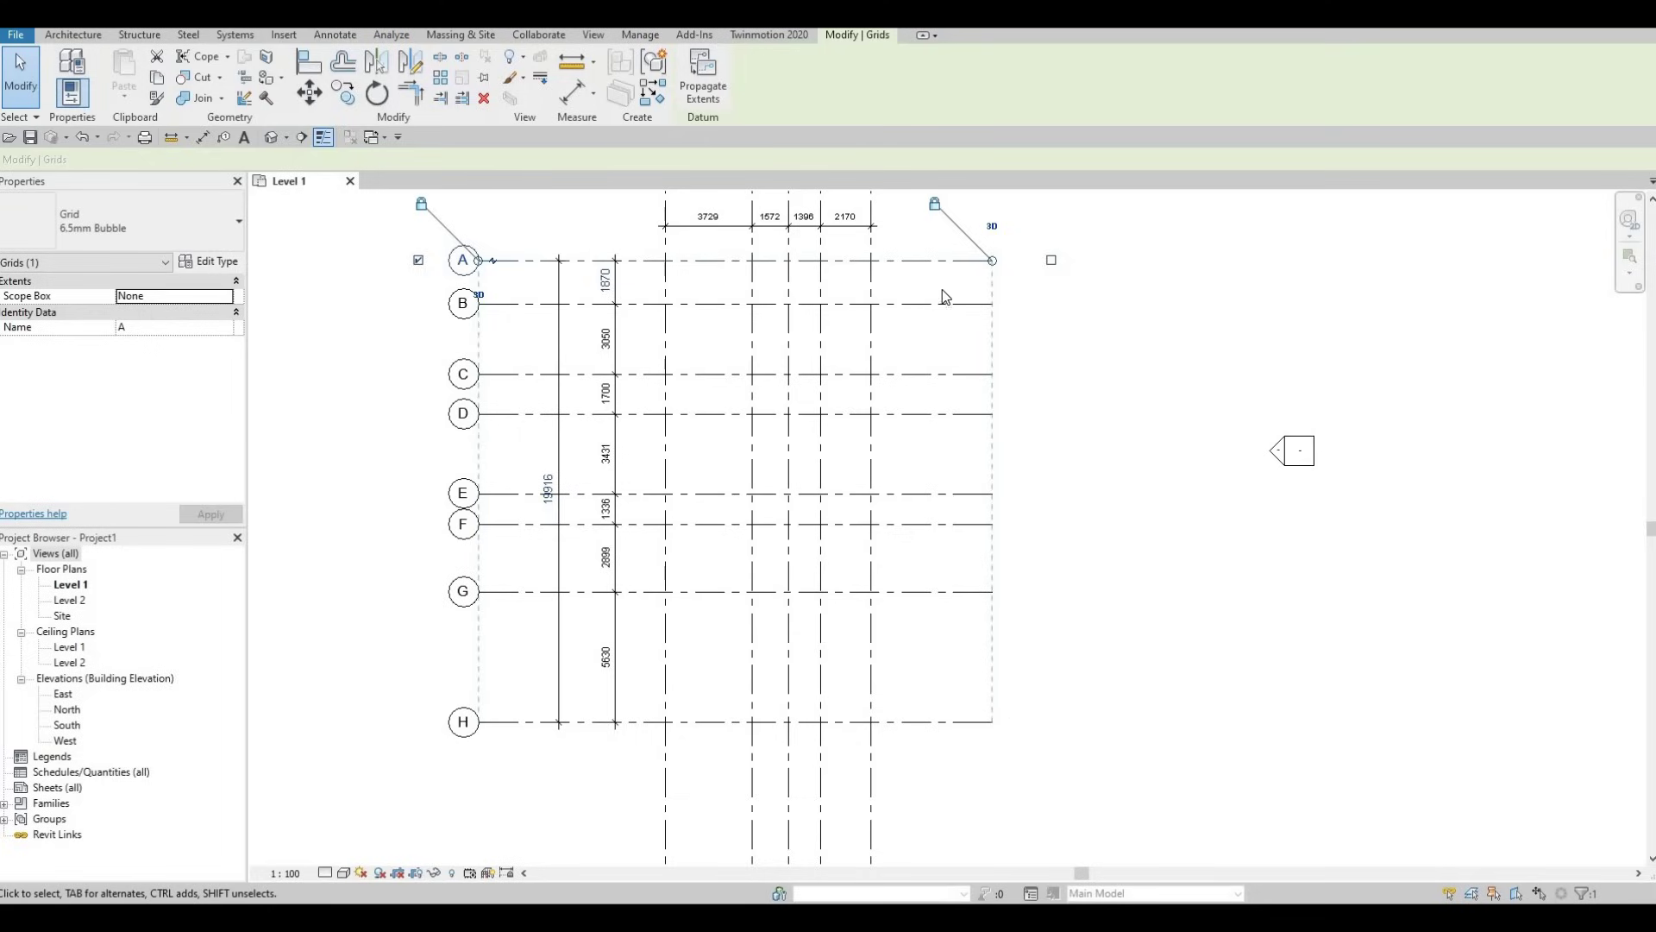
left_click_drag(992, 260, 948, 259)
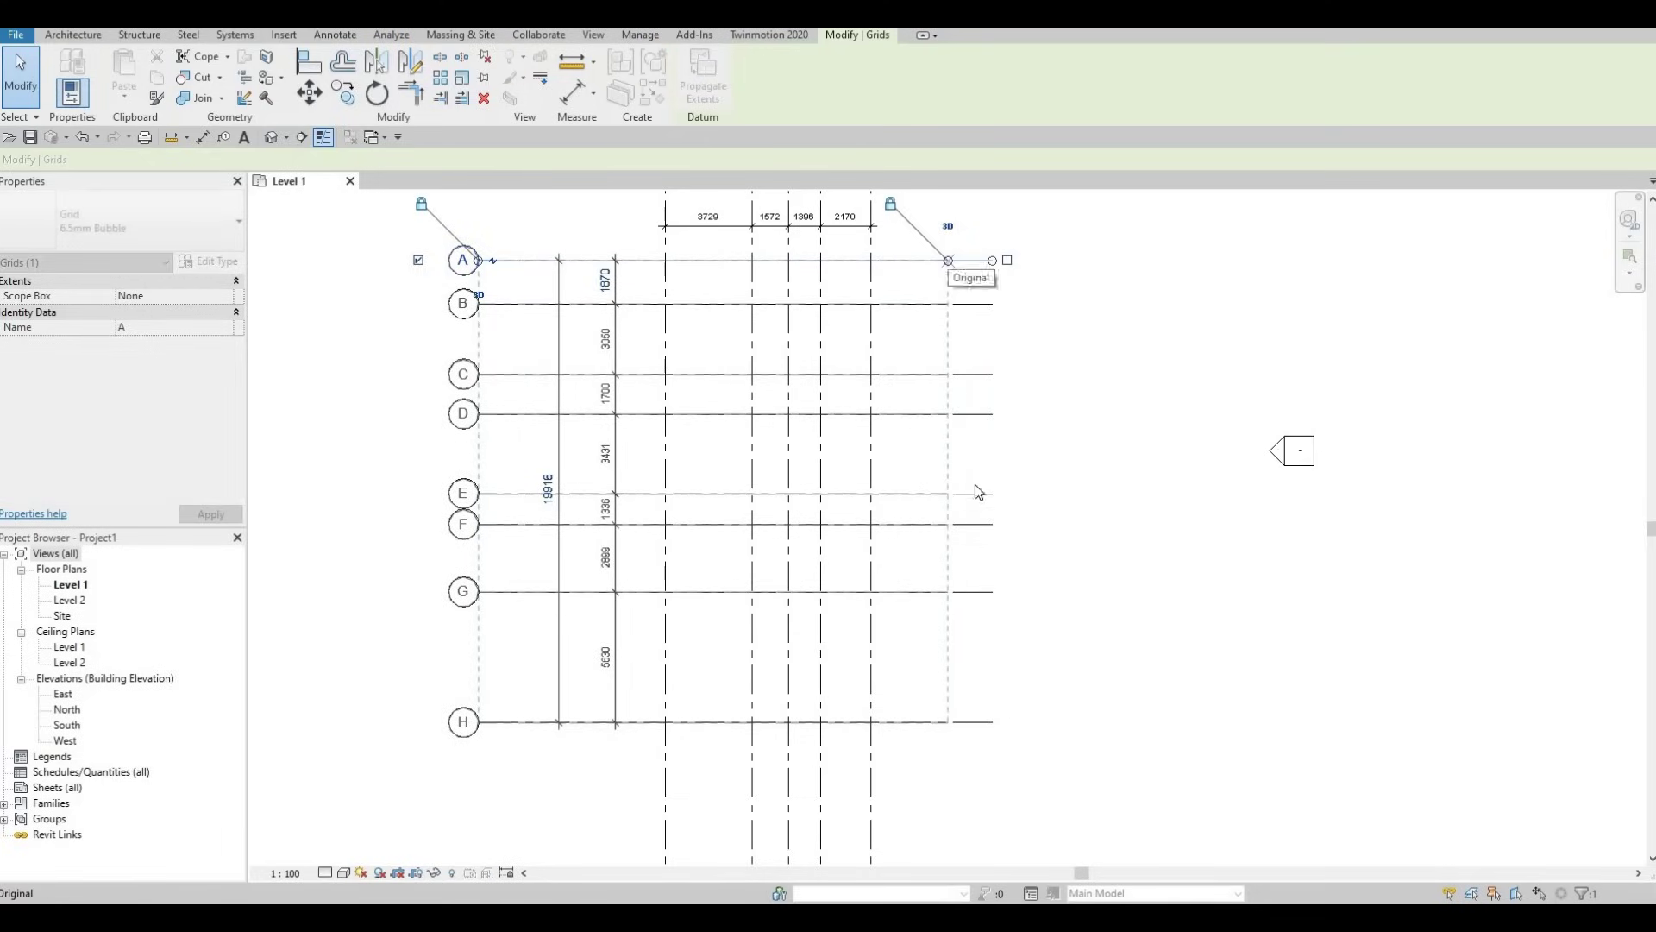
left_click(872, 516)
scroll(872, 553, "down", 3)
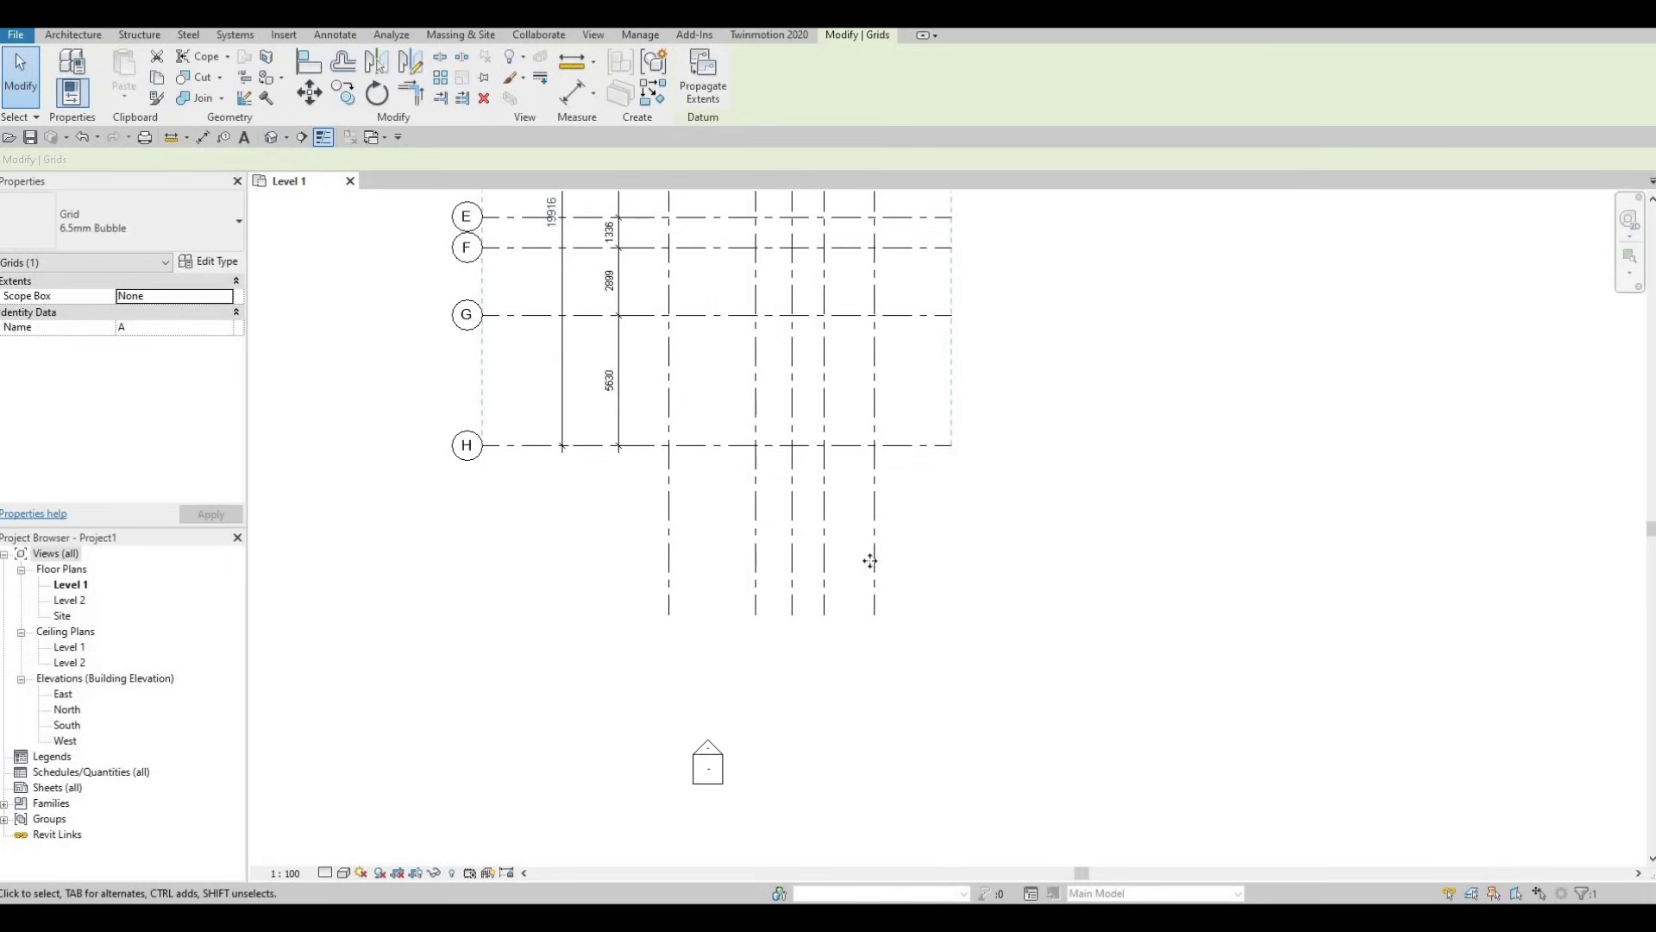
left_click_drag(874, 615, 875, 512)
scroll(781, 488, "down", 5)
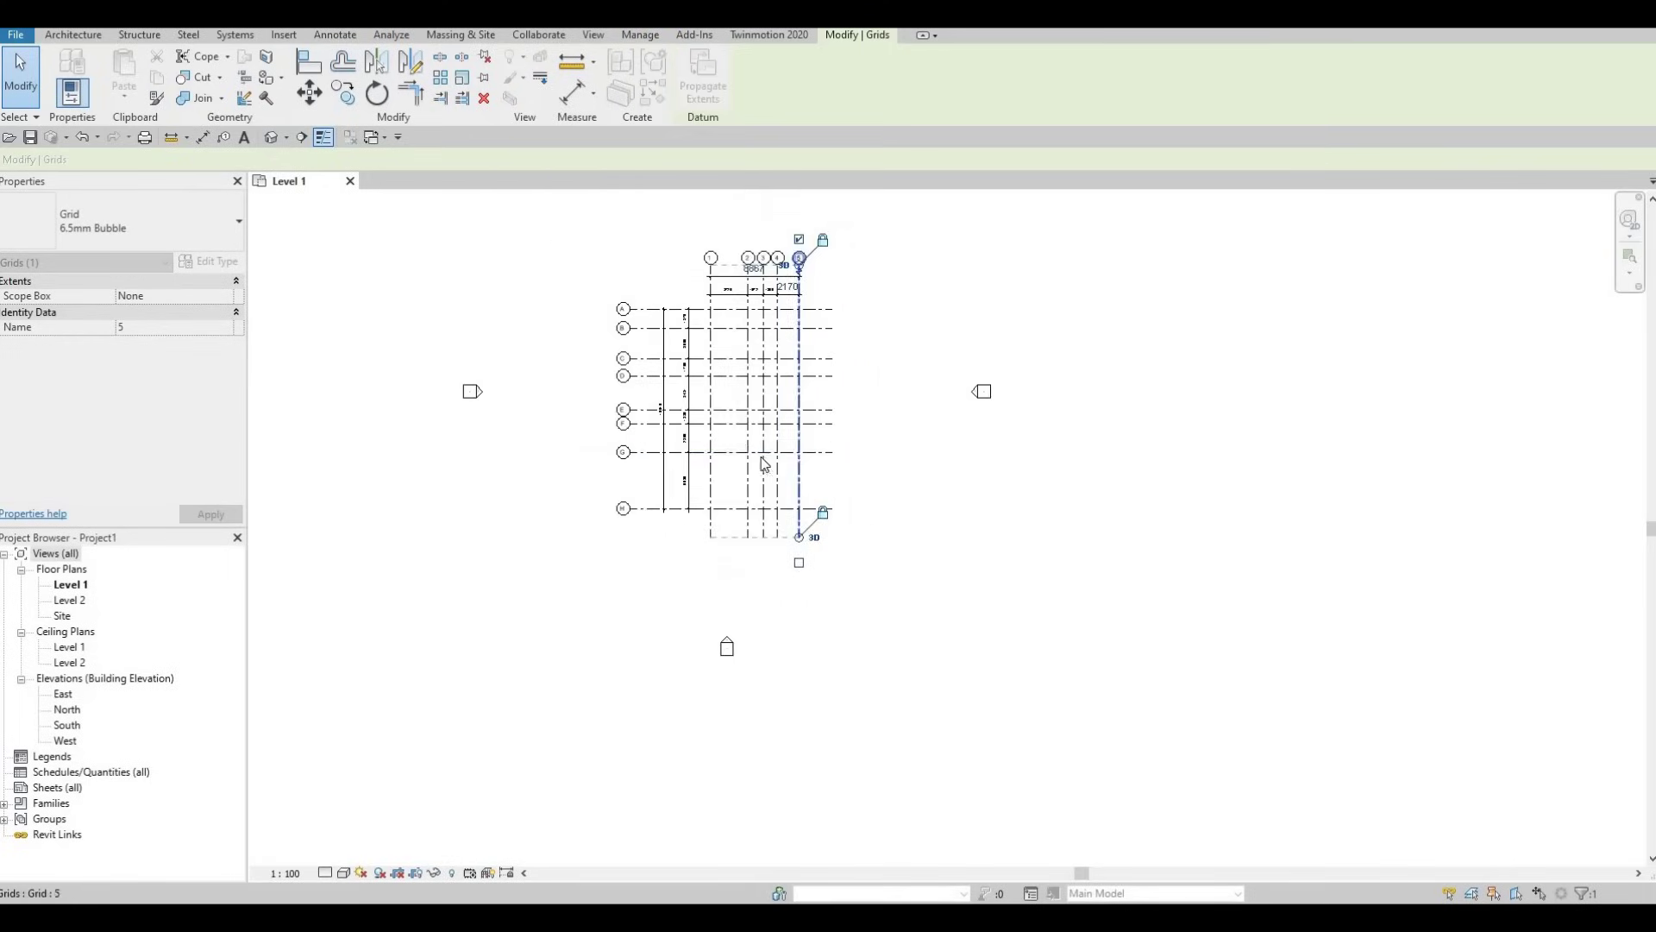
key("Escape")
Nudge all grid lines and dimensions together slightly left and up between the four elevation markers, and deselect them
left_click_drag(592, 303, 820, 586)
key("Left")
key("Left")
key("Left")
key("Left")
key("Left")
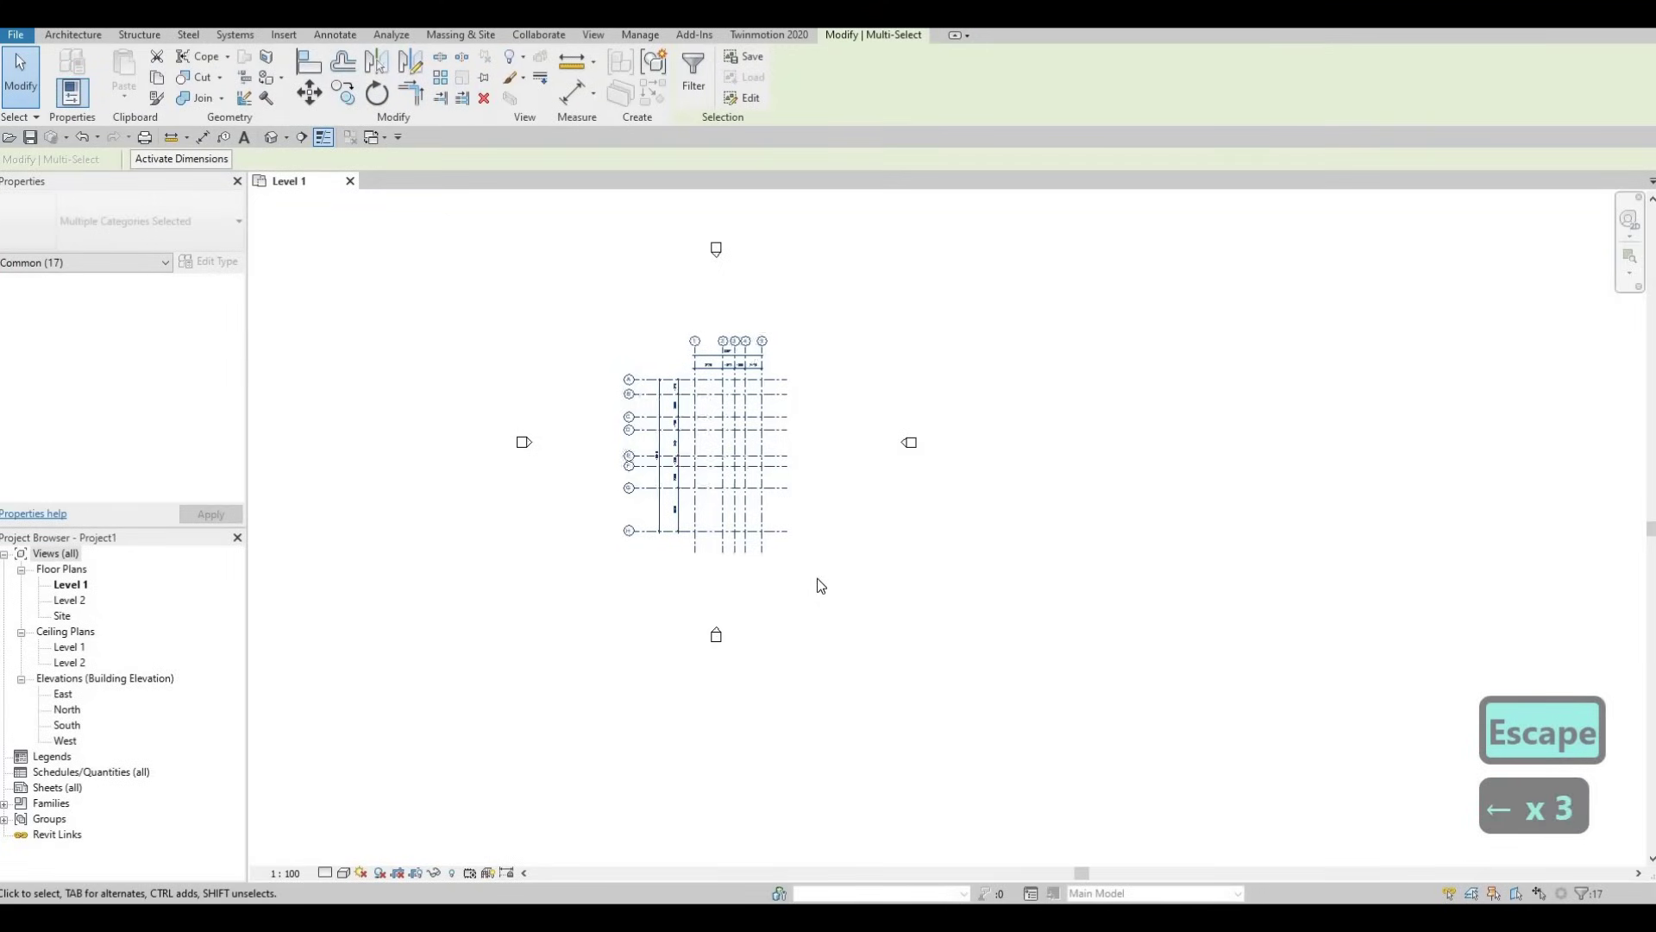
key("Up")
key("Right")
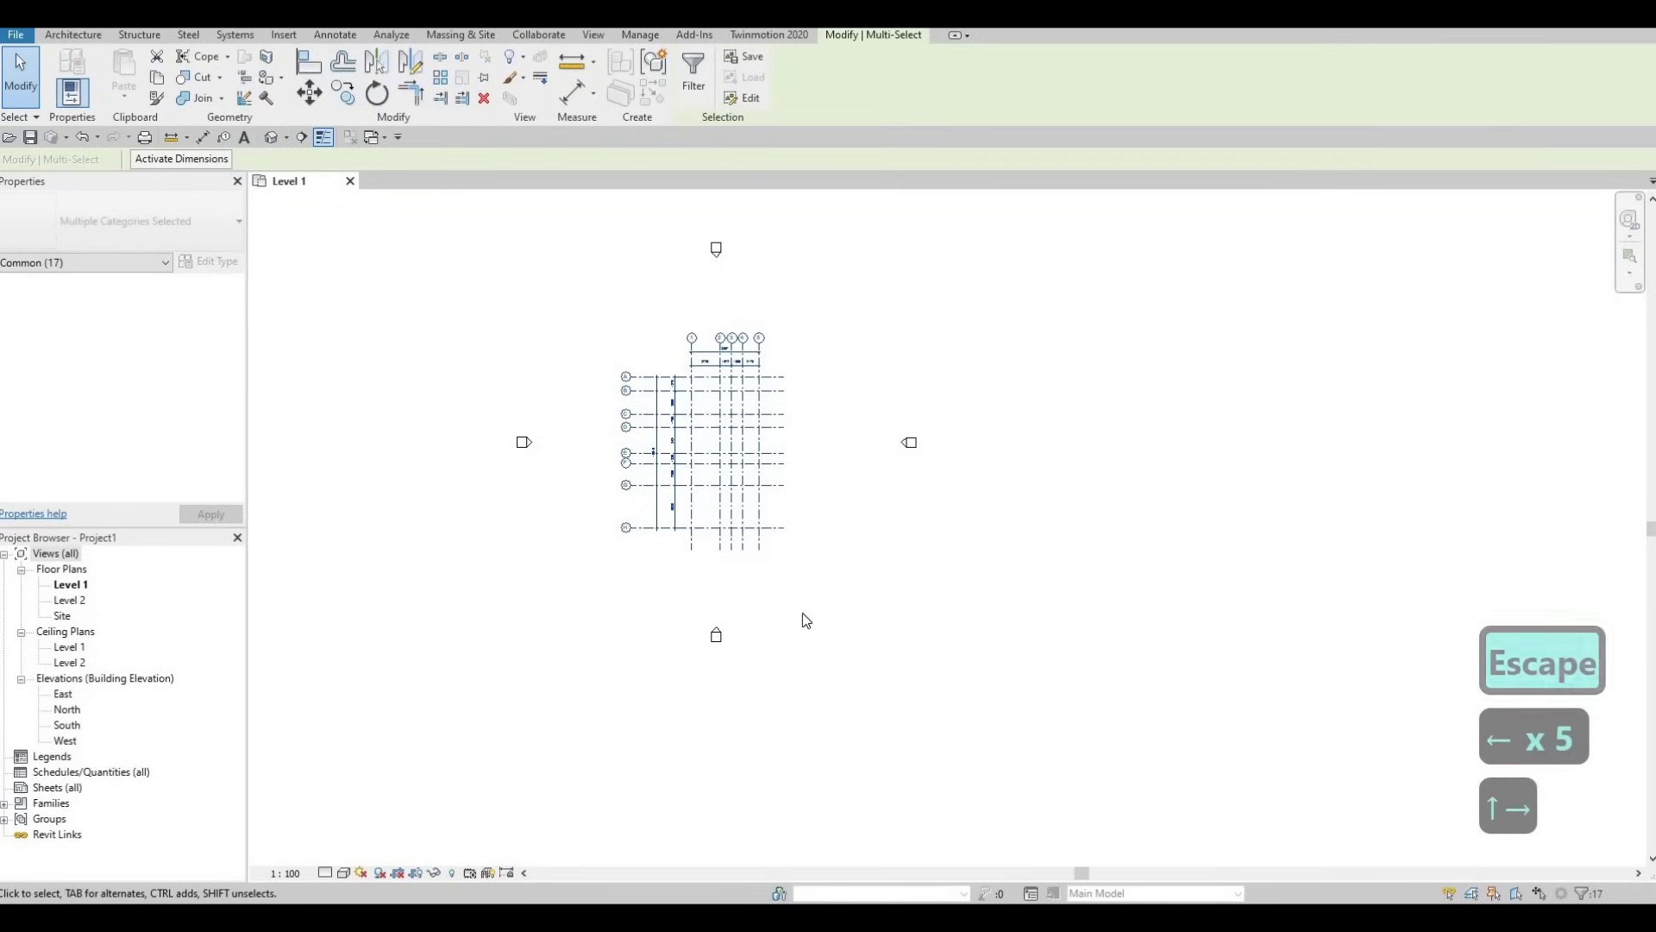
scroll(810, 396, "up", 4)
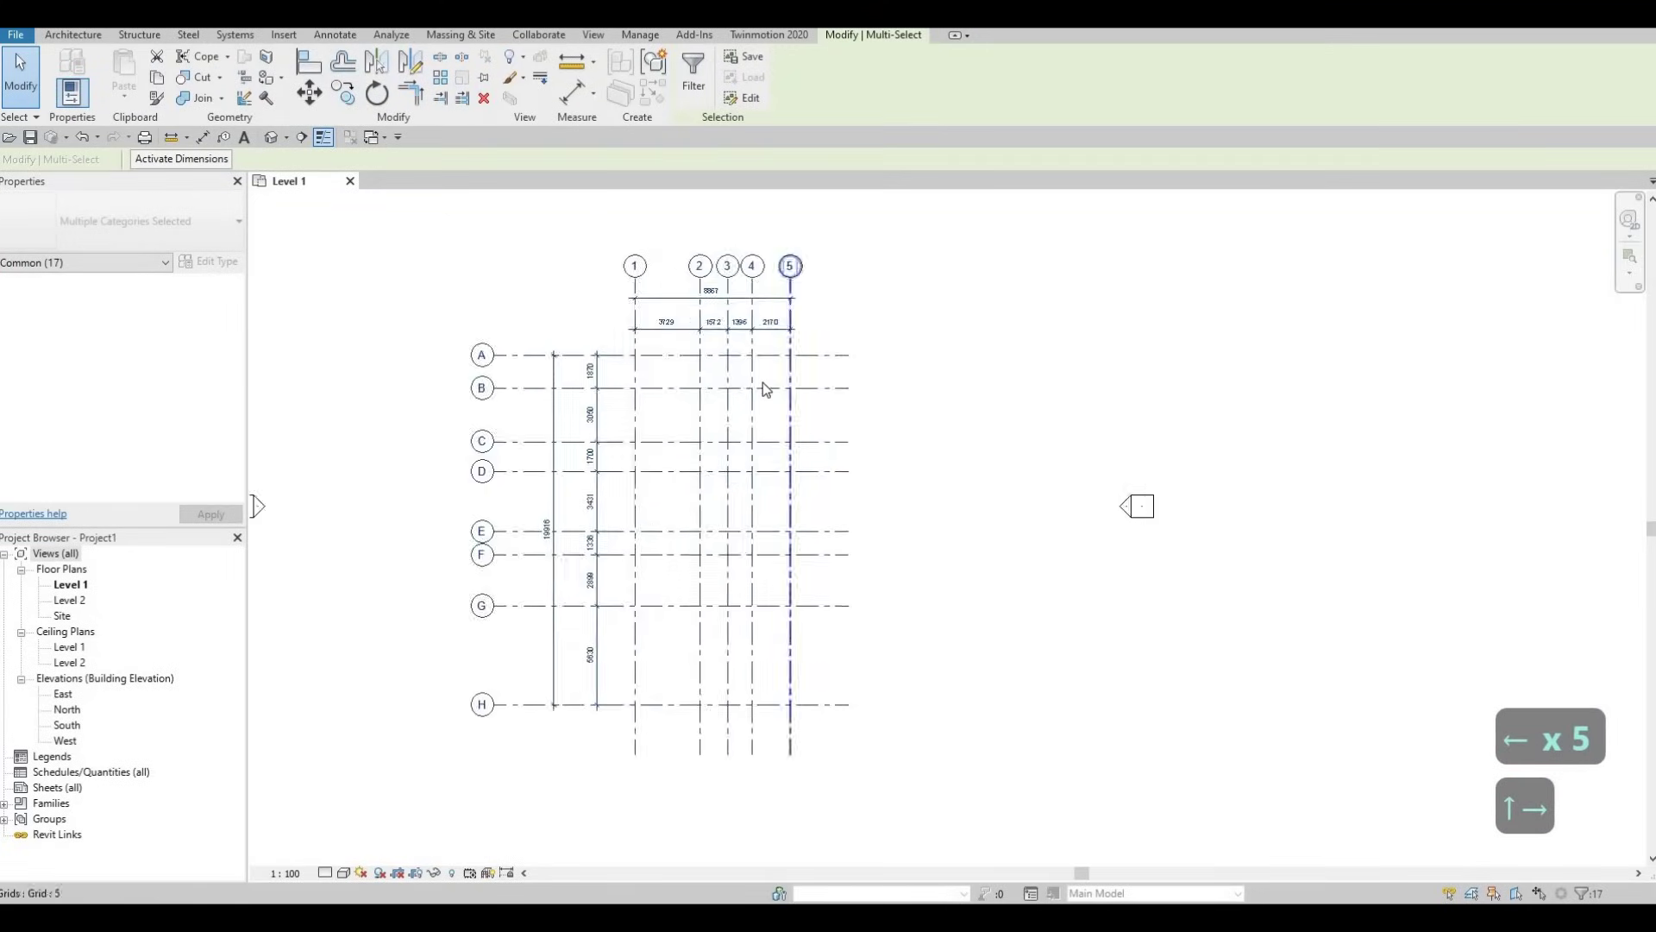
key("Escape")
key("Escape")
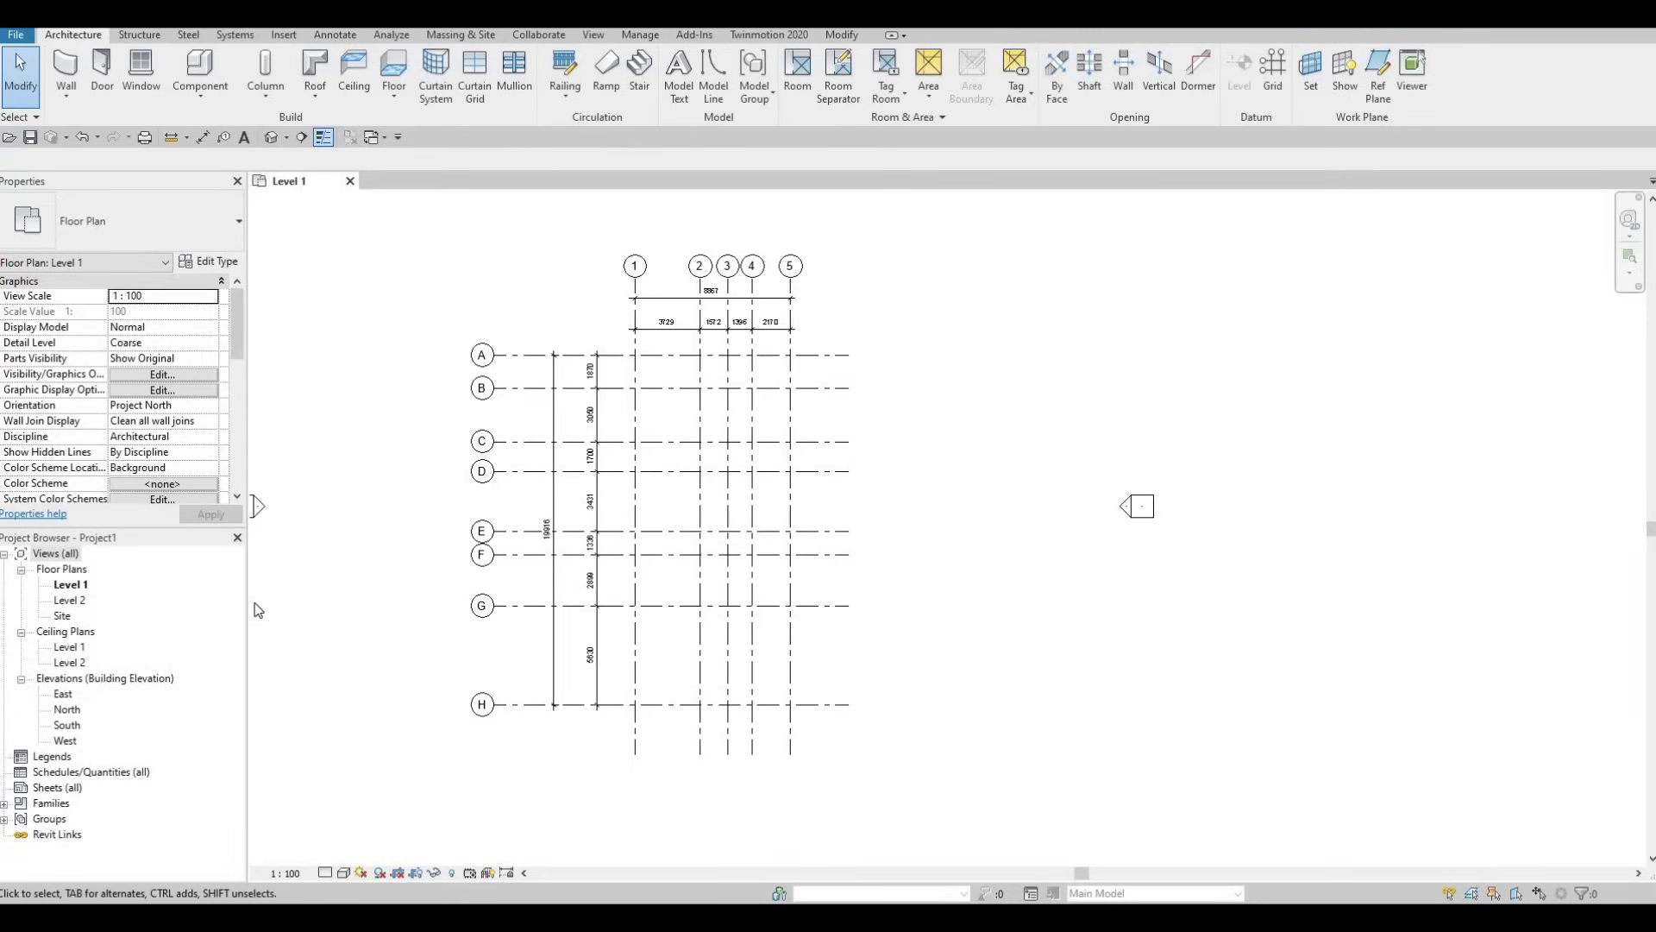
Show the grid bubbles at the right ends of horizontal grids A, B, C and D
left_click(836, 357)
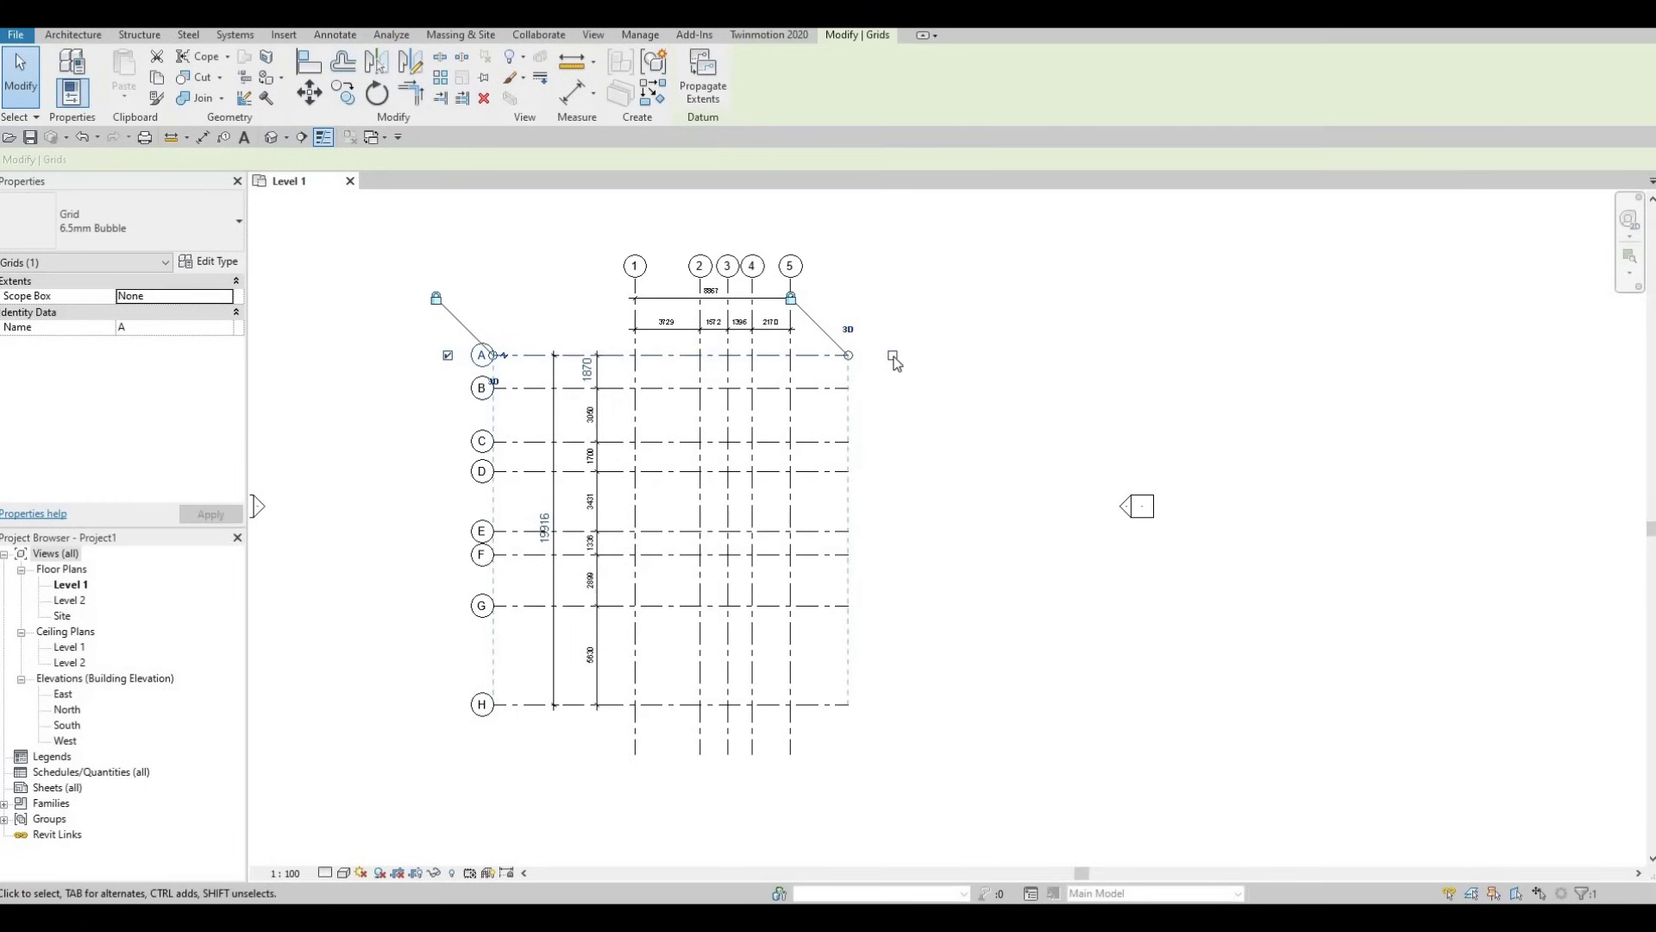
left_click(816, 387)
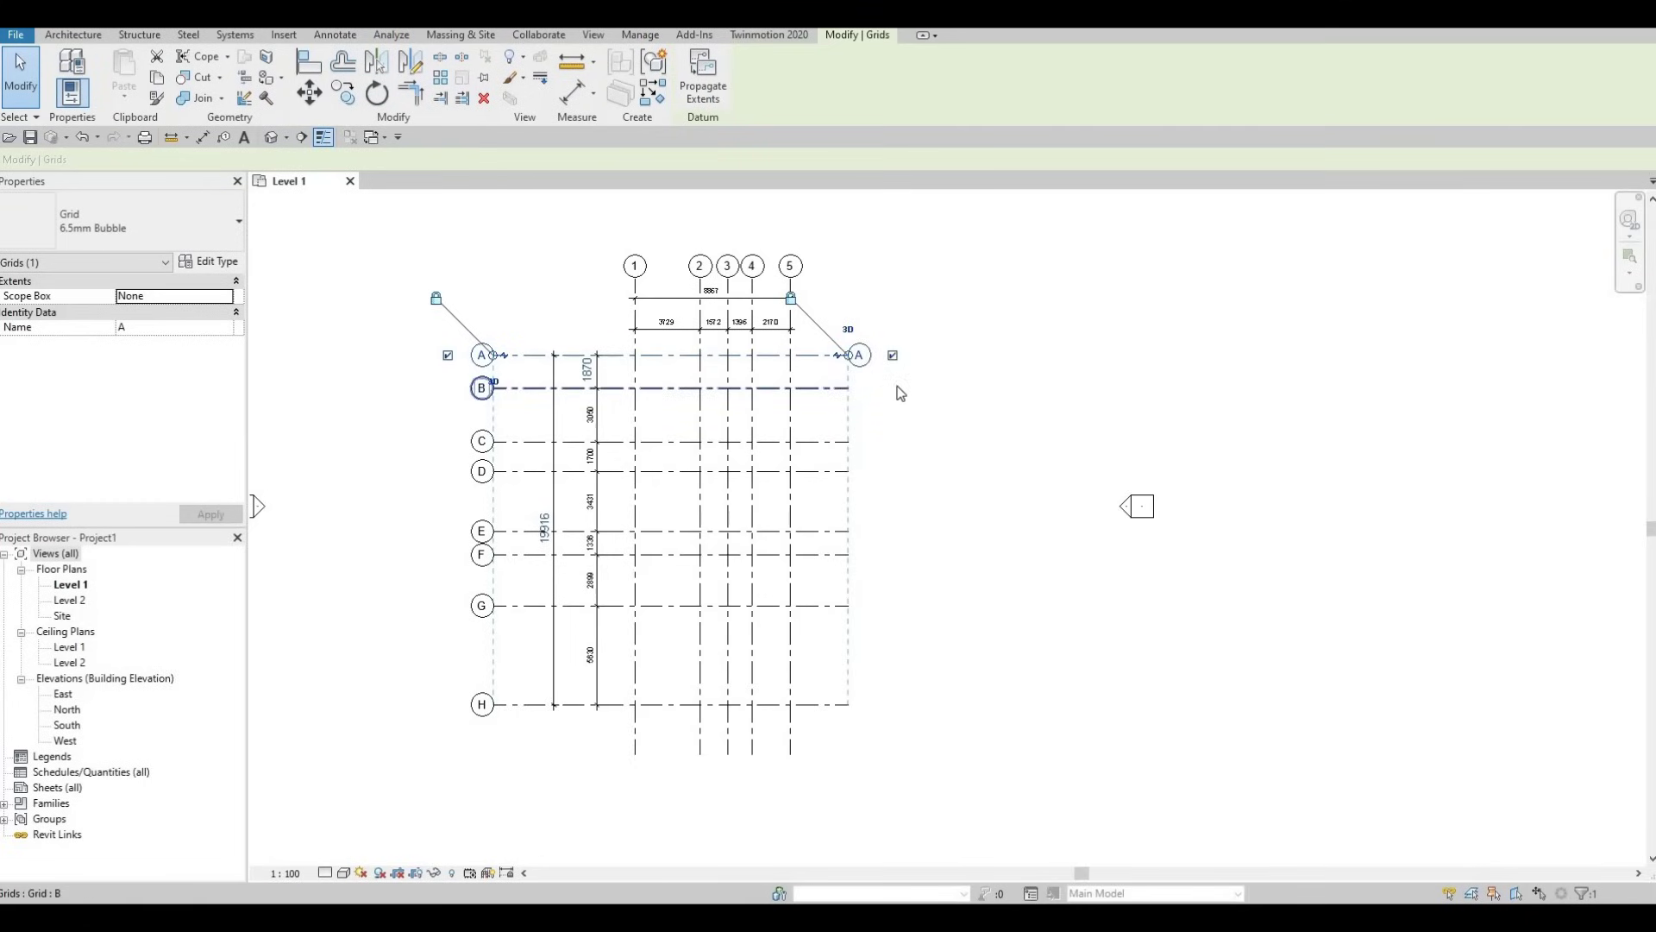
left_click(892, 387)
left_click(835, 440)
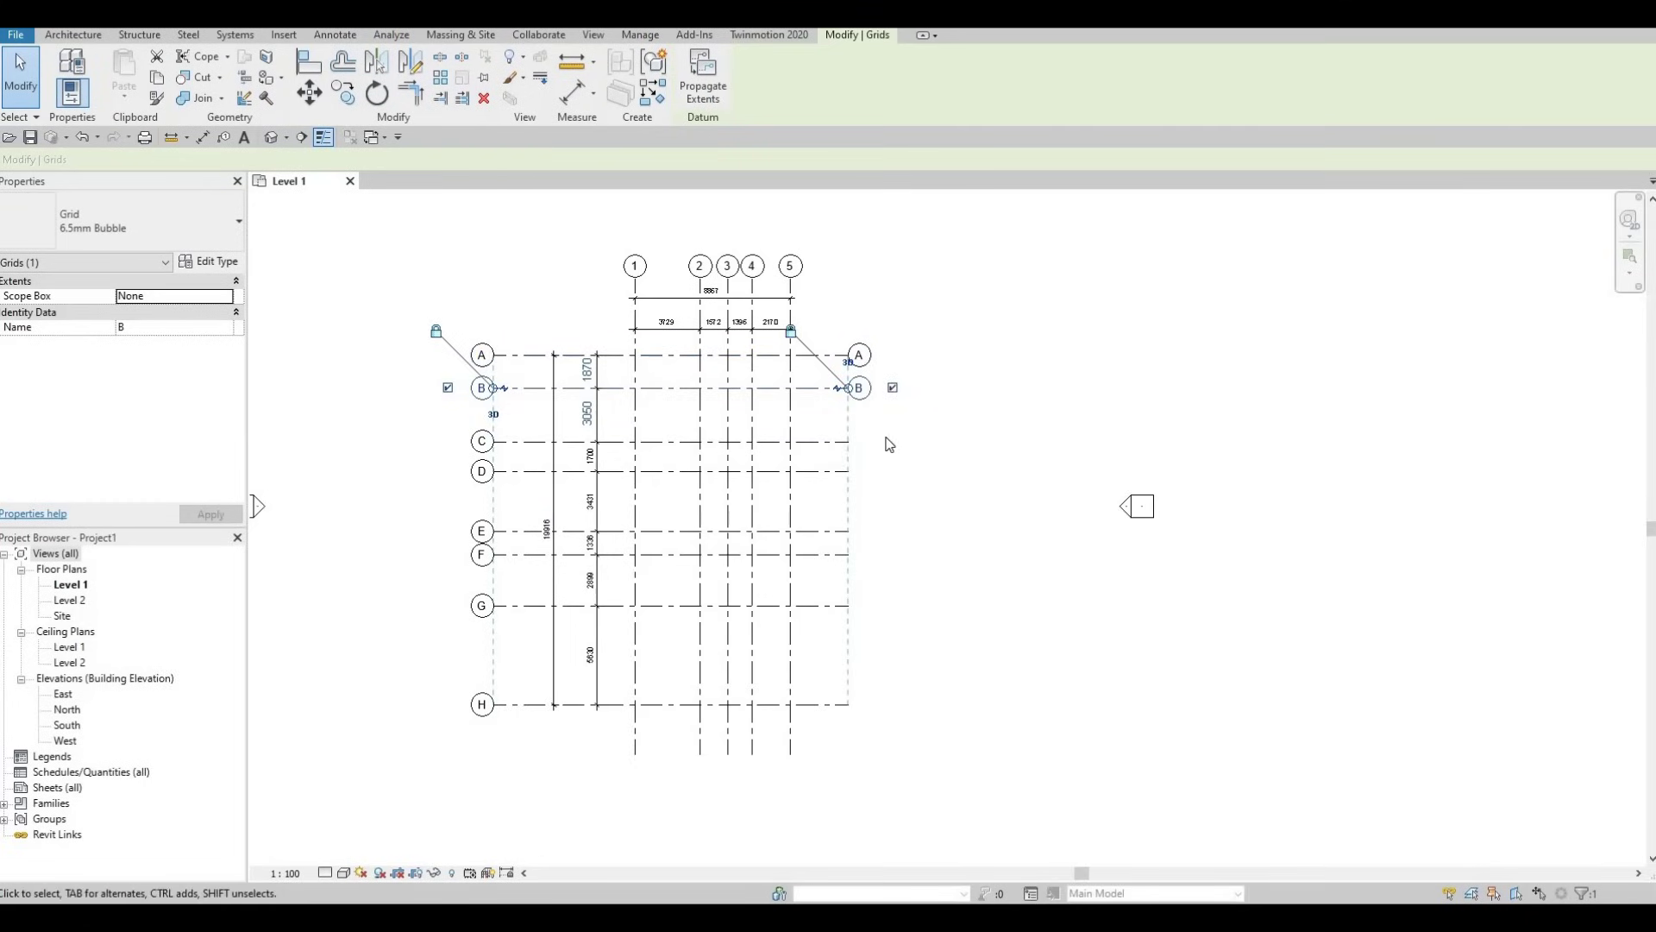
left_click(893, 441)
left_click(844, 471)
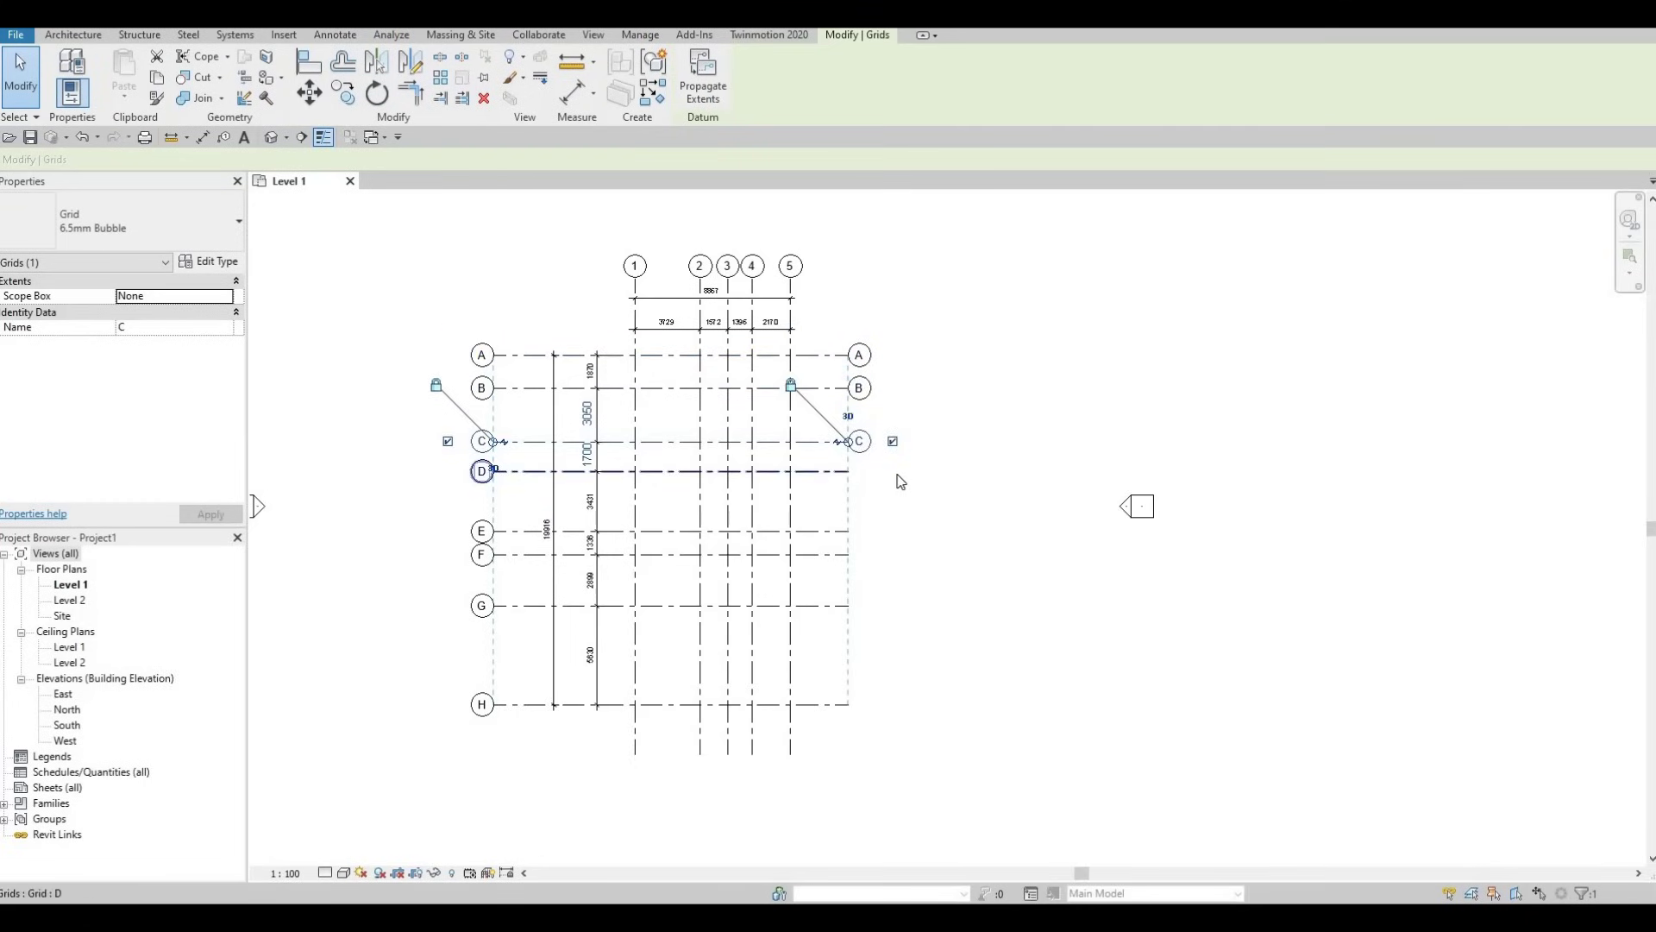
left_click(893, 471)
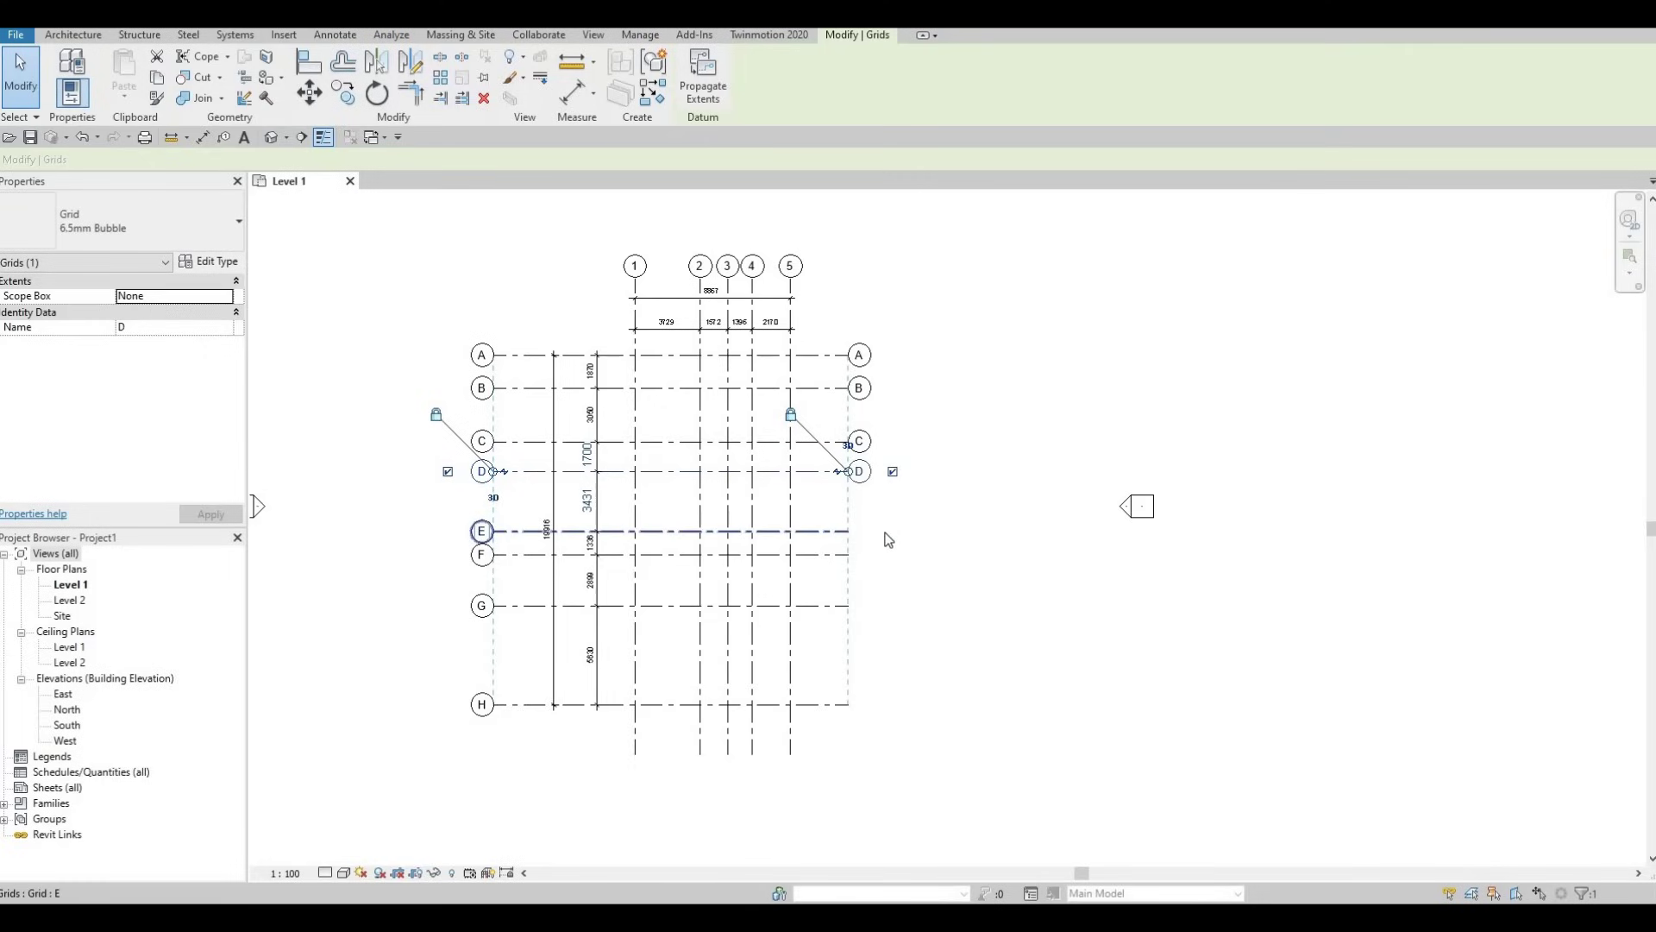
Show the grid bubbles at the right ends of horizontal grids E, F, G and H
left_click(841, 531)
left_click(893, 531)
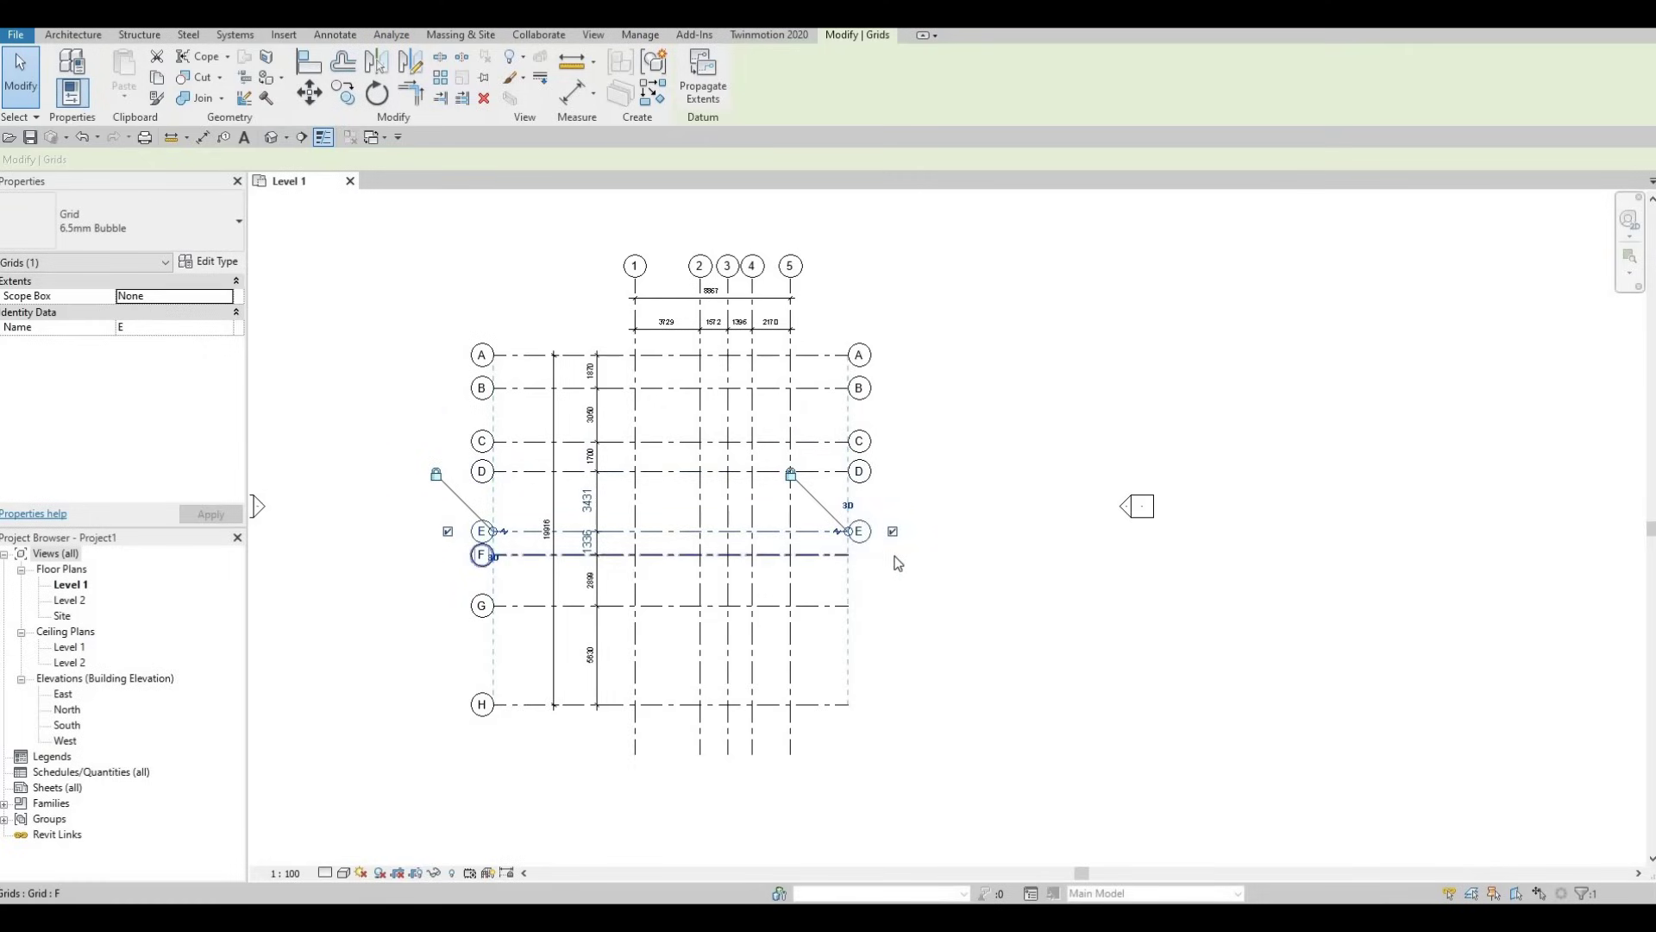
left_click(845, 554)
left_click(839, 605)
left_click(893, 606)
left_click(834, 705)
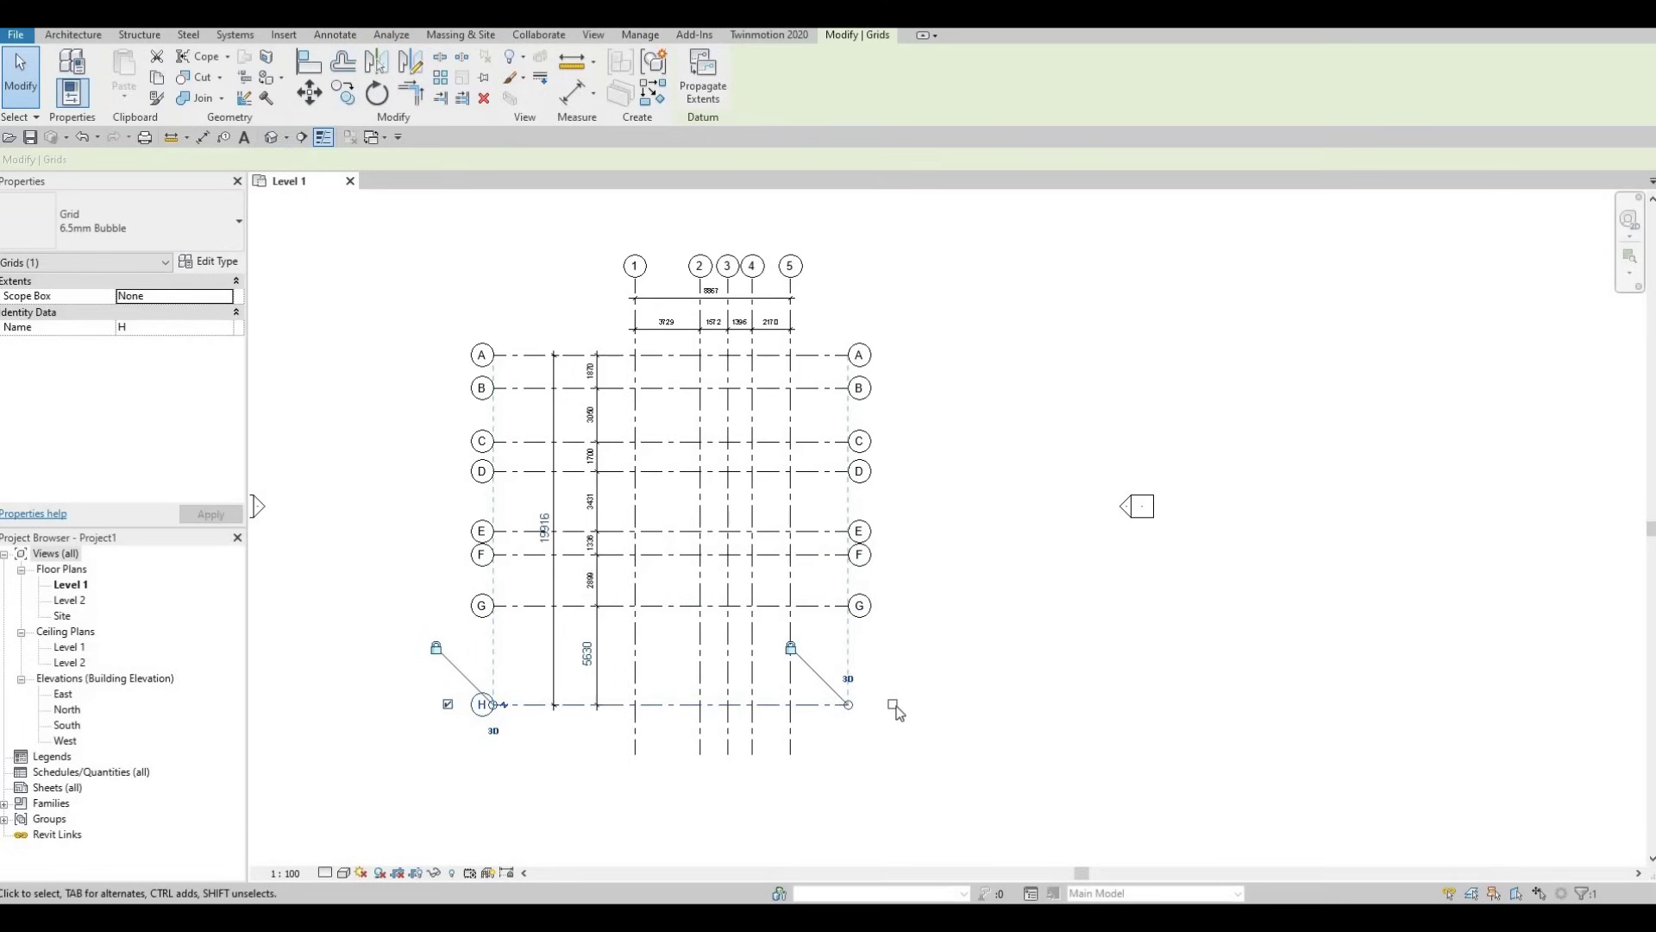
left_click(893, 704)
Show the grid bubbles at the lower ends of vertical grids 5 and 4
middle_click_drag(790, 726, 816, 552)
scroll(815, 552, "up", 1)
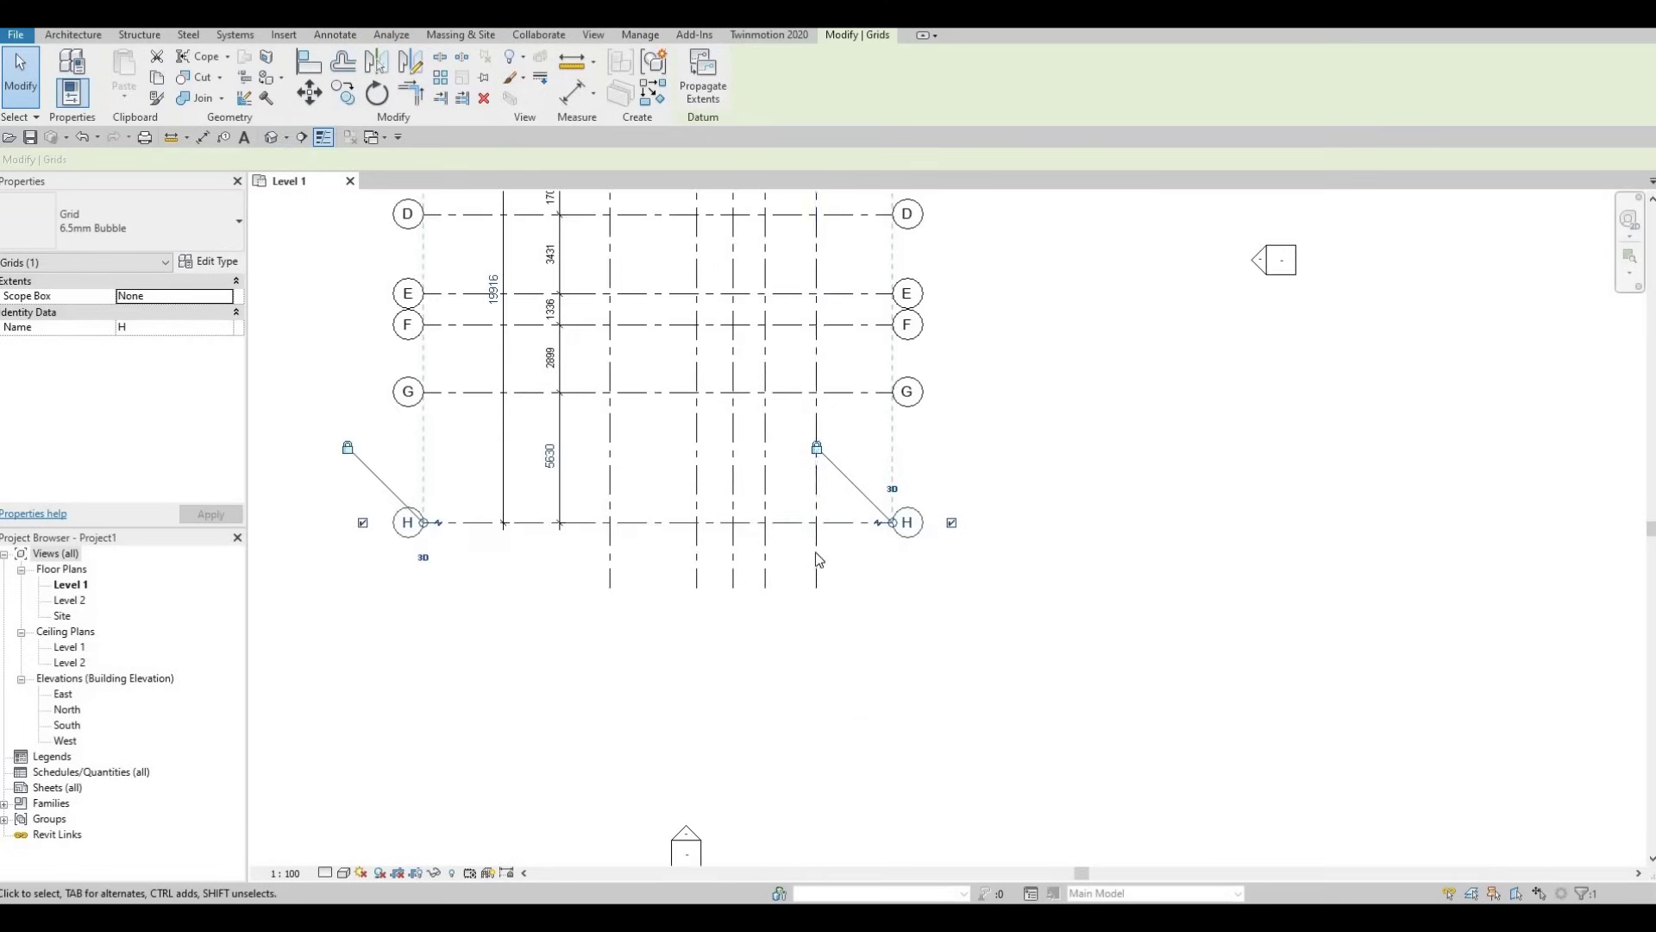
left_click(819, 607)
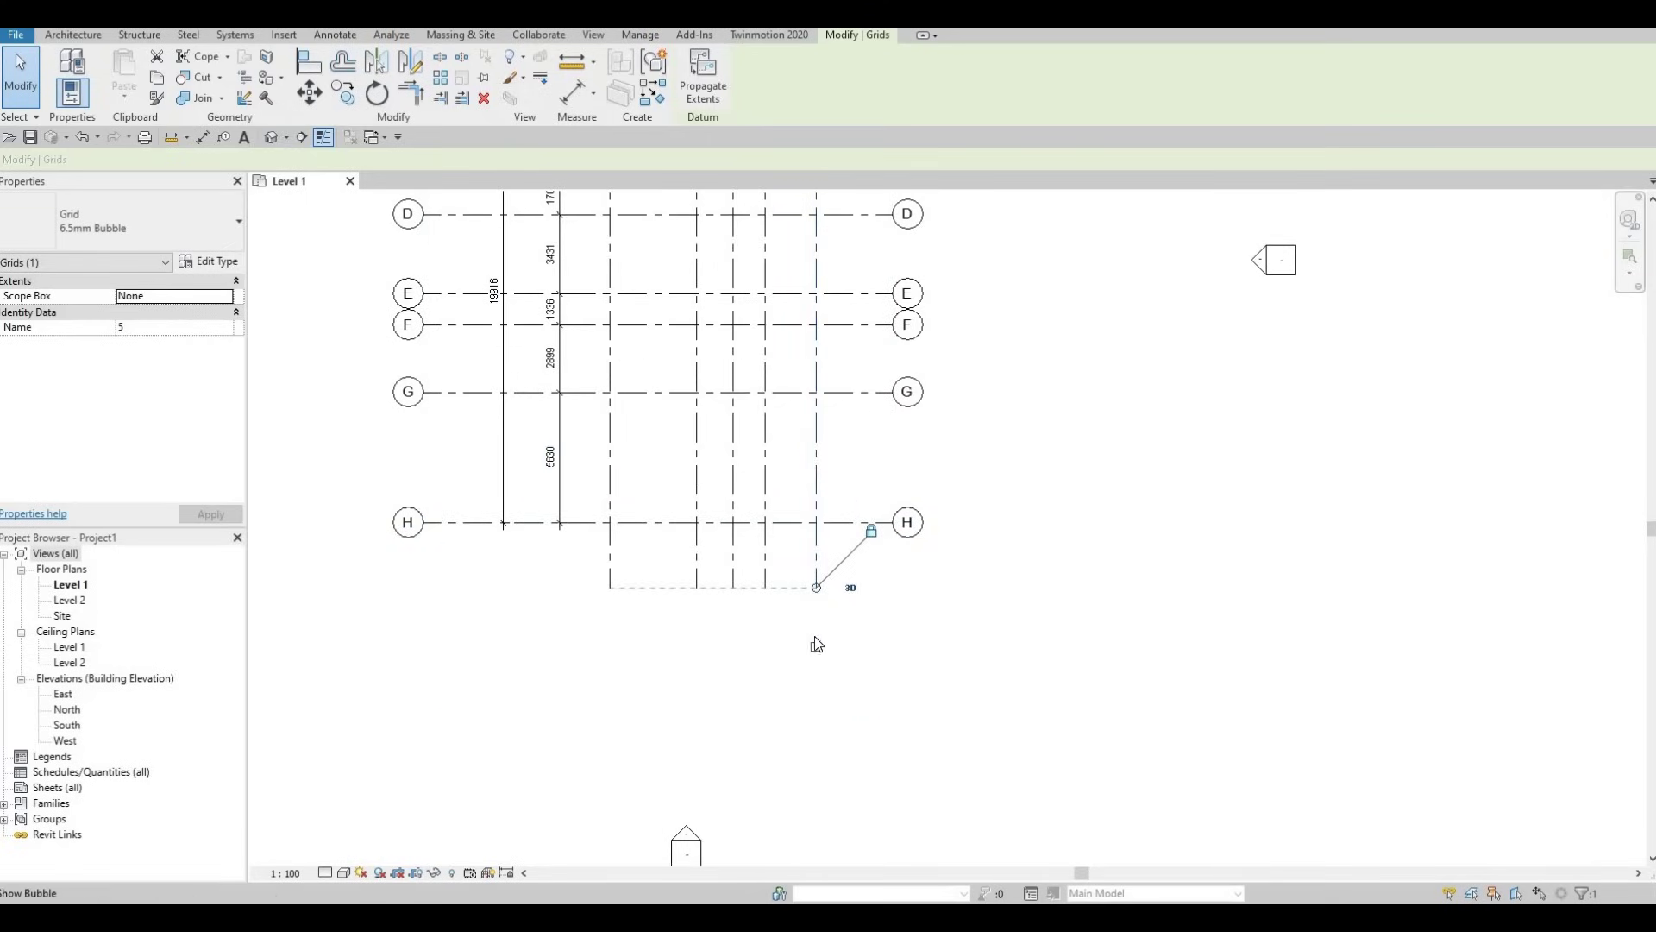
left_click(816, 647)
left_click(766, 497)
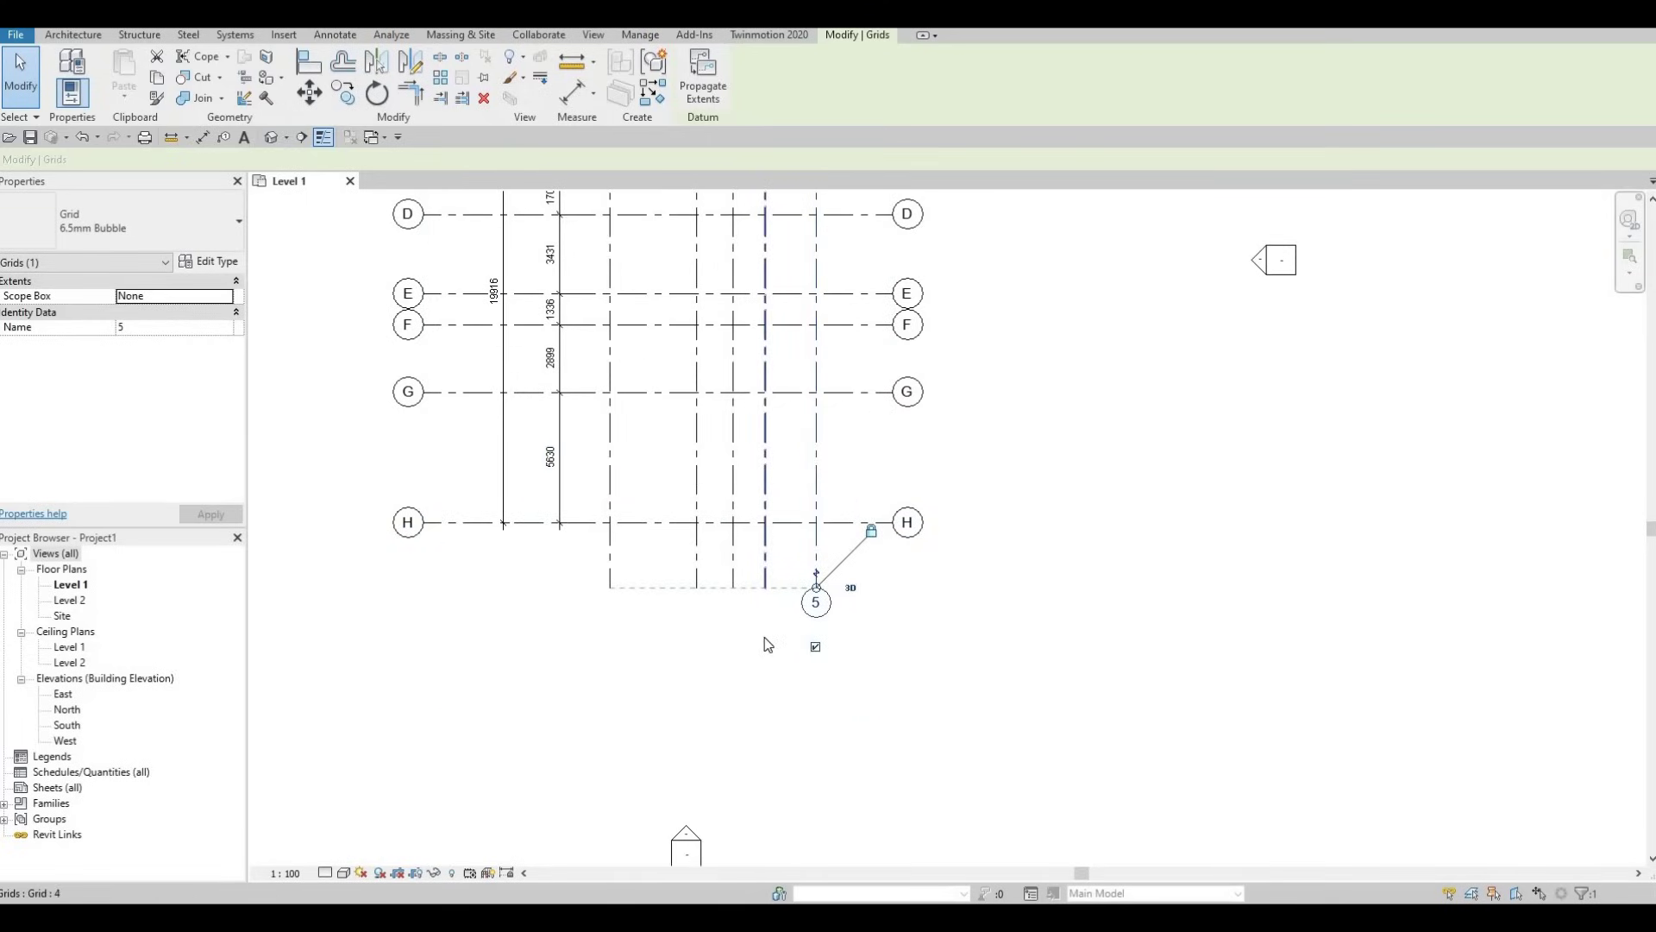
left_click(765, 647)
Show the grid bubbles at the lower ends of vertical grids 3, 2 and 1
left_click(734, 583)
left_click(734, 647)
left_click(697, 583)
left_click(697, 647)
left_click(611, 583)
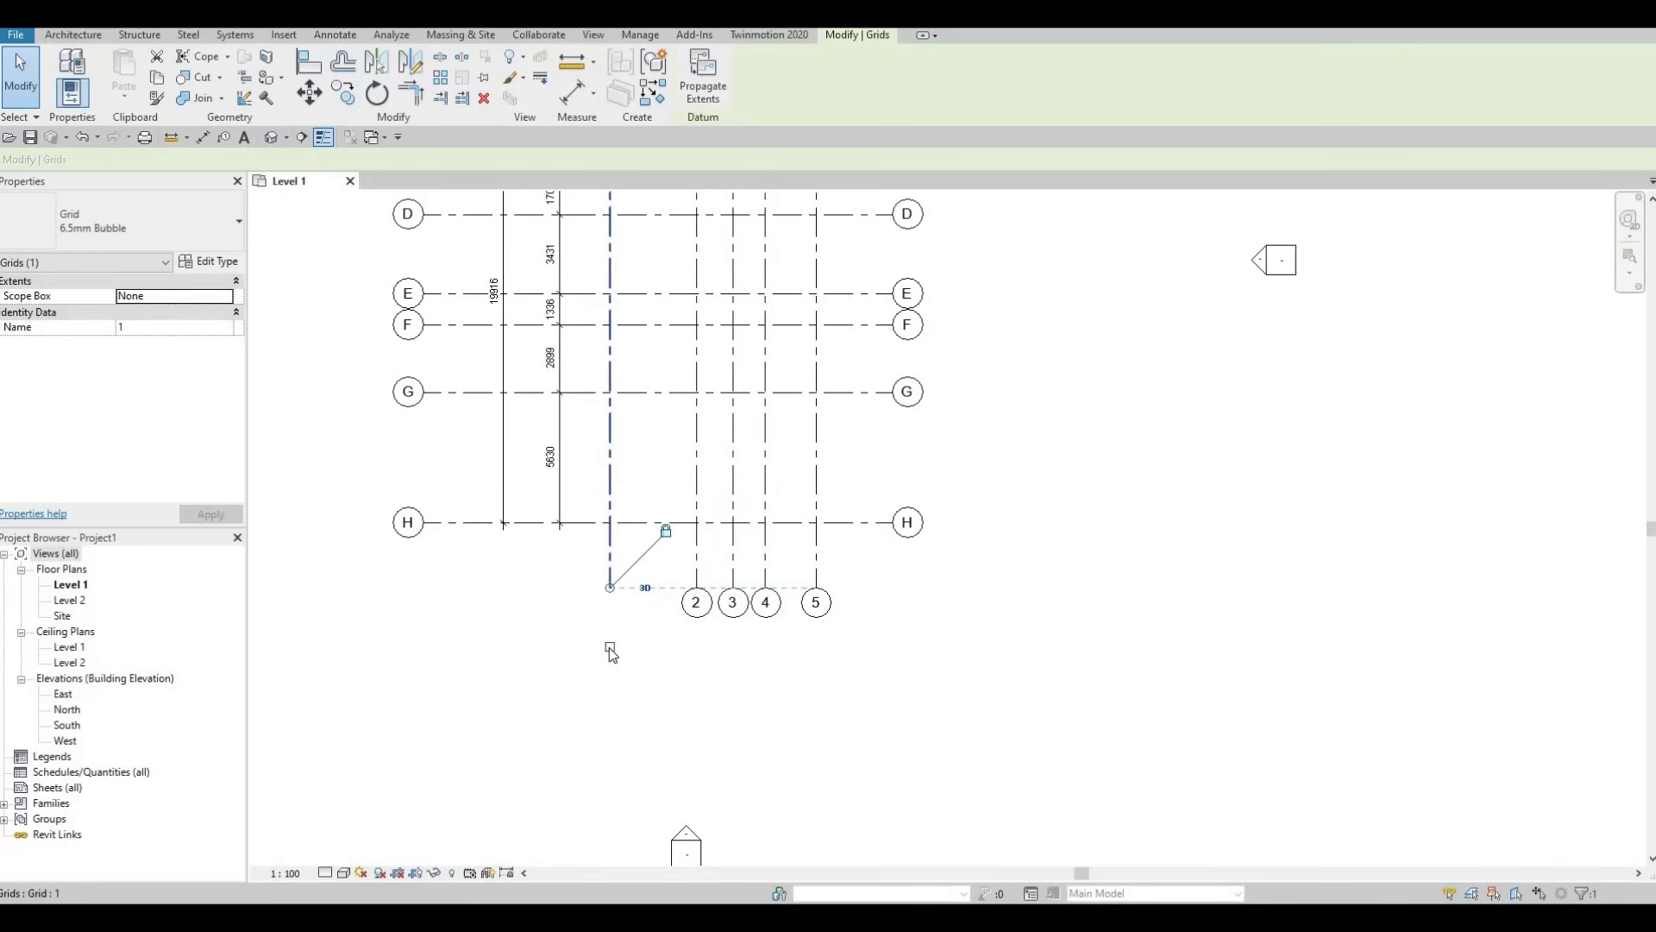
left_click(610, 647)
scroll(763, 452, "down", 1)
middle_click_drag(776, 371, 748, 571)
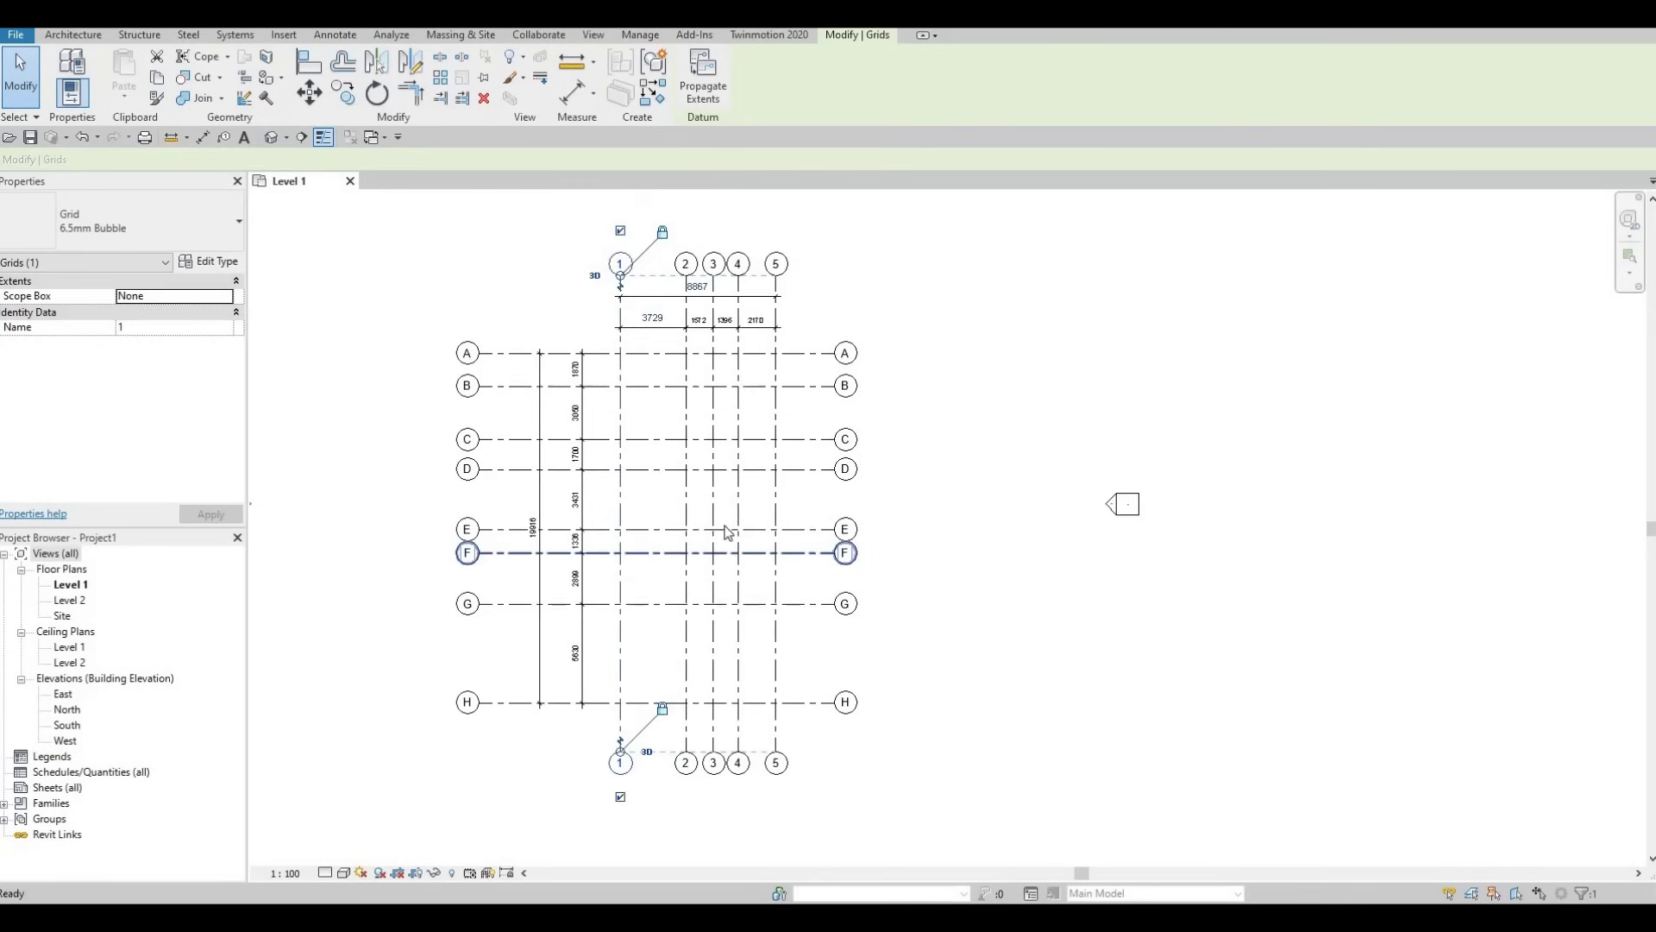
Deselect grid 1 on the Level 1 plan and open the South elevation view
key("Escape")
key("Escape")
middle_click_drag(719, 501, 721, 475)
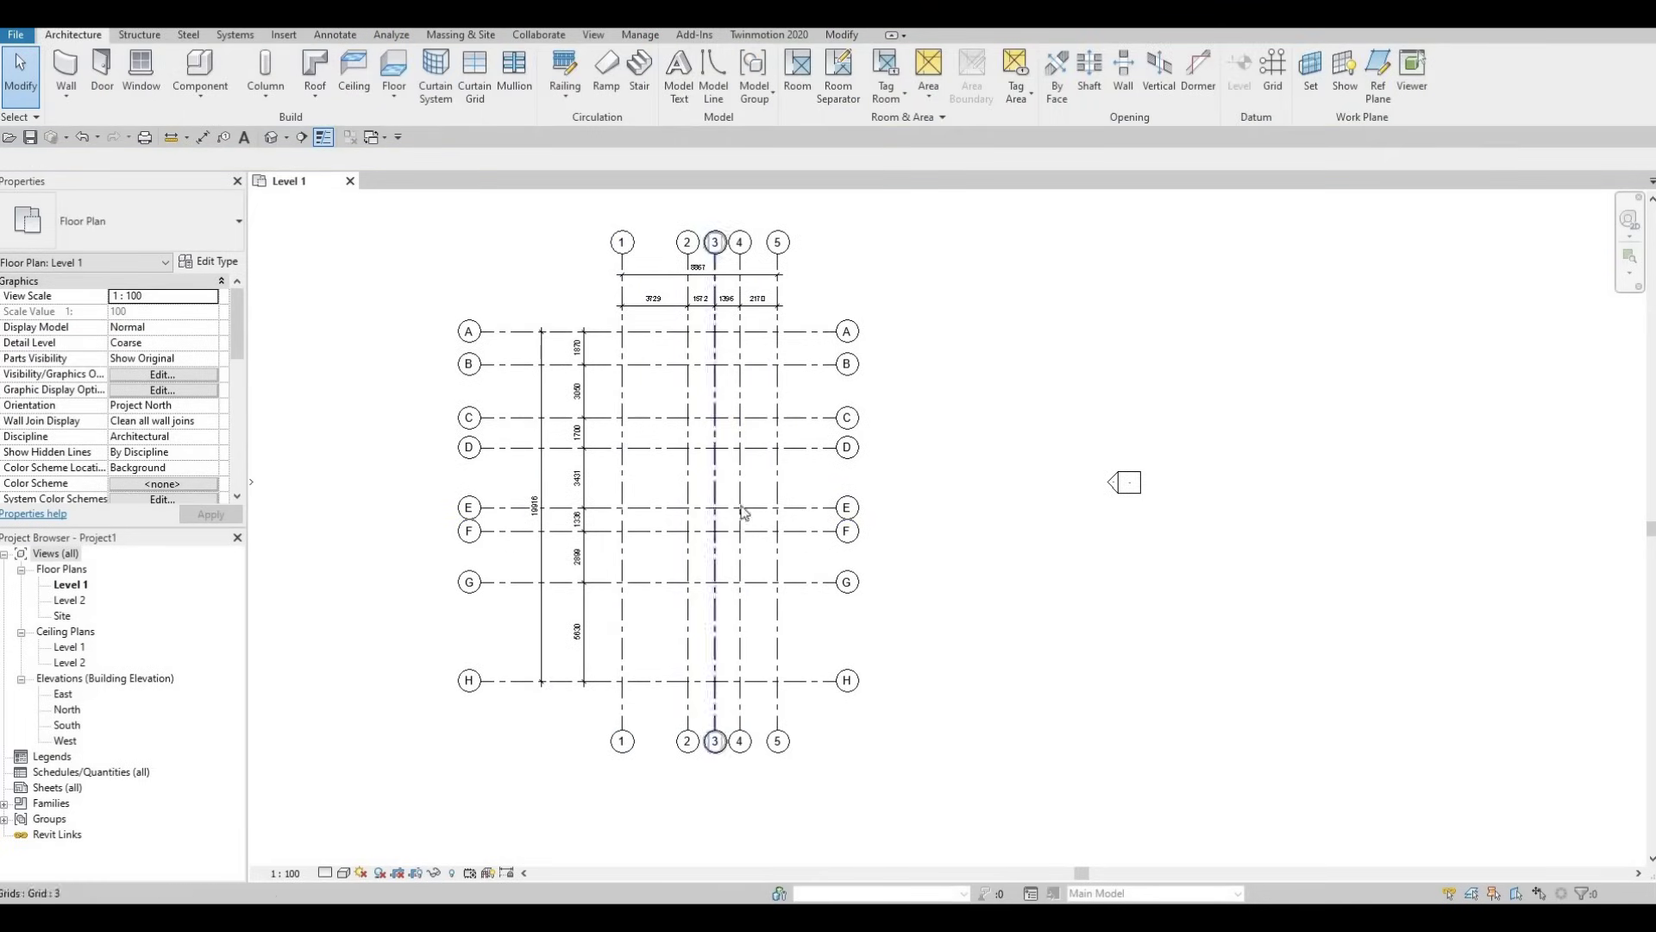
middle_click_drag(528, 606, 629, 503)
scroll(629, 503, "down", 1)
middle_click_drag(653, 361, 629, 503)
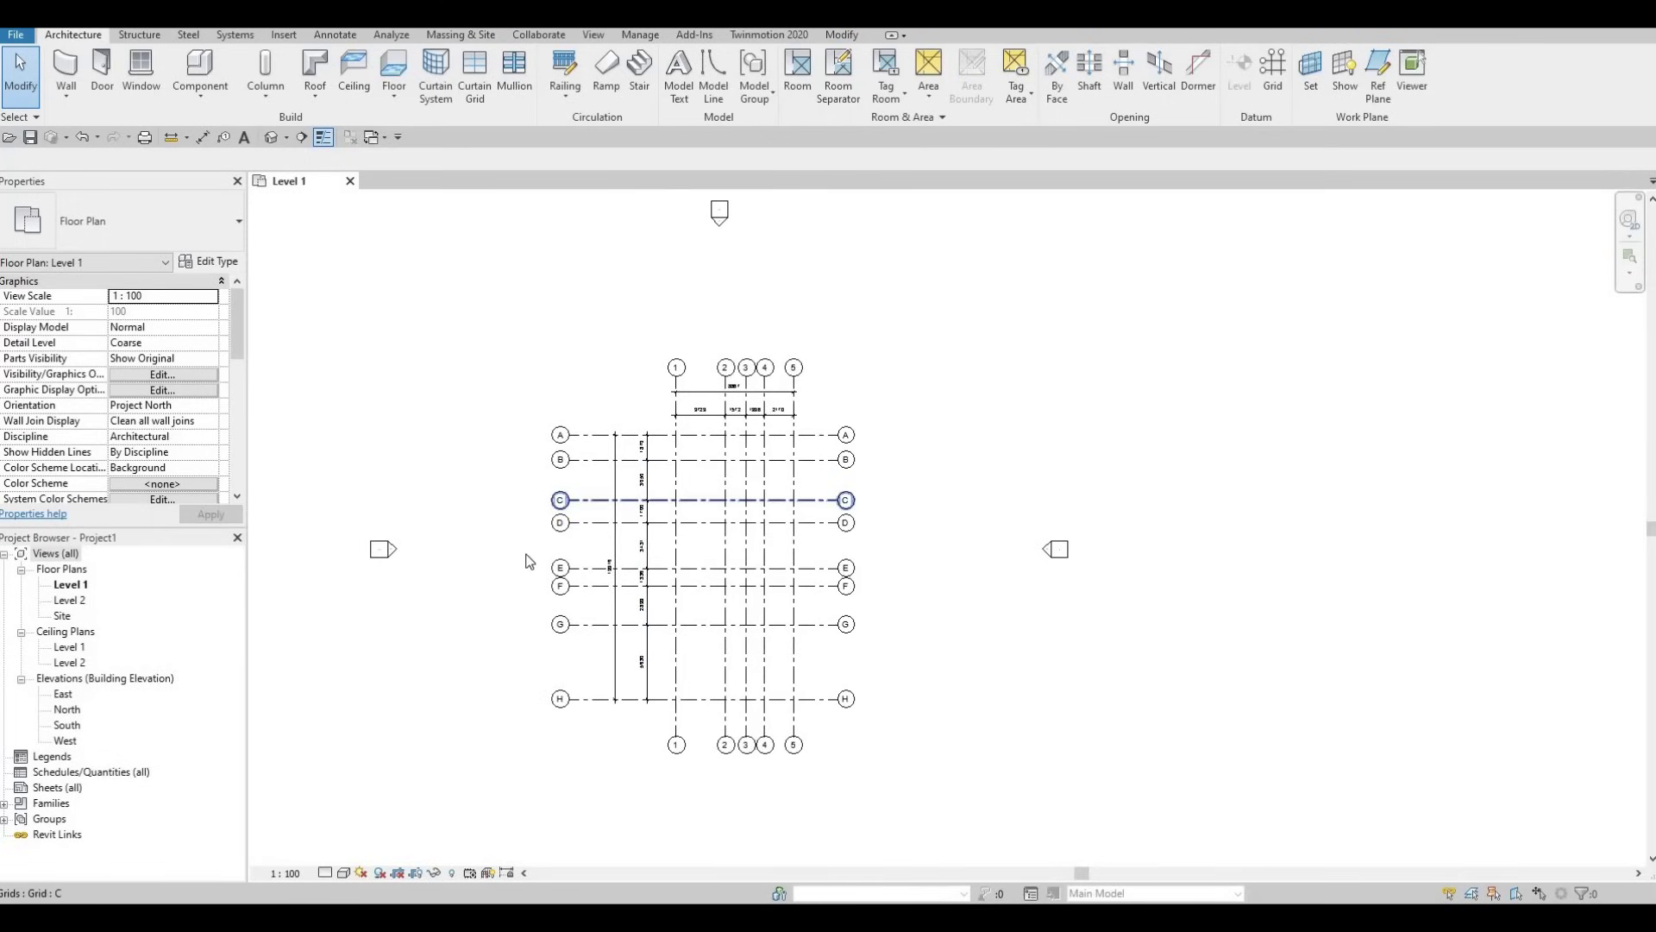
double_click(68, 726)
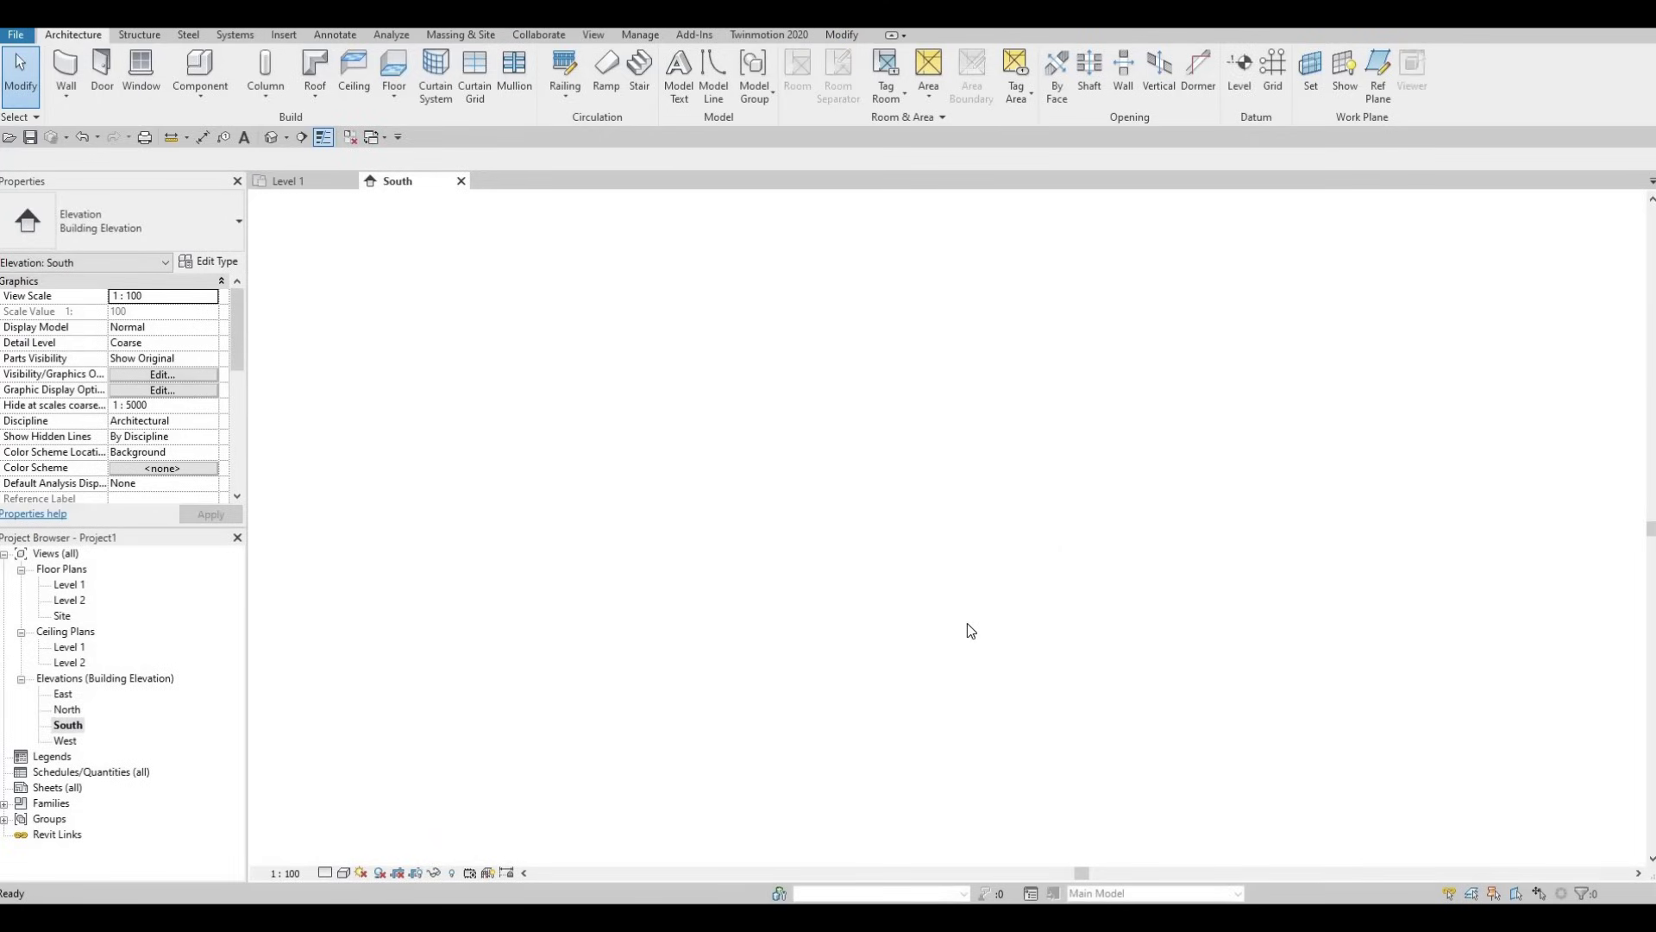
scroll(842, 492, "down", 3)
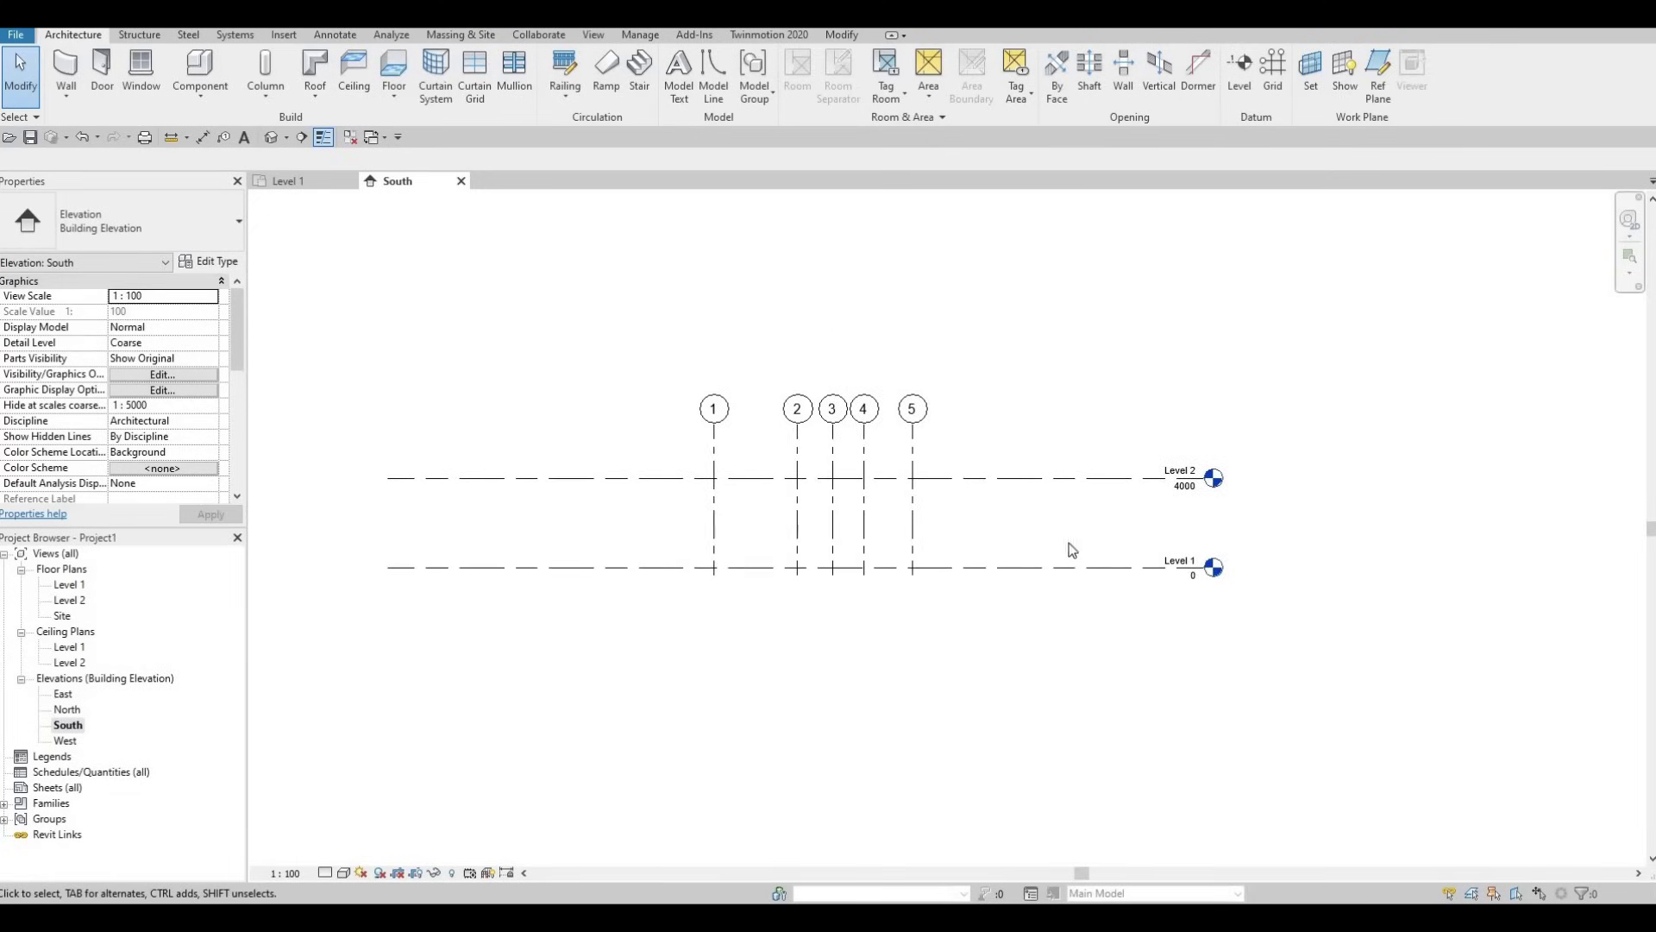
Set the elevation of Level 1 to 400
left_click(1166, 574)
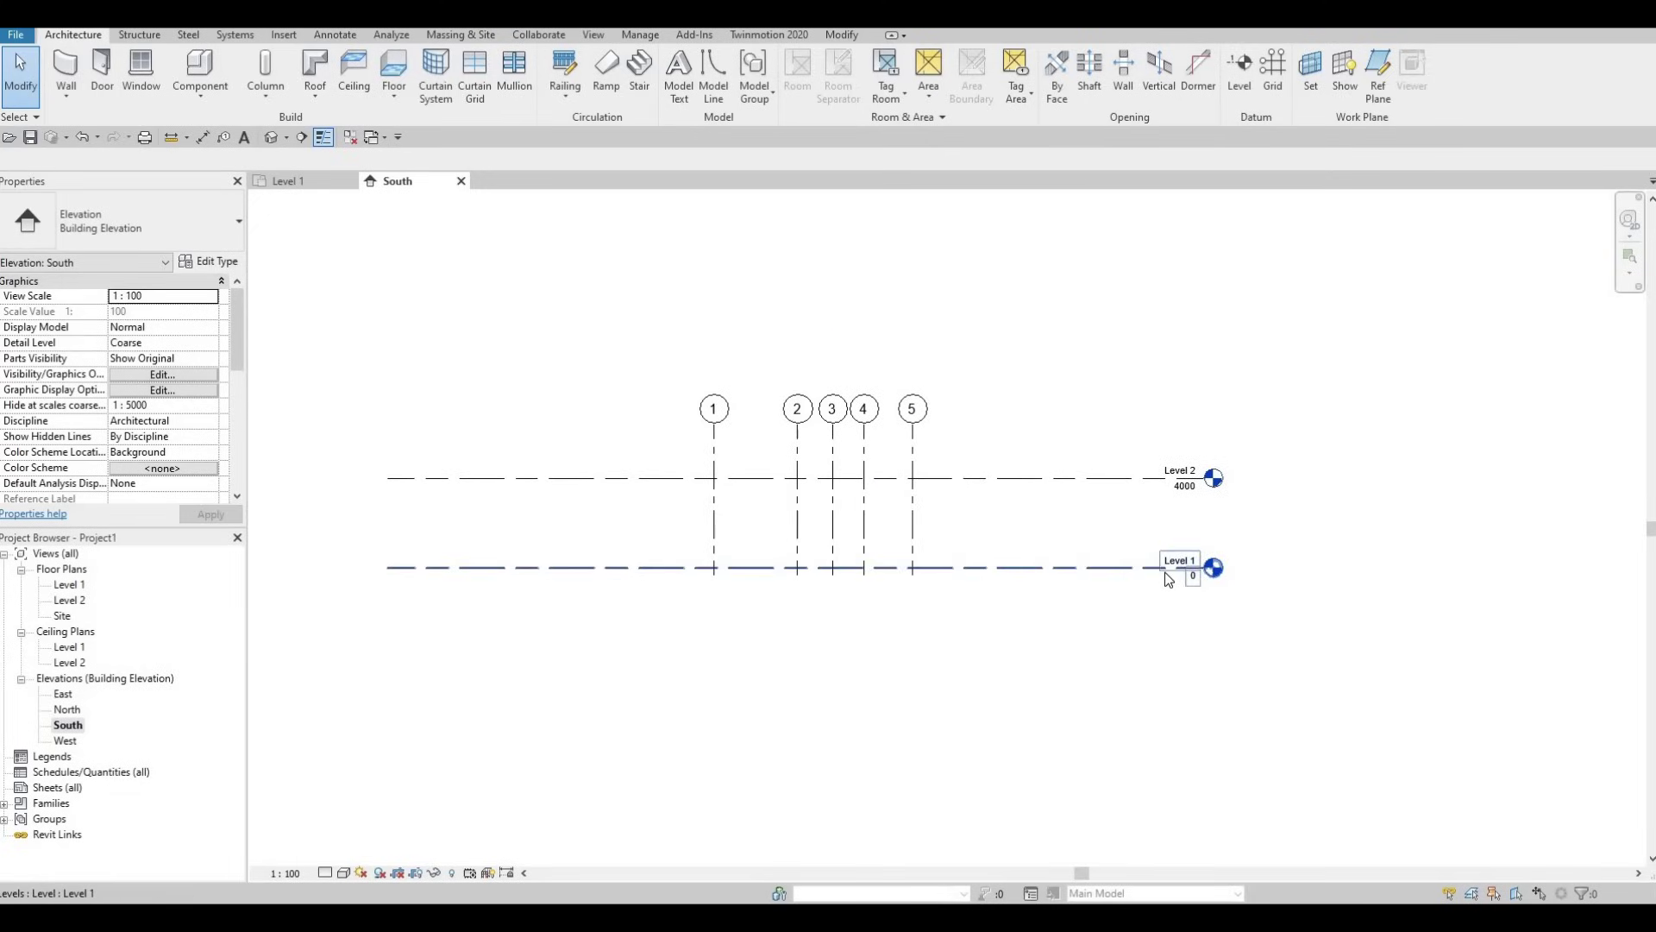
left_click(1182, 503)
left_click(1195, 578)
left_click(1193, 577)
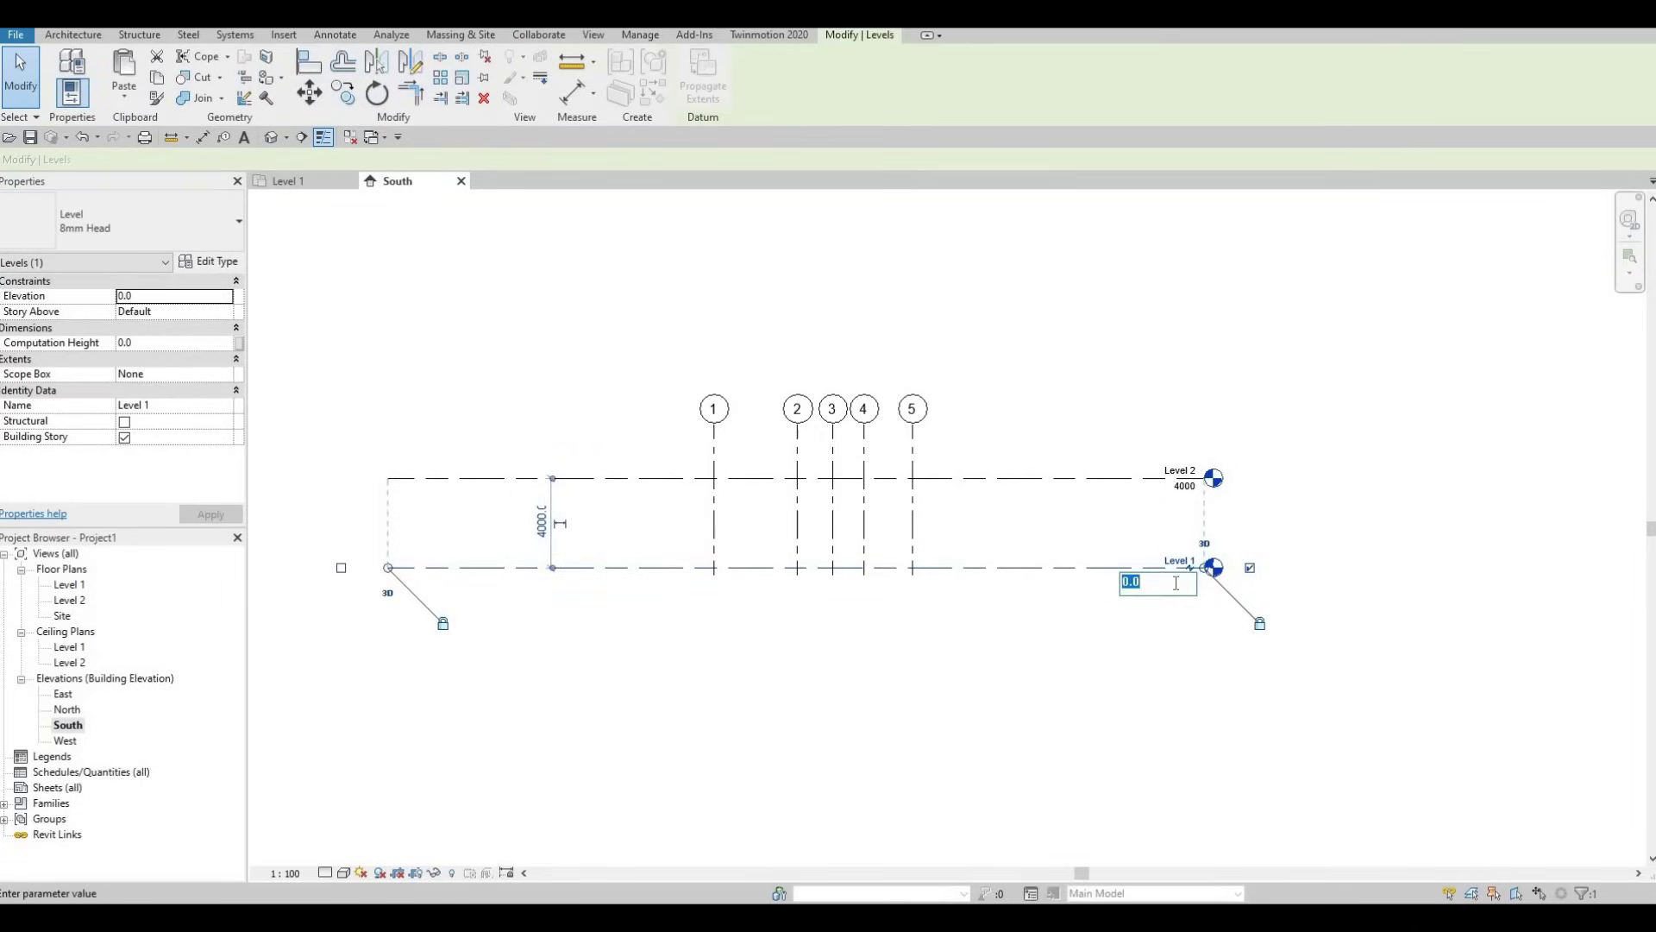
type("400")
key("Return")
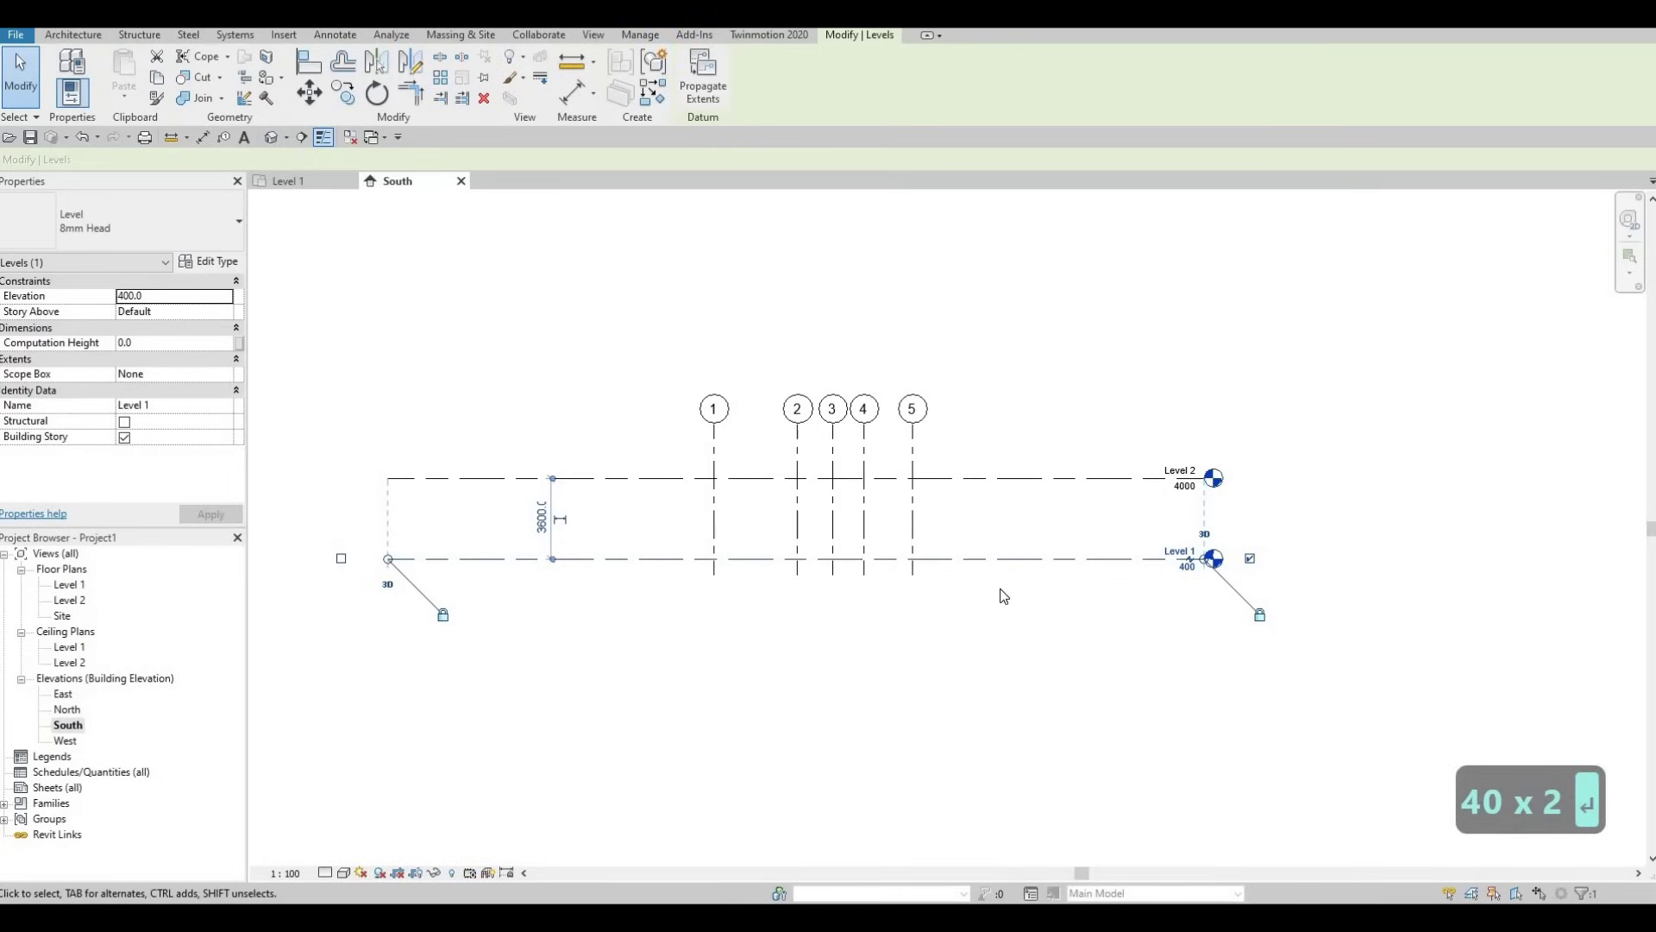
Set the elevation of Level 2 to 3400
left_click(1175, 496)
left_click(1178, 491)
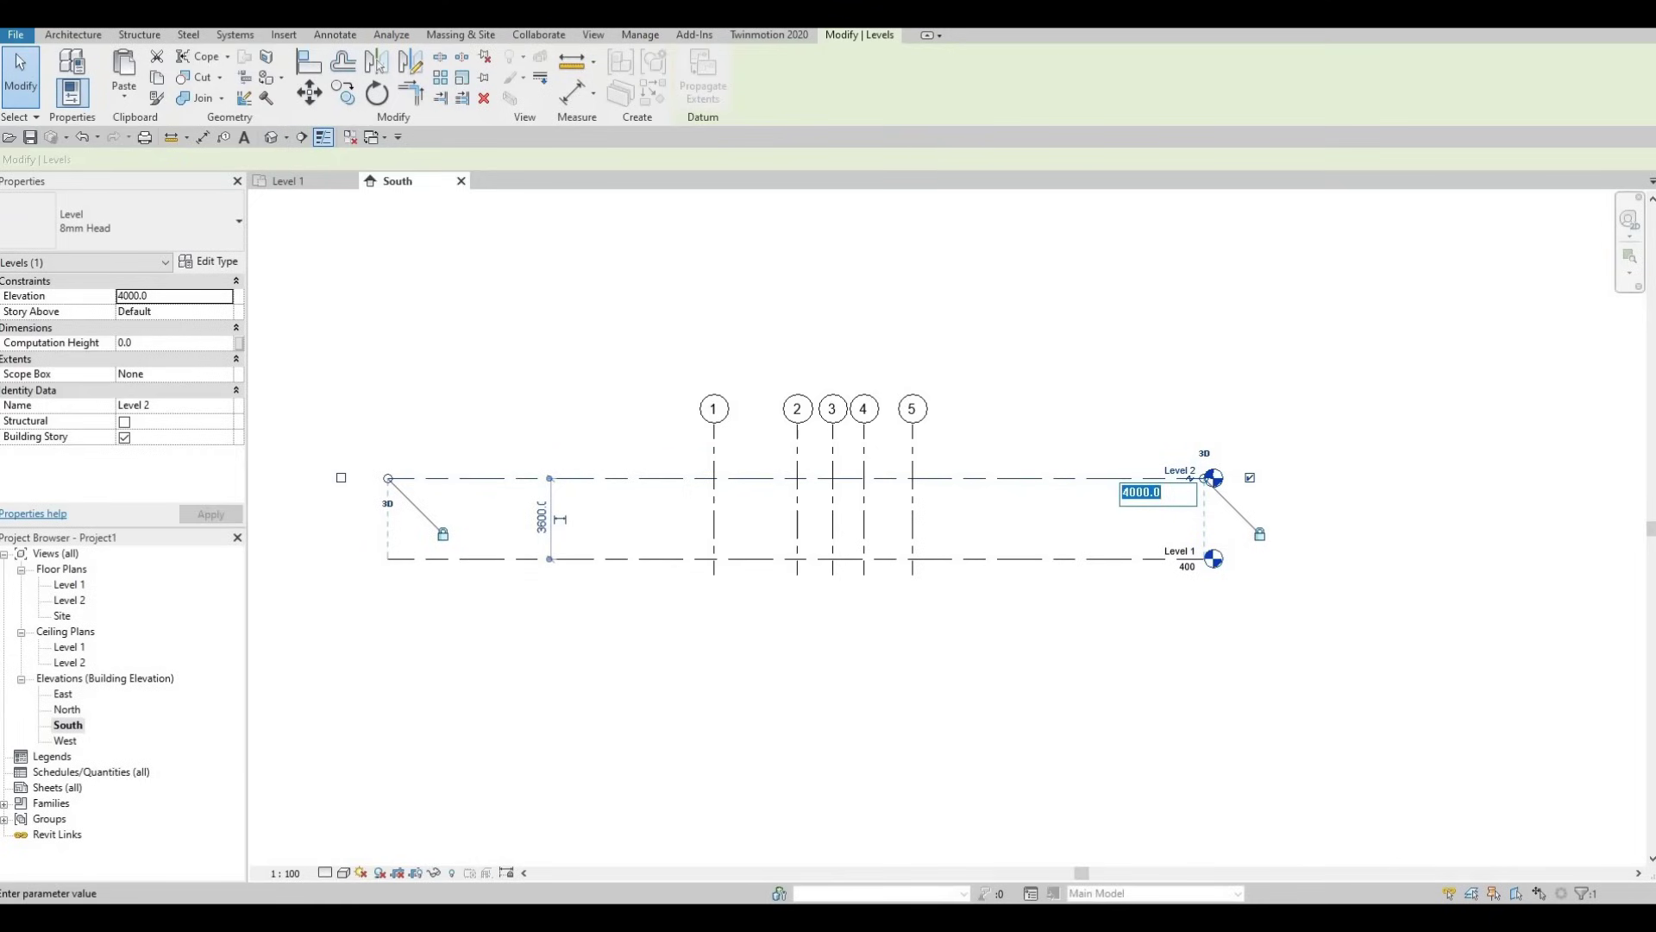
type("3400")
key("Return")
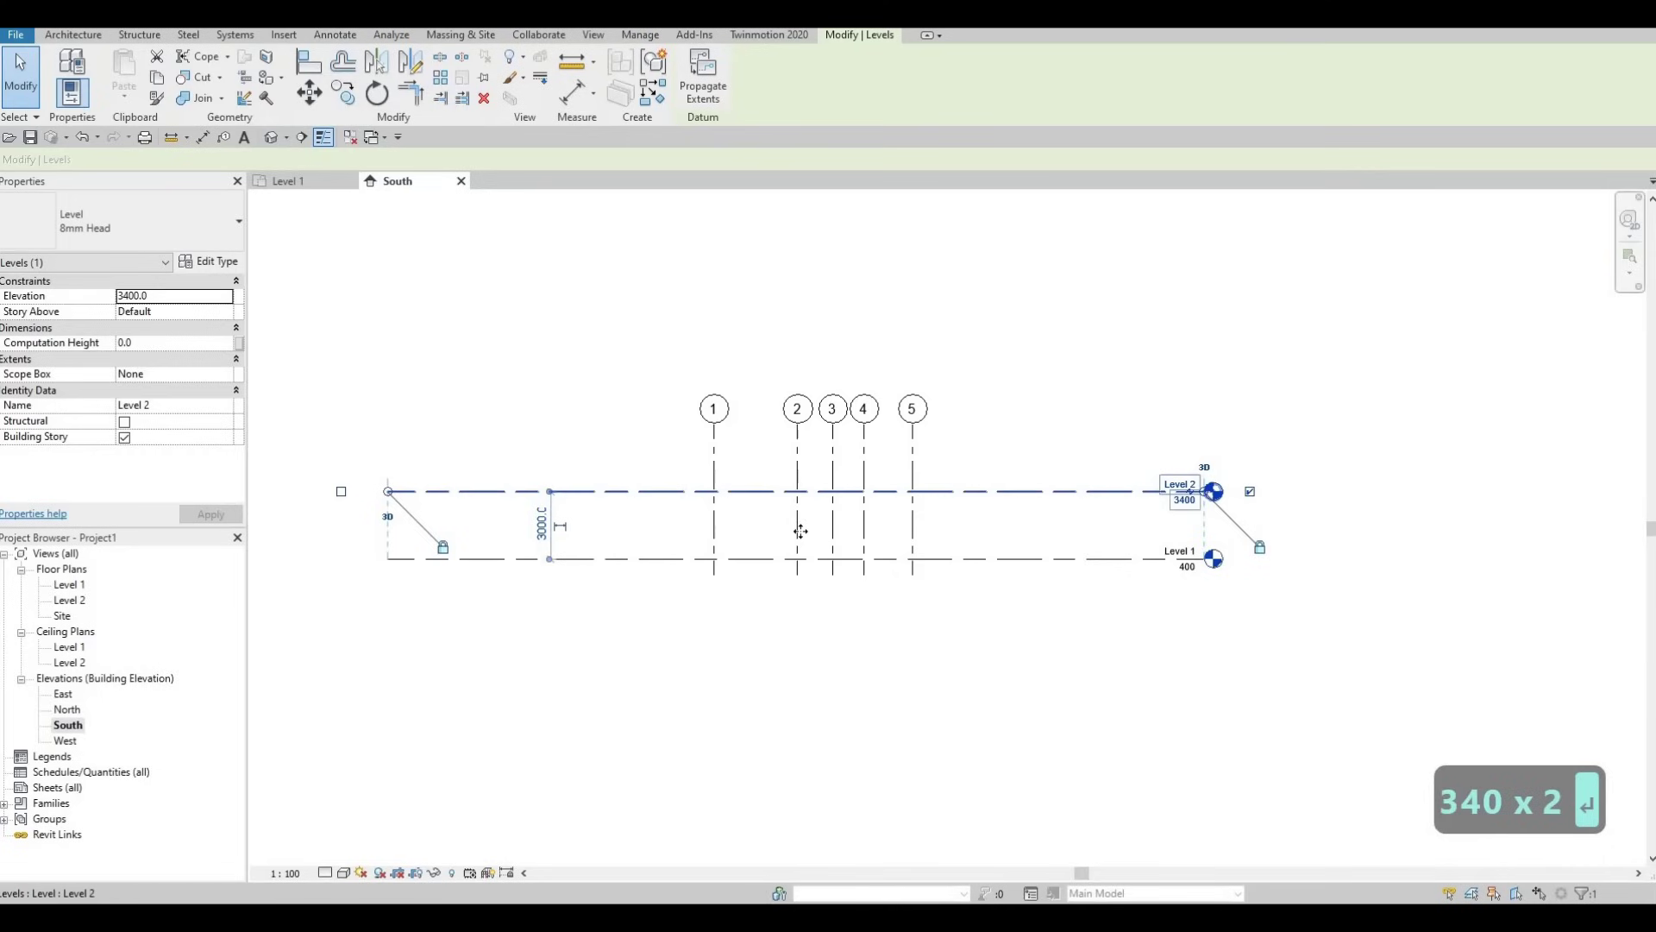
key("Escape")
key("Escape")
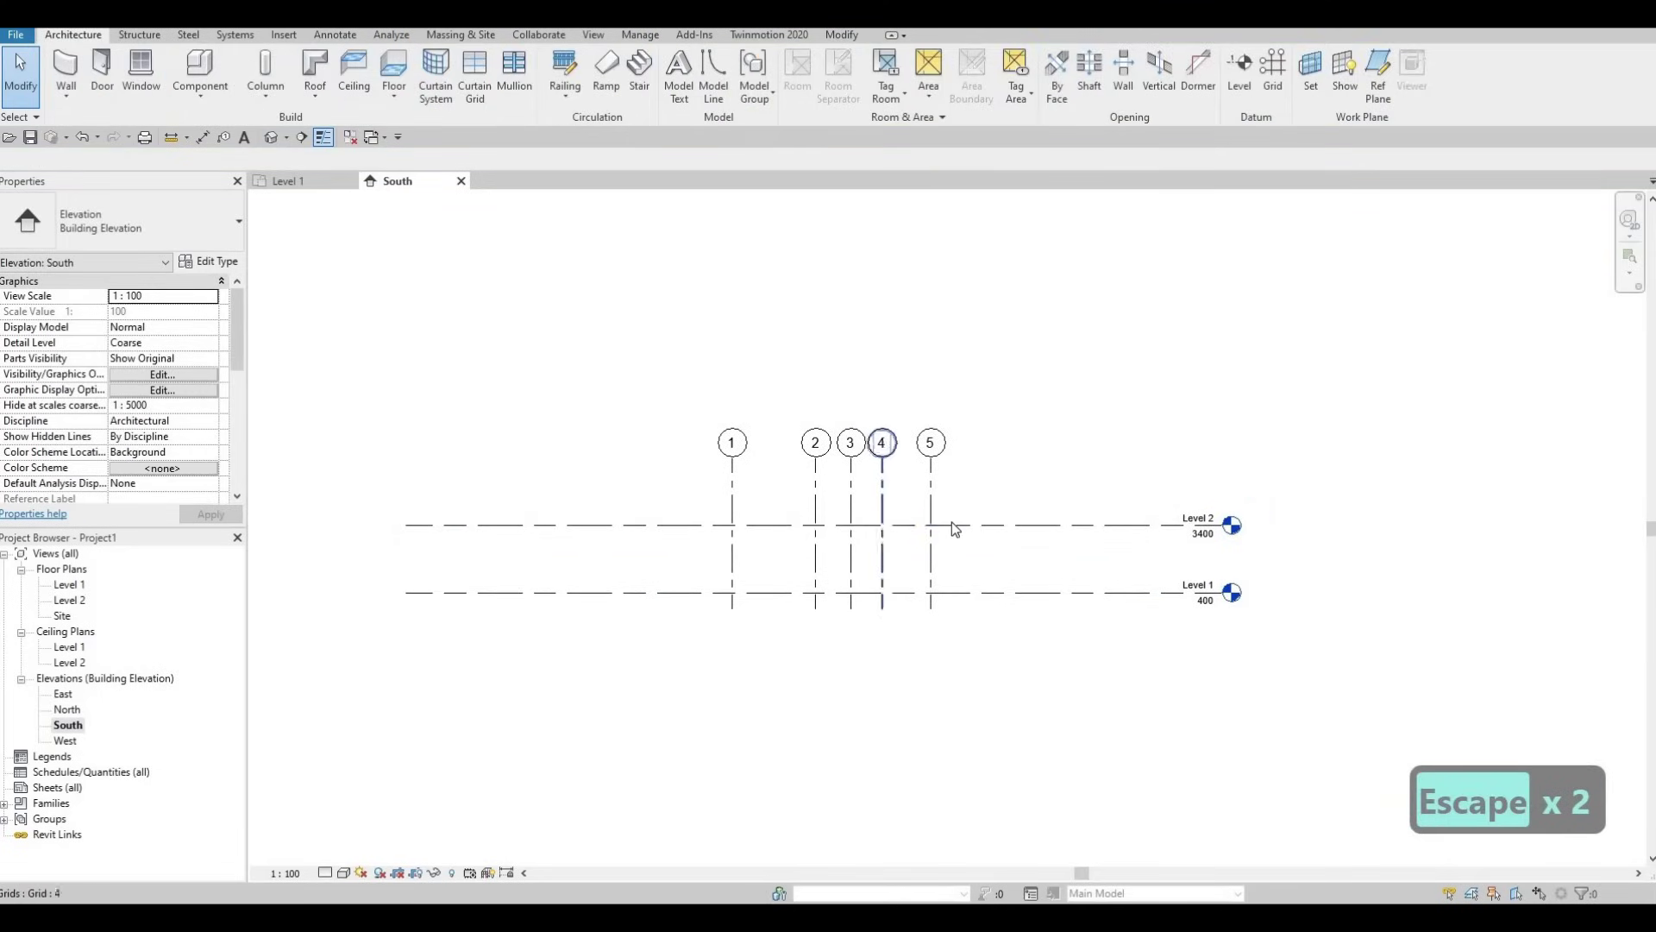
Copy Level 2 straight upward by about 3300 to make a third level
left_click(955, 526)
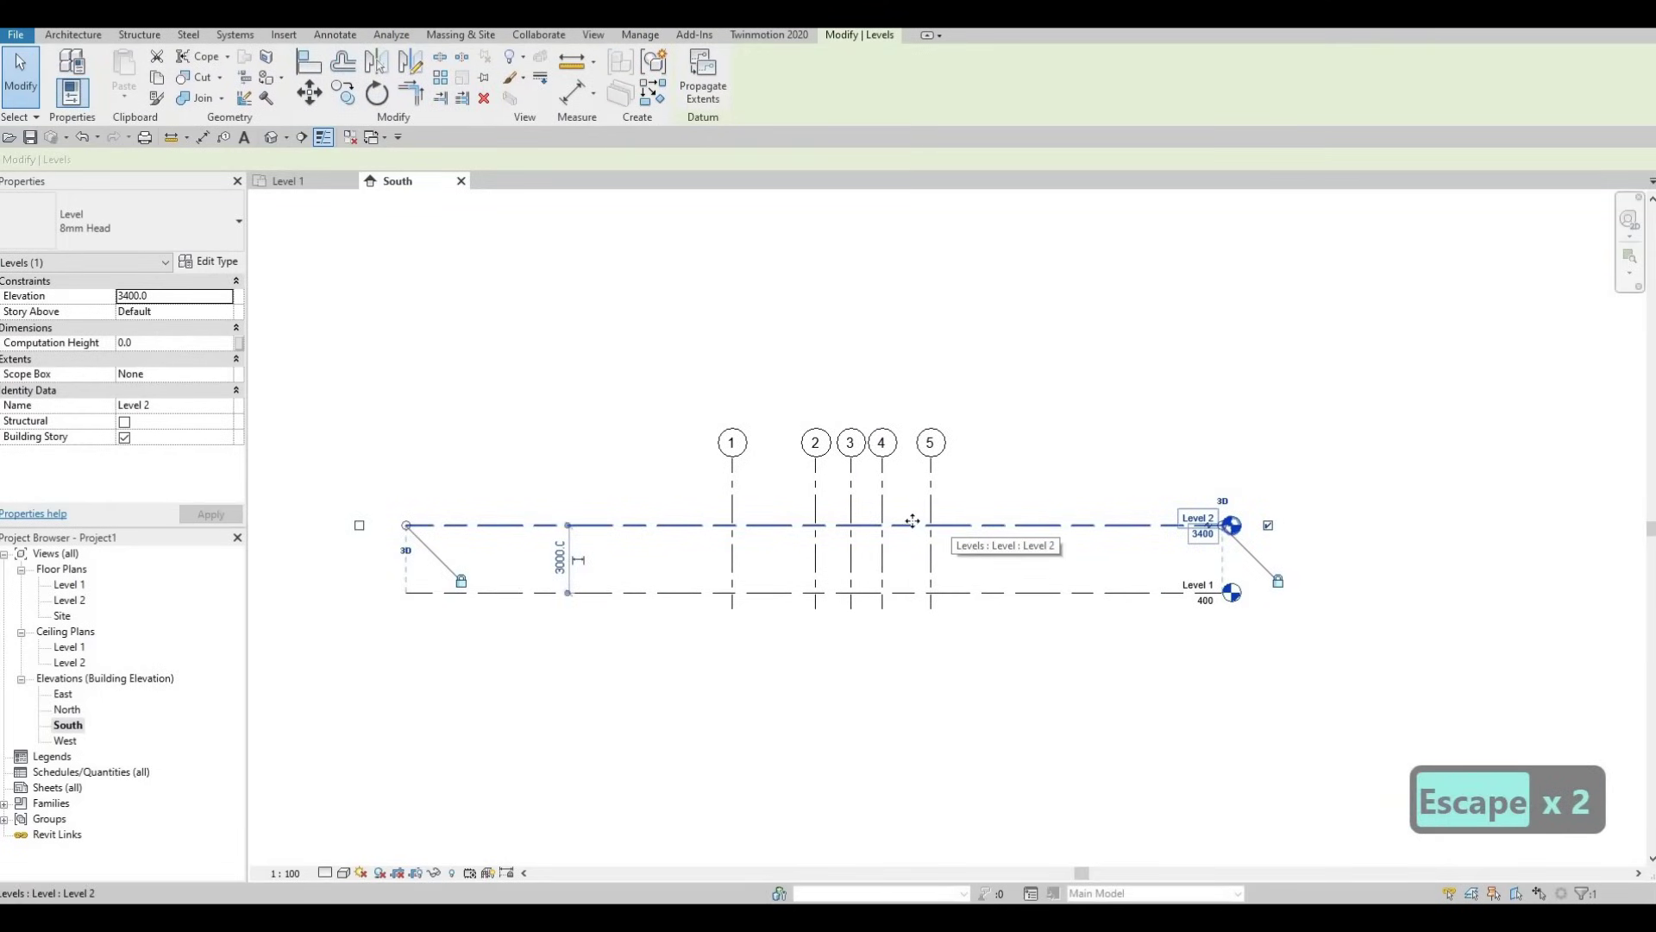
key("c")
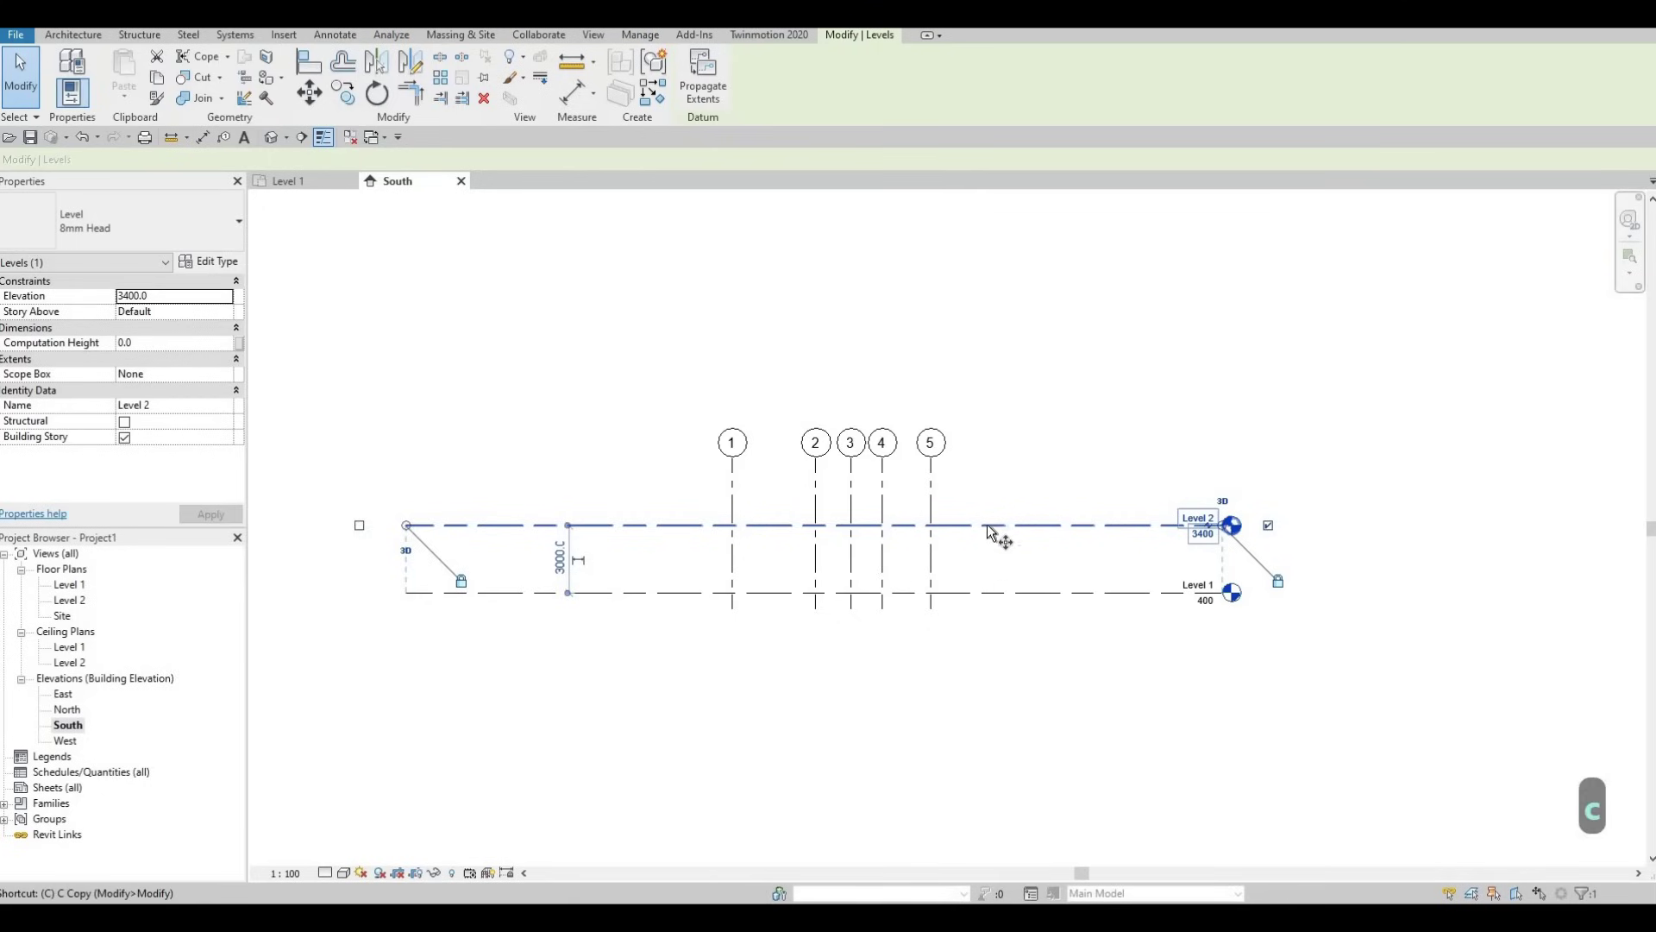
key("o")
left_click(988, 526)
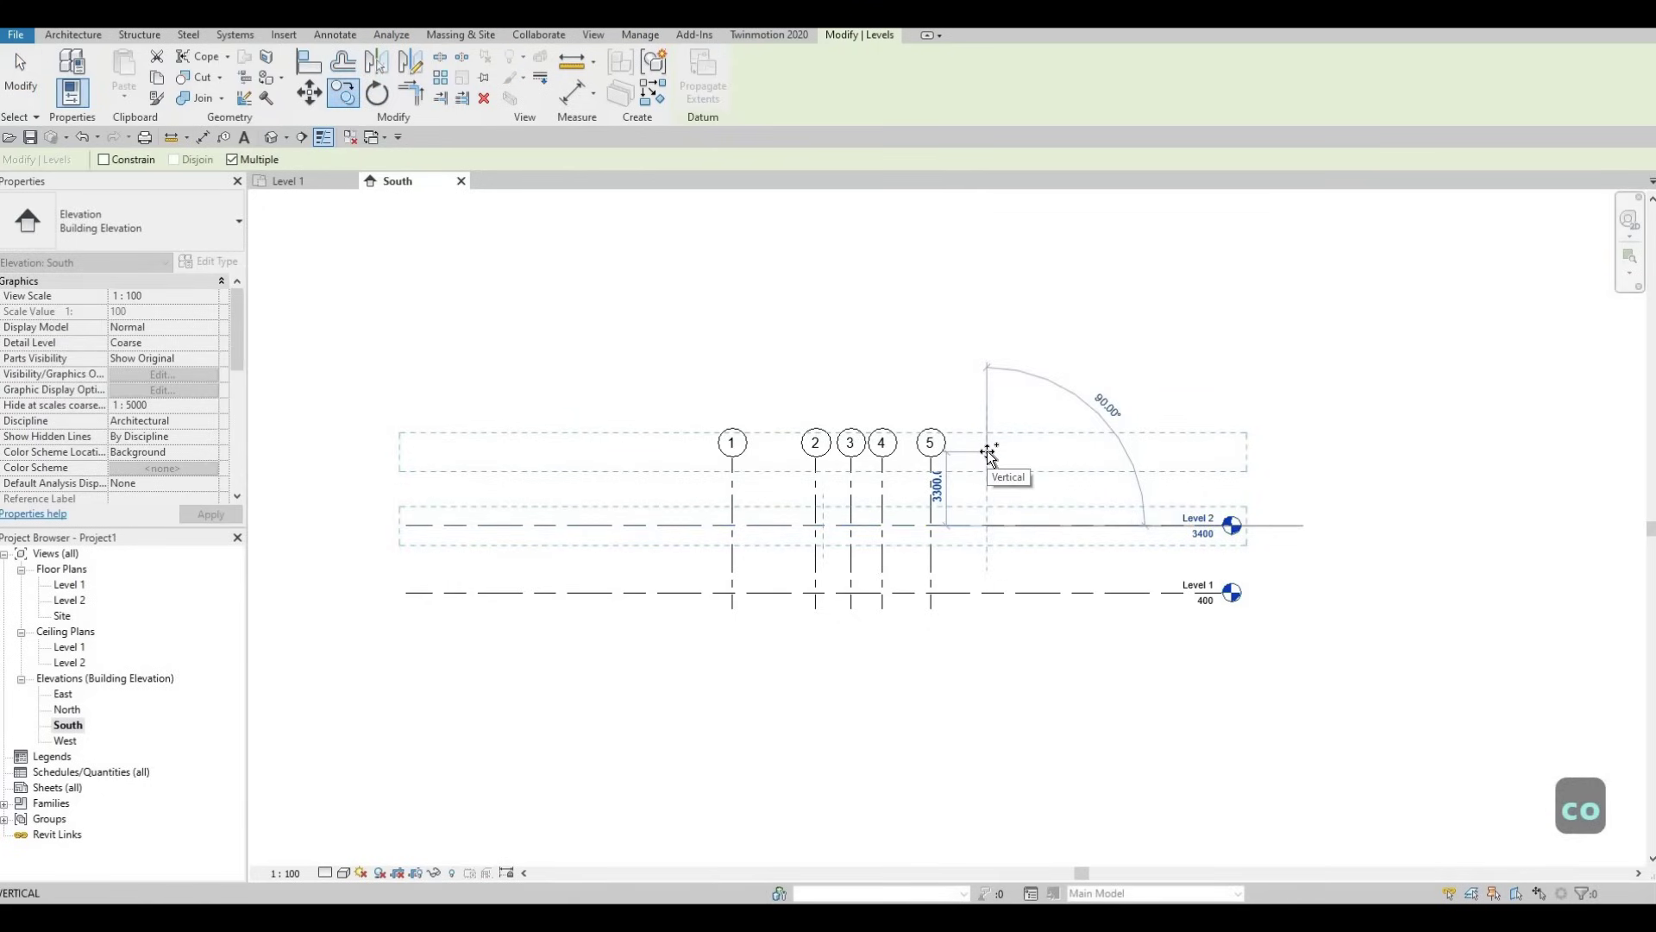
left_click(988, 452)
key("Escape")
key("Escape")
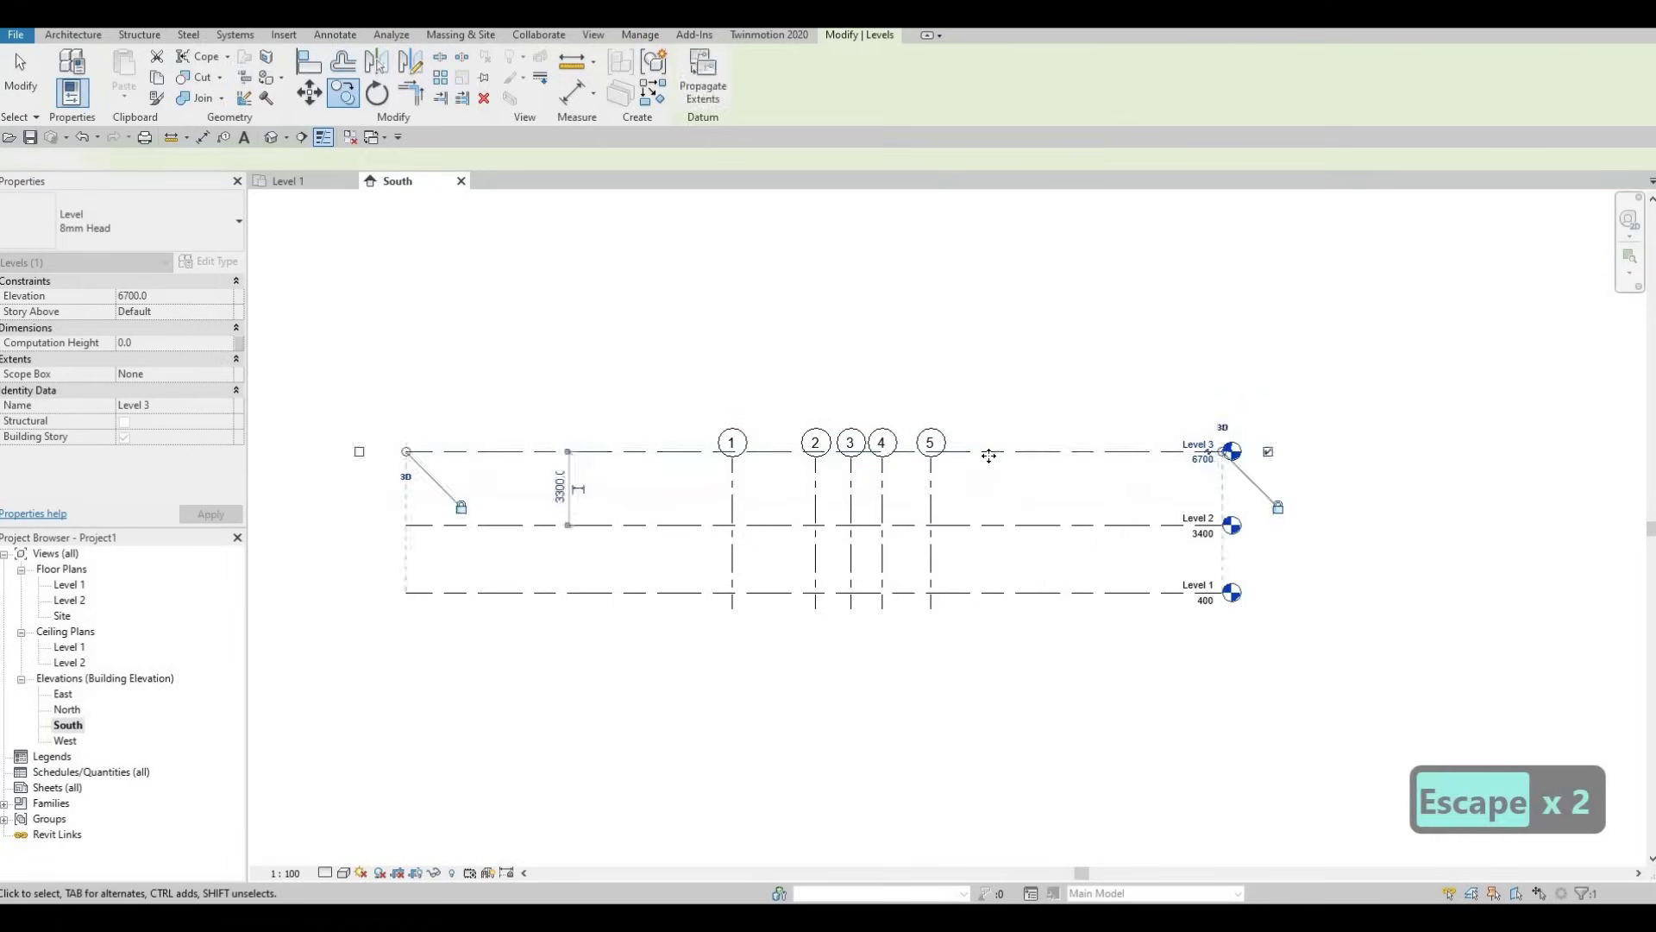
Set the distance between the copied level and Level 2 to 3000
left_click(578, 489)
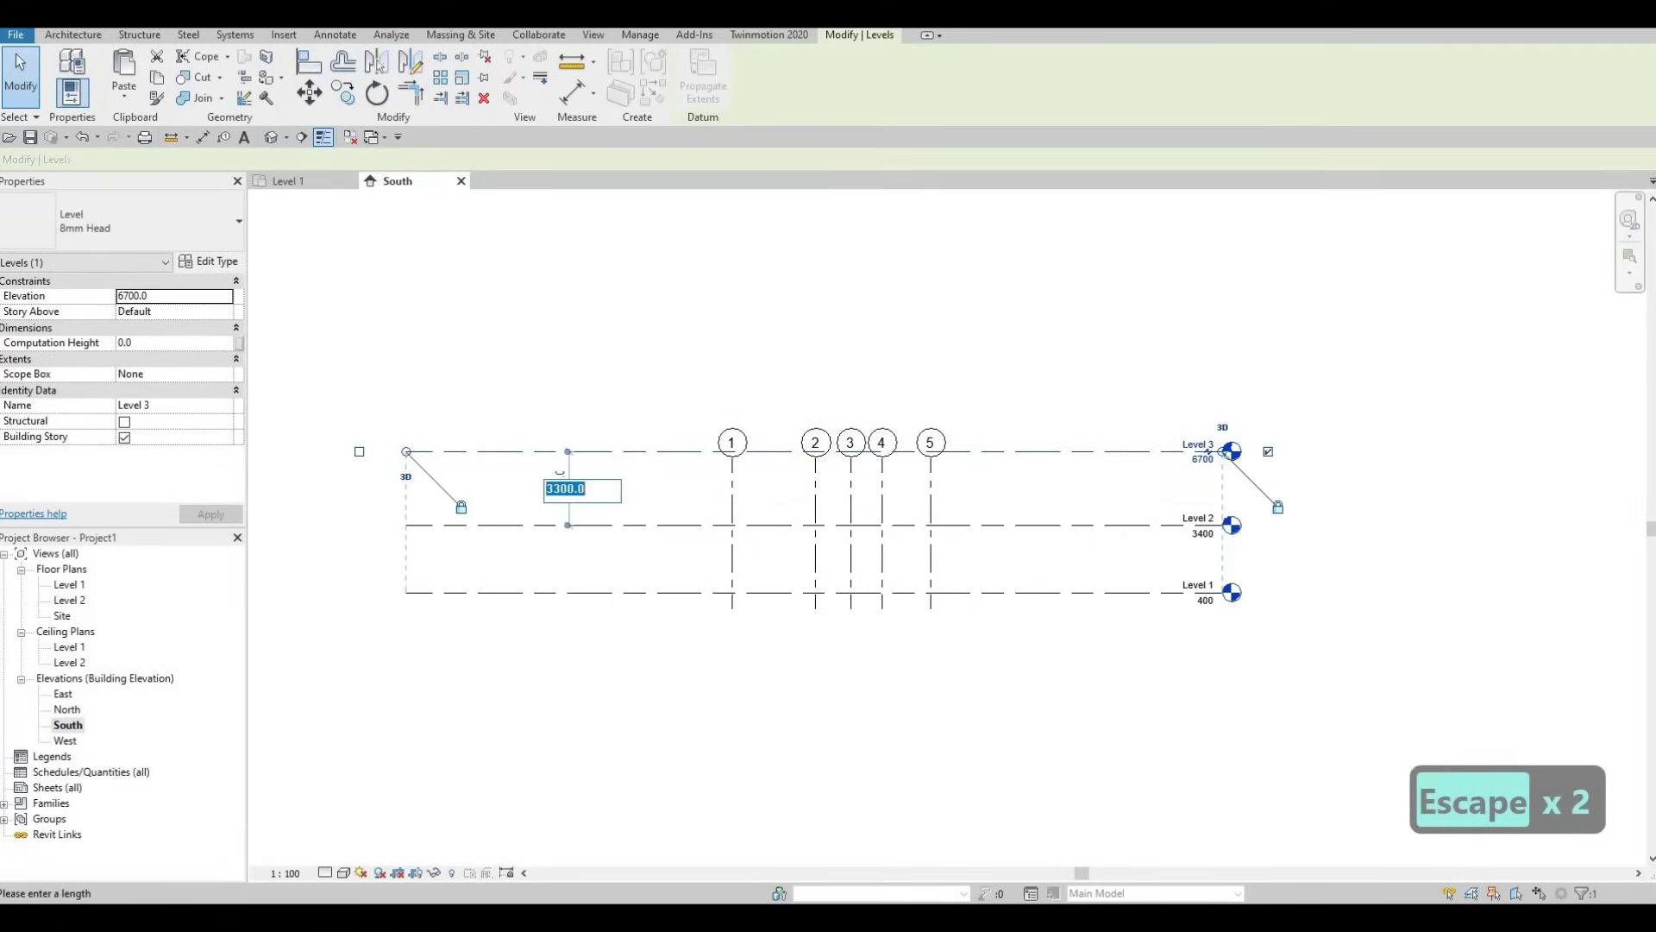
type("3000")
key("Return")
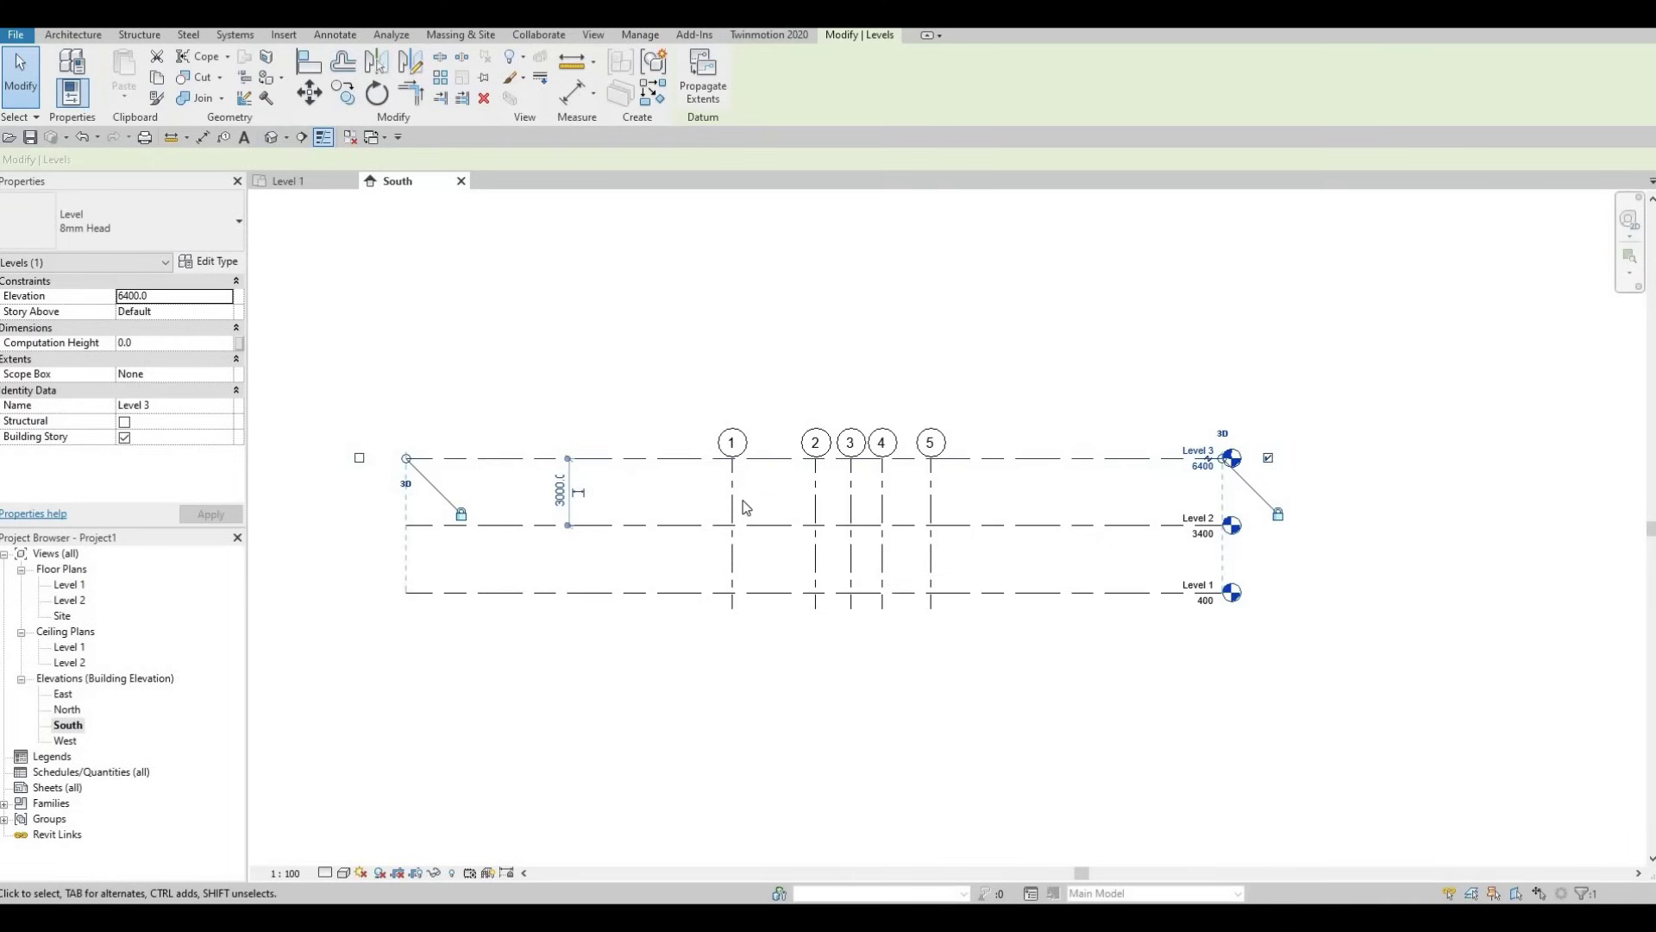
Create a floor plan view for Level 3, then close that view and return to the South elevation
key("F1")
left_click(592, 36)
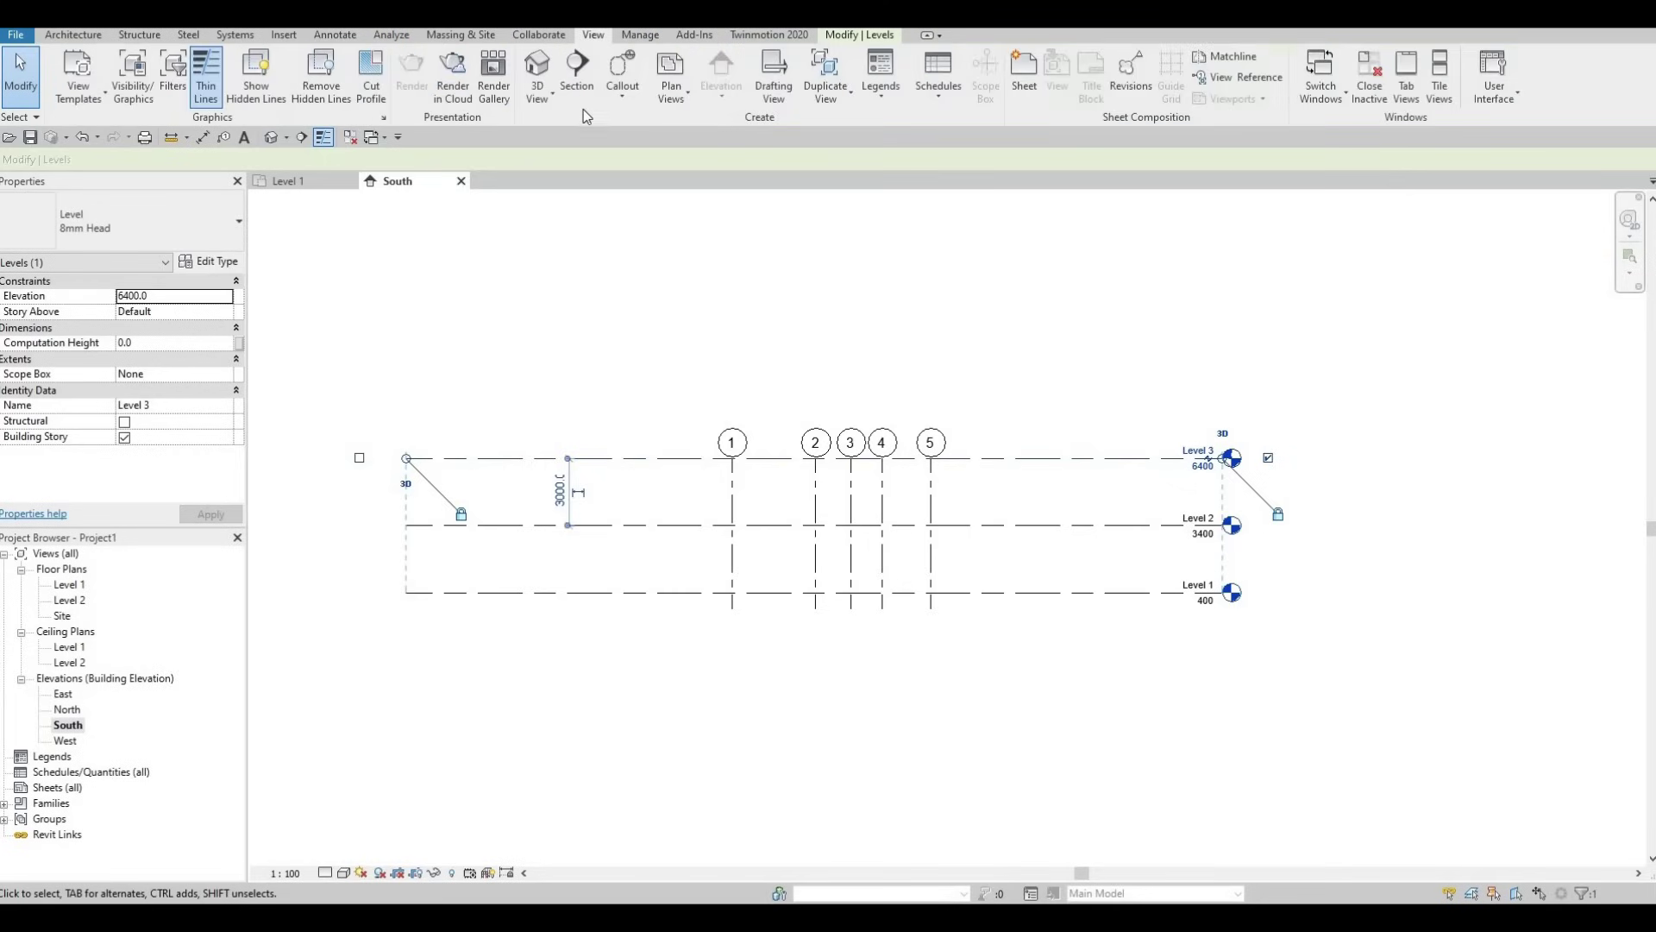
left_click(670, 95)
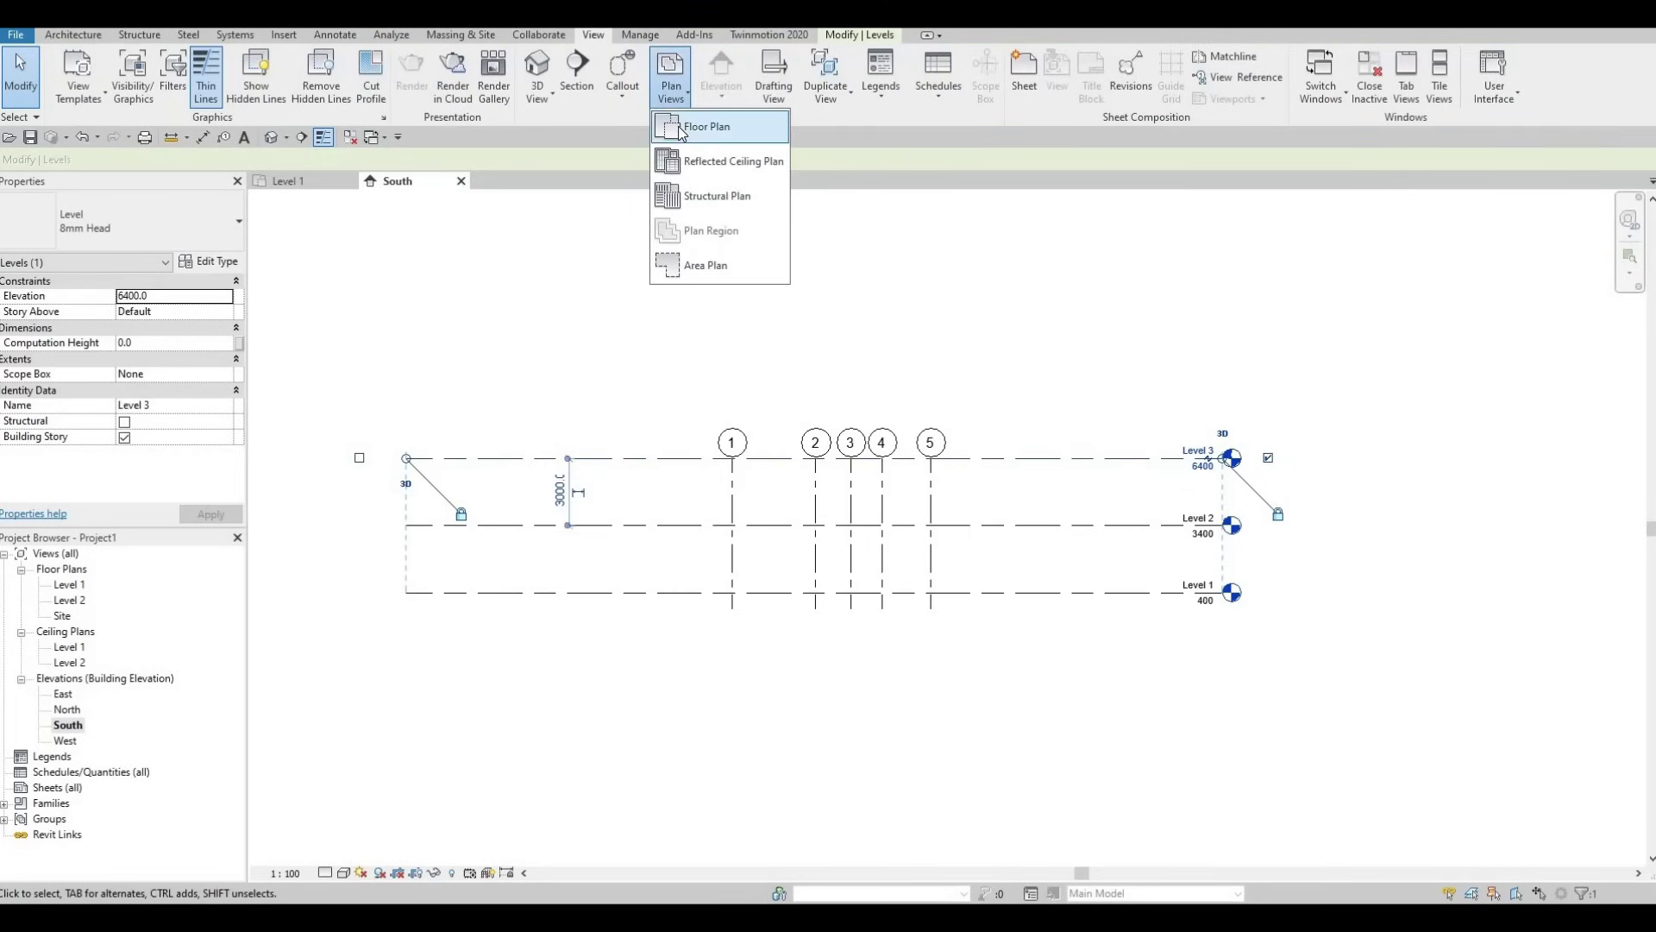
left_click(681, 128)
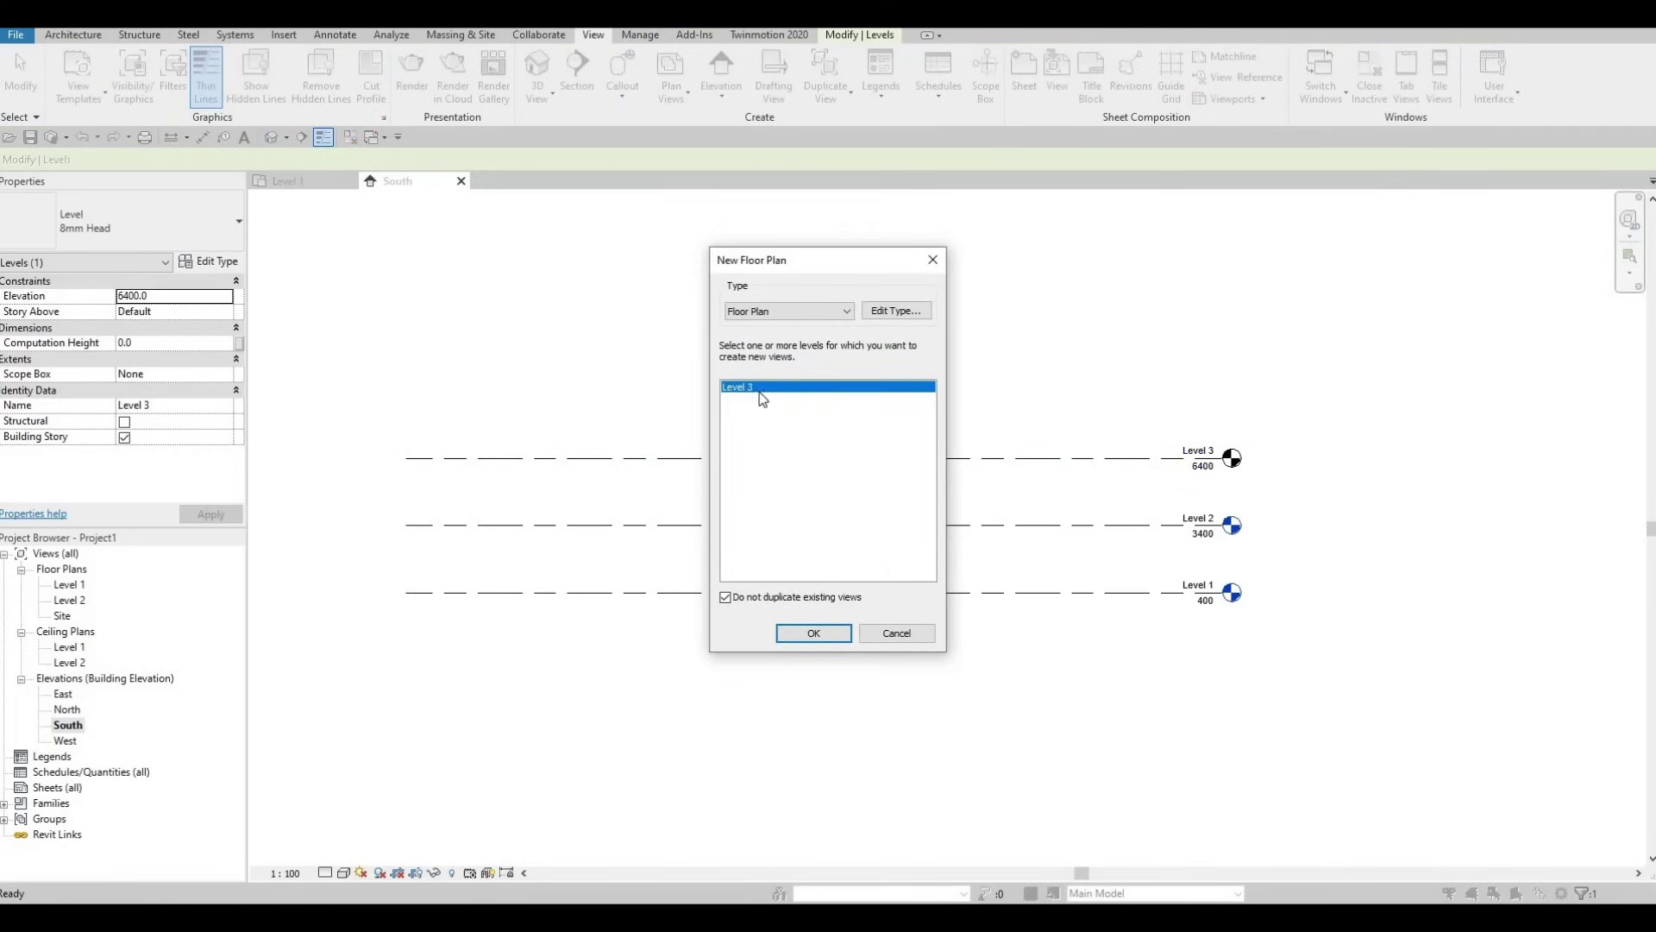
left_click(813, 633)
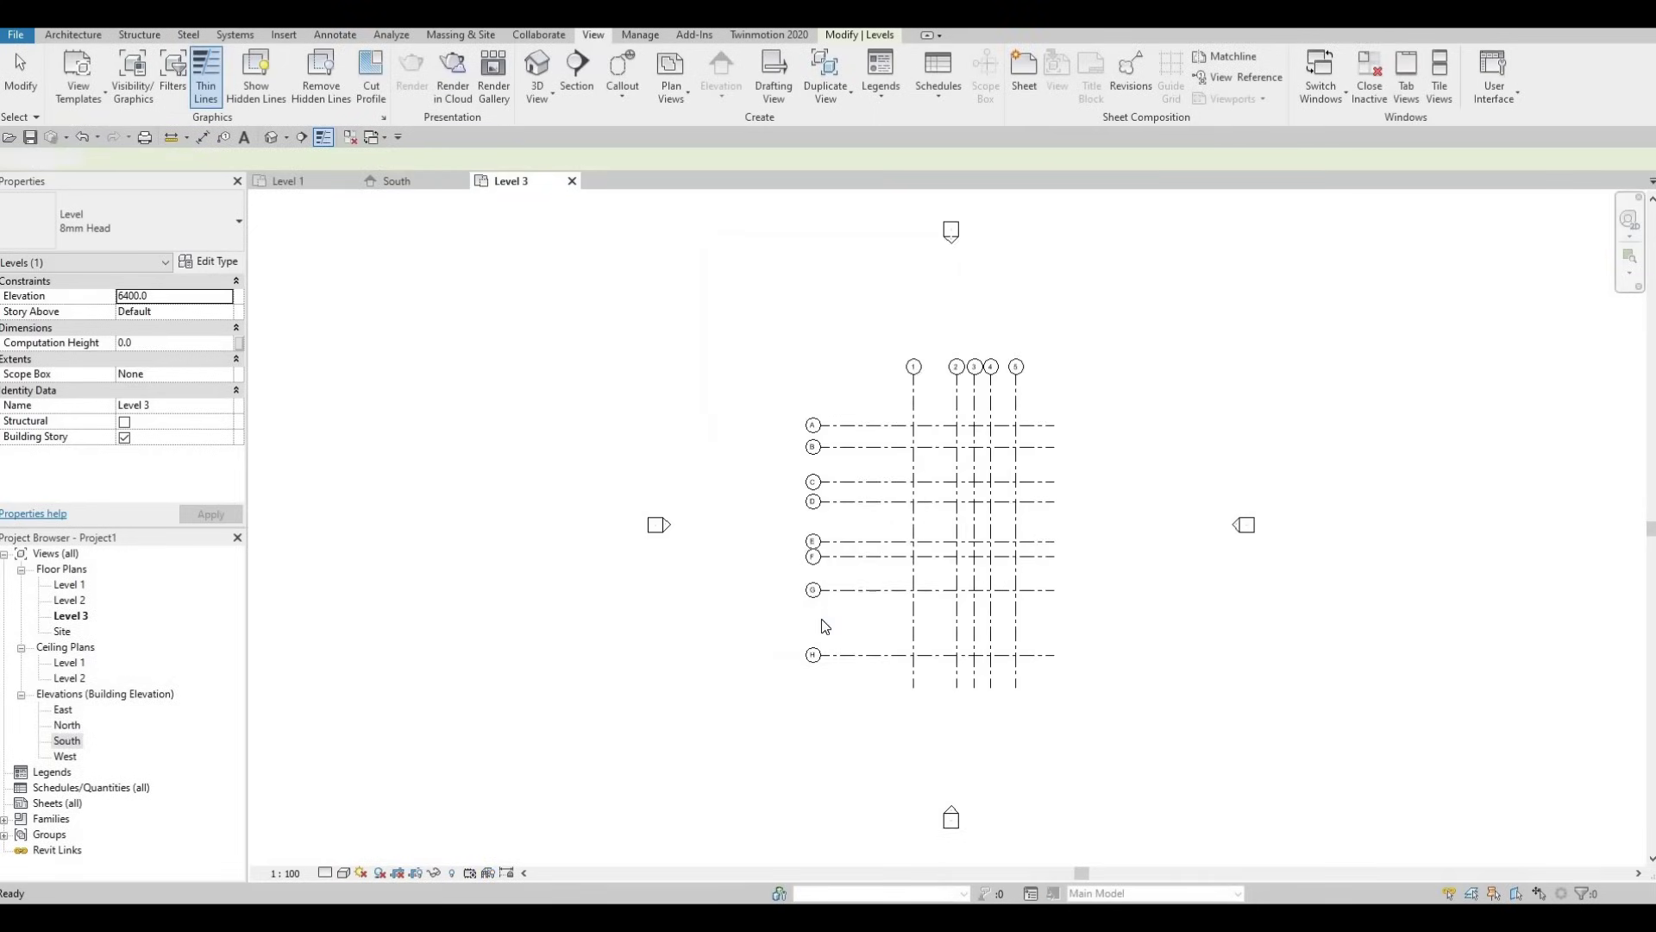
left_click(572, 182)
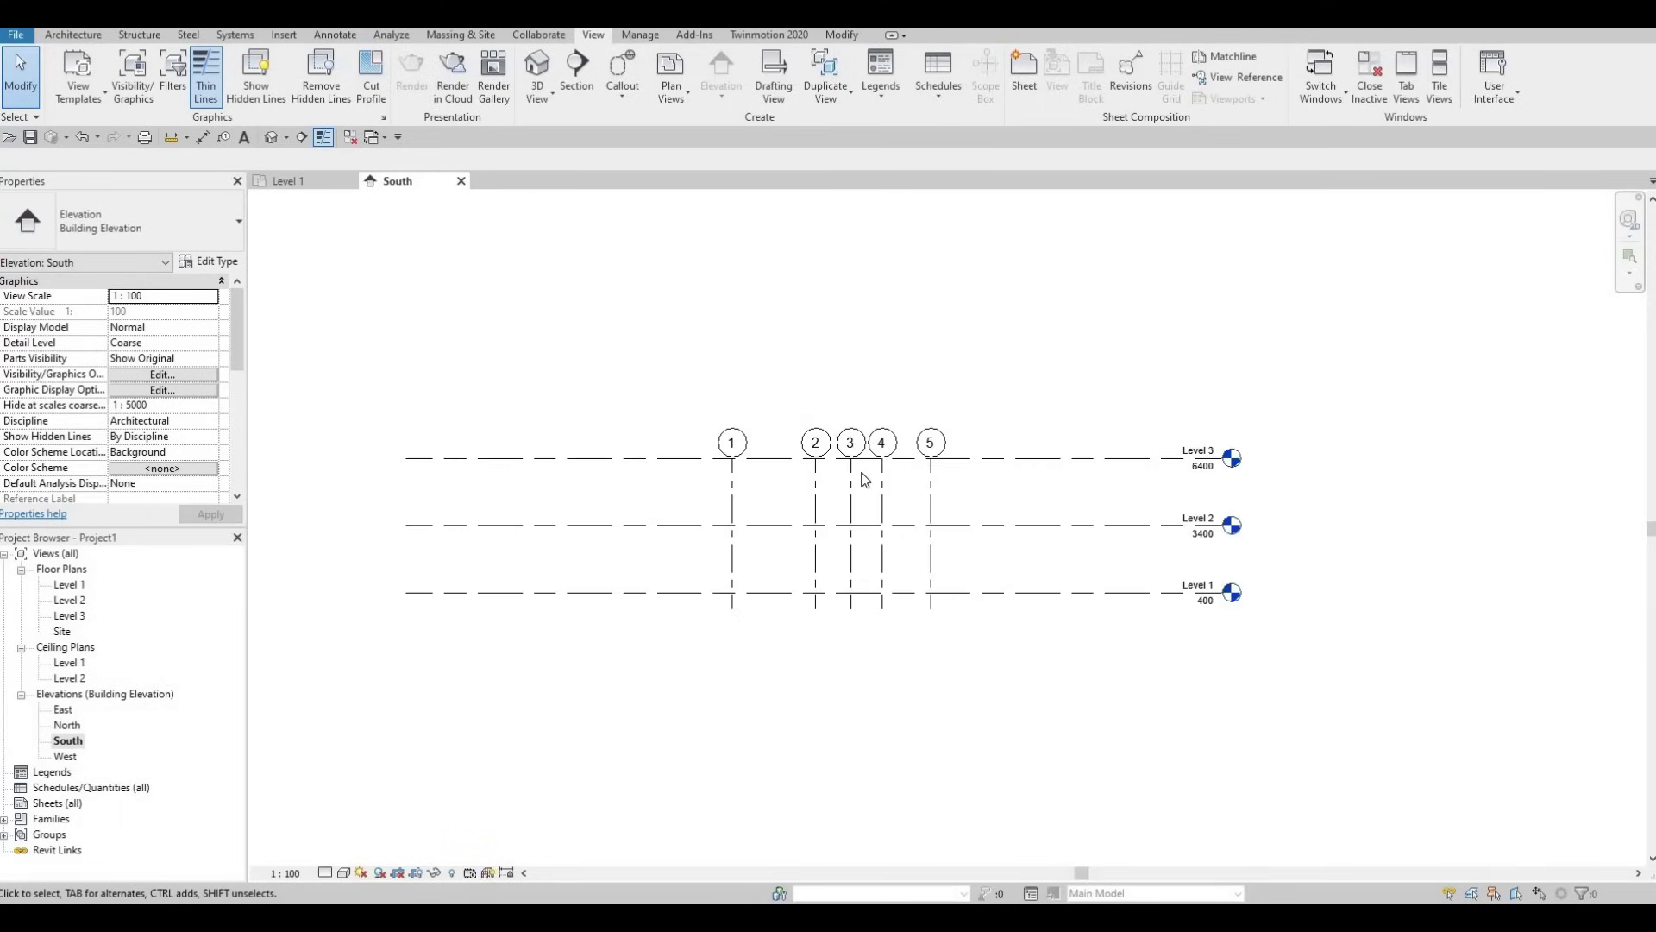
Undo the Level 3 floor plan creation, the spacing change and the copying of Level 2
key("ctrl+z")
key("ctrl+z")
key("ctrl+z")
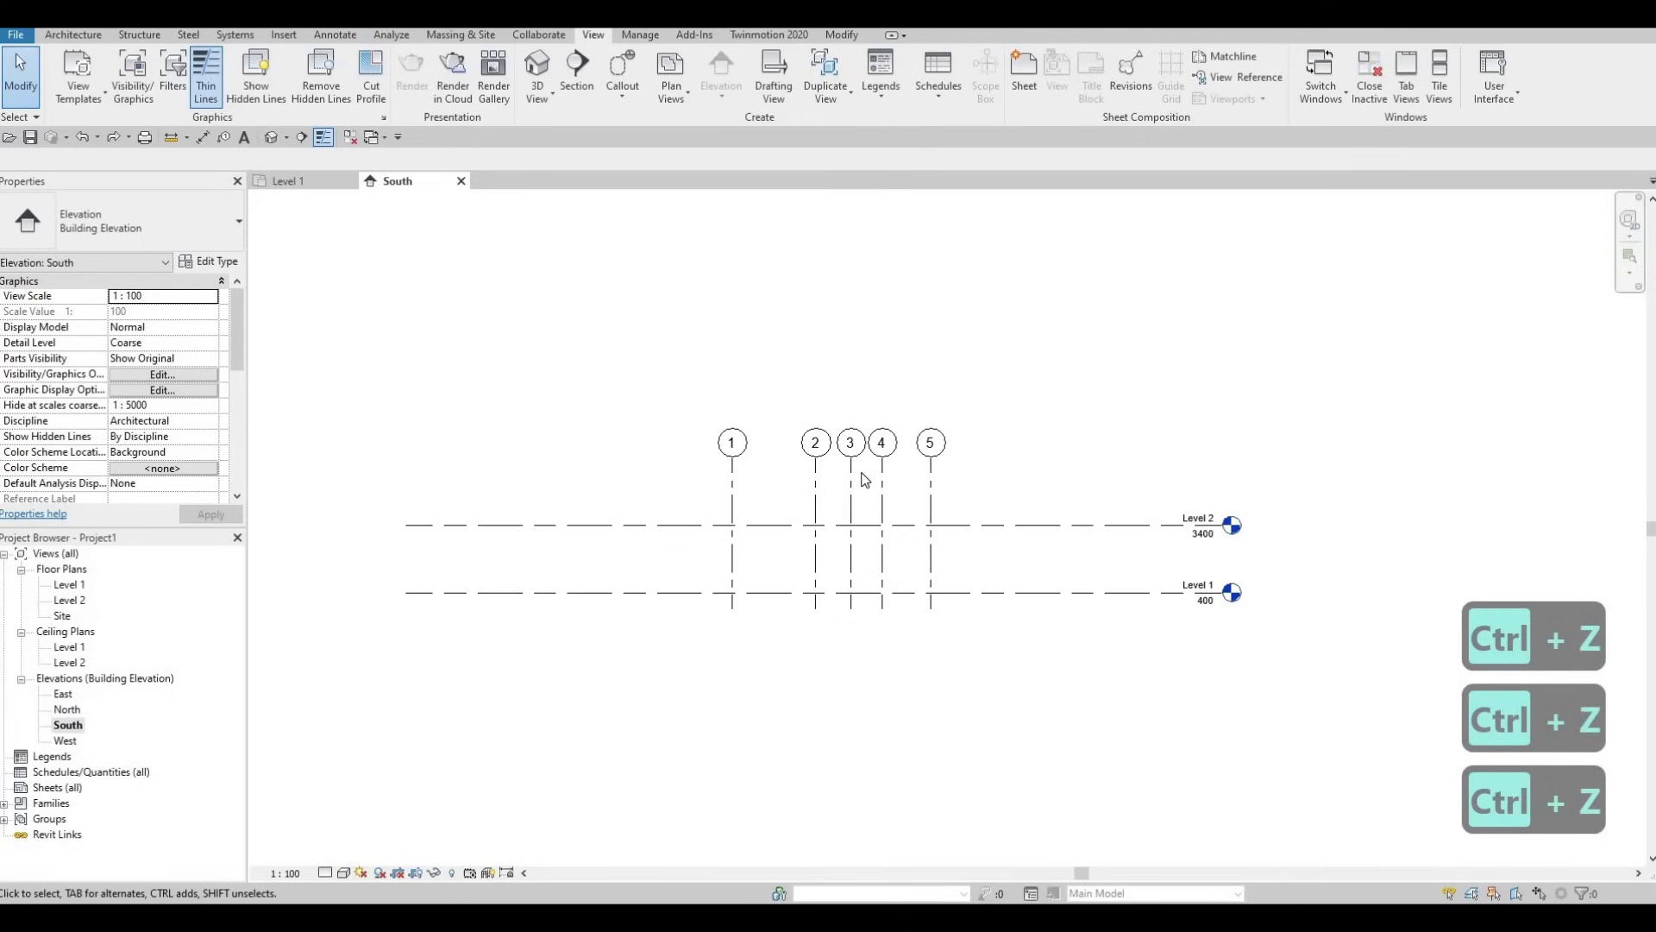
Draw a new level 3000 above Level 2 with the Level tool, aligned with both ends of the existing levels and with Make Plan View enabled
left_click(66, 36)
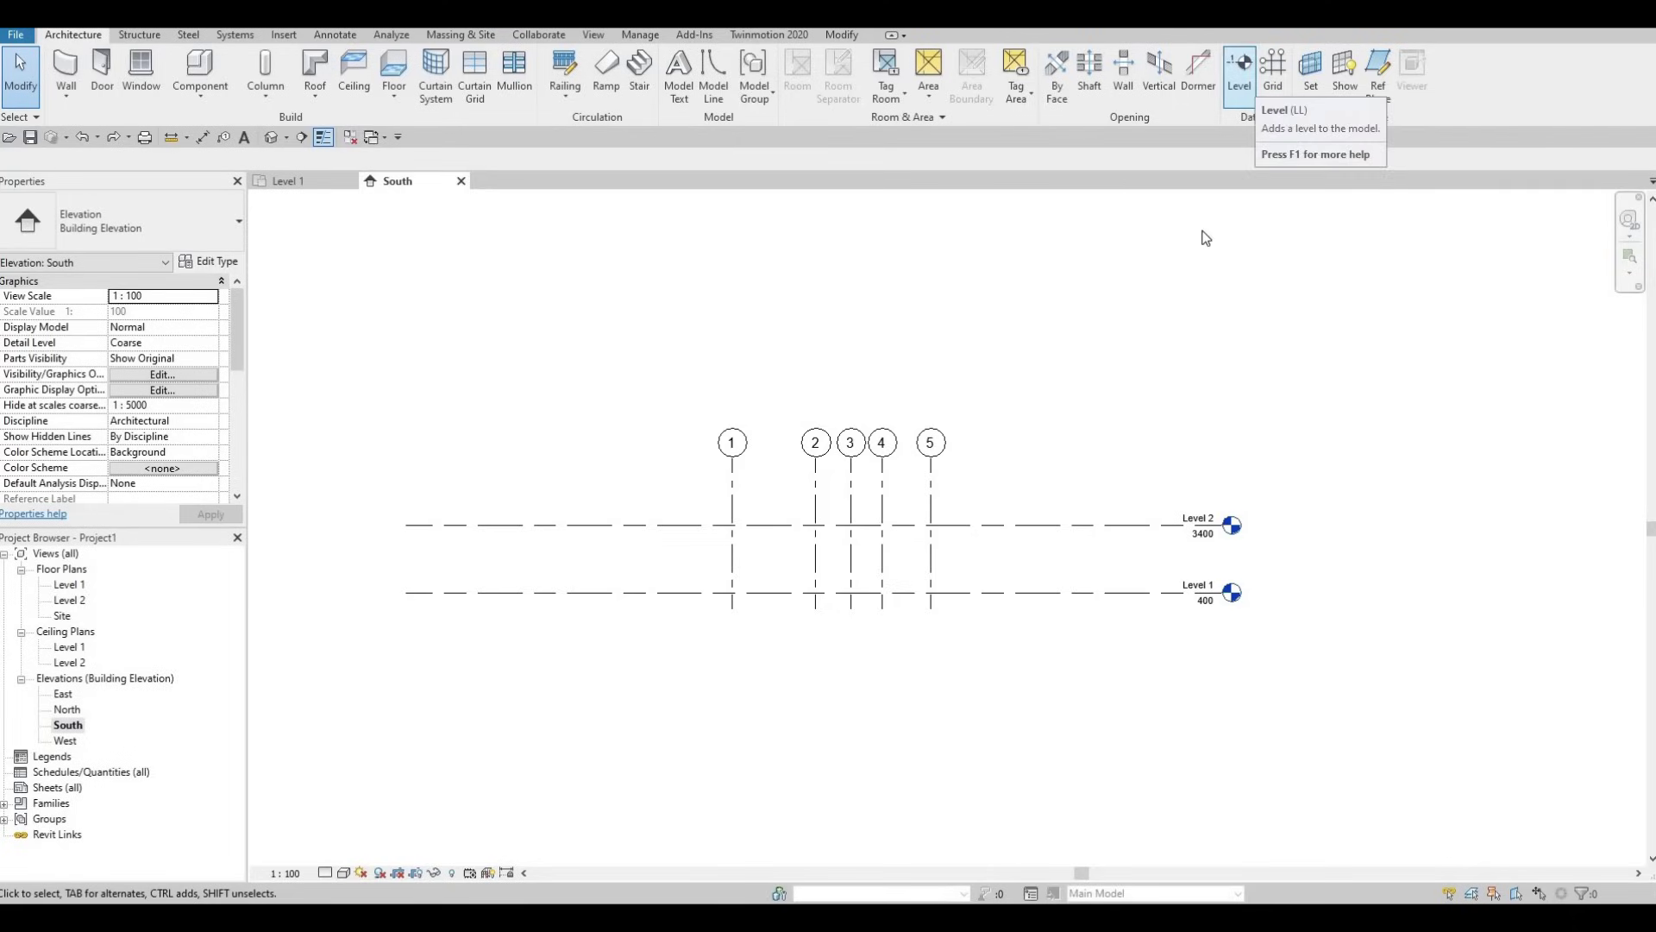
key("l")
key("l")
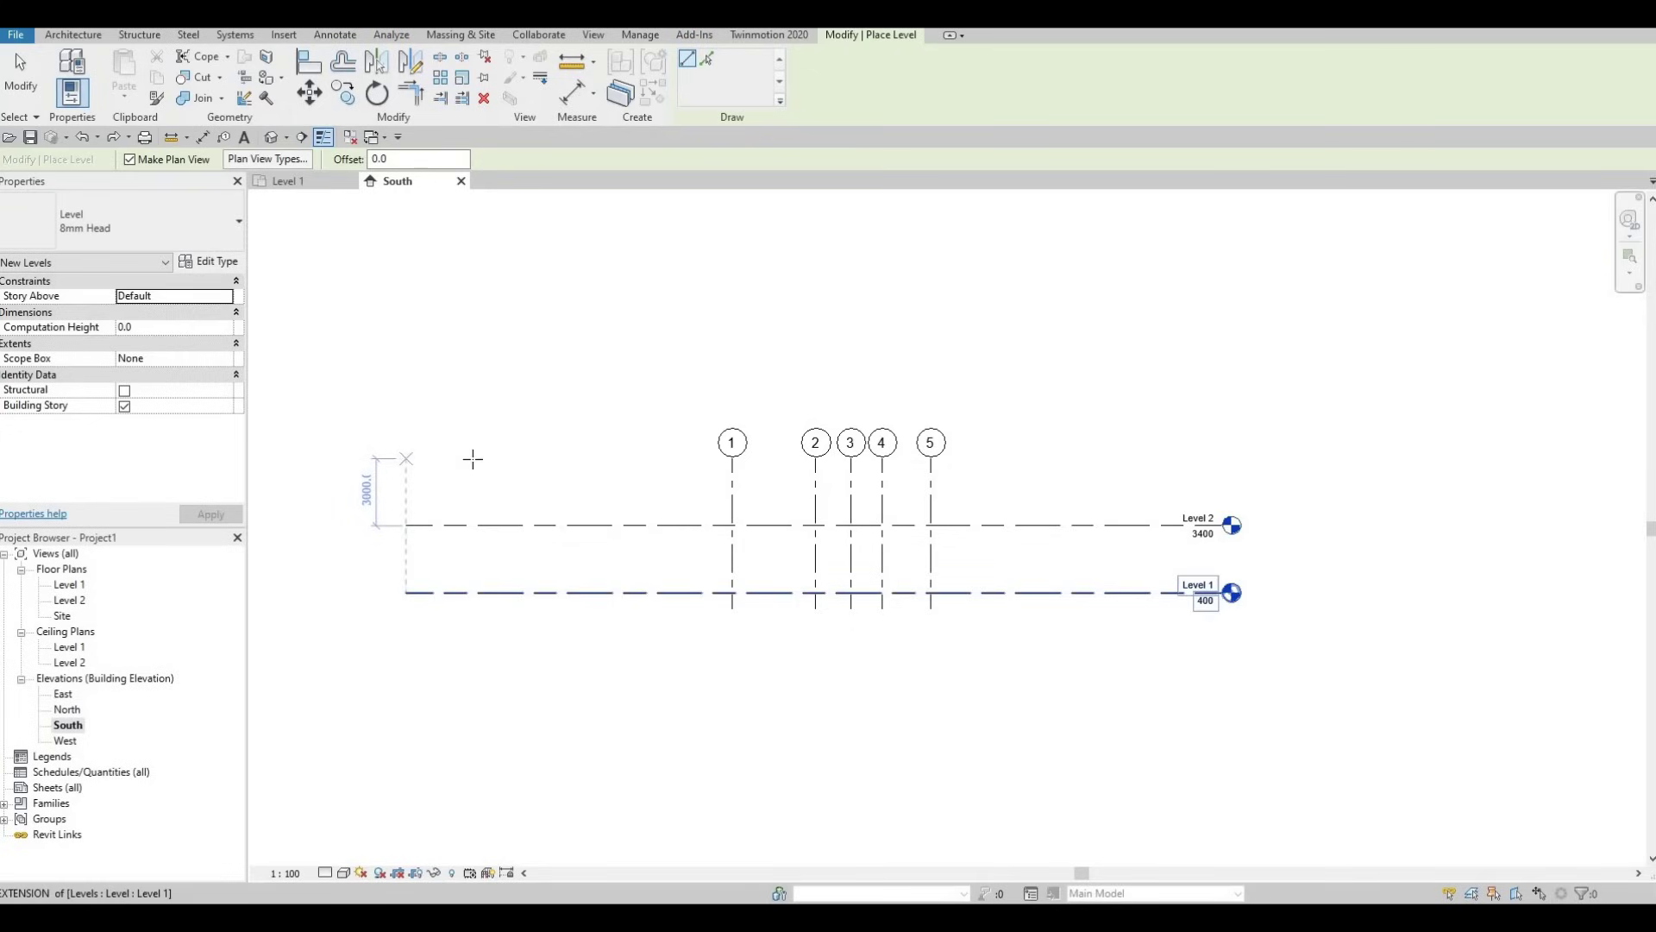
left_click(473, 459)
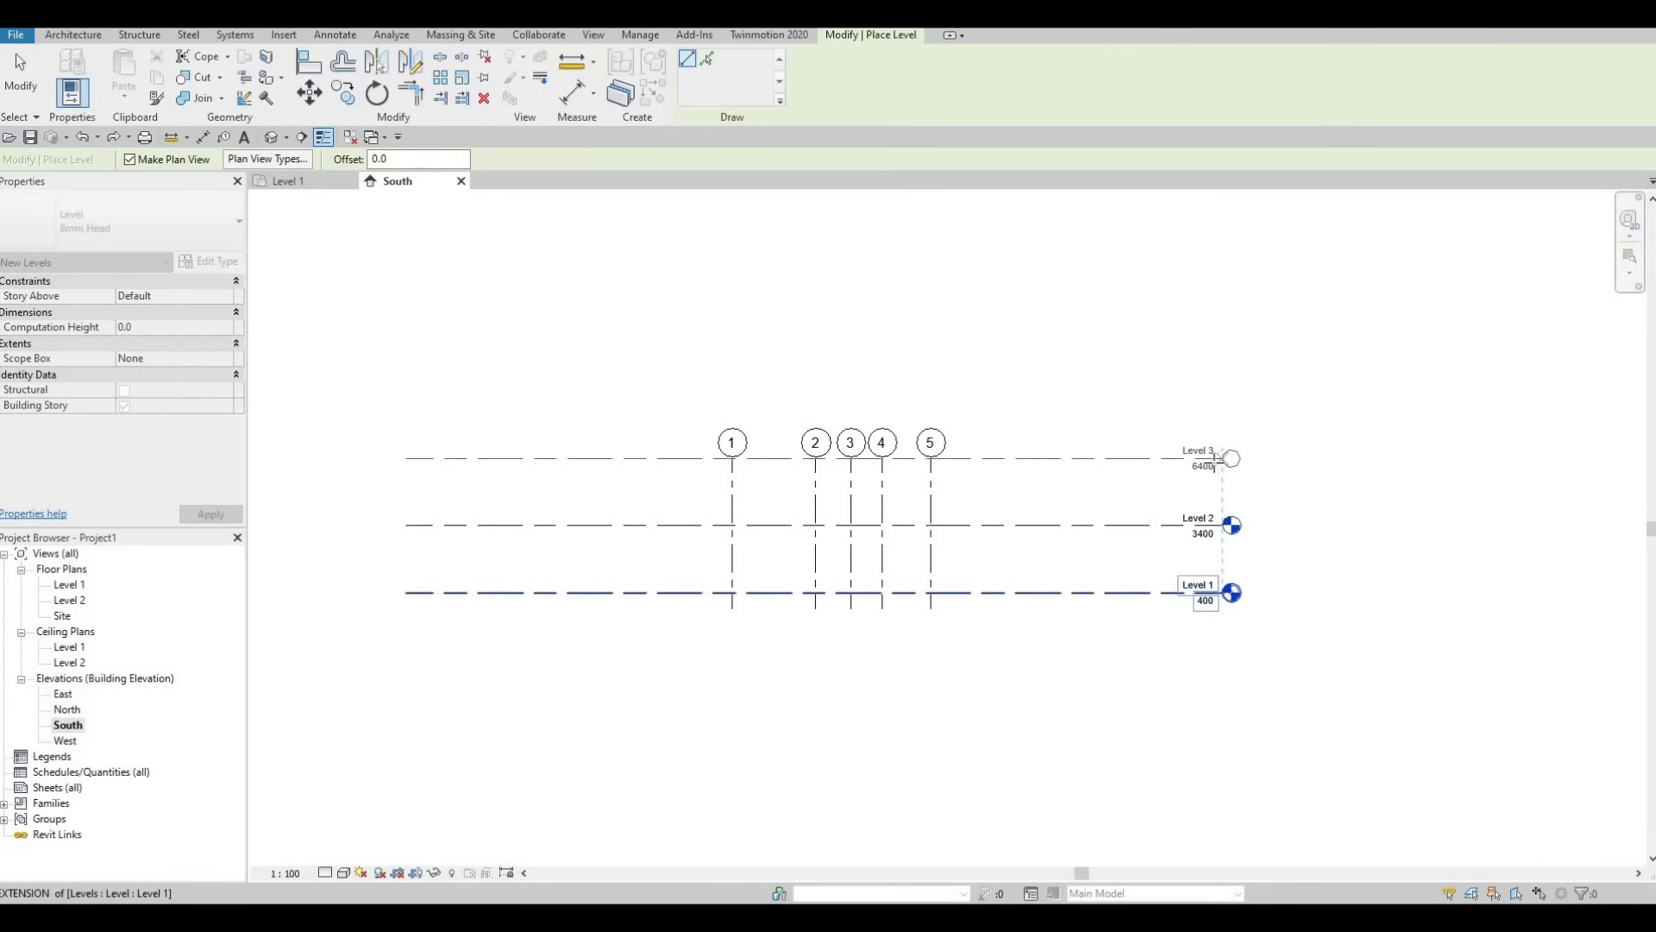
left_click(1215, 461)
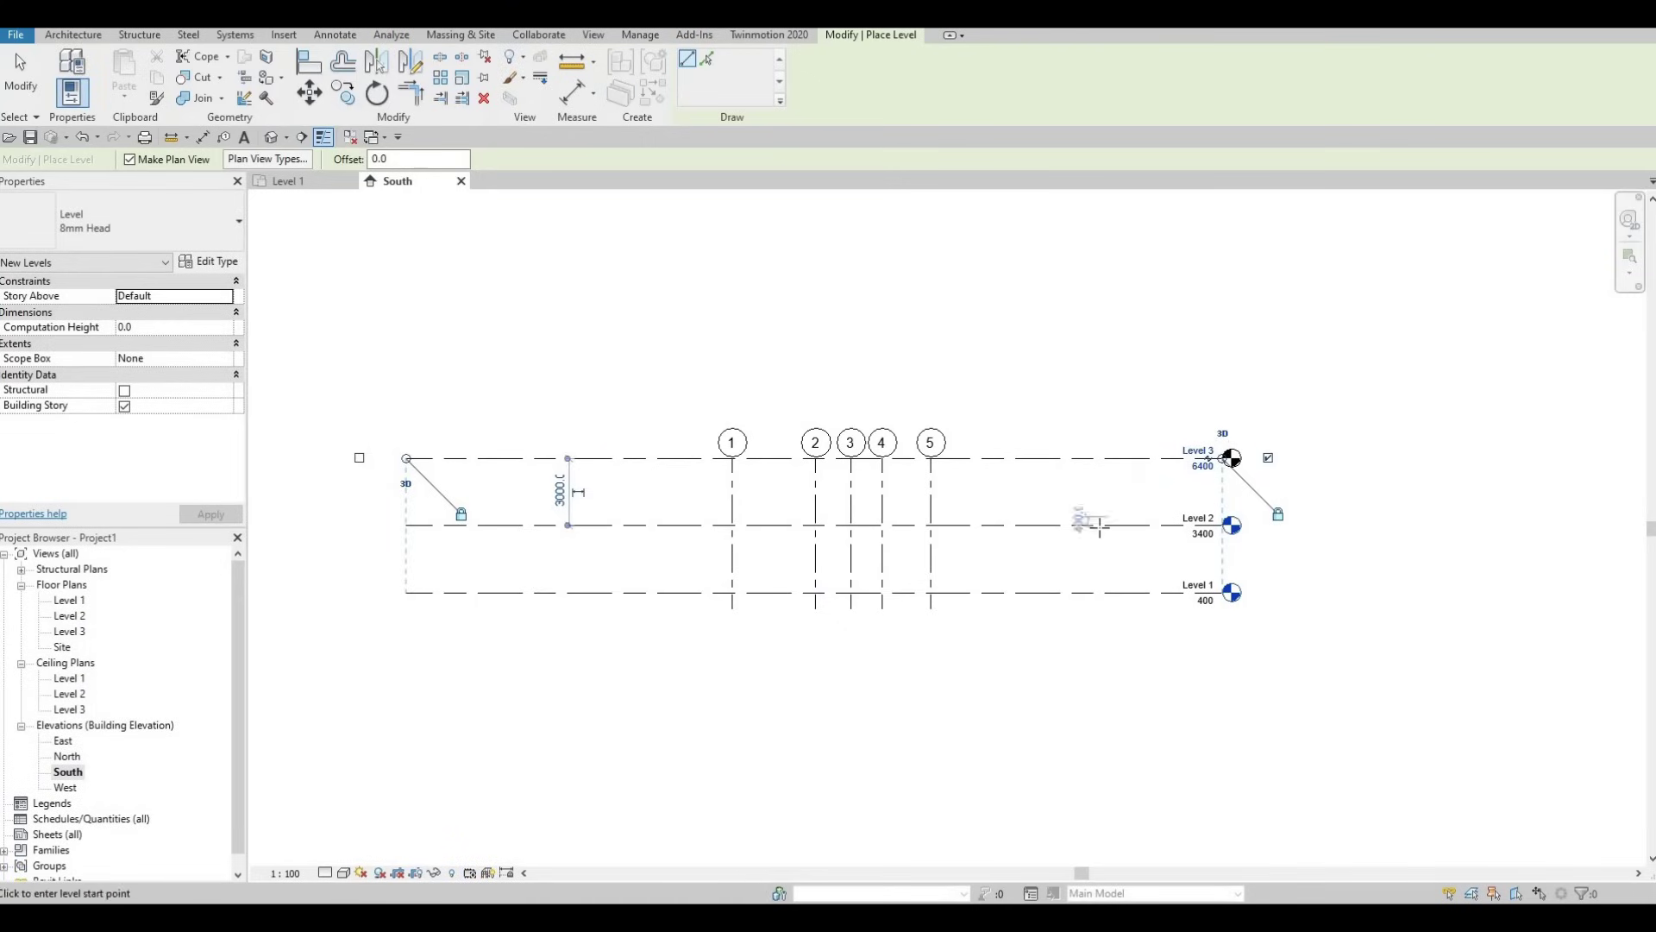
key("Escape")
key("Escape")
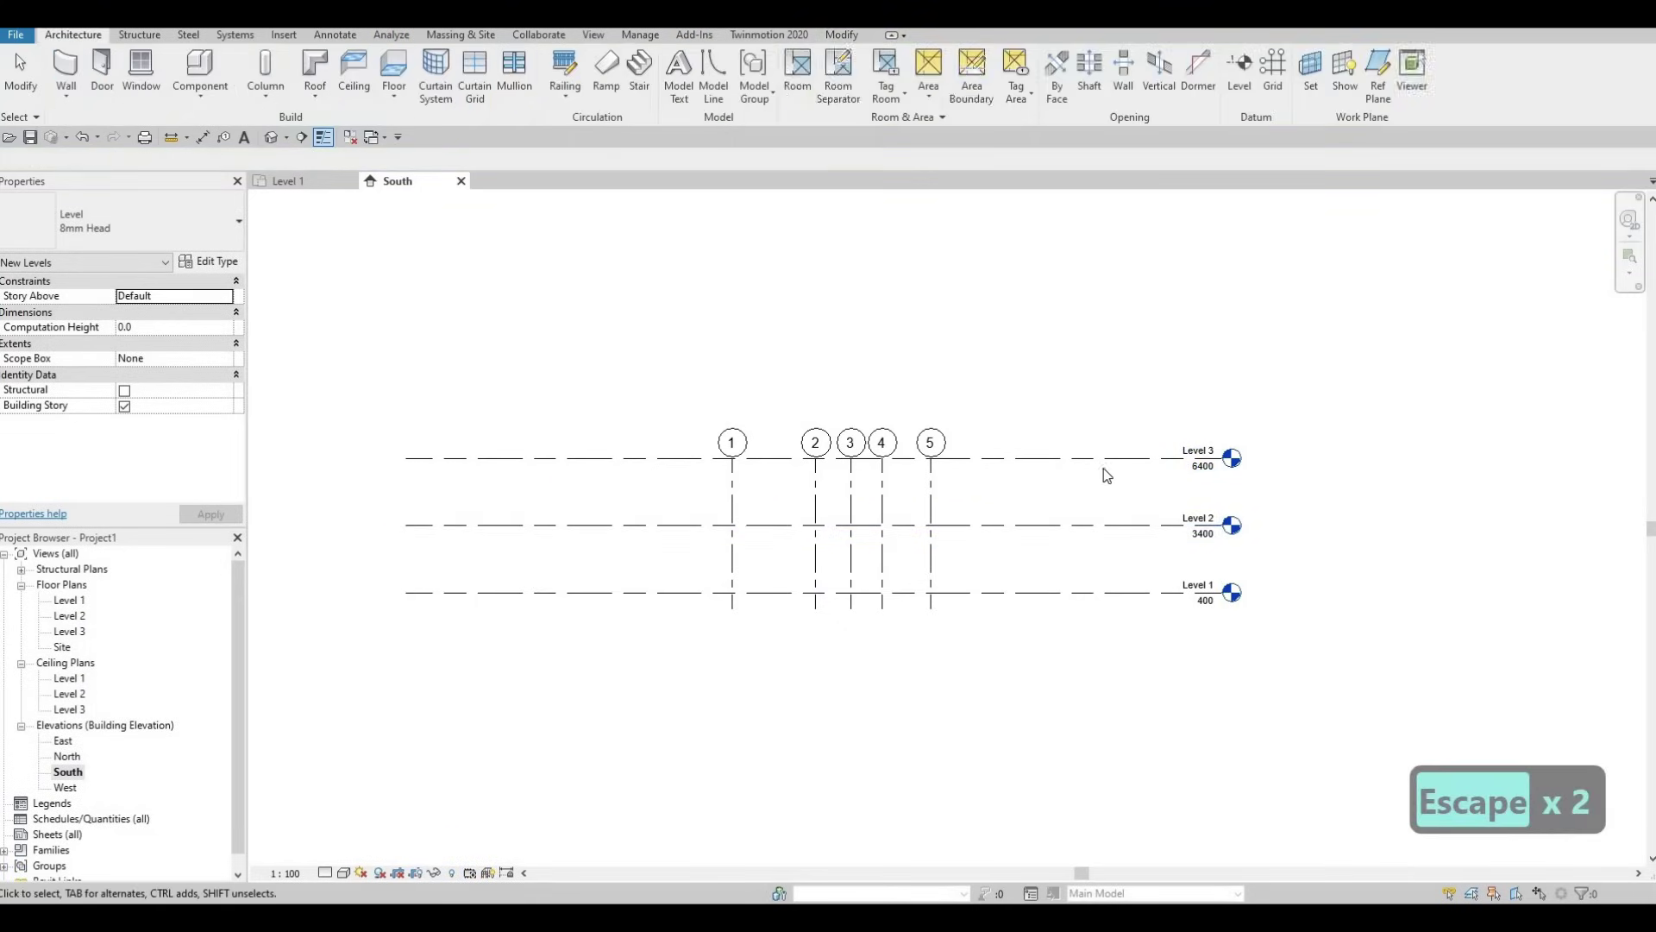
left_click(1108, 461)
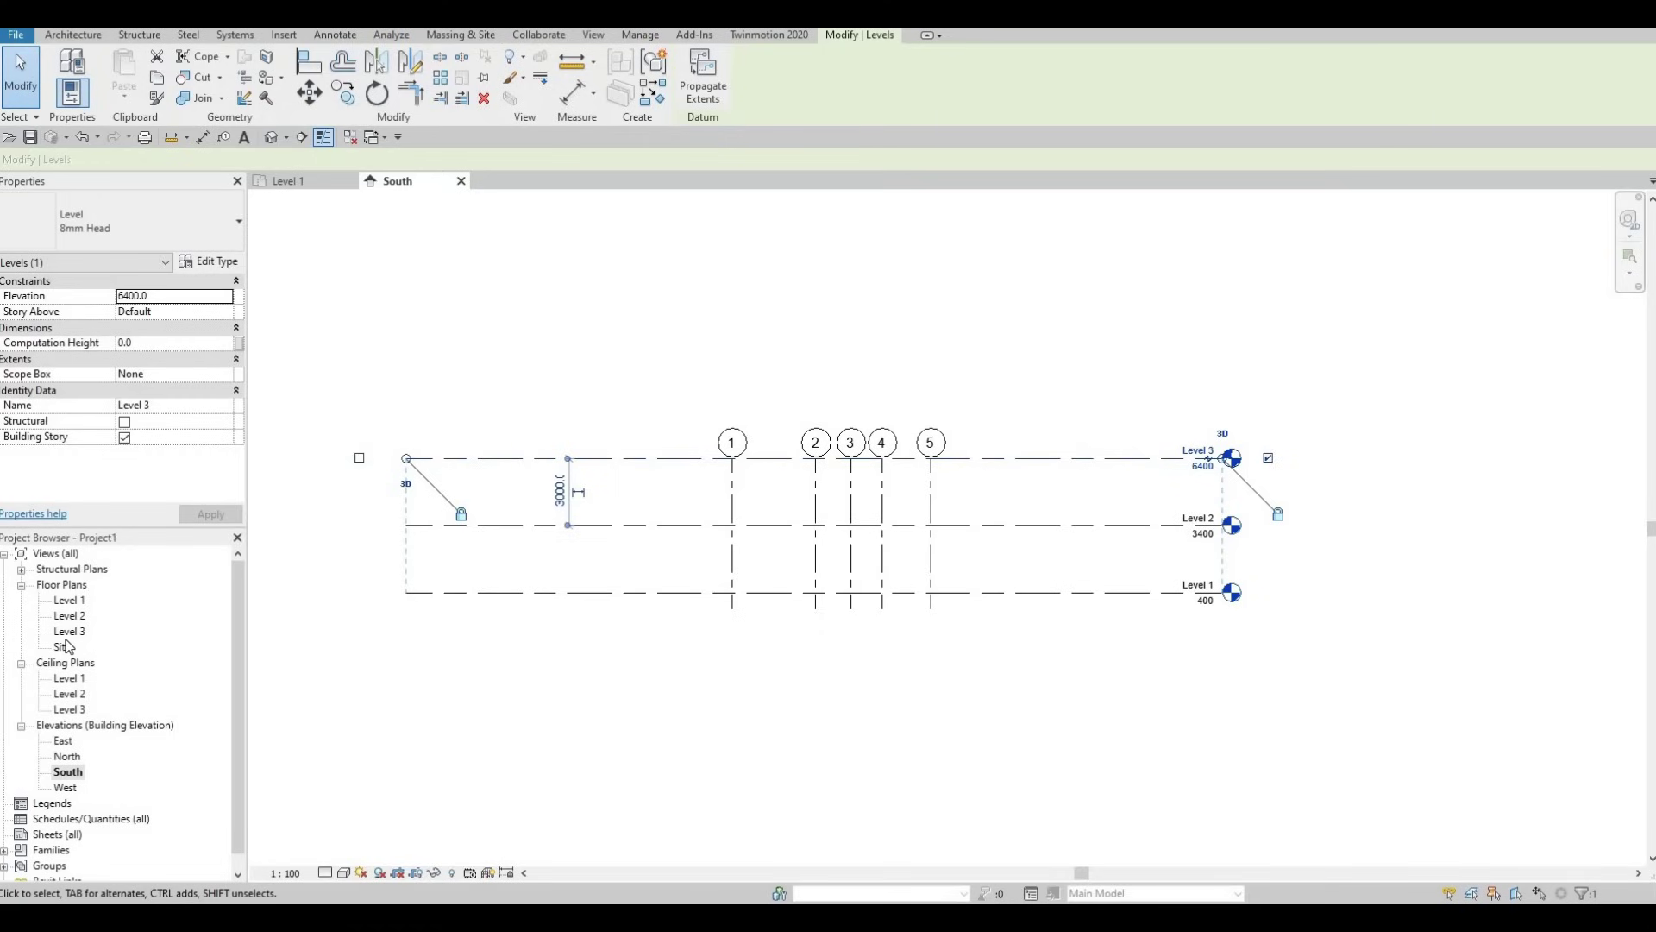
key("Escape")
key("Escape")
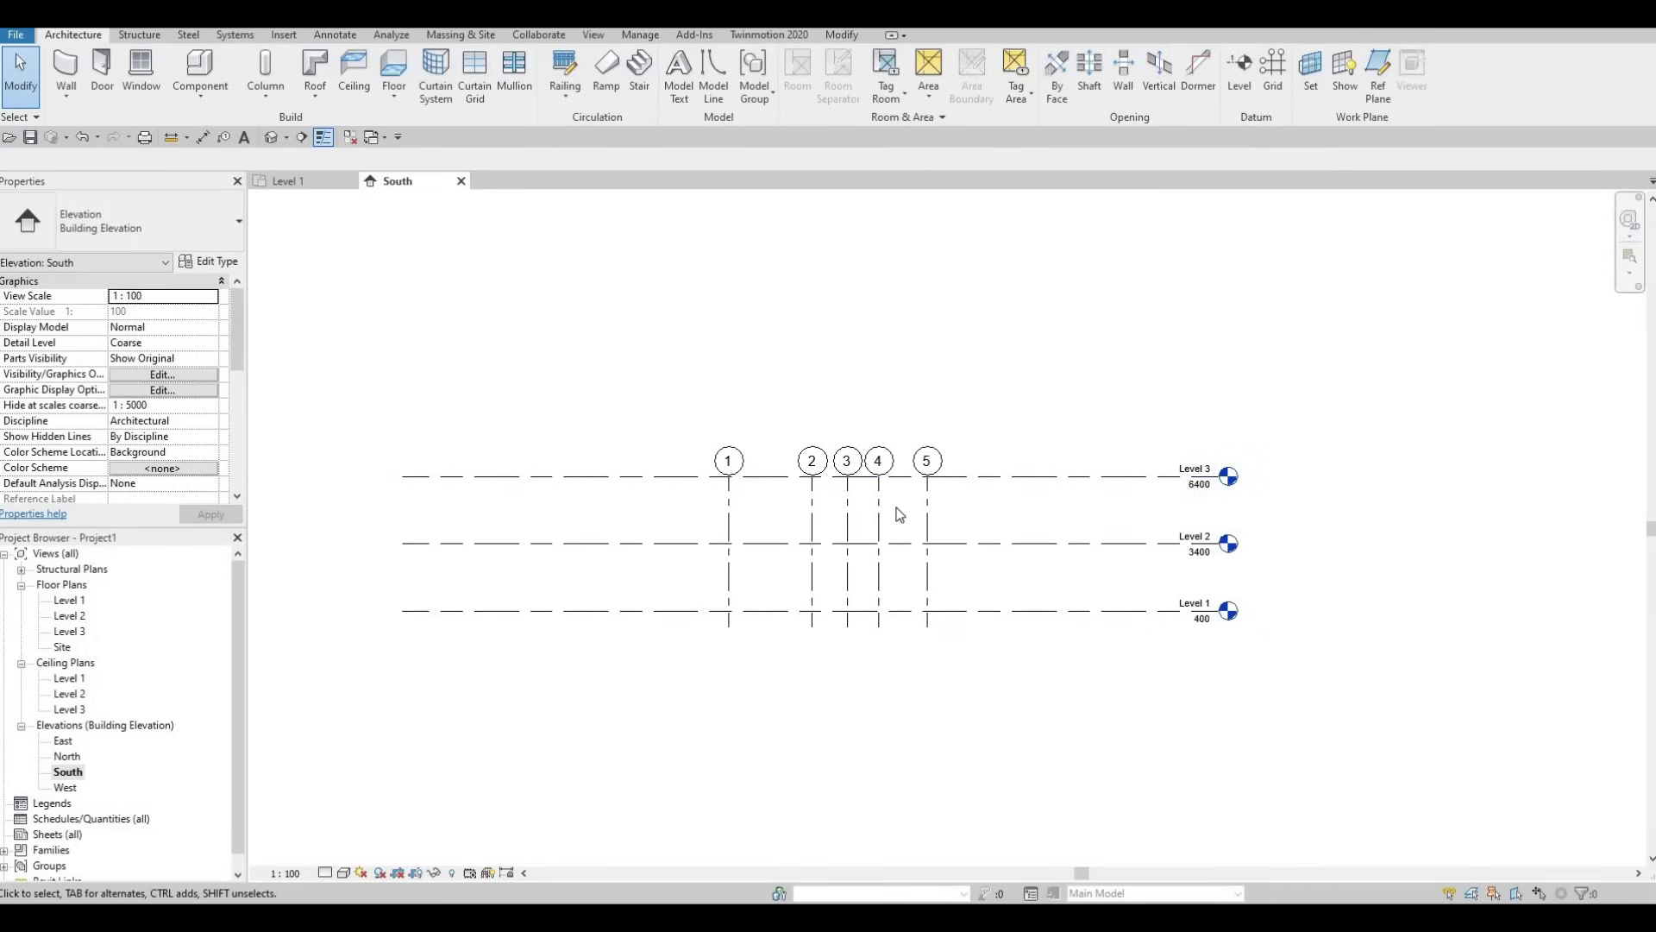
Lower the upper ends of grids 1 to 5 to just below Level 3, check the Level 3 floor plan, and return to the South elevation
left_click(928, 485)
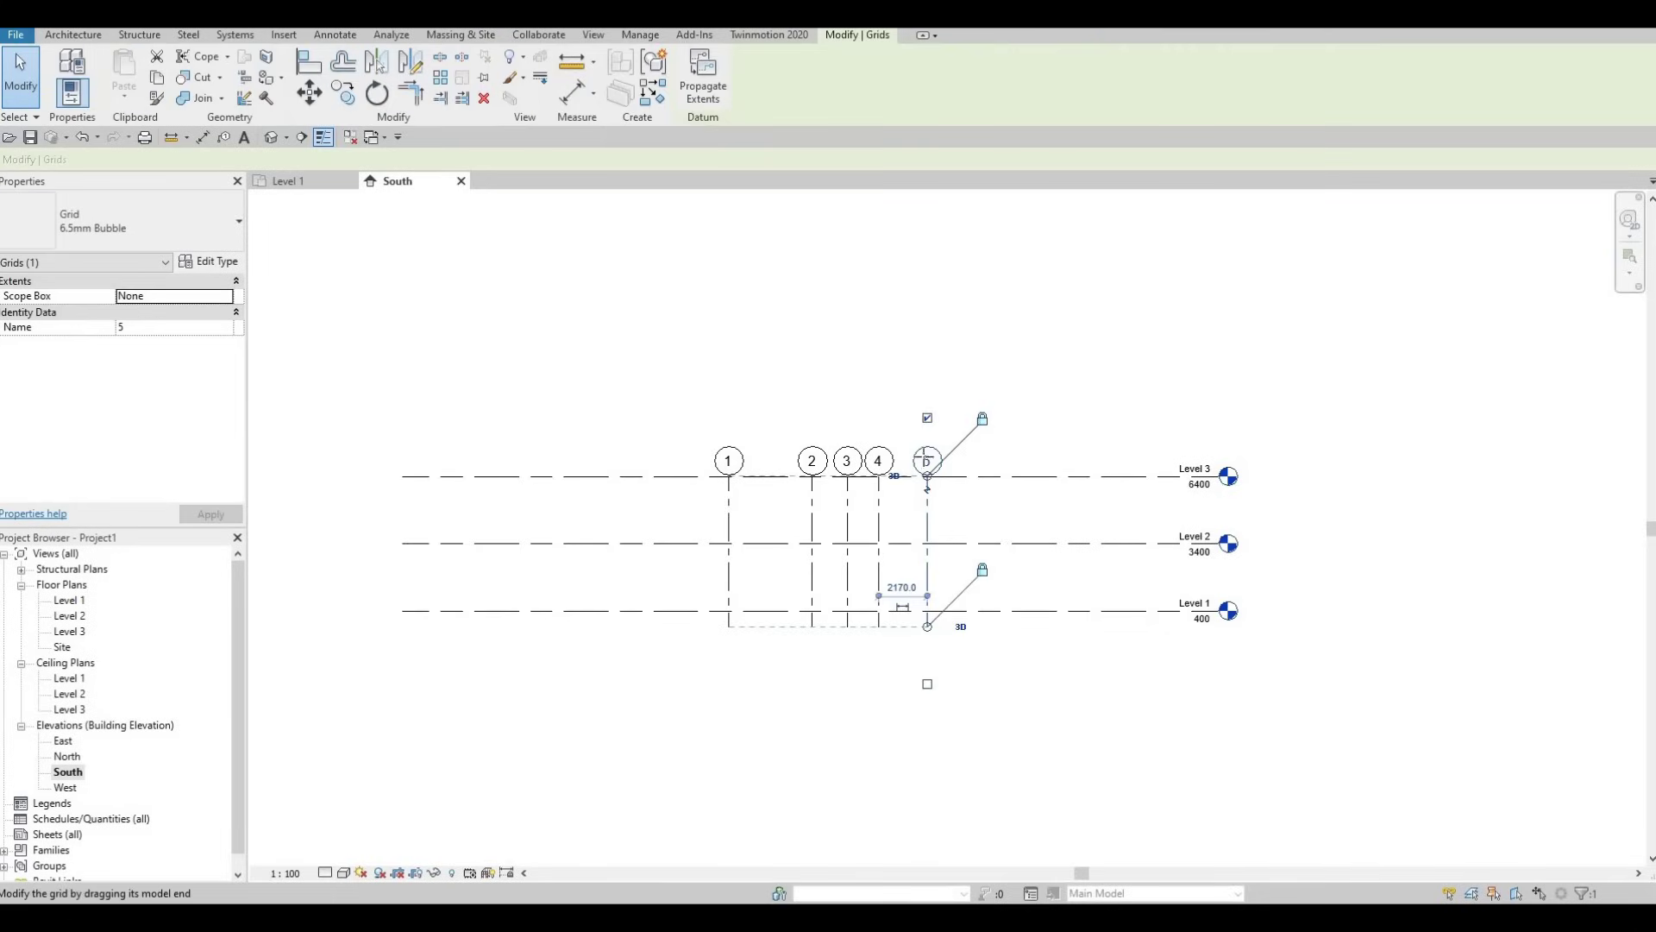
left_click_drag(926, 449, 922, 501)
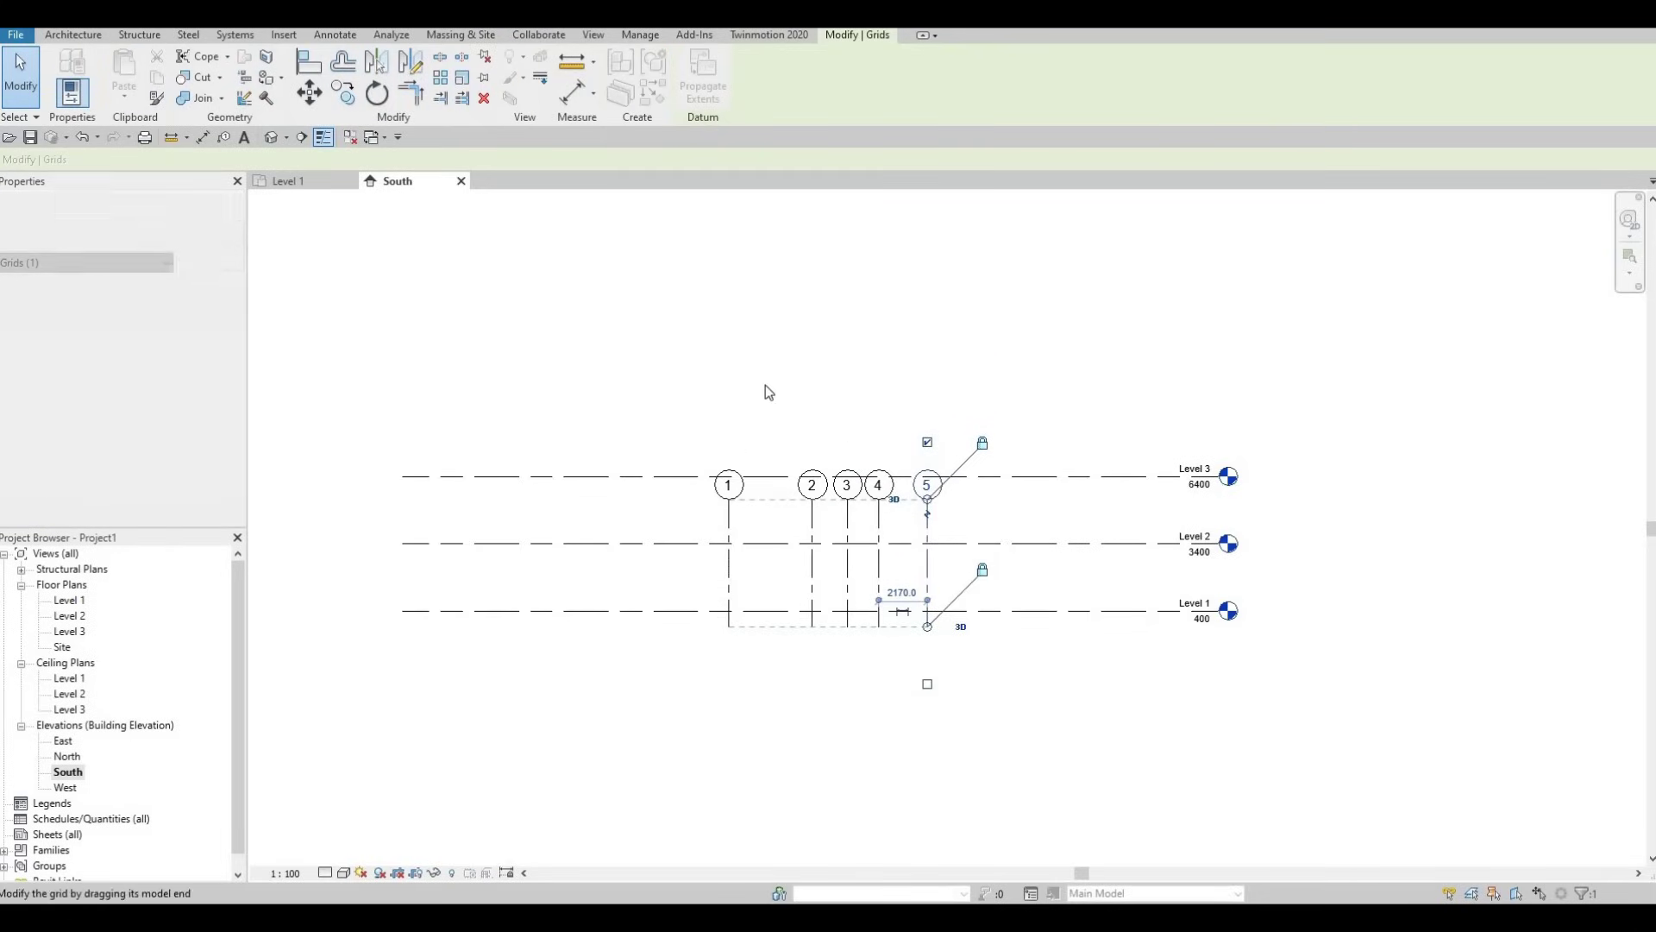
double_click(79, 636)
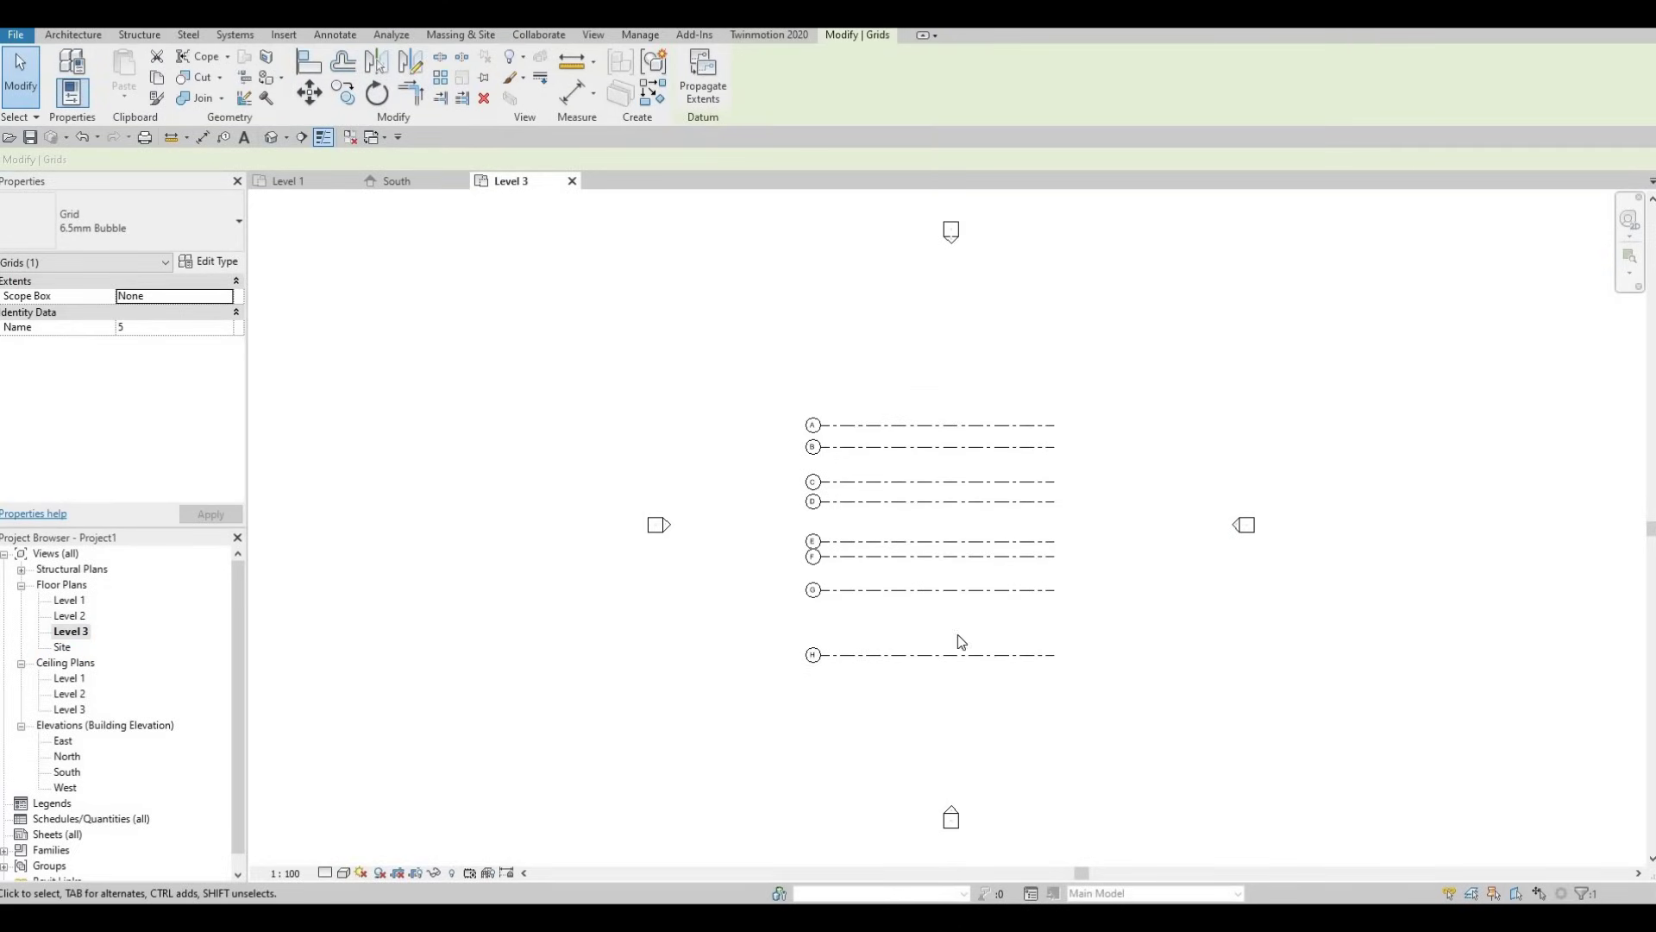
left_click(298, 181)
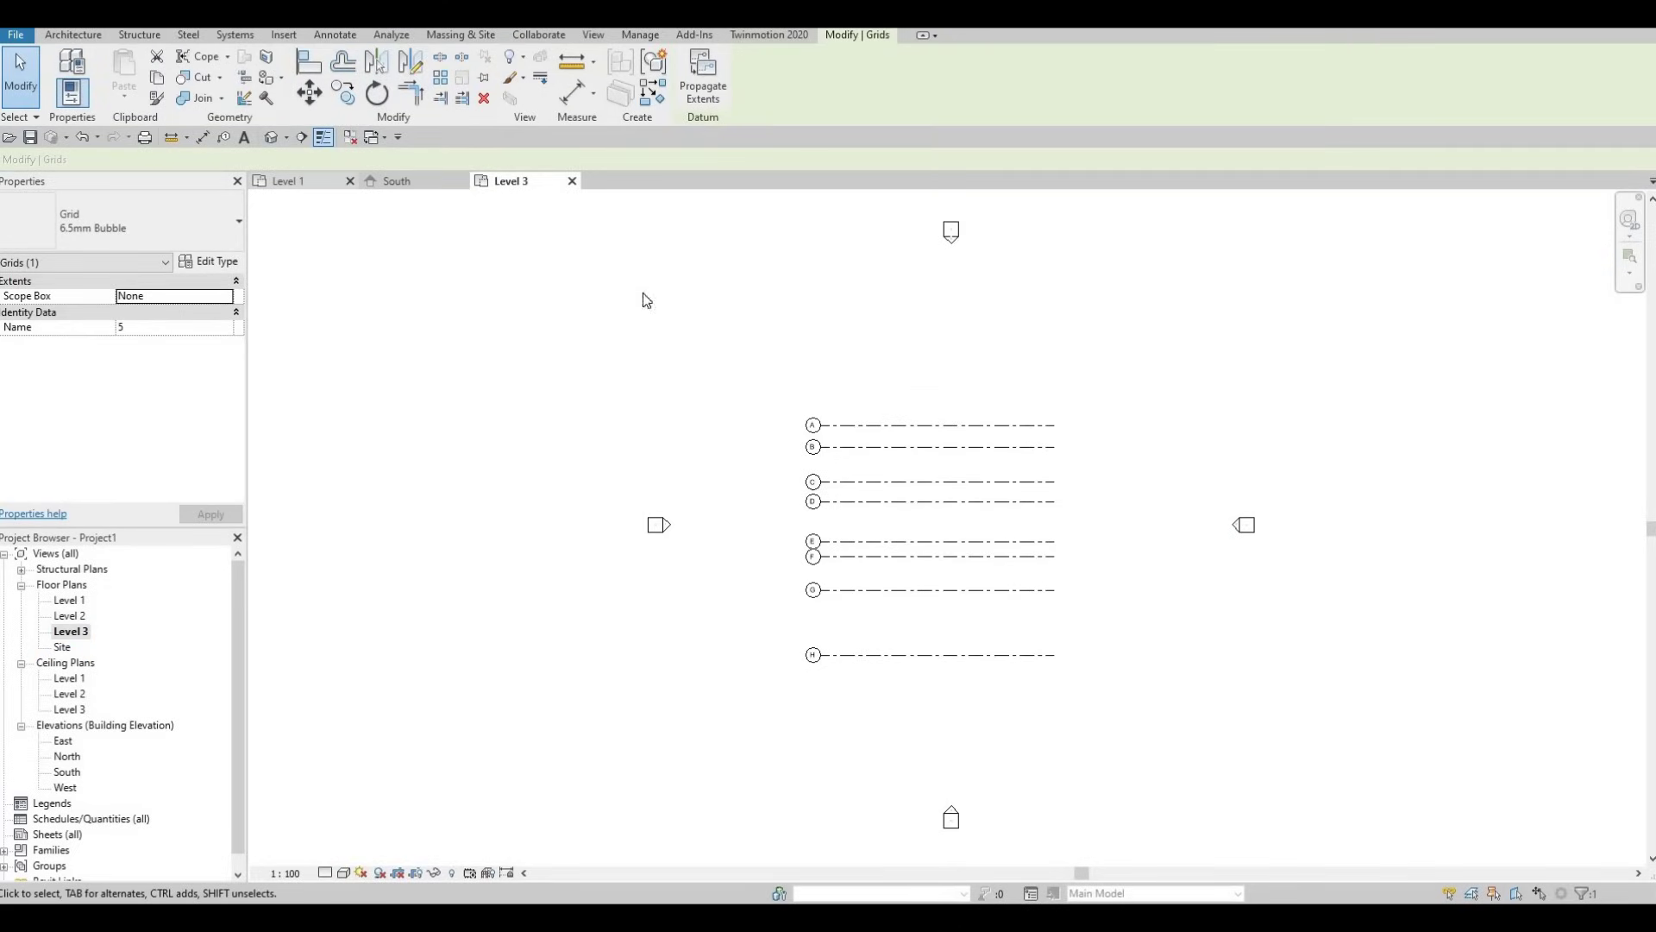
left_click(429, 183)
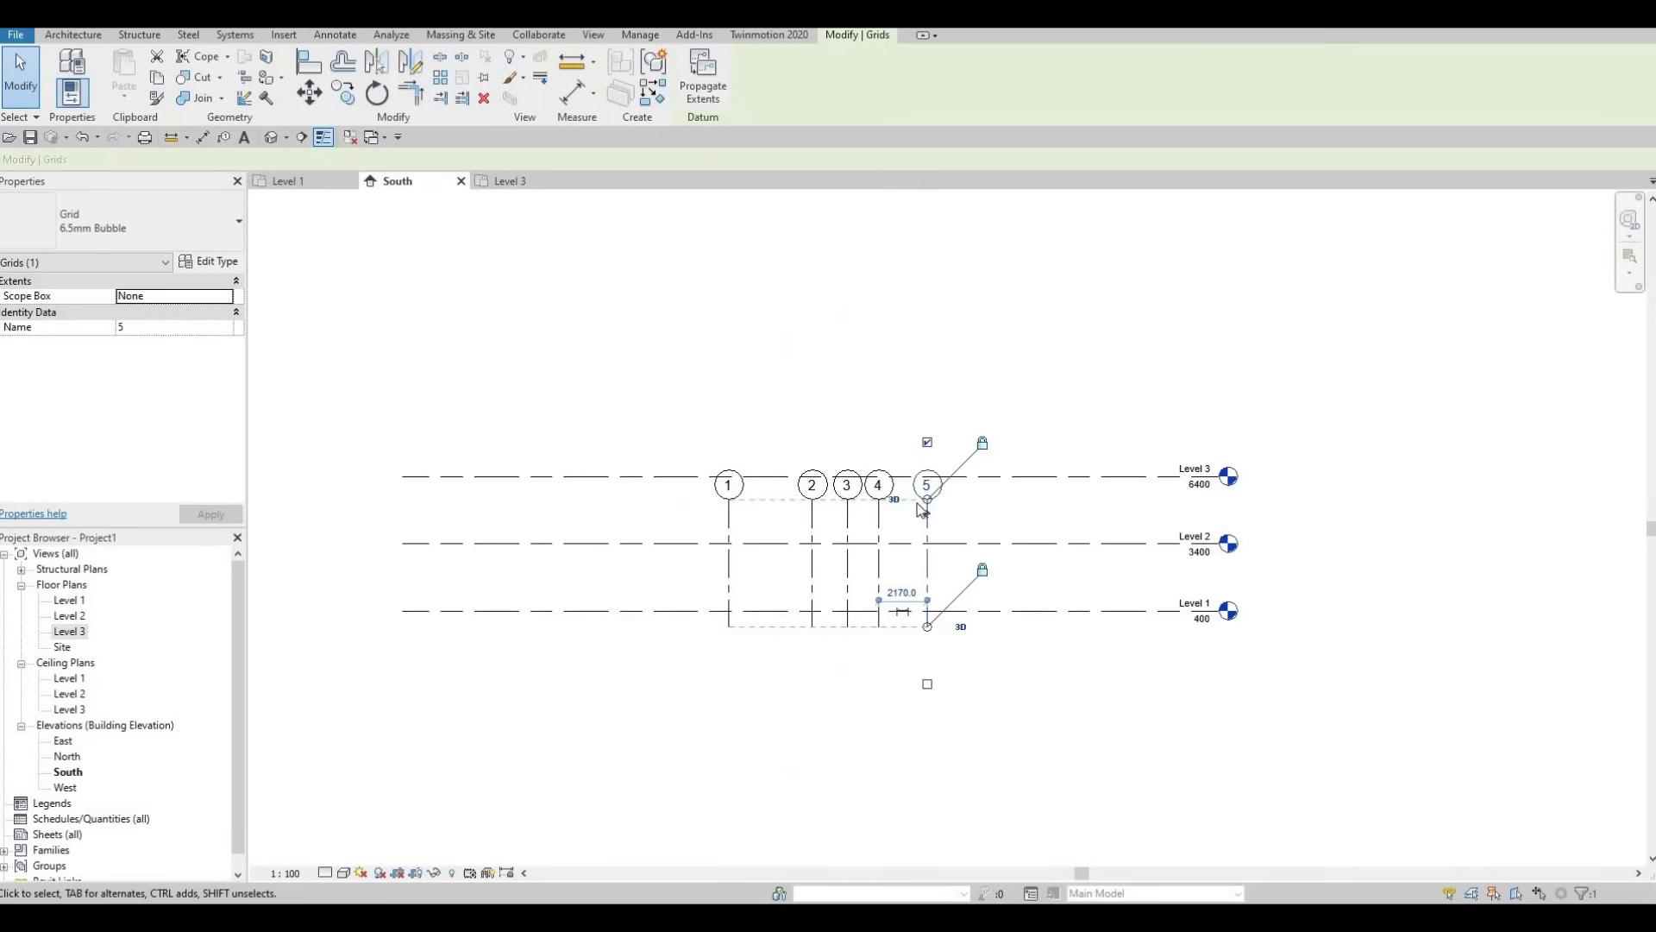
Raise the upper ends of grids 1 to 5 above Level 3, check the Level 3 and Level 1 floor plans, and return to the South elevation
left_click_drag(915, 428, 927, 422)
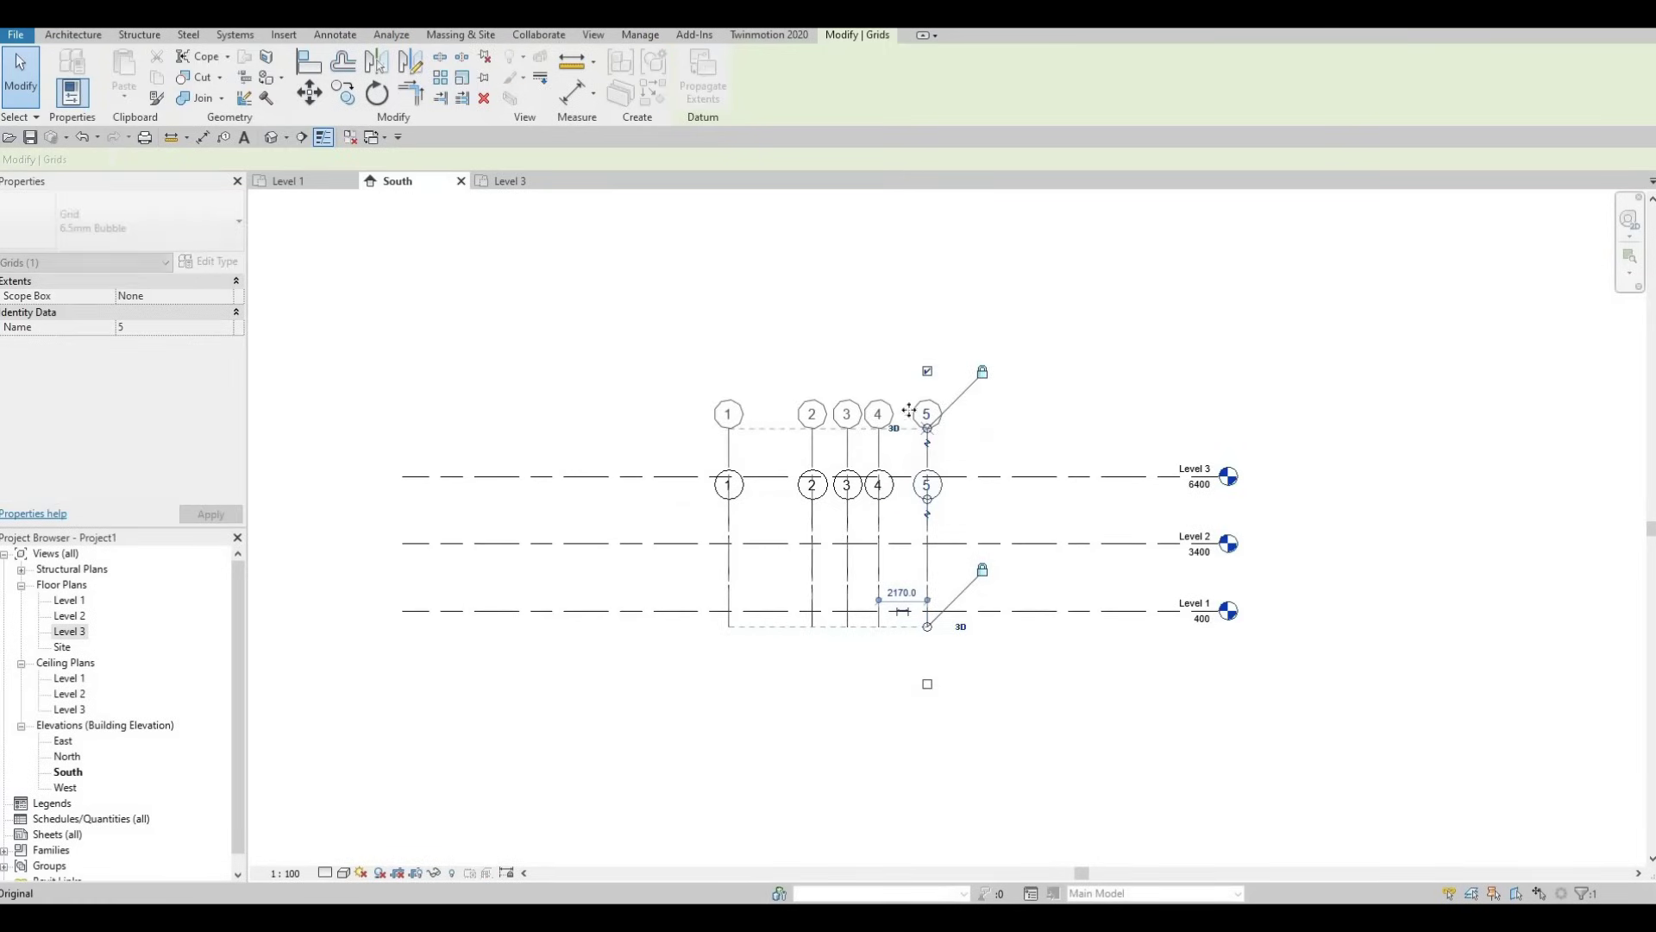
left_click(517, 182)
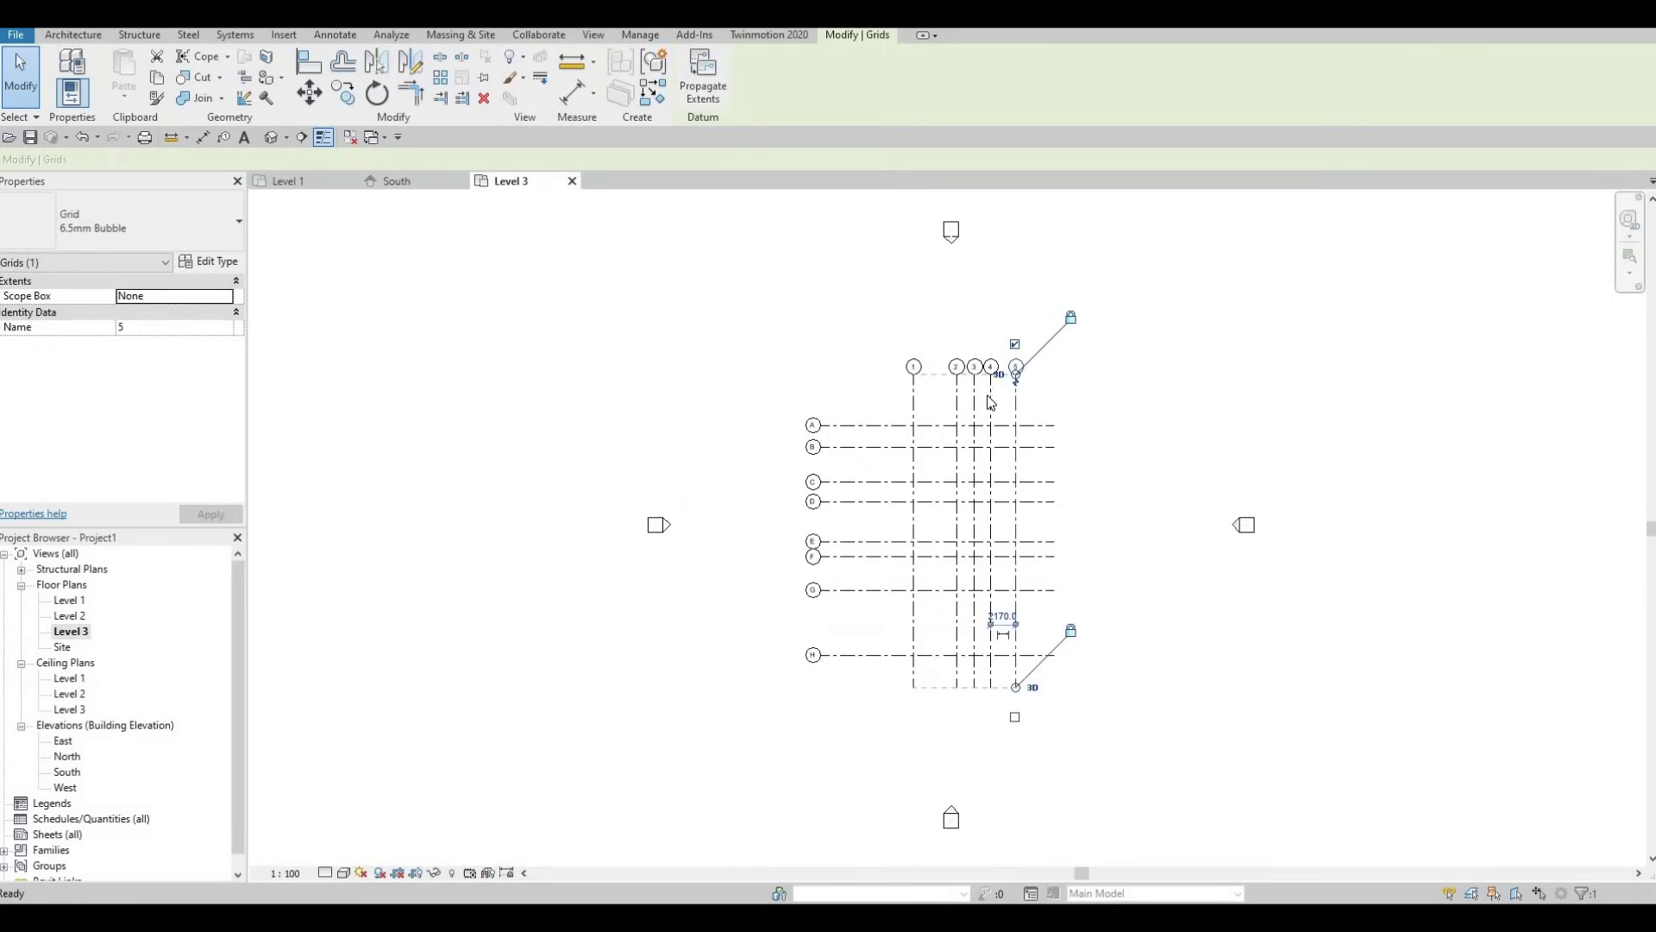
left_click(392, 181)
key("ctrl+Tab")
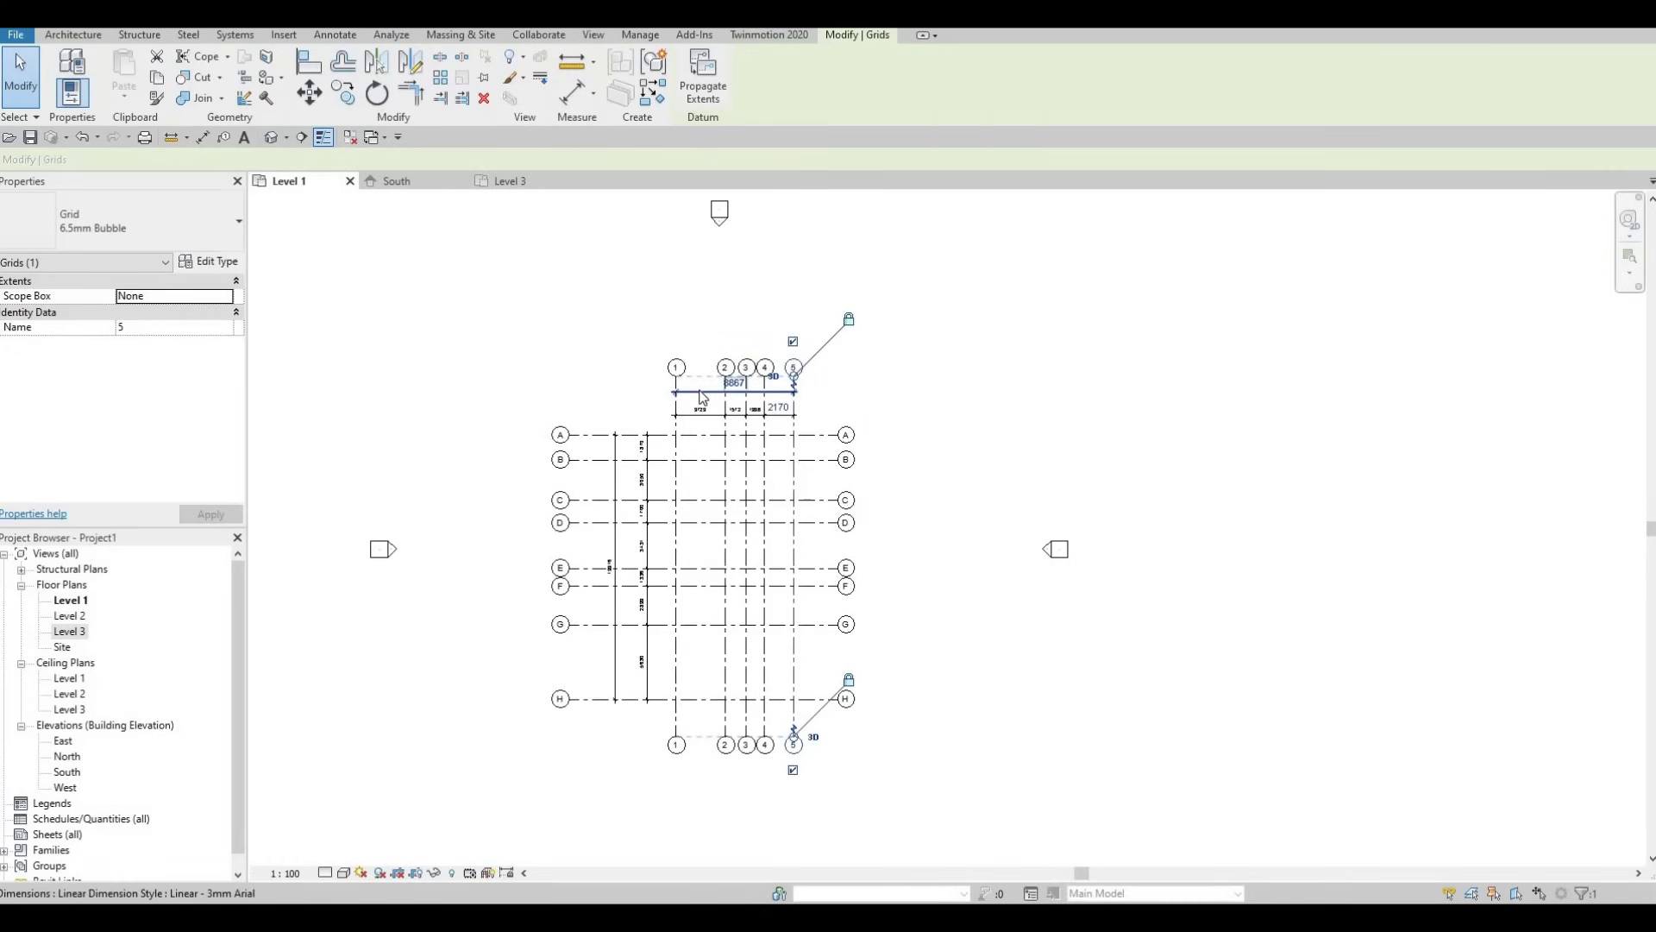
key("Escape")
middle_click_drag(604, 576, 720, 565)
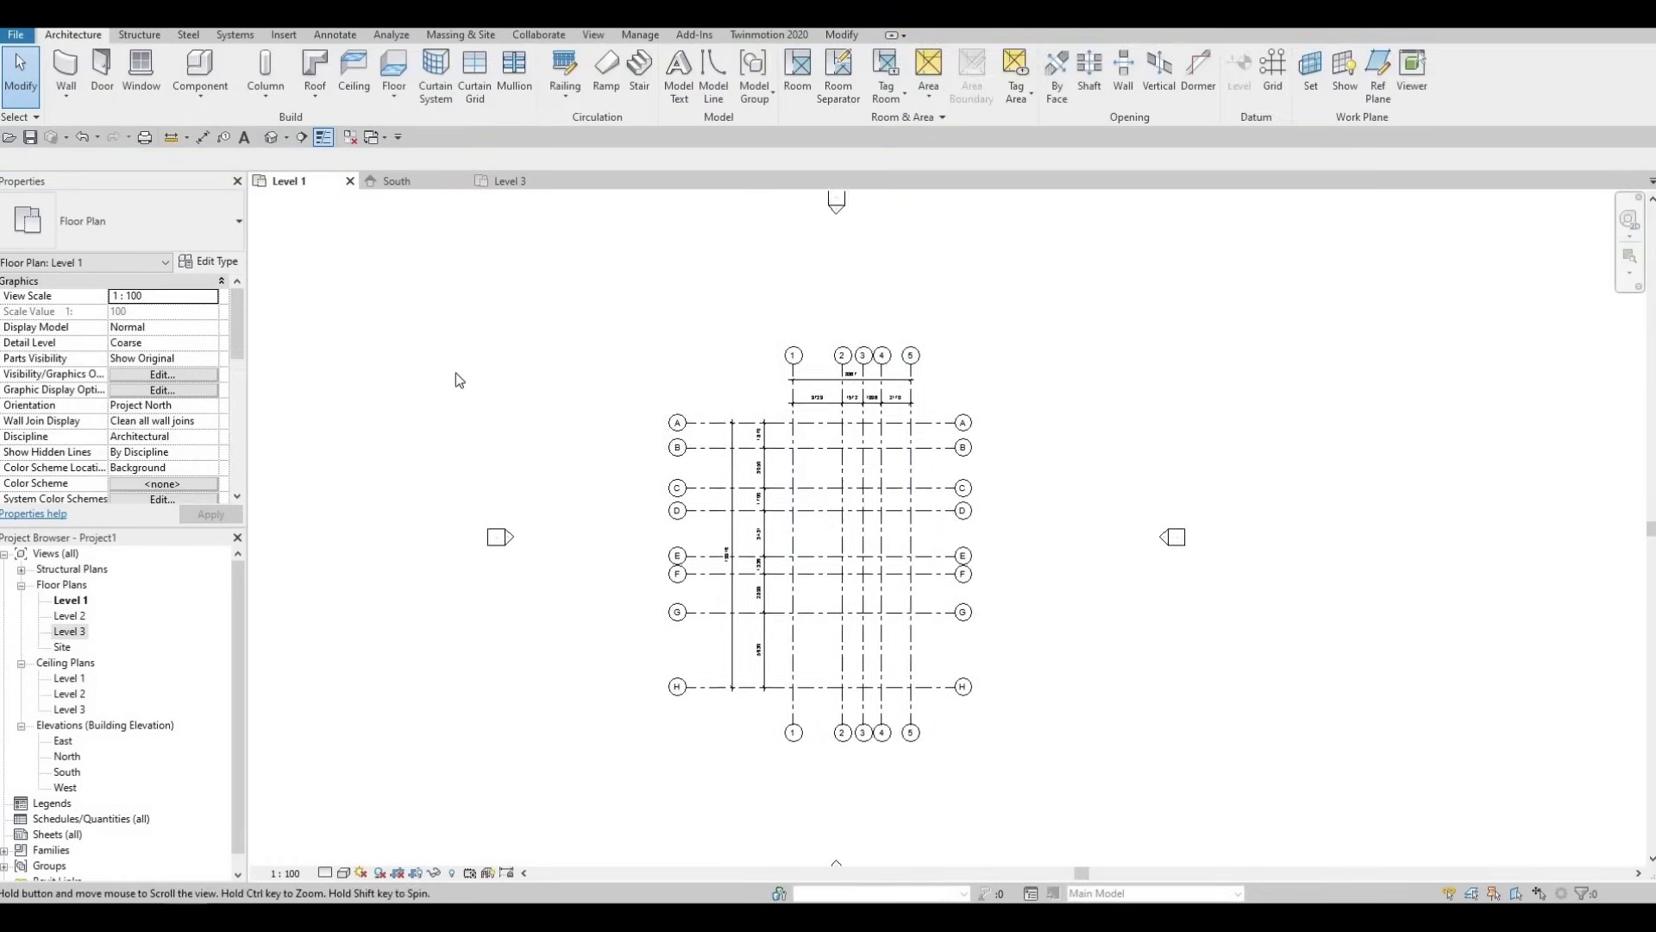
left_click(411, 183)
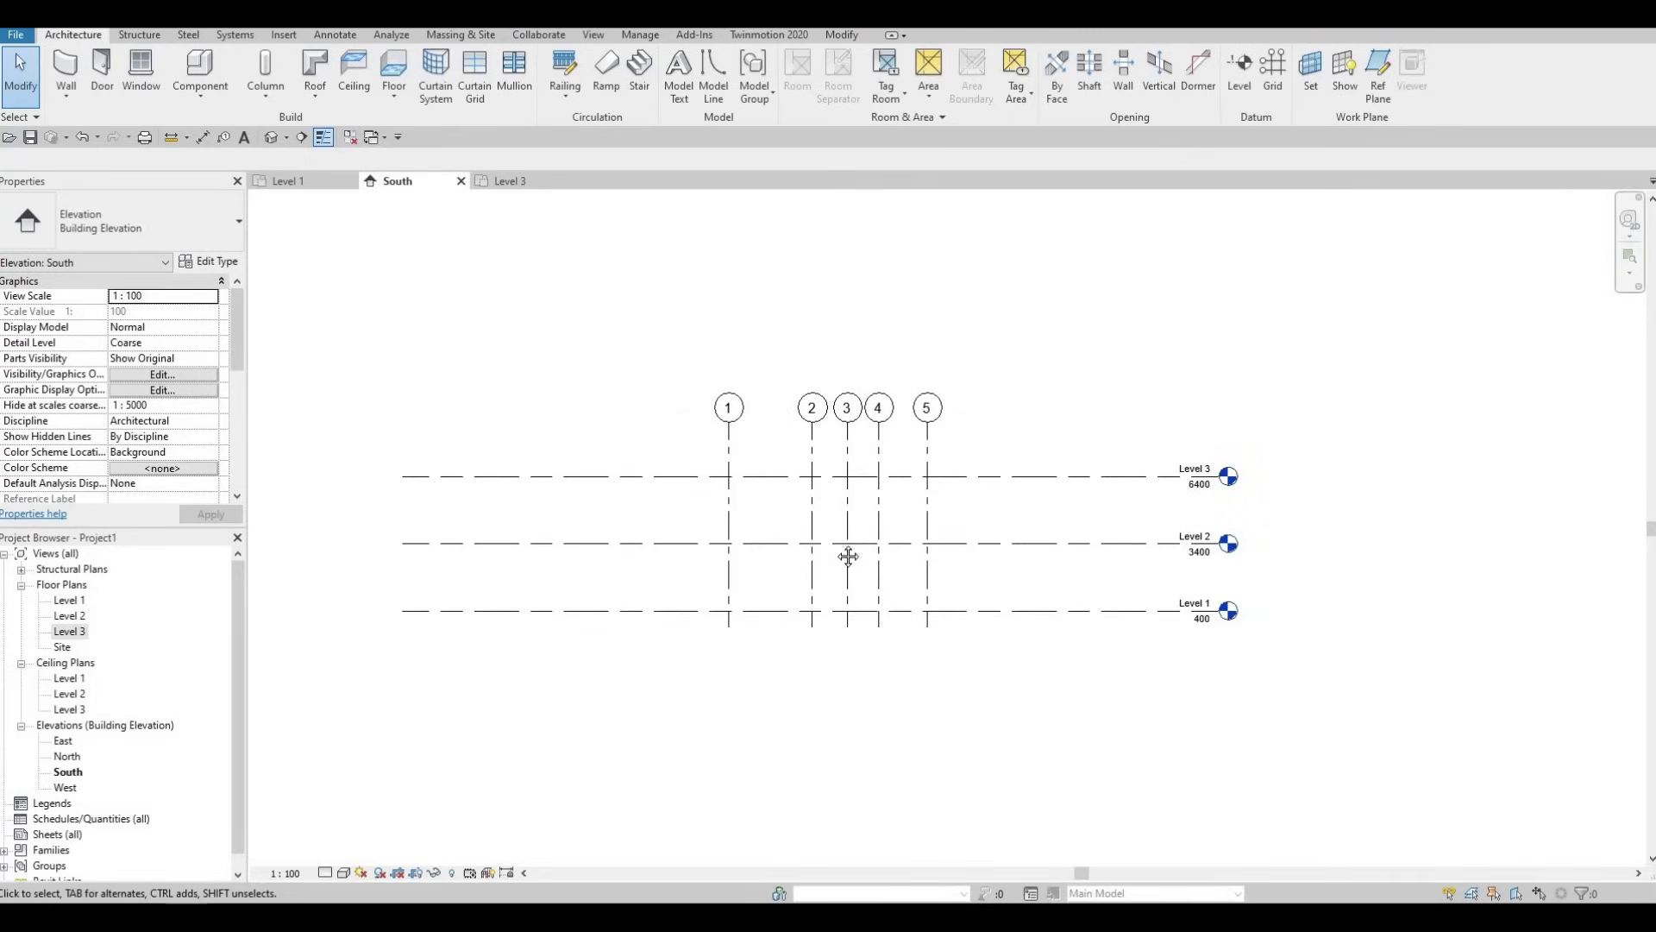
Draw a new level at elevation 0, 400 below Level 1, aligned with both ends of the existing levels and with Make Plan View enabled
middle_click_drag(994, 522, 993, 442)
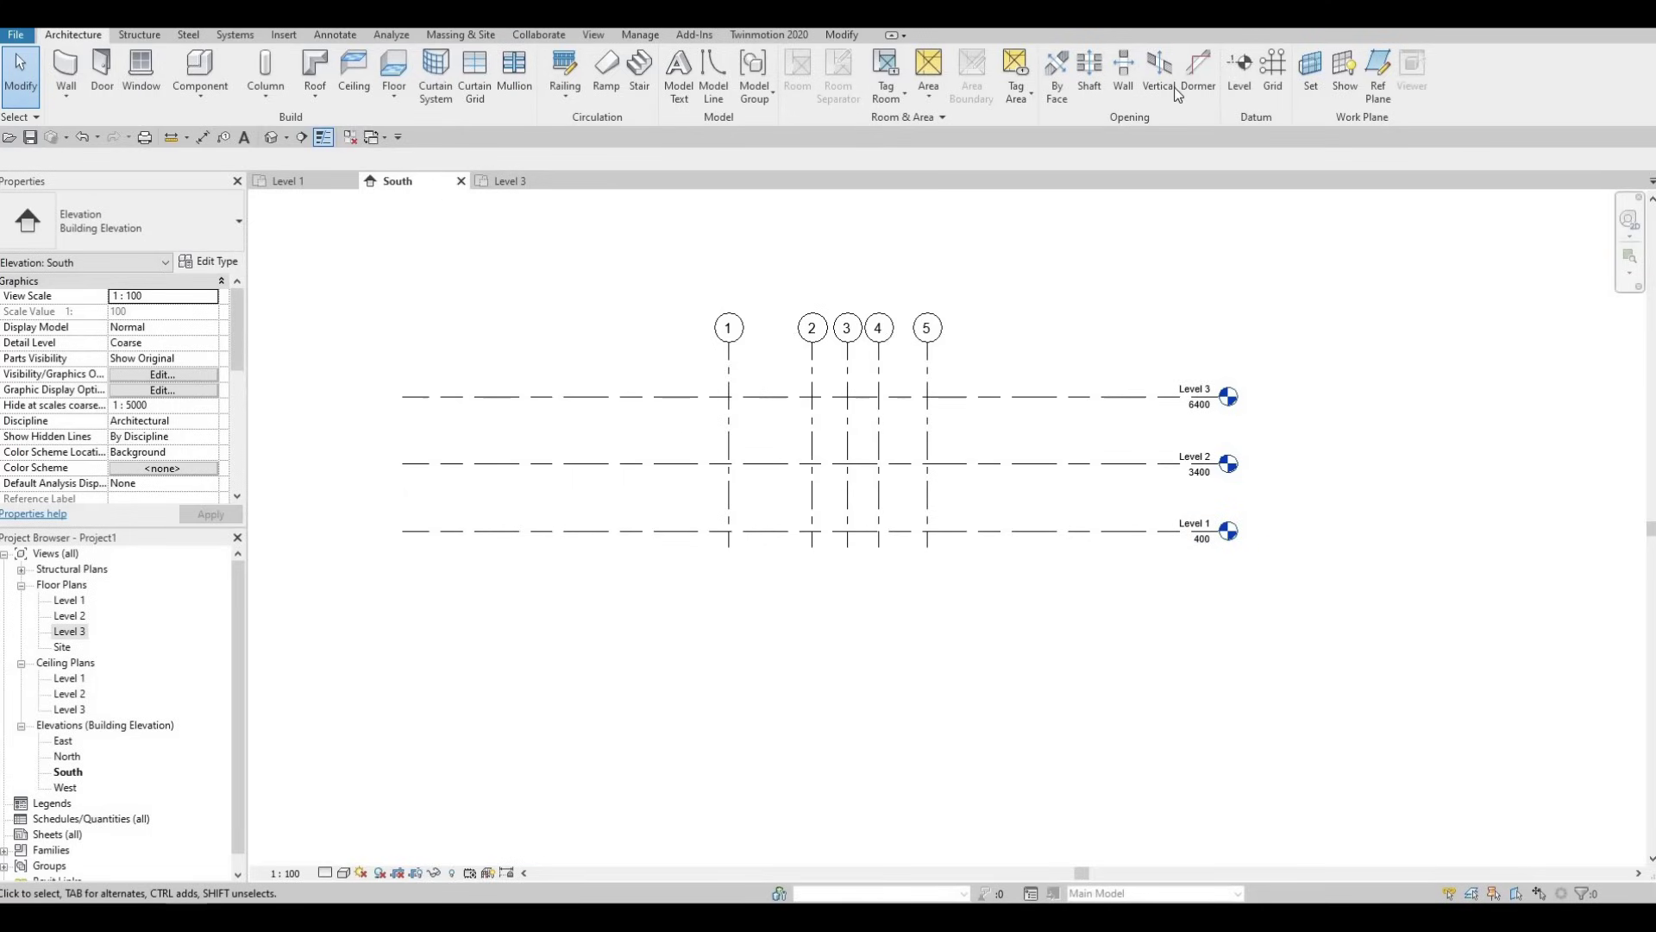
left_click(1239, 69)
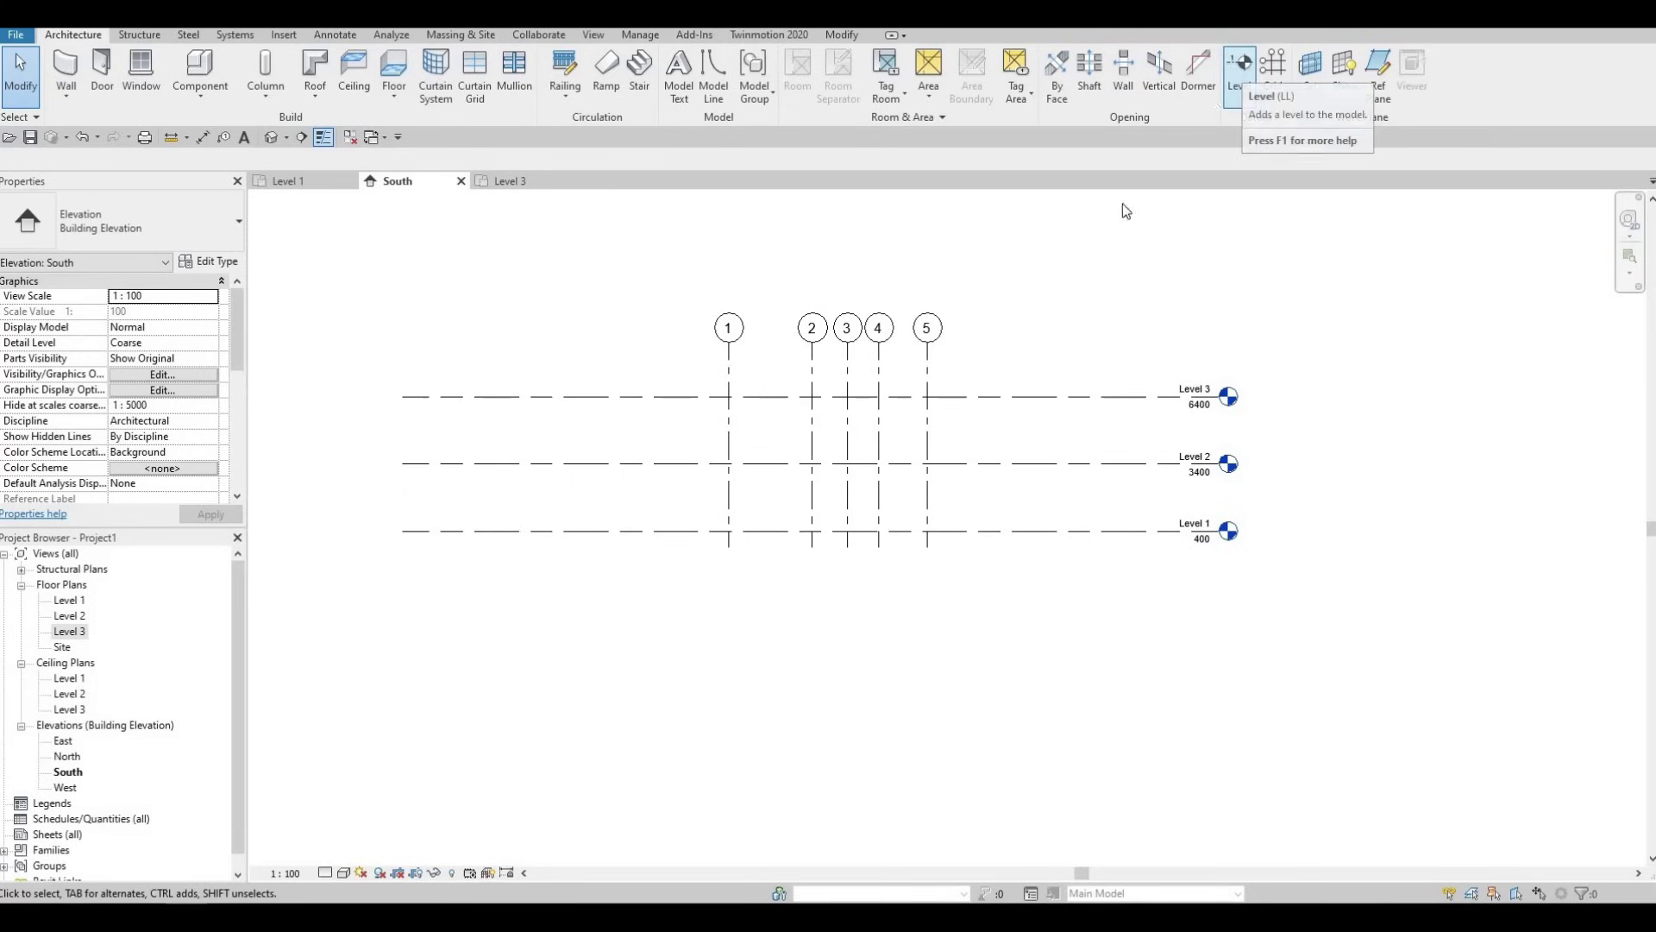
left_click(968, 310)
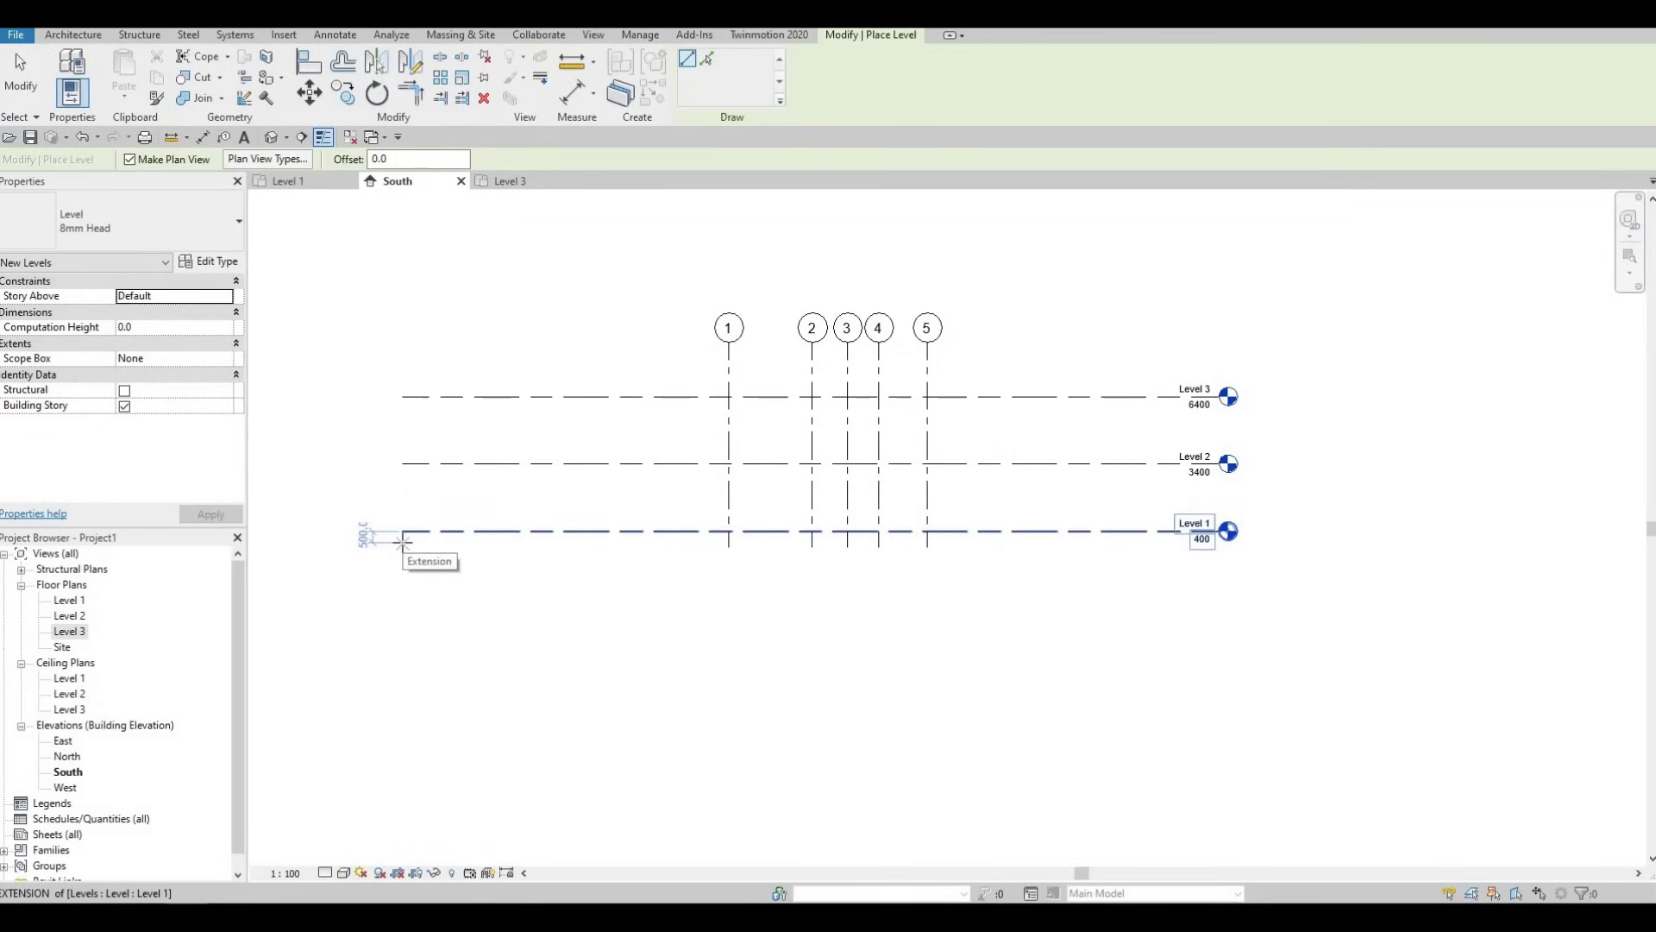
left_click(1186, 541)
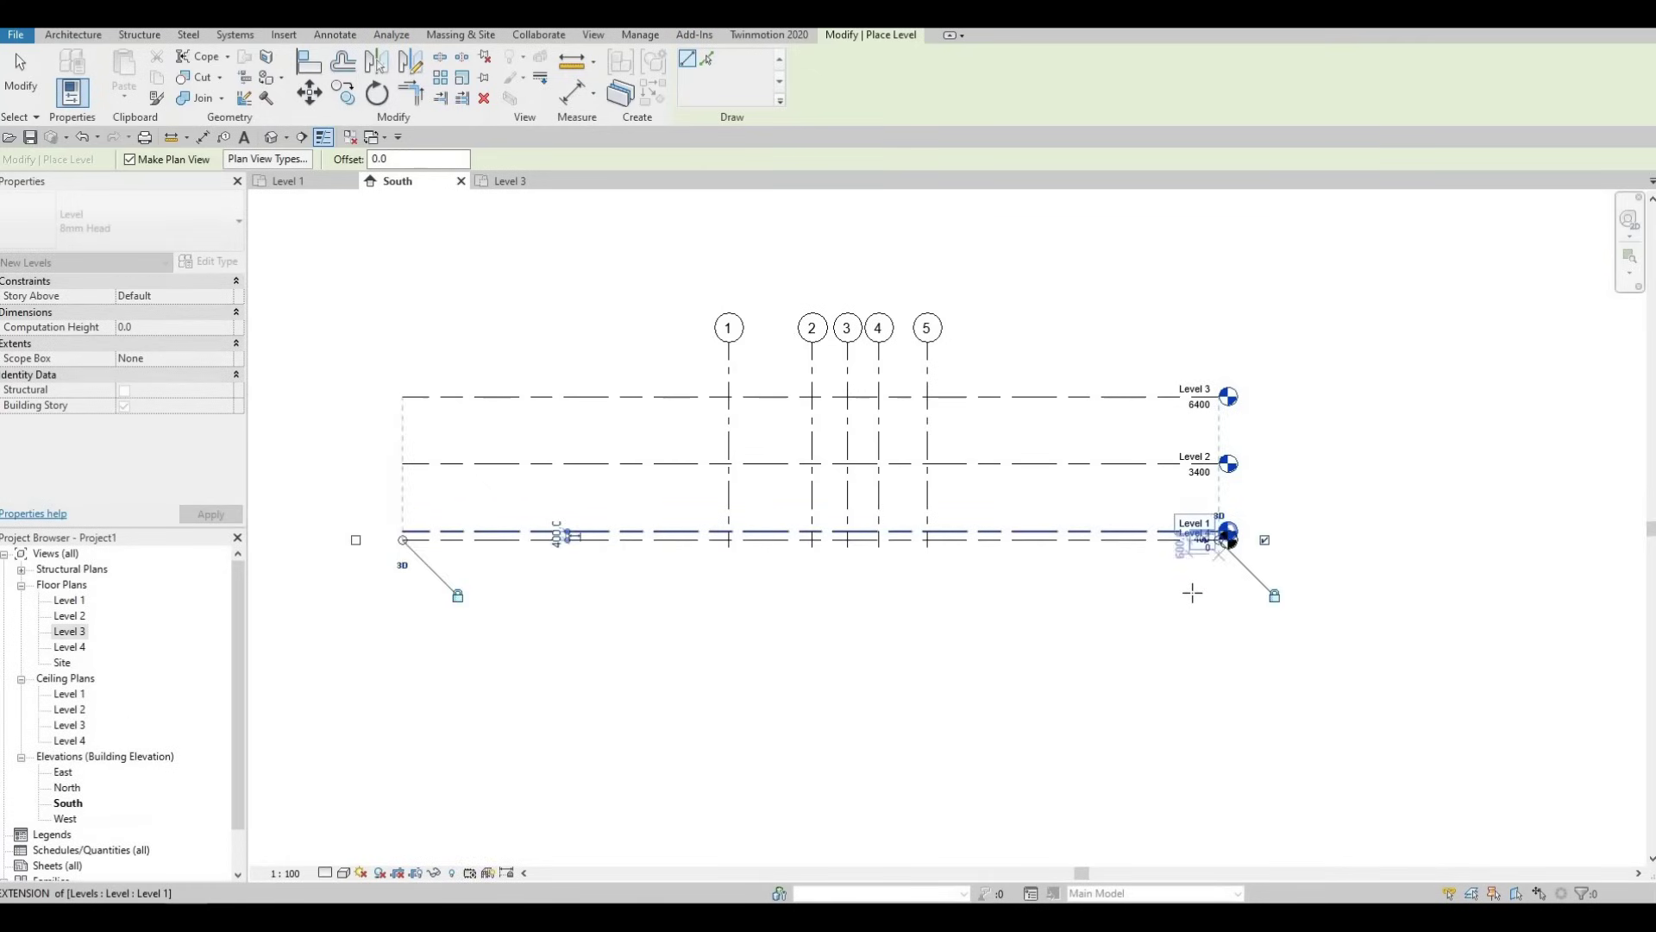
scroll(1190, 586, "up", 3)
key("Escape")
key("Escape")
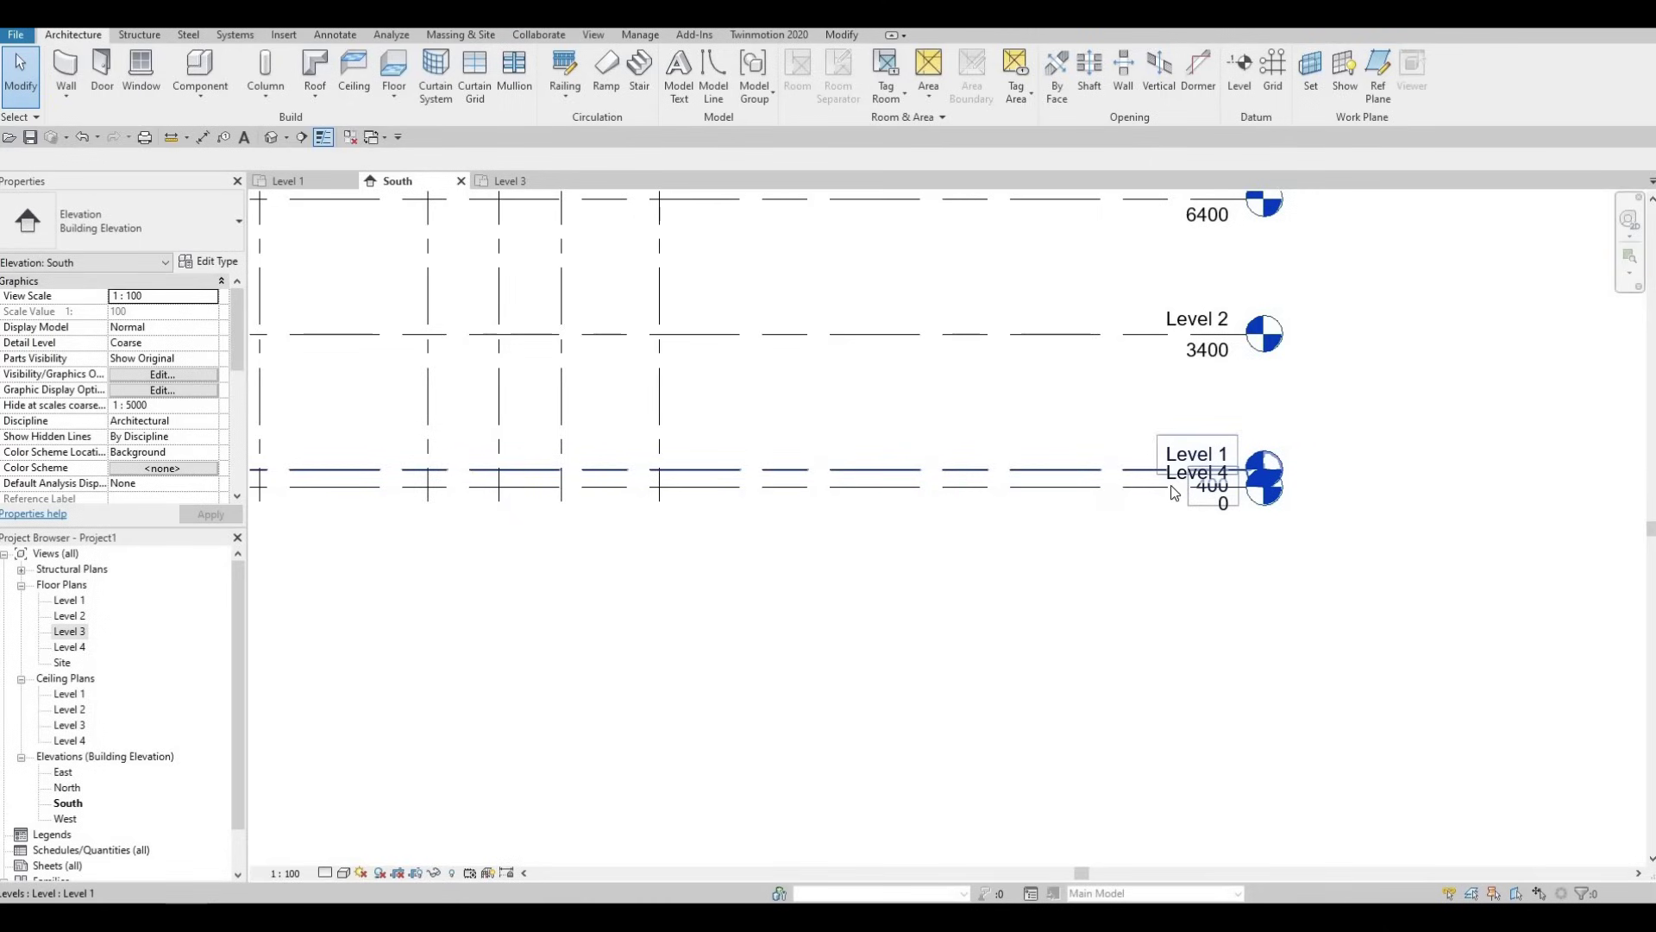
scroll(1085, 348, "down", 2)
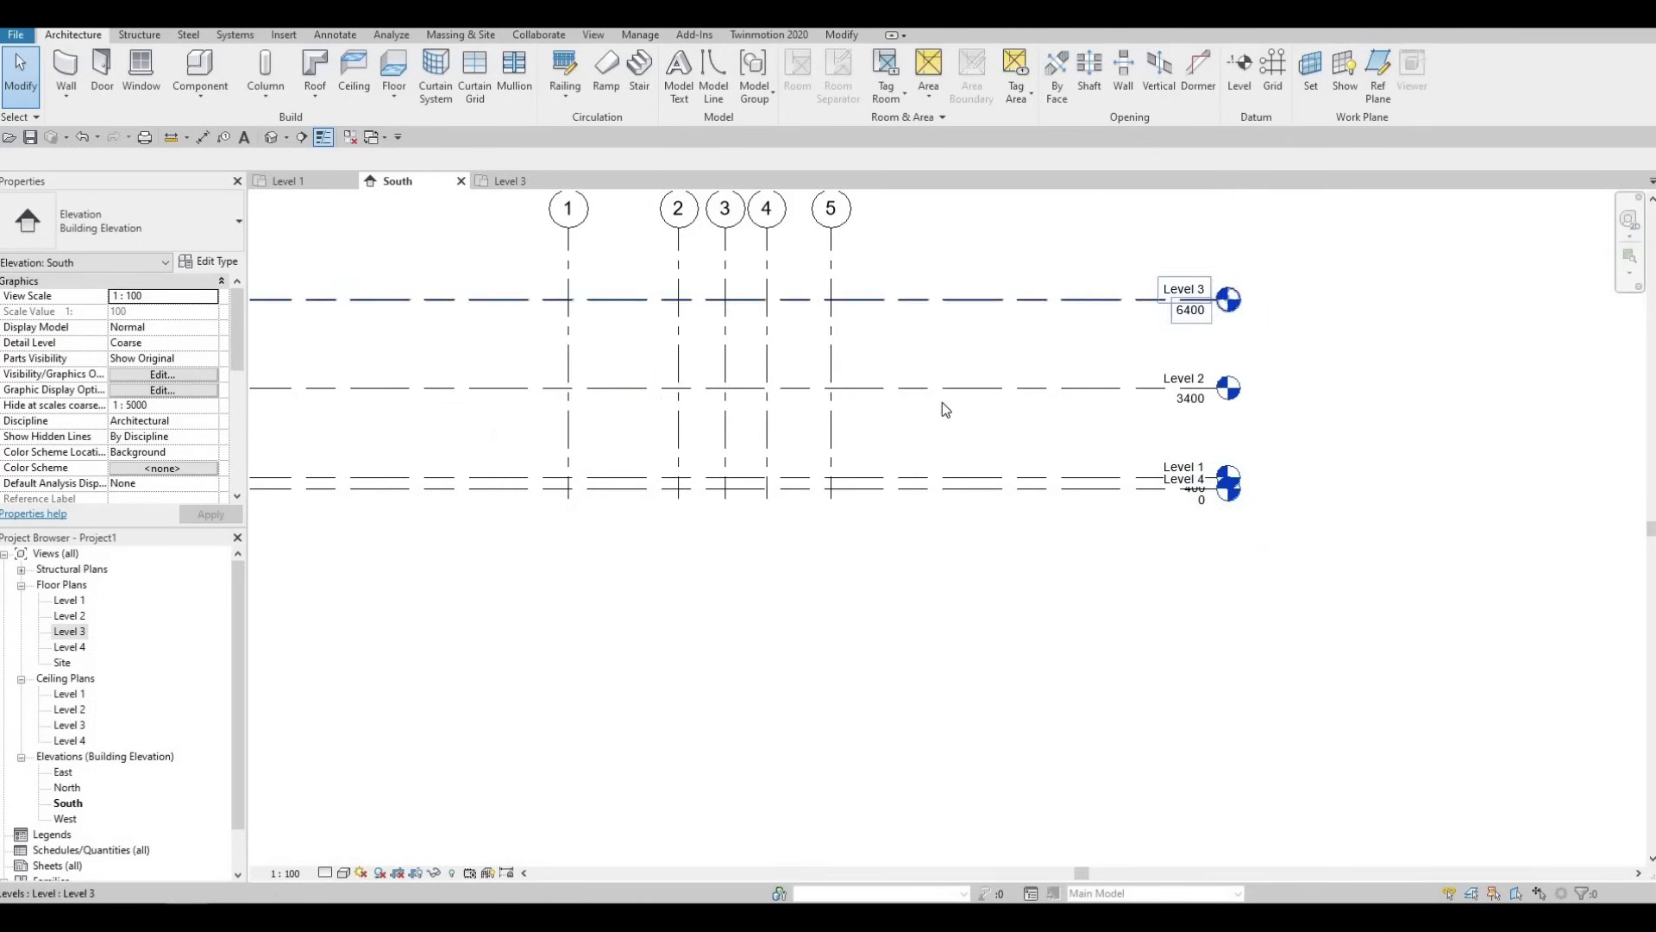
Add an elbow to the line of the level at elevation 0 and reposition its bend points so the head and labels clear Level 1's
left_click(1104, 493)
scroll(1277, 540, "up", 3)
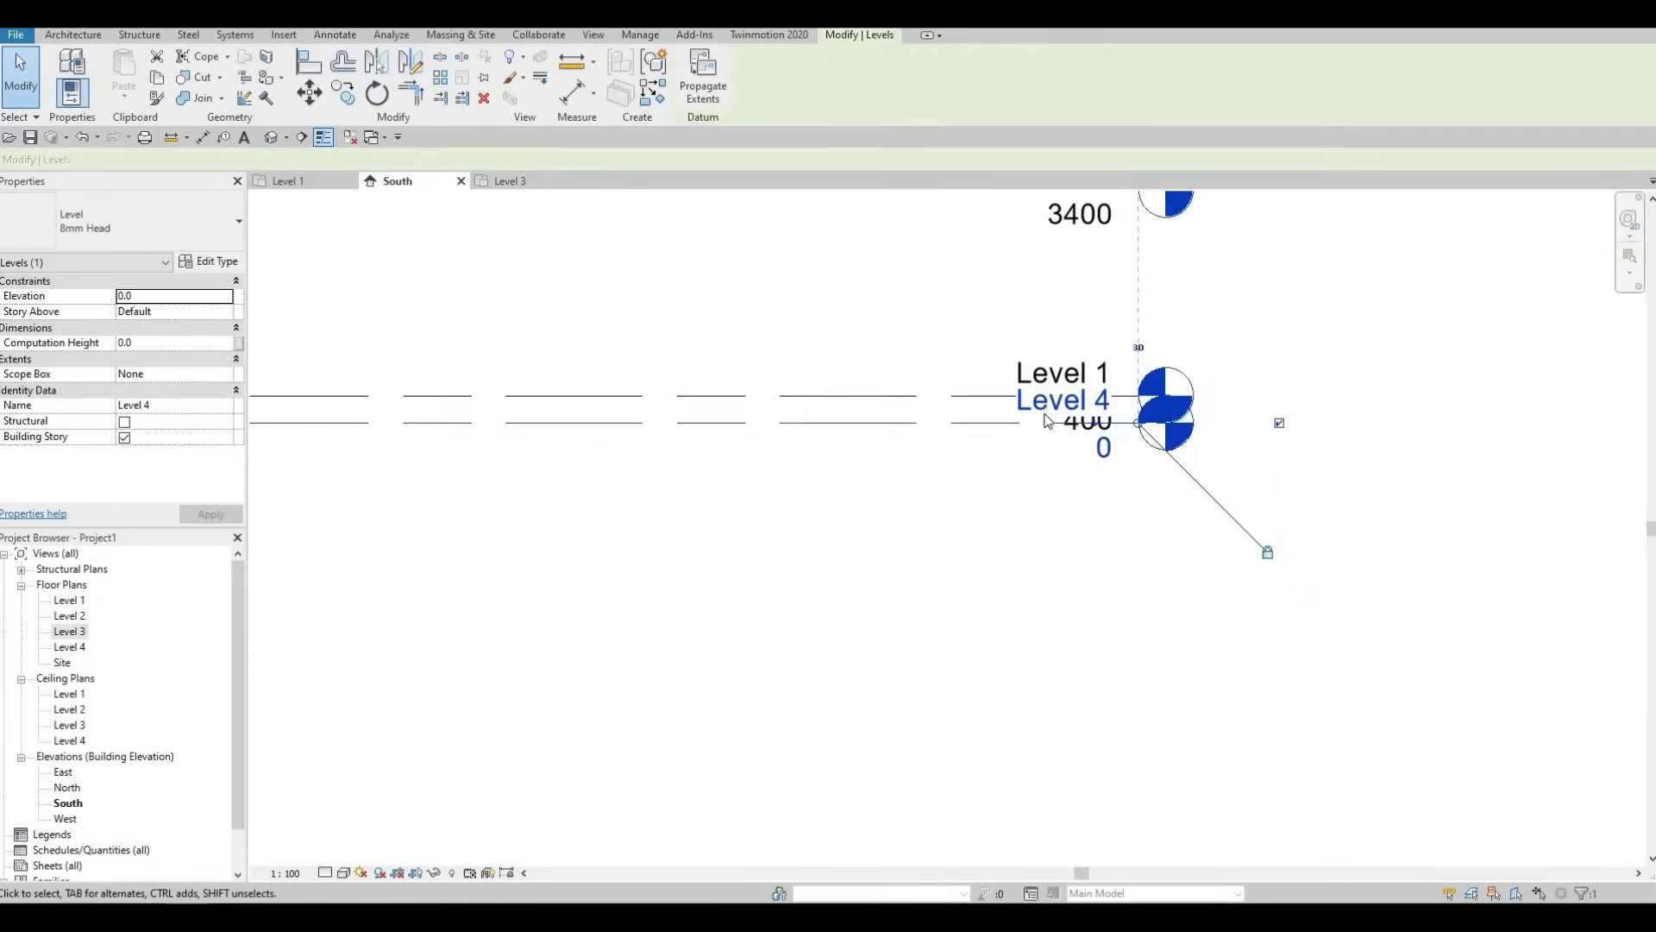
scroll(1046, 421, "up", 5)
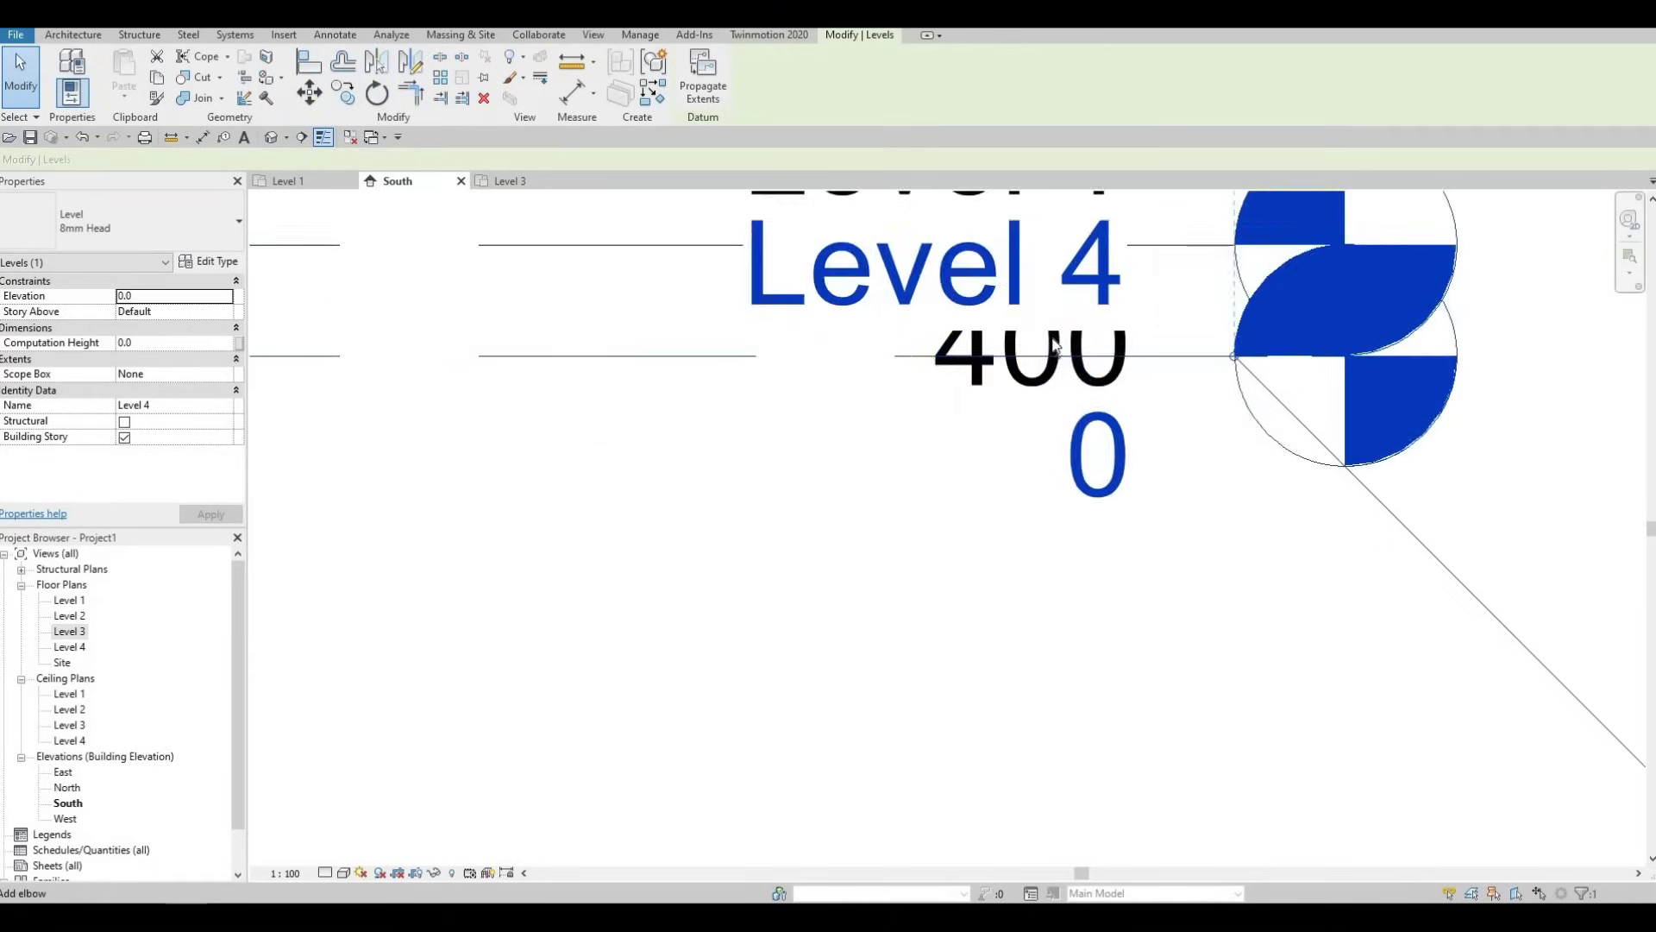
scroll(1051, 336, "up", 5)
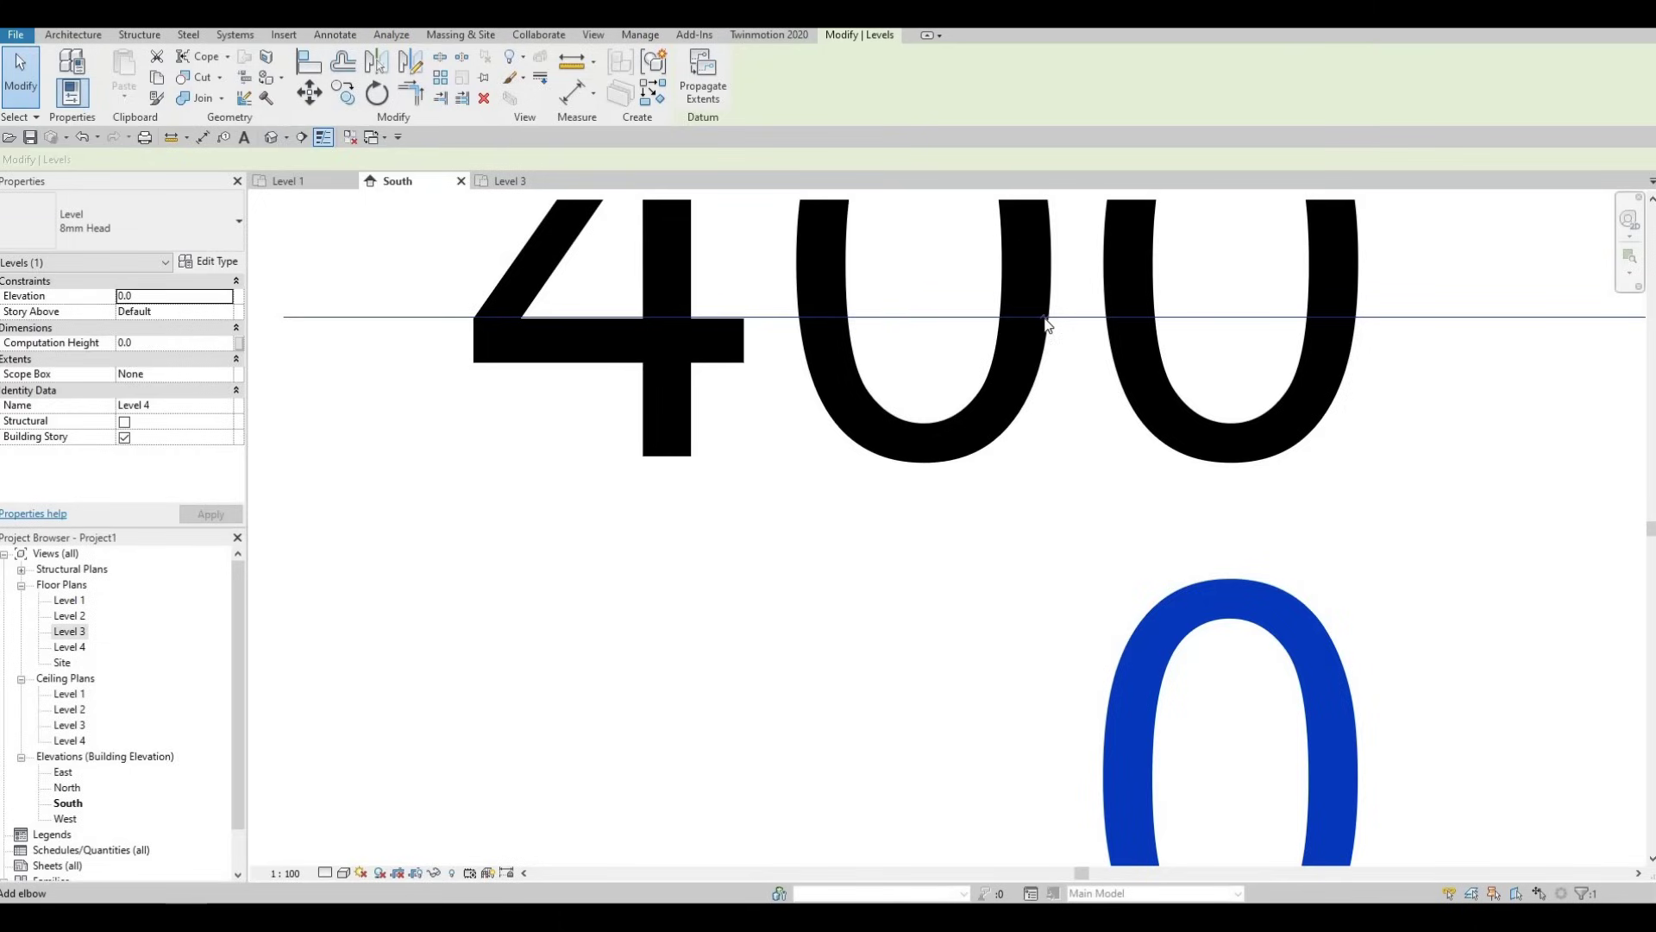
left_click(1045, 318)
scroll(965, 433, "down", 10)
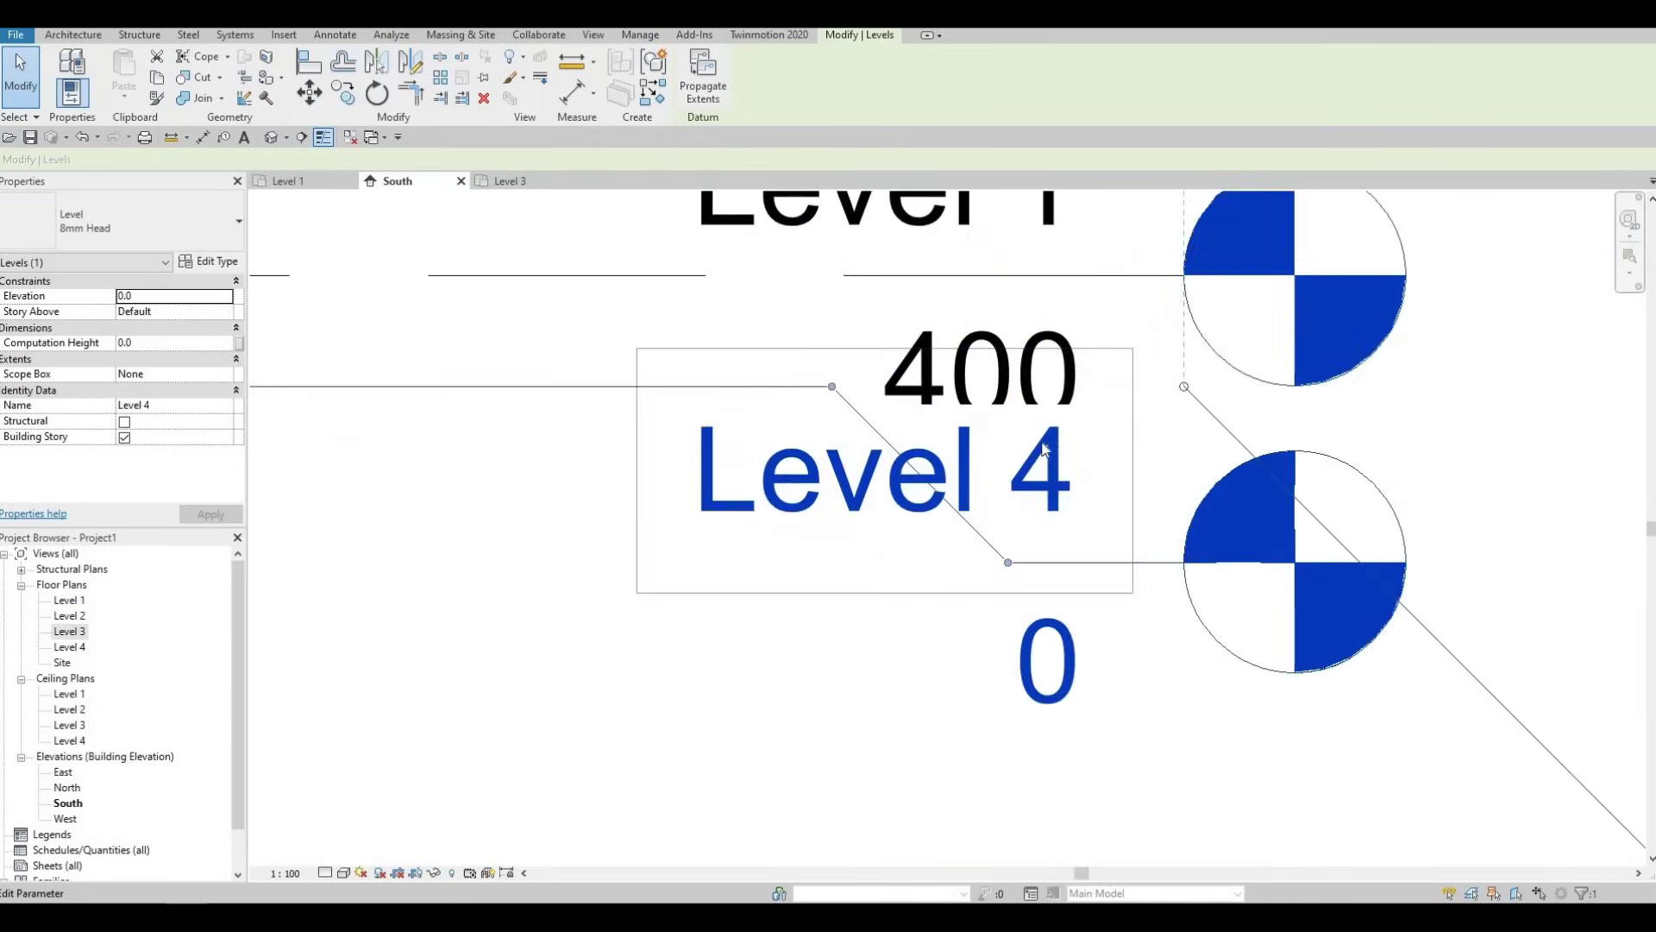
left_click_drag(994, 395, 830, 395)
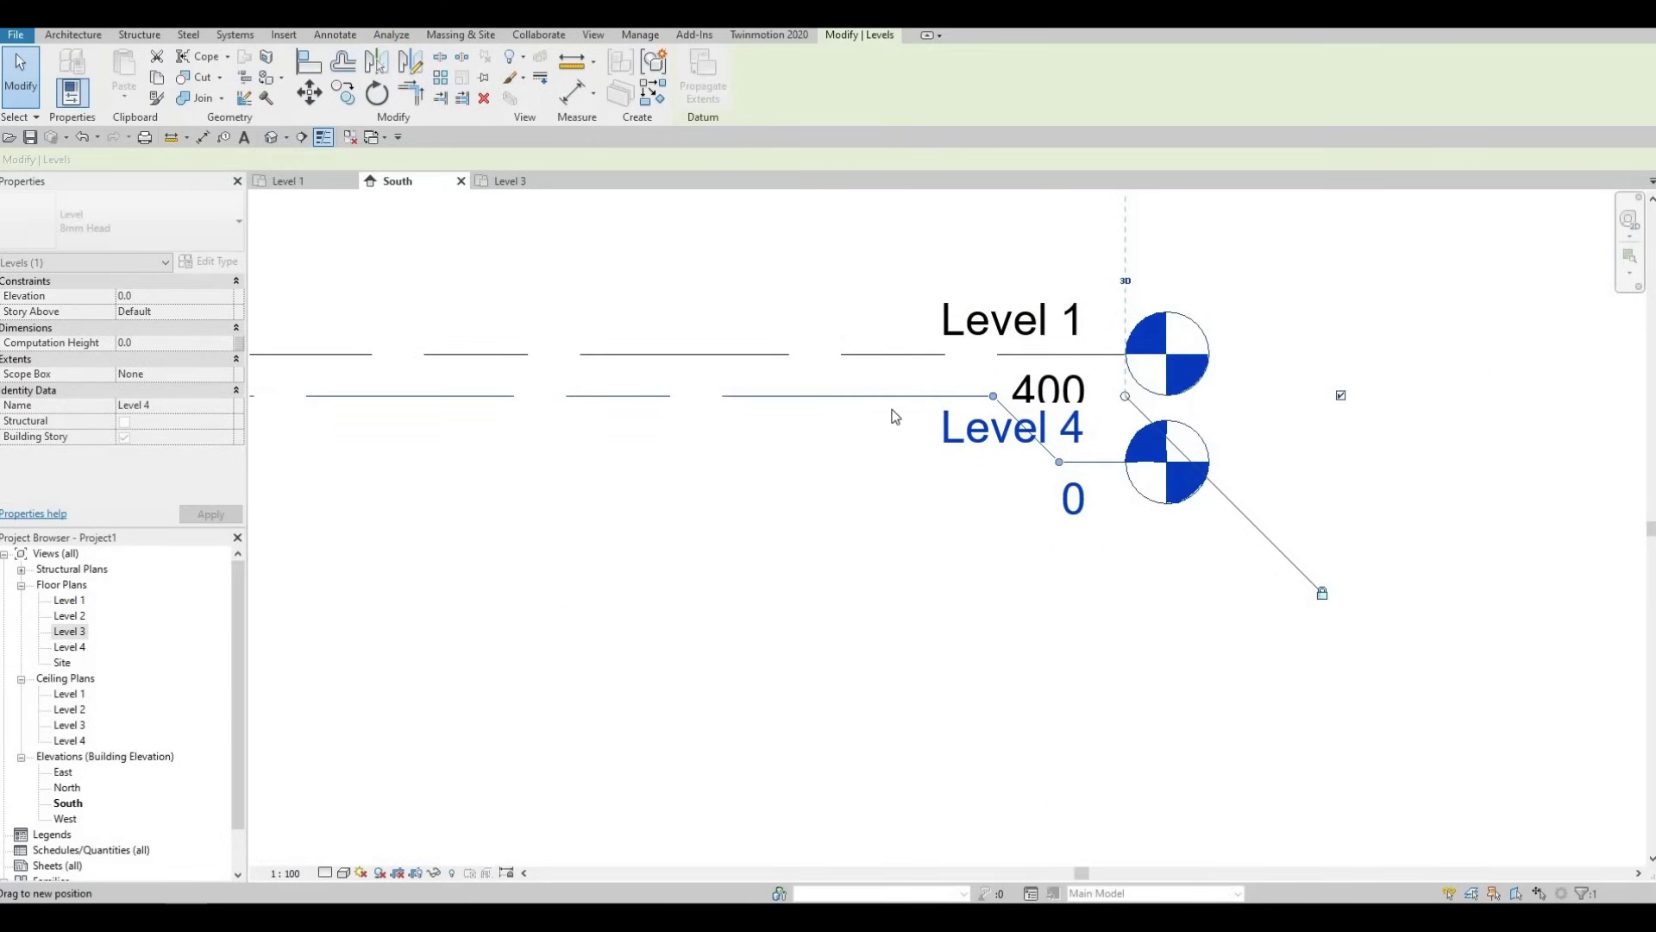
left_click_drag(1060, 467, 934, 514)
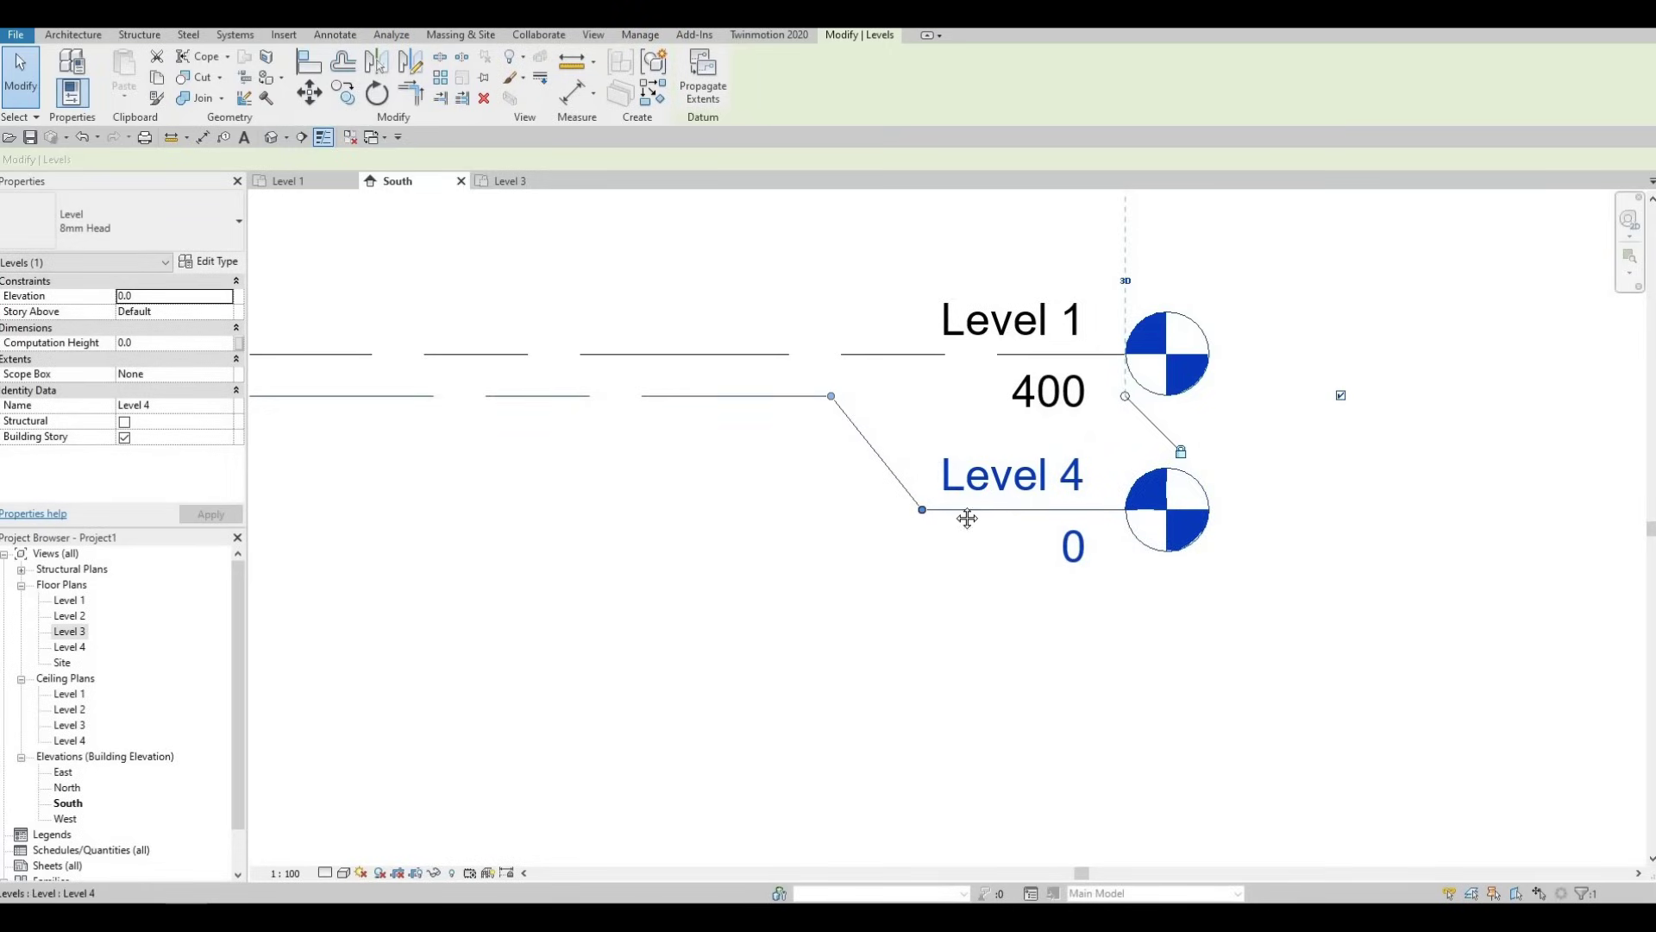
Rename the level at elevation 0 as Ground and rename its corresponding views as well
scroll(1083, 490, "down", 2)
middle_click_drag(1090, 488, 1112, 447)
scroll(1182, 457, "down", 2)
middle_click_drag(951, 549, 1150, 552)
scroll(1105, 547, "down", 1)
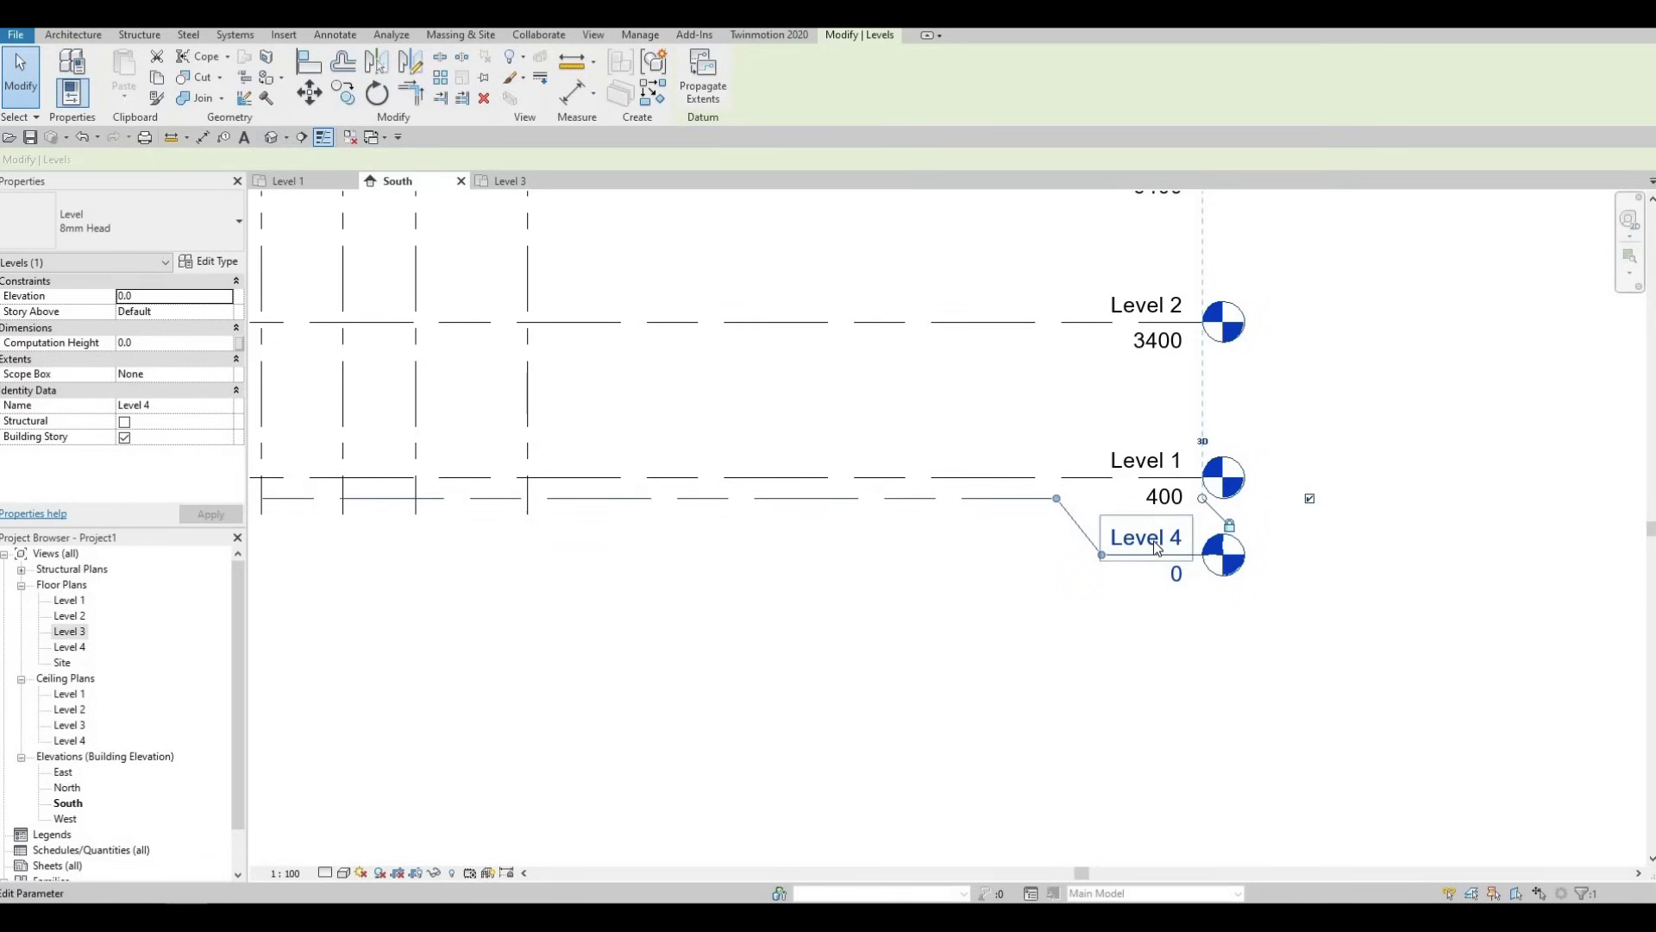
left_click(1155, 542)
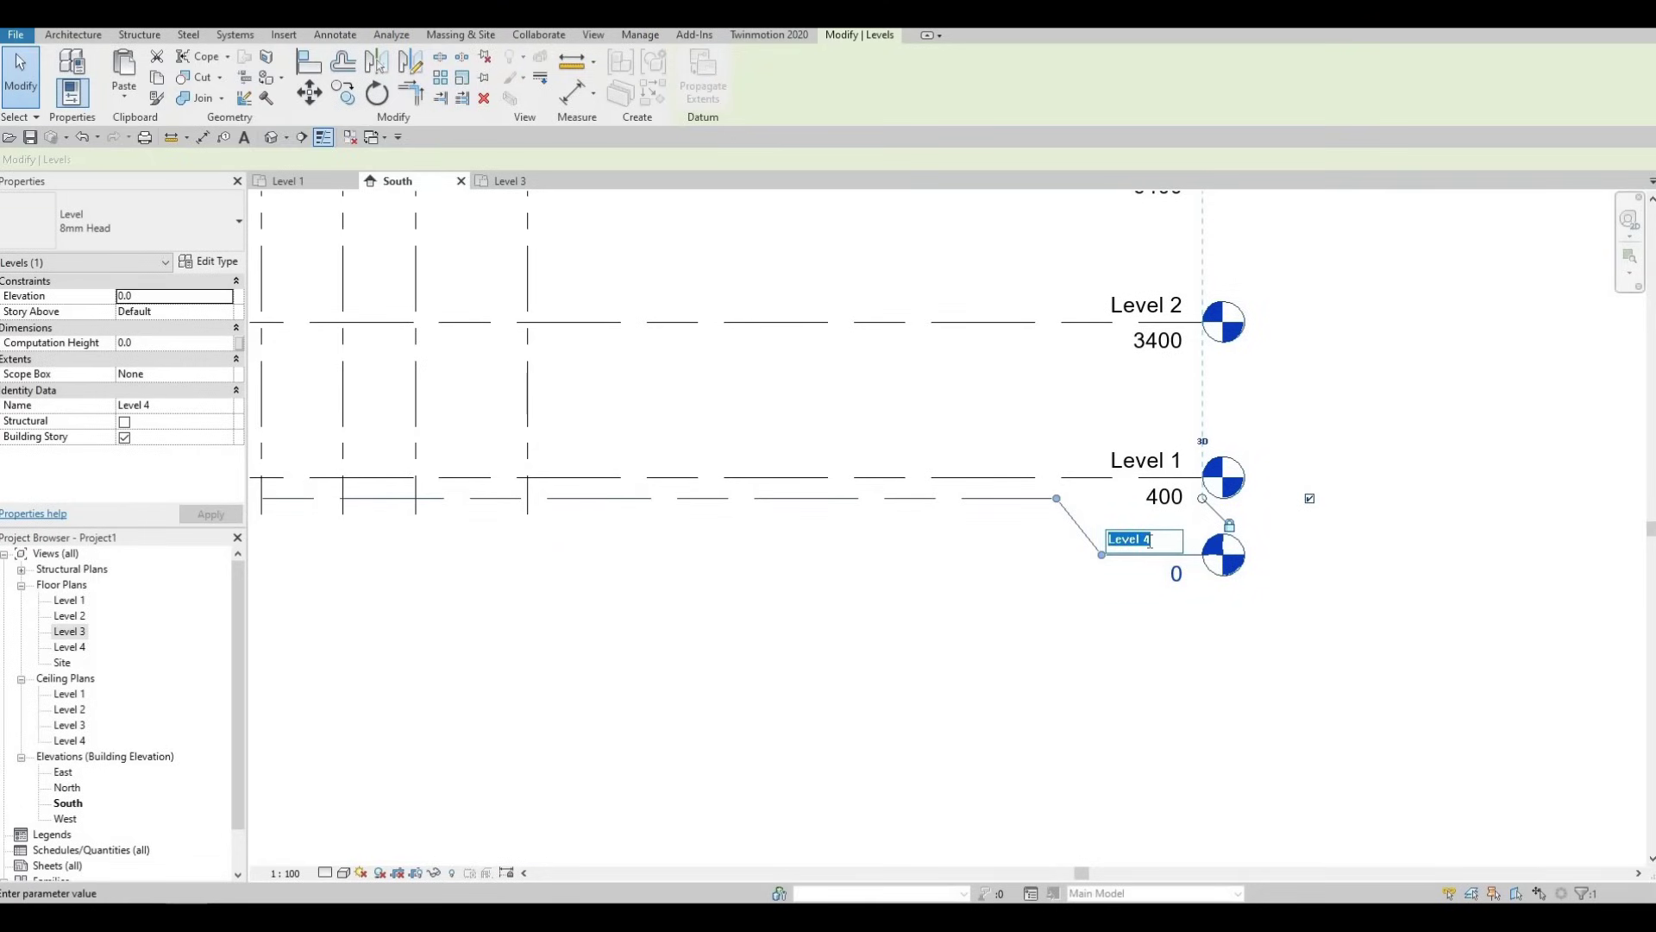
type("Ground")
key("Return")
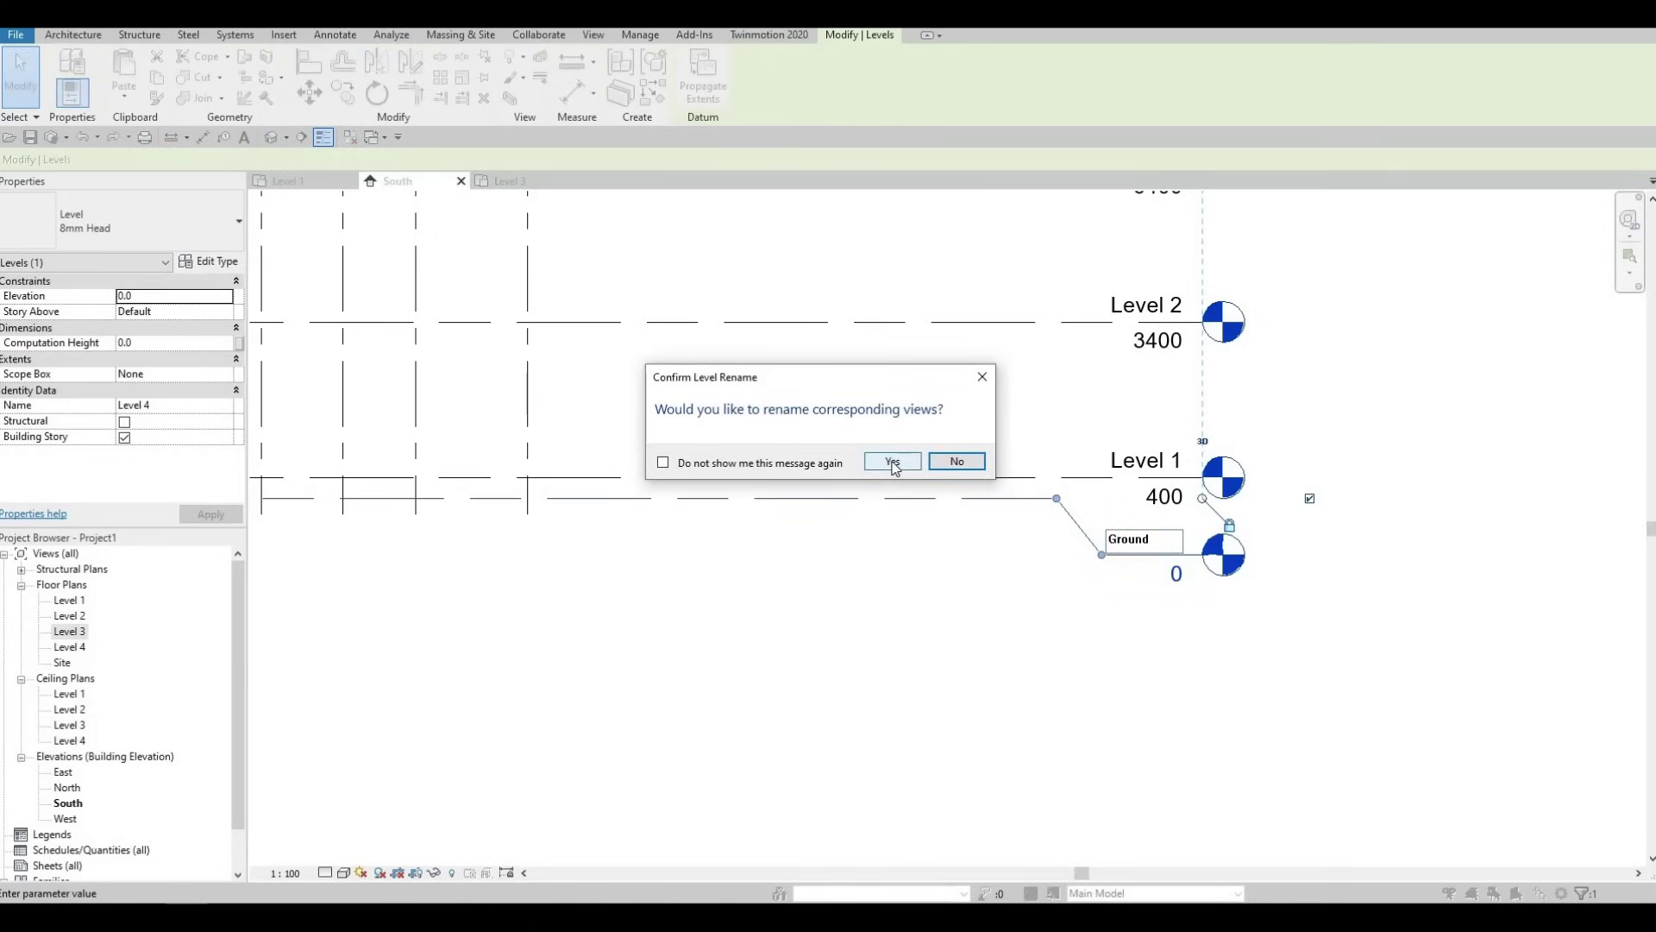
left_click(891, 462)
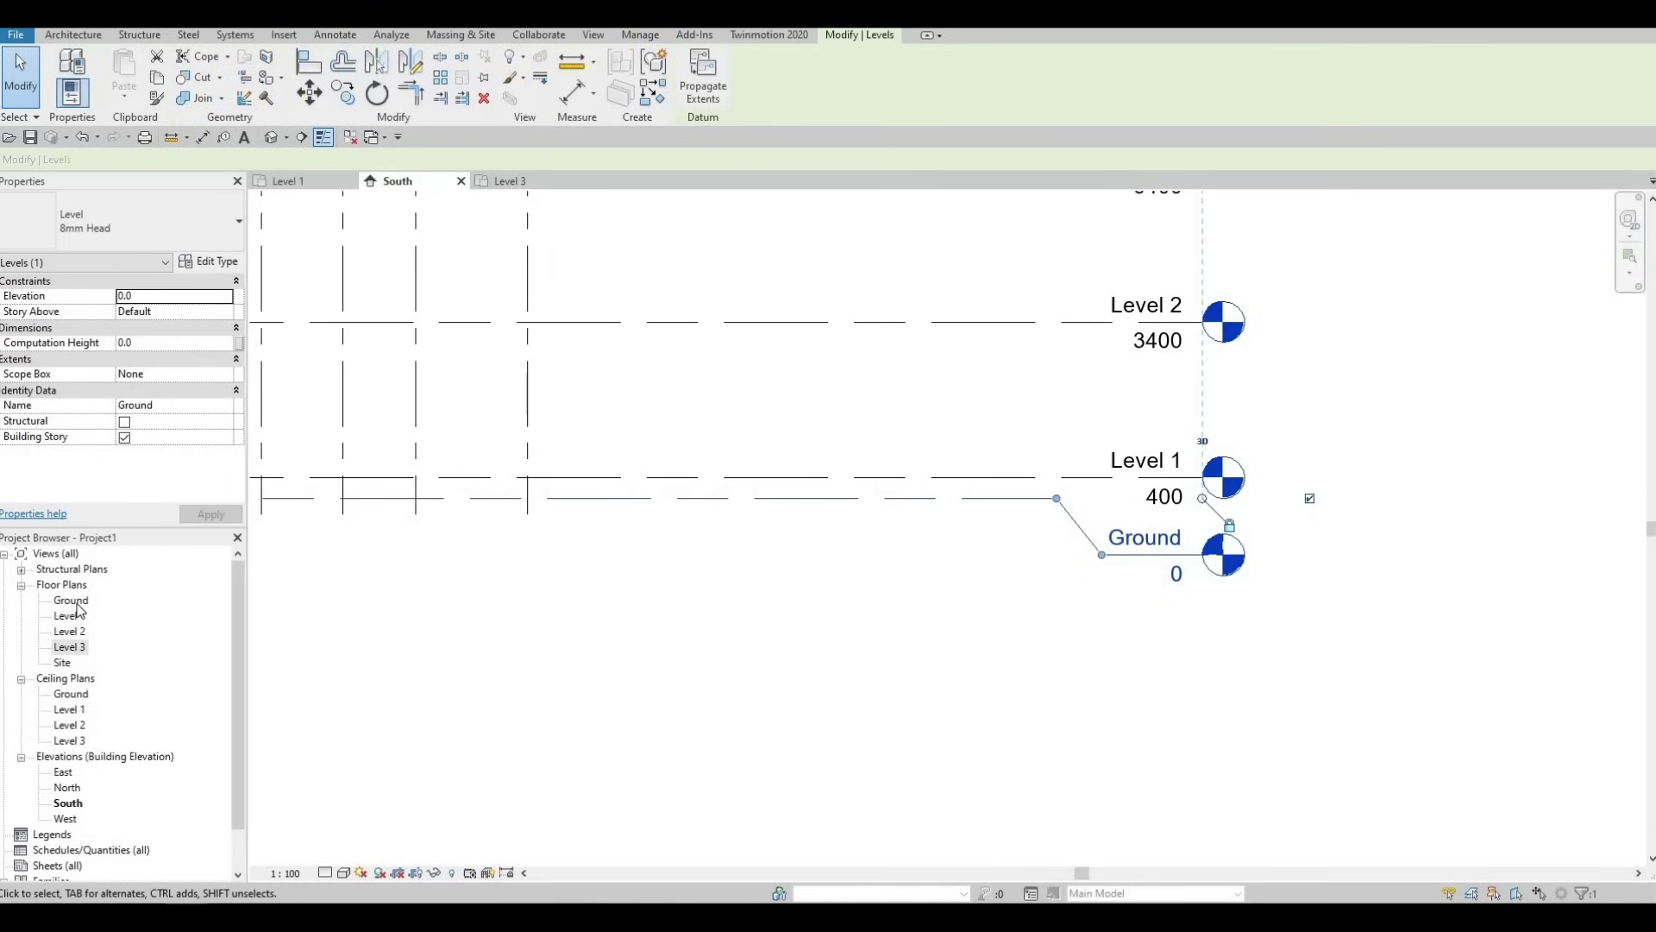
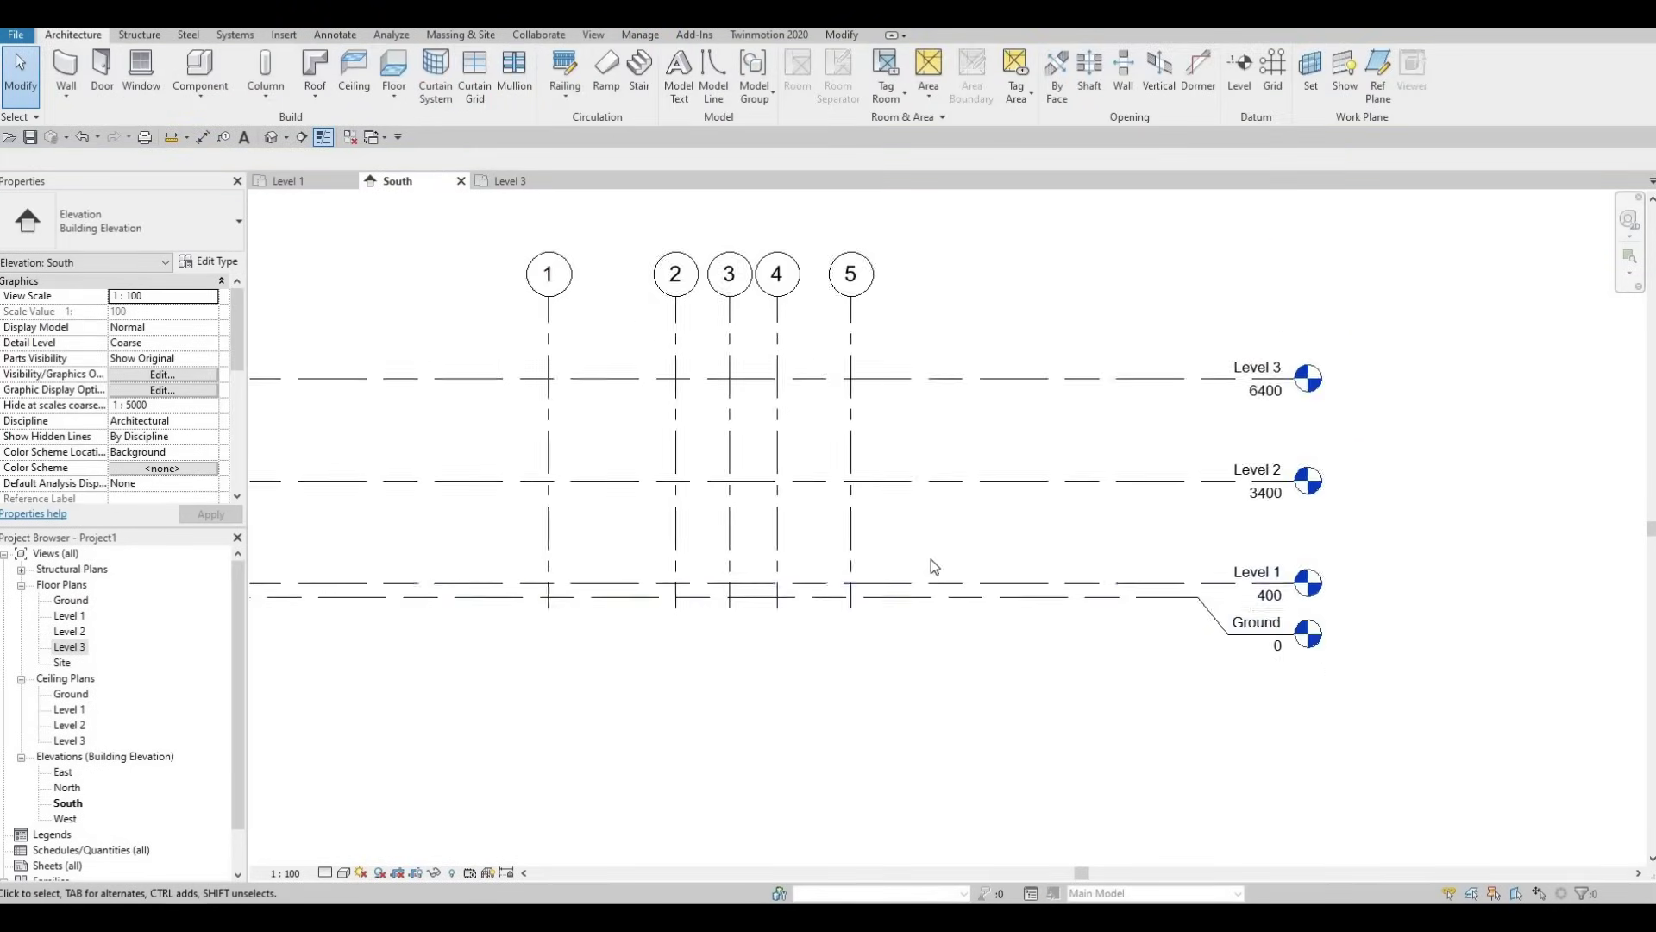
Pull the tail ends of the level lines in closer to grid 1 in the South elevation
left_click(956, 578)
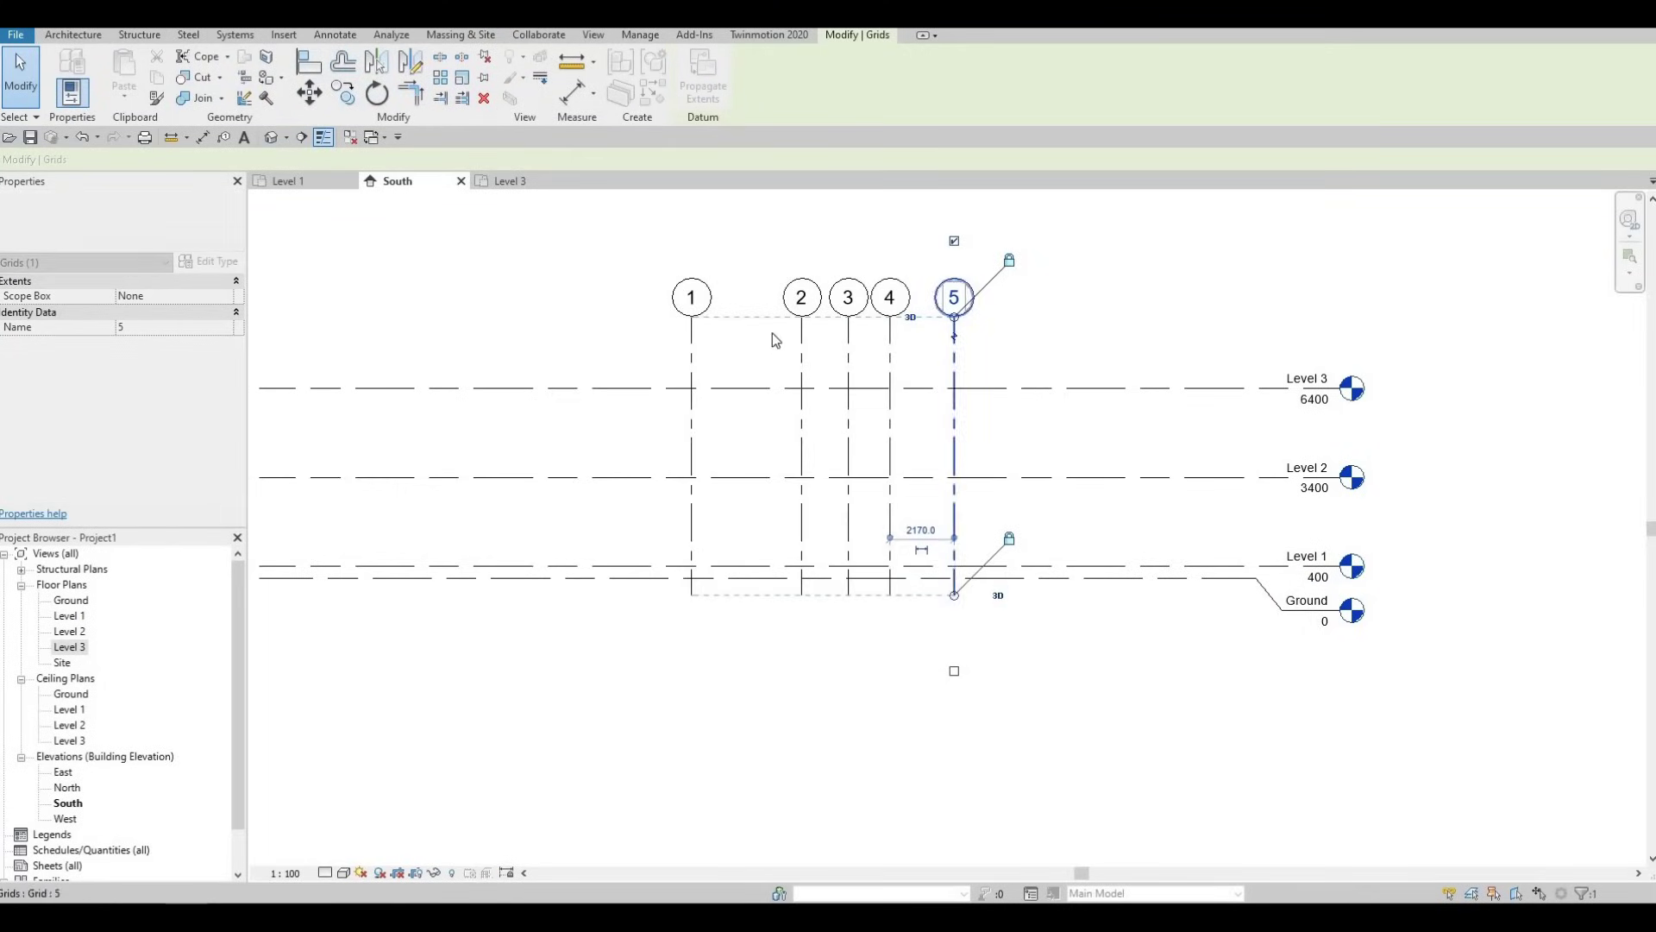
scroll(815, 379, "down", 1)
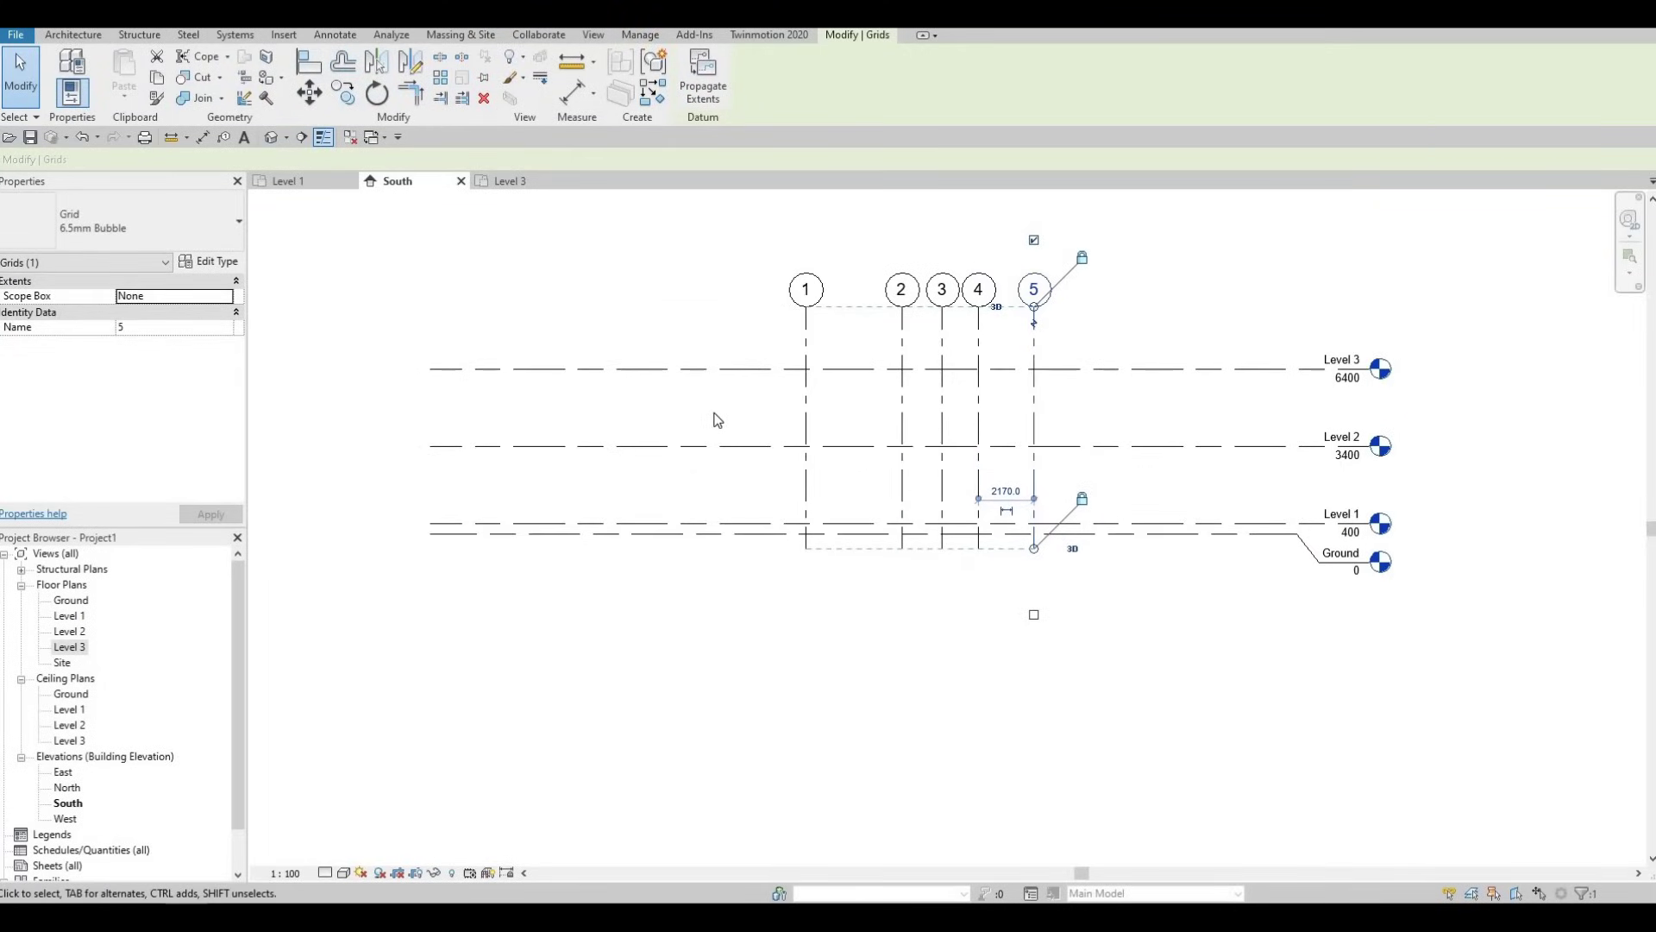
left_click(441, 369)
left_click_drag(629, 371, 629, 368)
left_click(1025, 420)
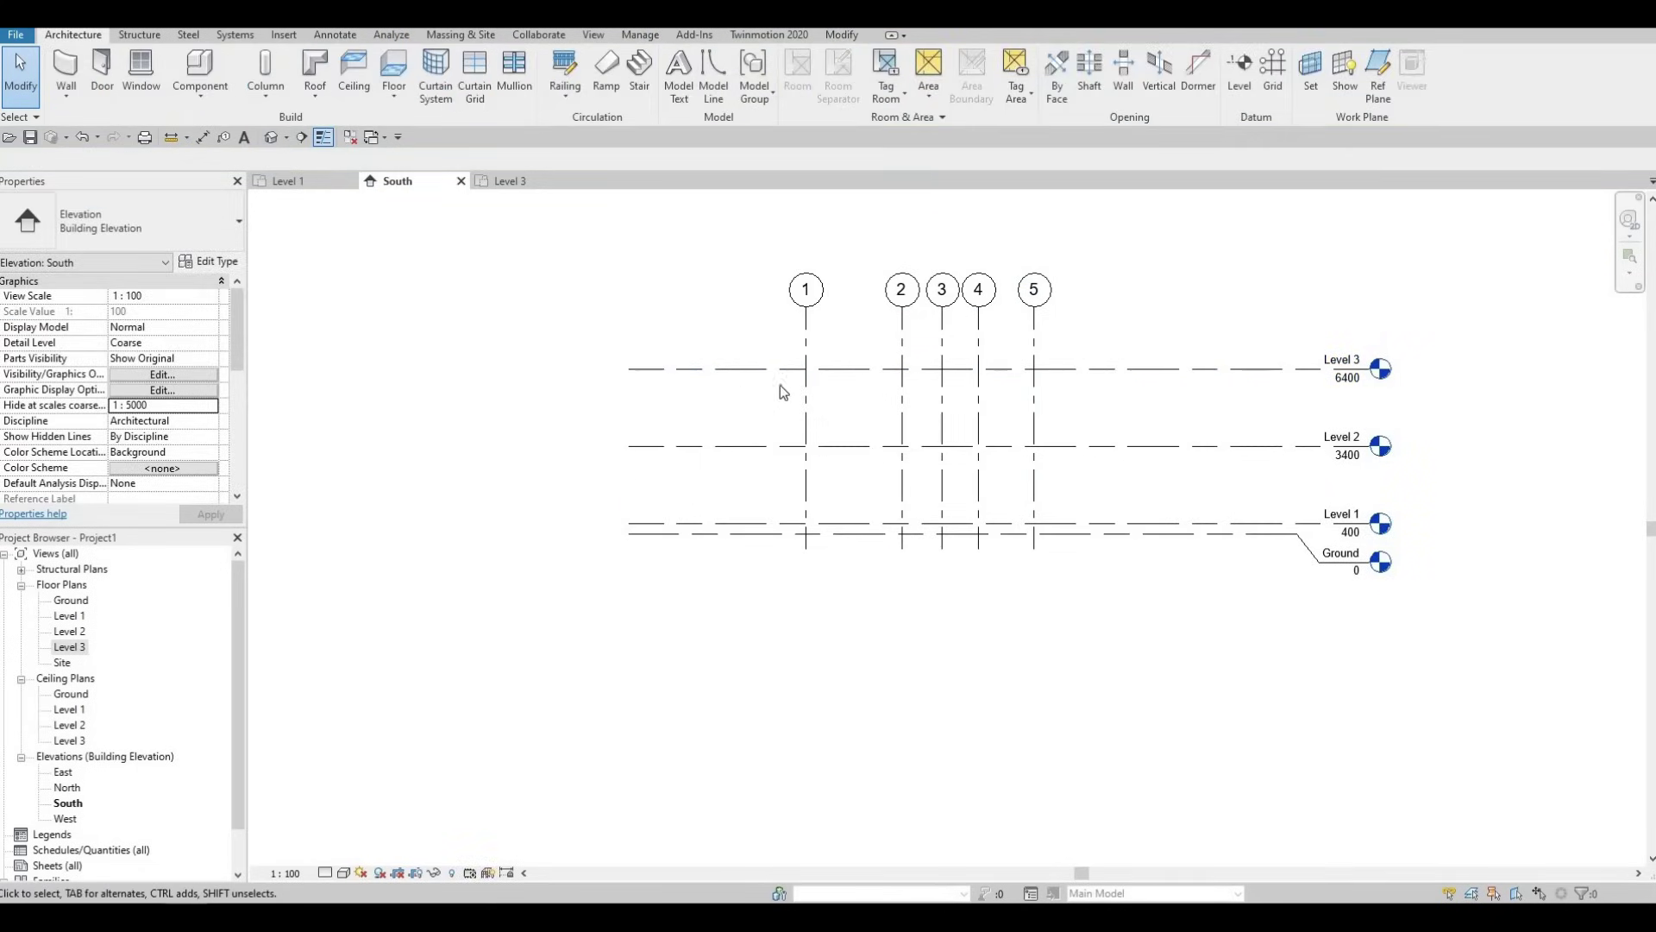
Pull the head ends of all level lines in closer to grid 5 in the South elevation
scroll(728, 454, "down", 2)
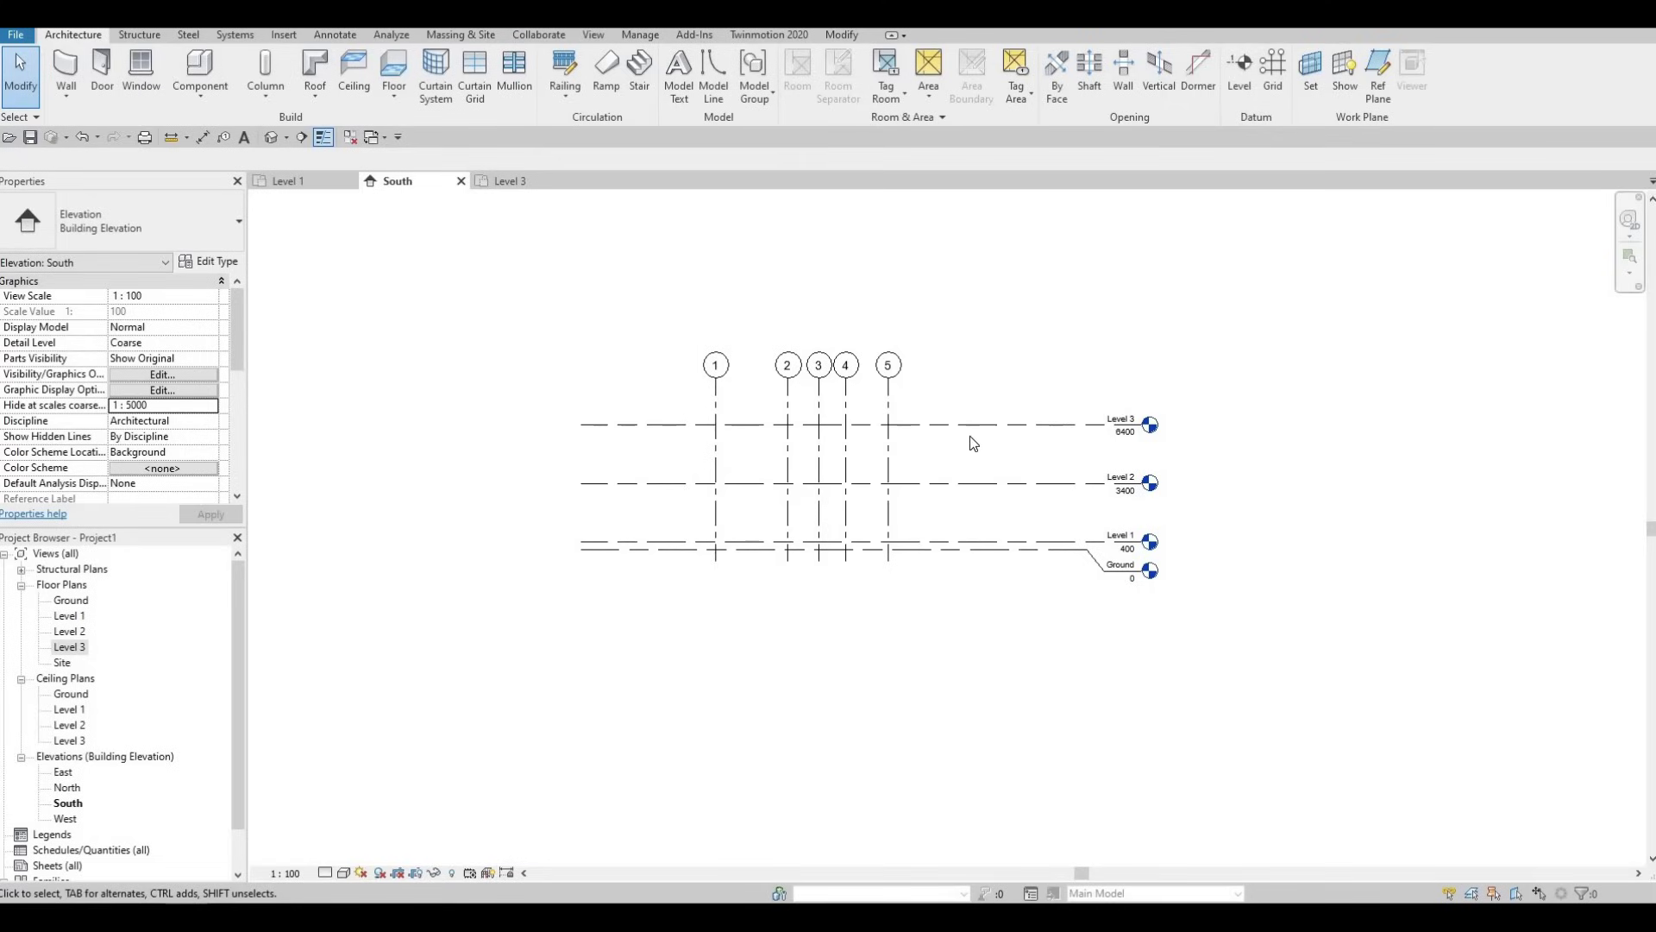
left_click(1105, 424)
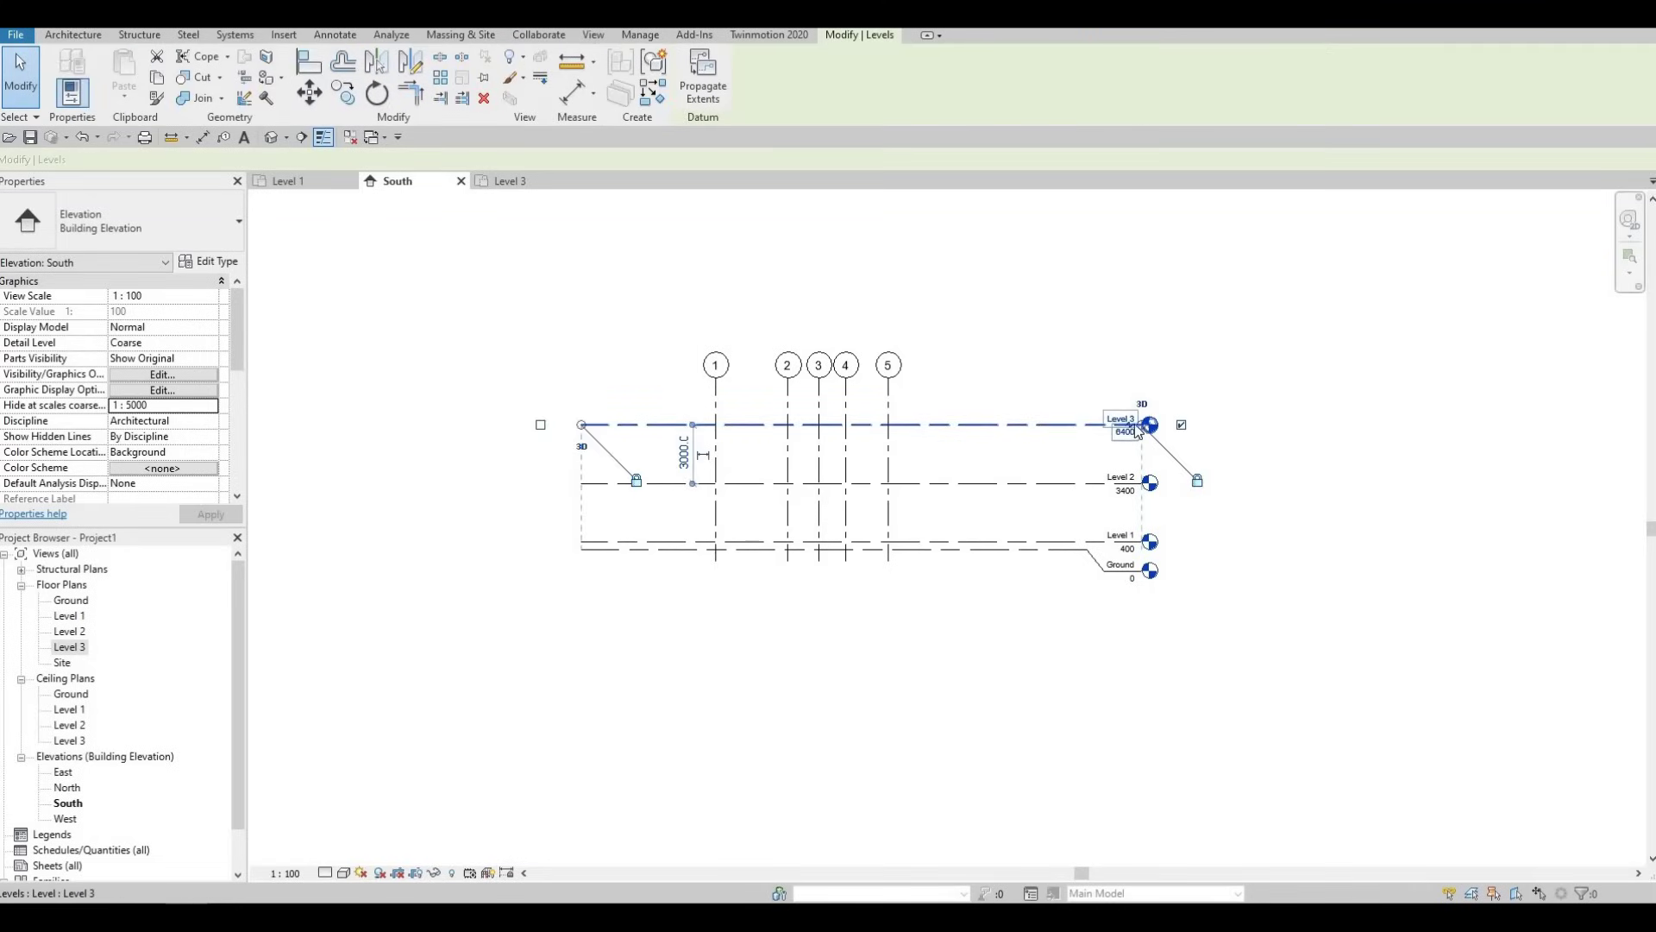
scroll(1113, 425, "up", 2)
left_click_drag(1057, 428, 1023, 425)
left_click(846, 459)
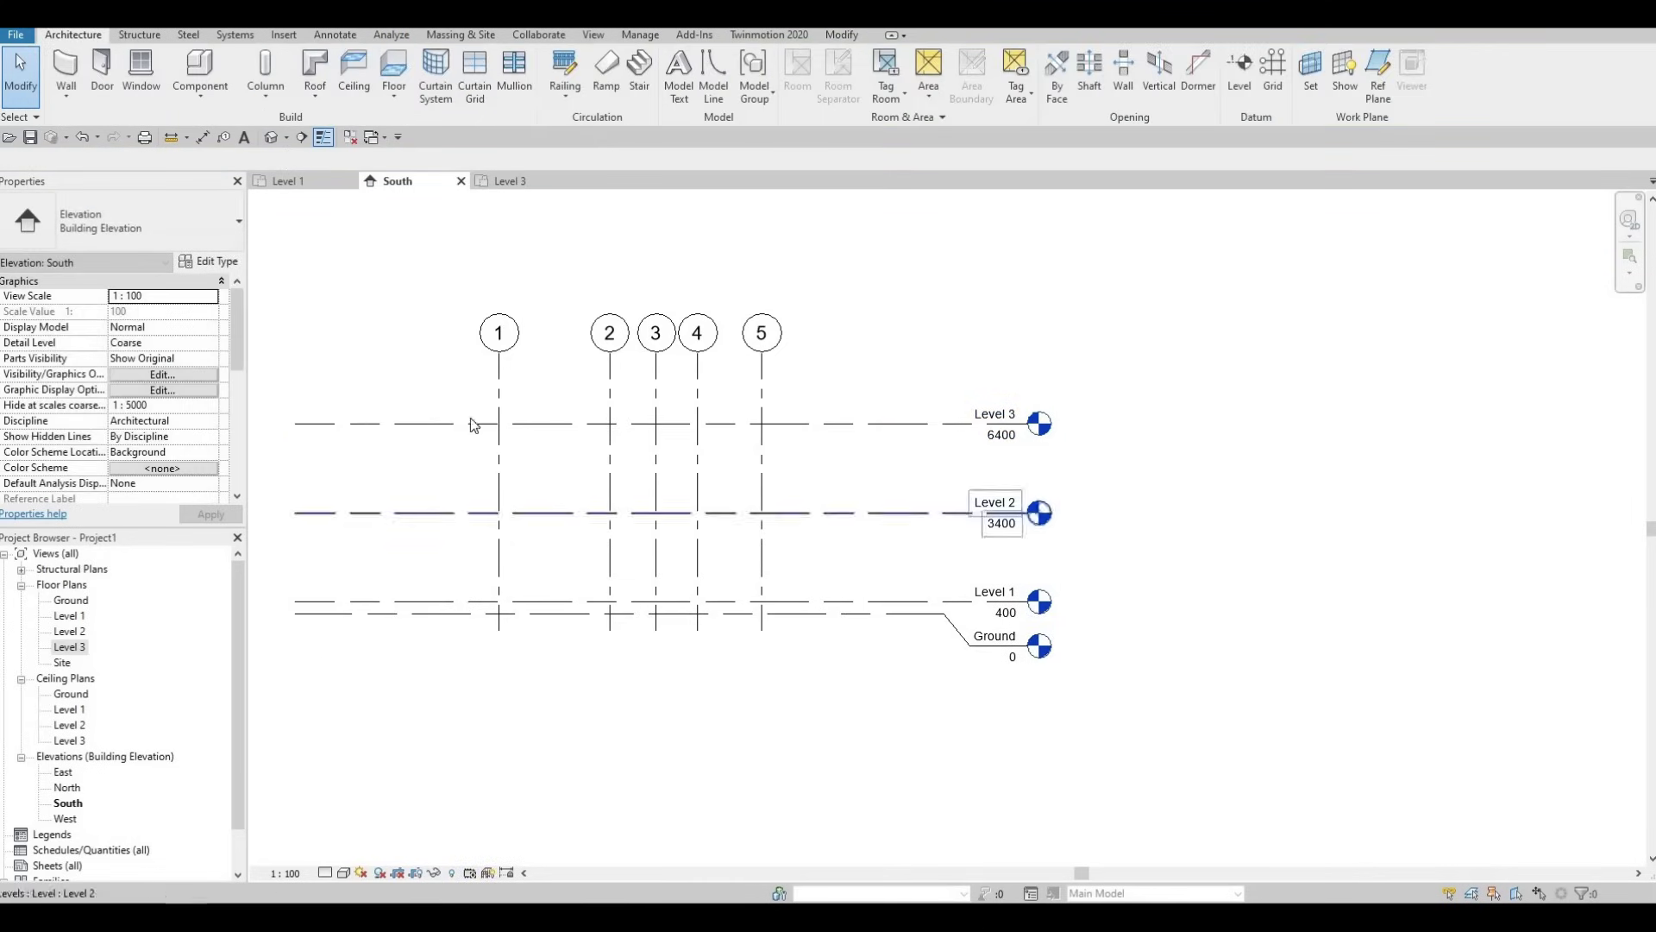
middle_click_drag(474, 423, 510, 379)
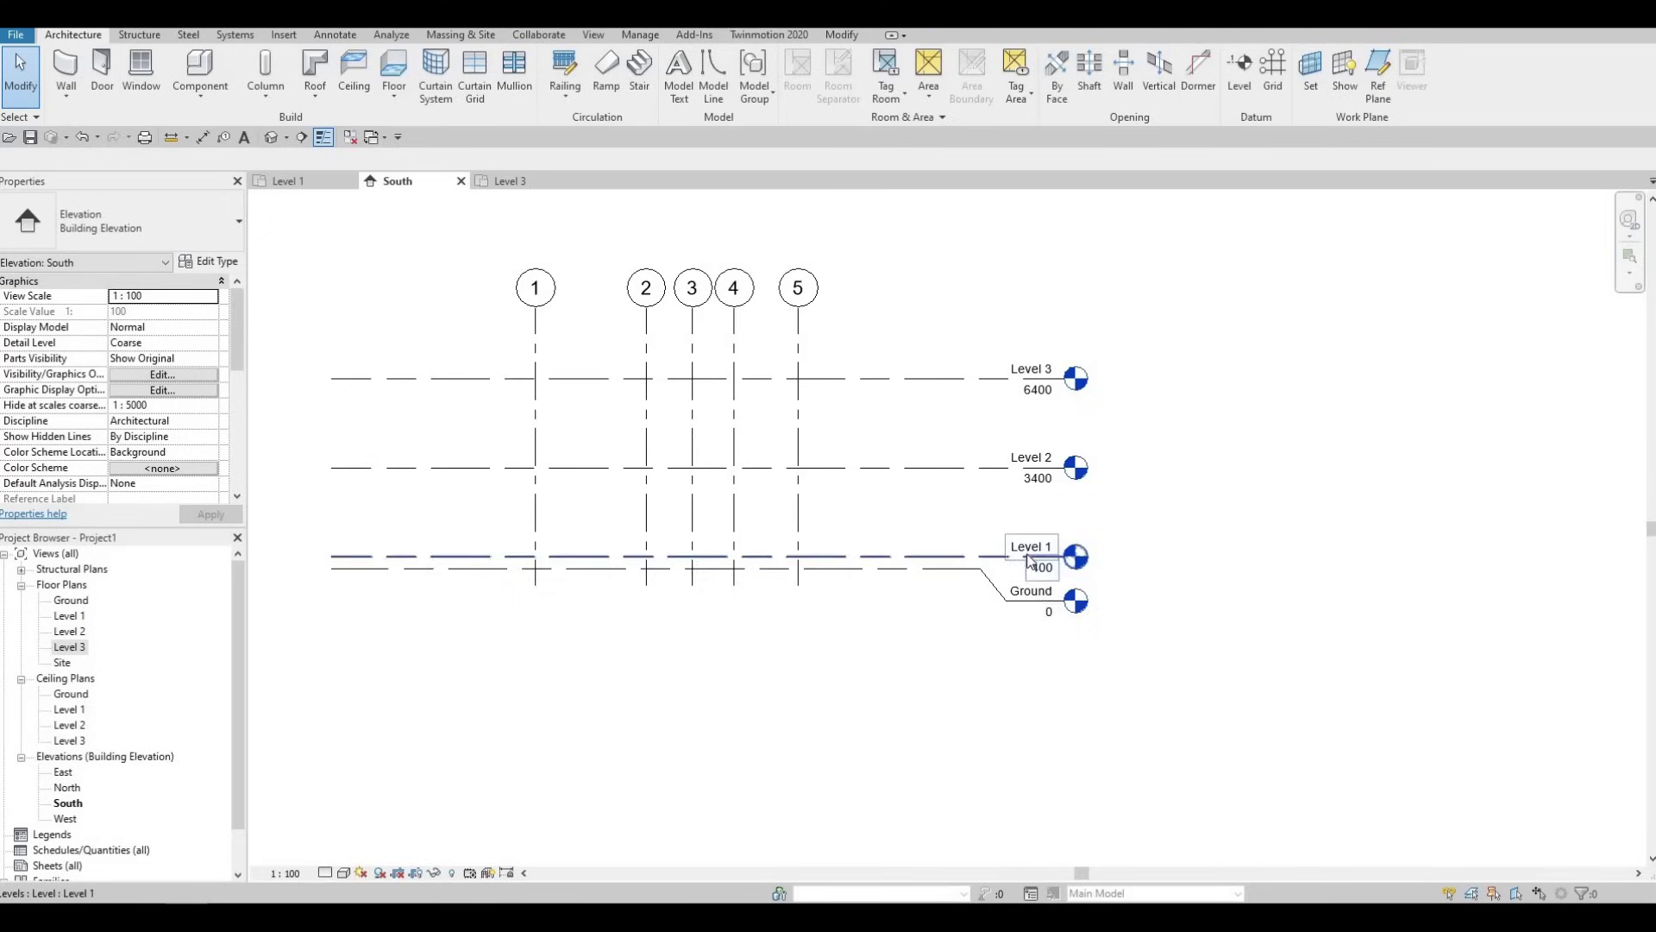
Place an aligned dimension chain through Ground, Level 1, Level 2 and Level 3 between grid 5 and the level heads
left_click(202, 137)
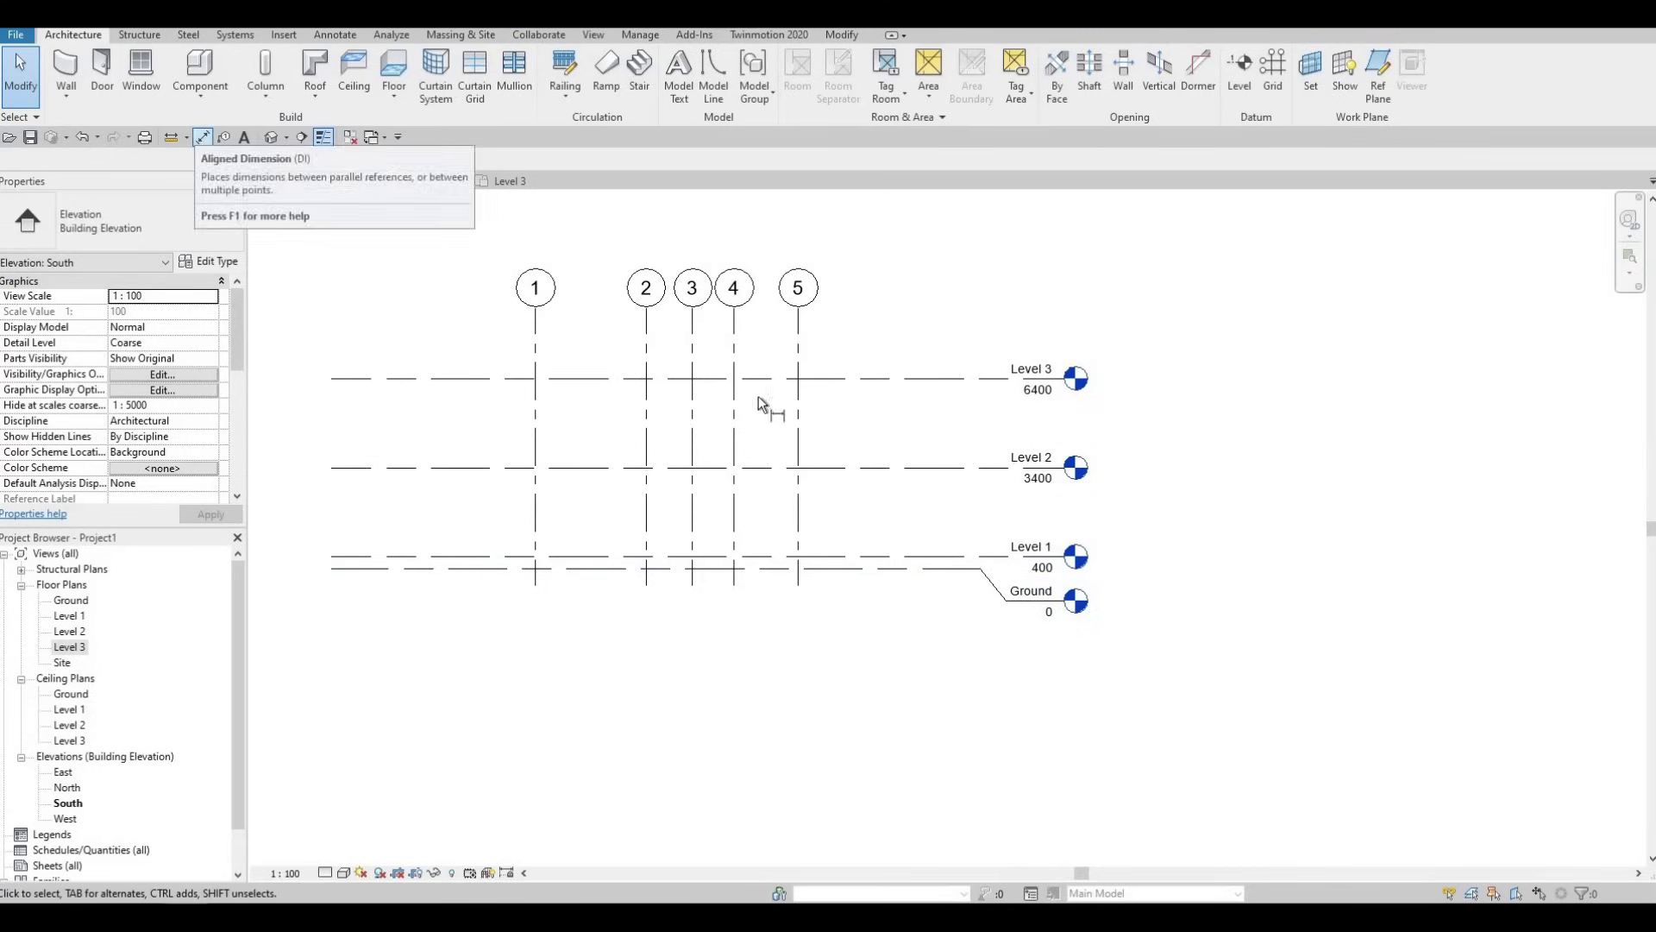
left_click(921, 568)
left_click(921, 557)
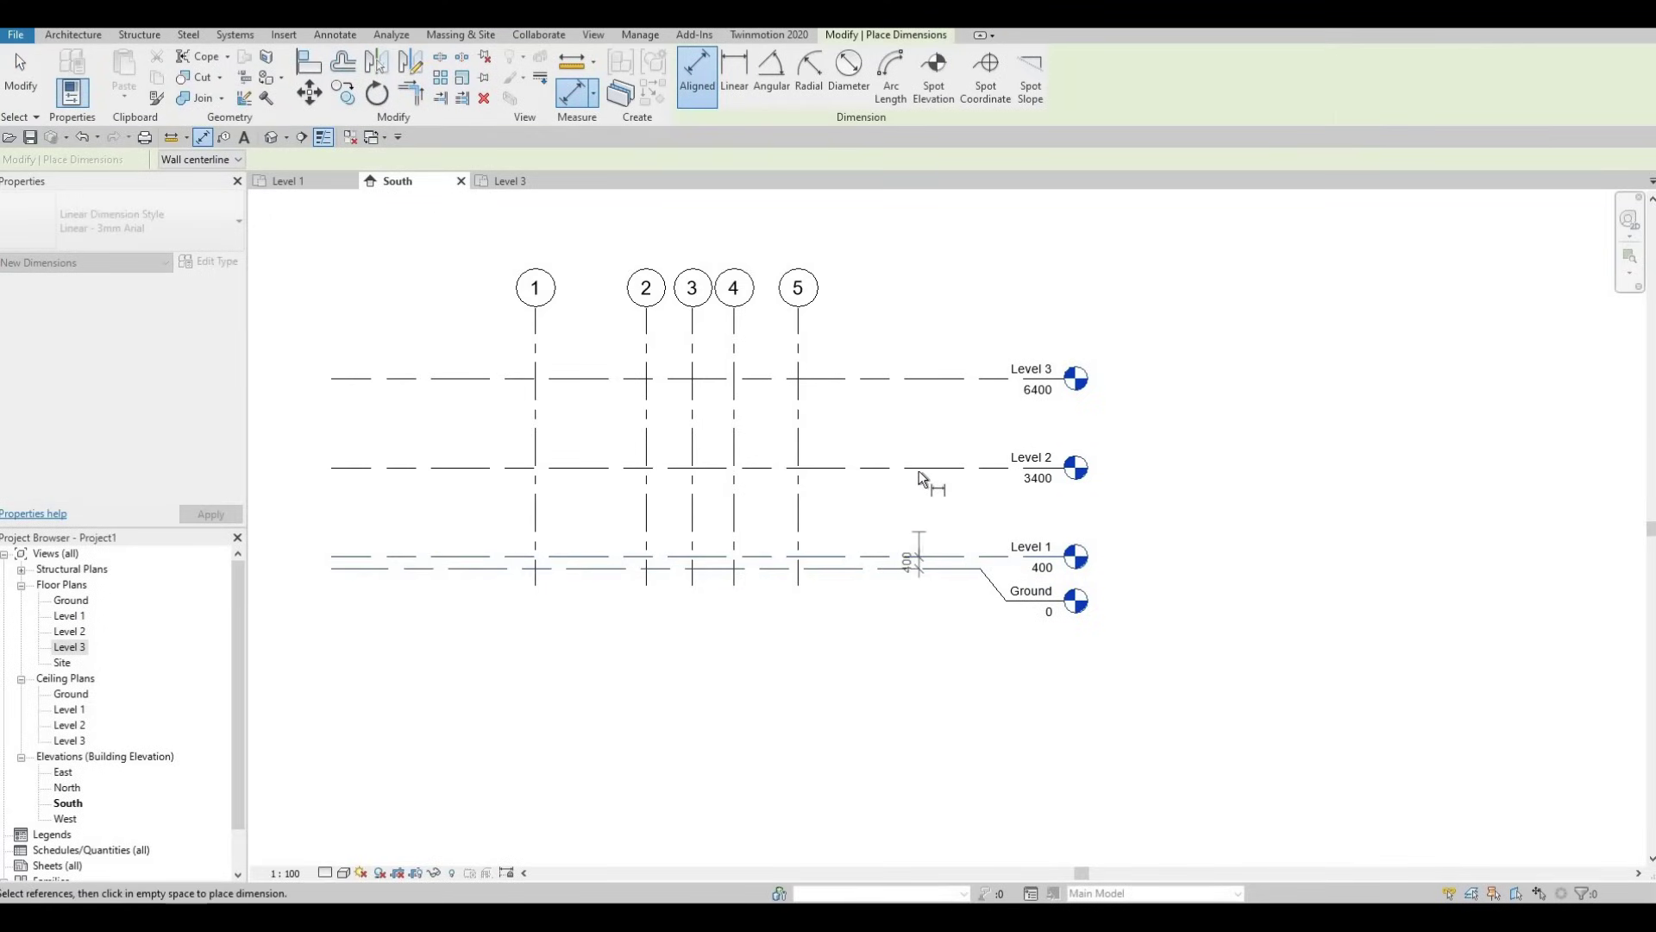
left_click(893, 468)
left_click(886, 378)
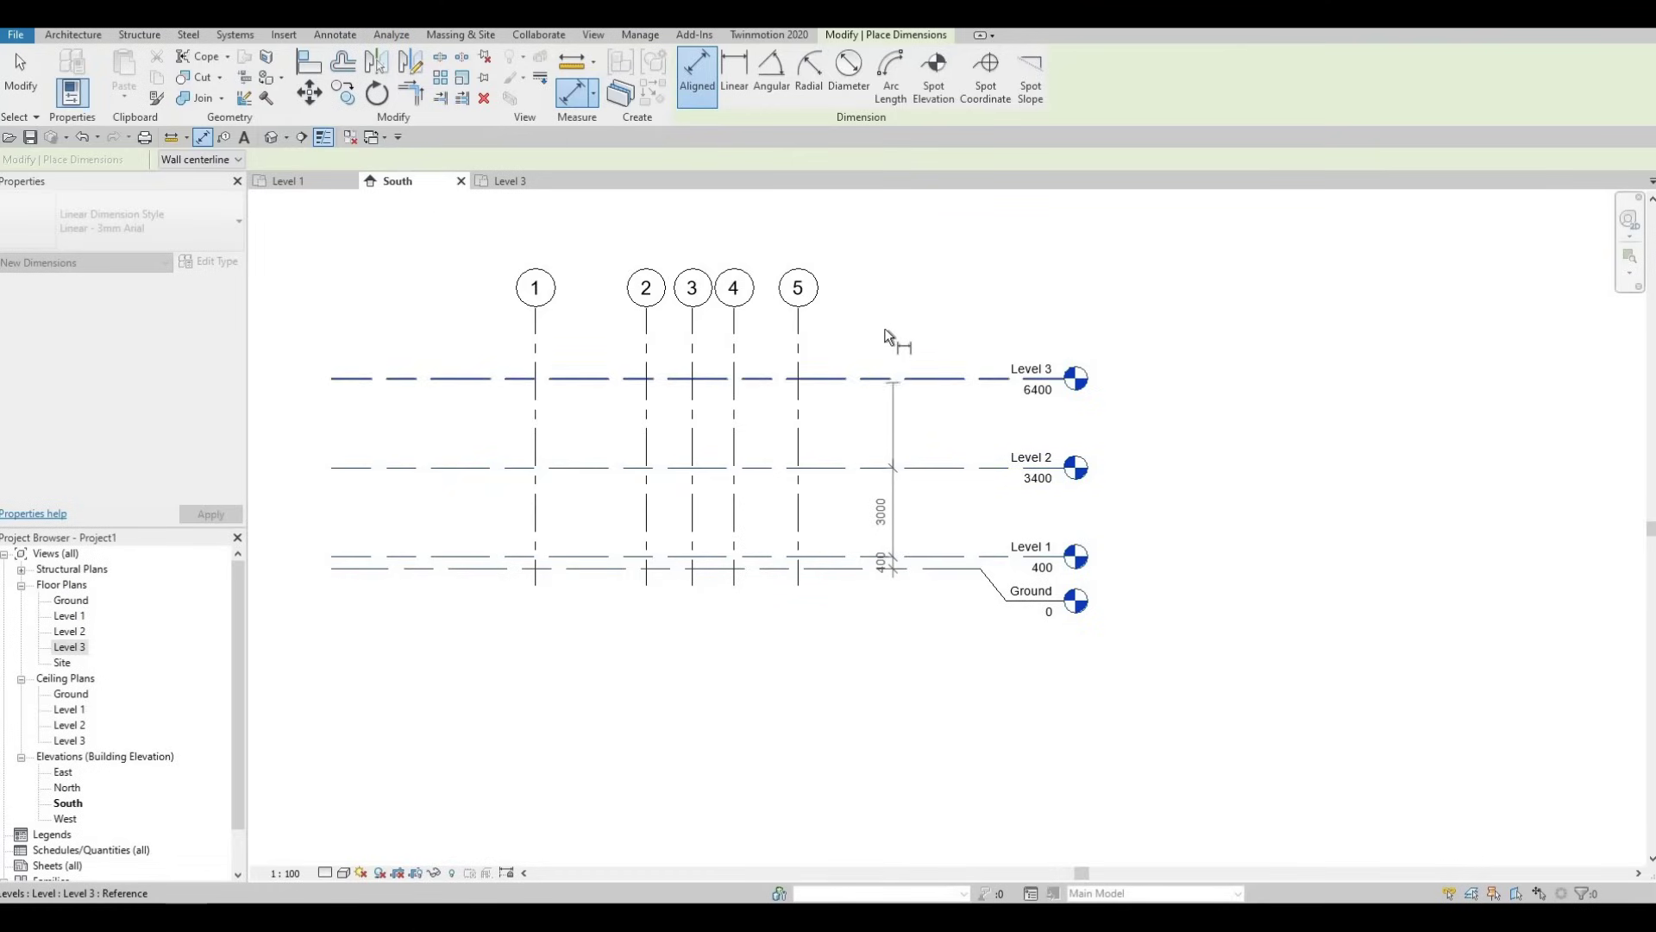
left_click(934, 442)
Add an overall aligned dimension from Ground to Level 3 beside the chain in the South elevation
left_click(953, 570)
left_click(940, 379)
left_click(938, 333)
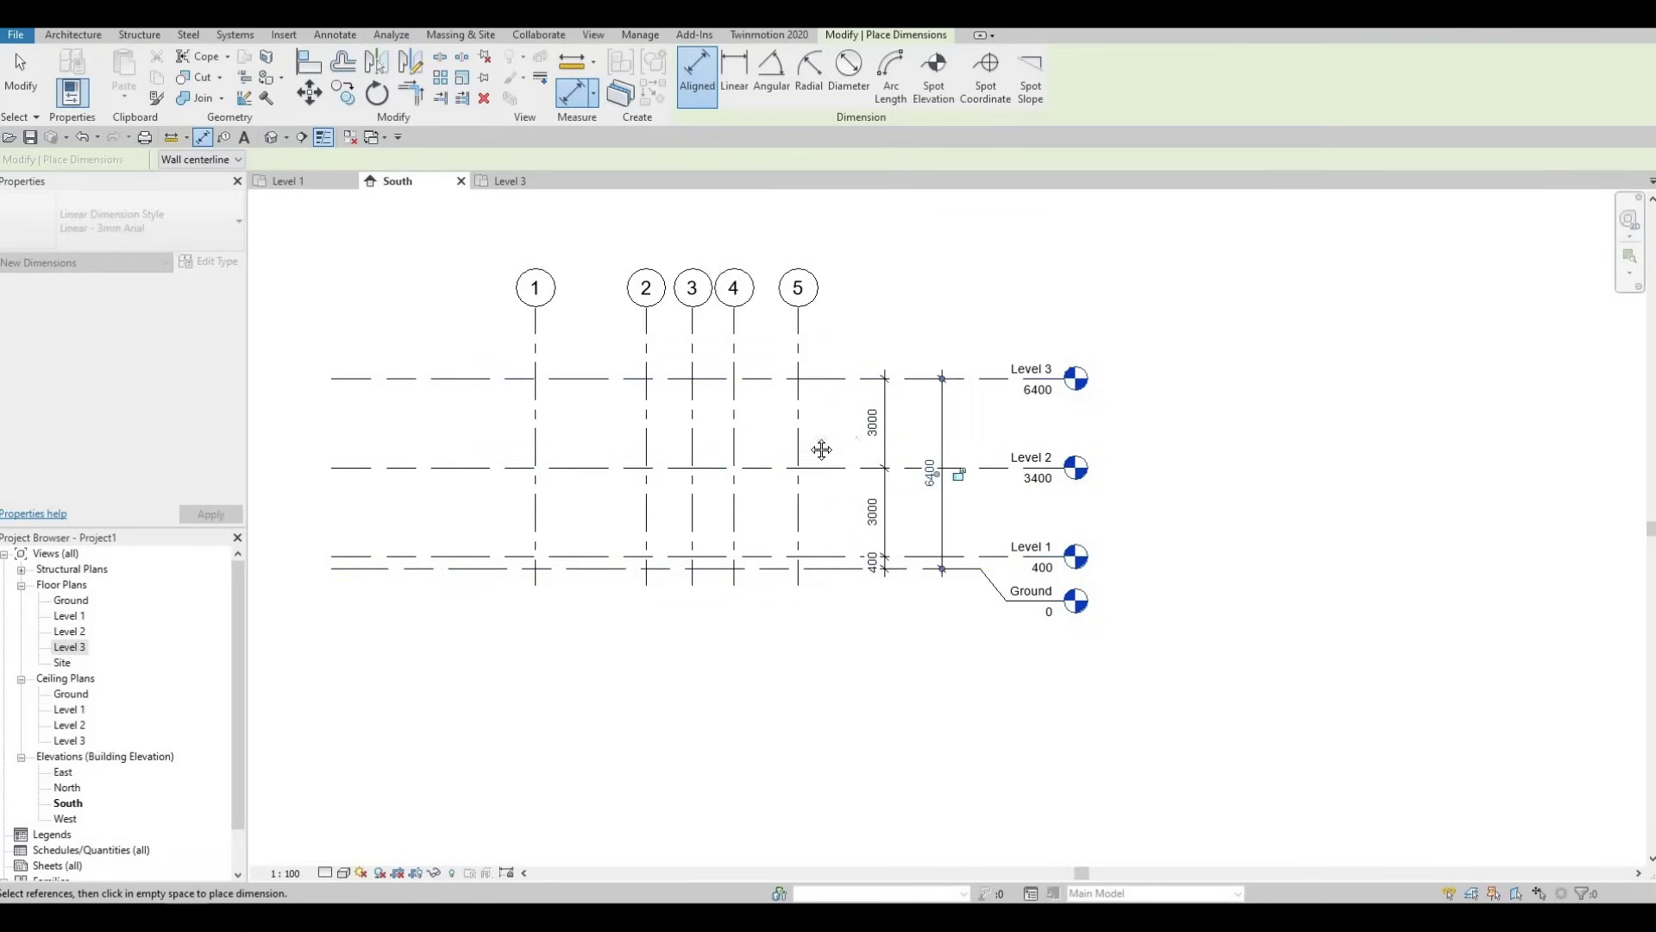
scroll(747, 463, "down", 1)
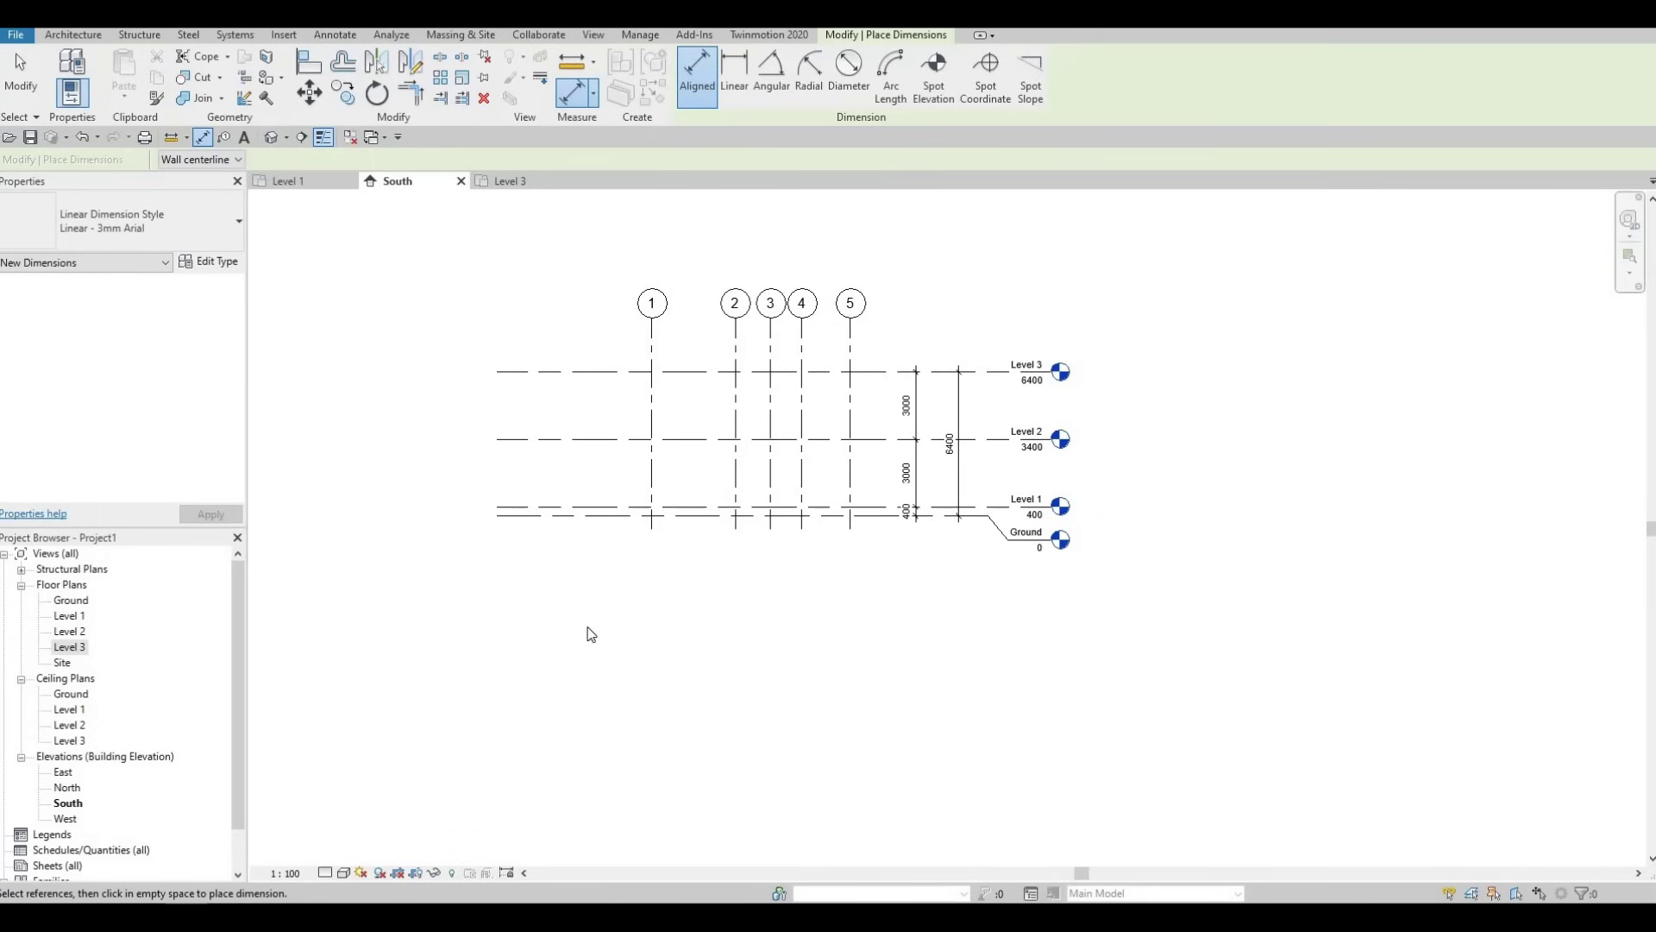
key("Escape")
key("Escape")
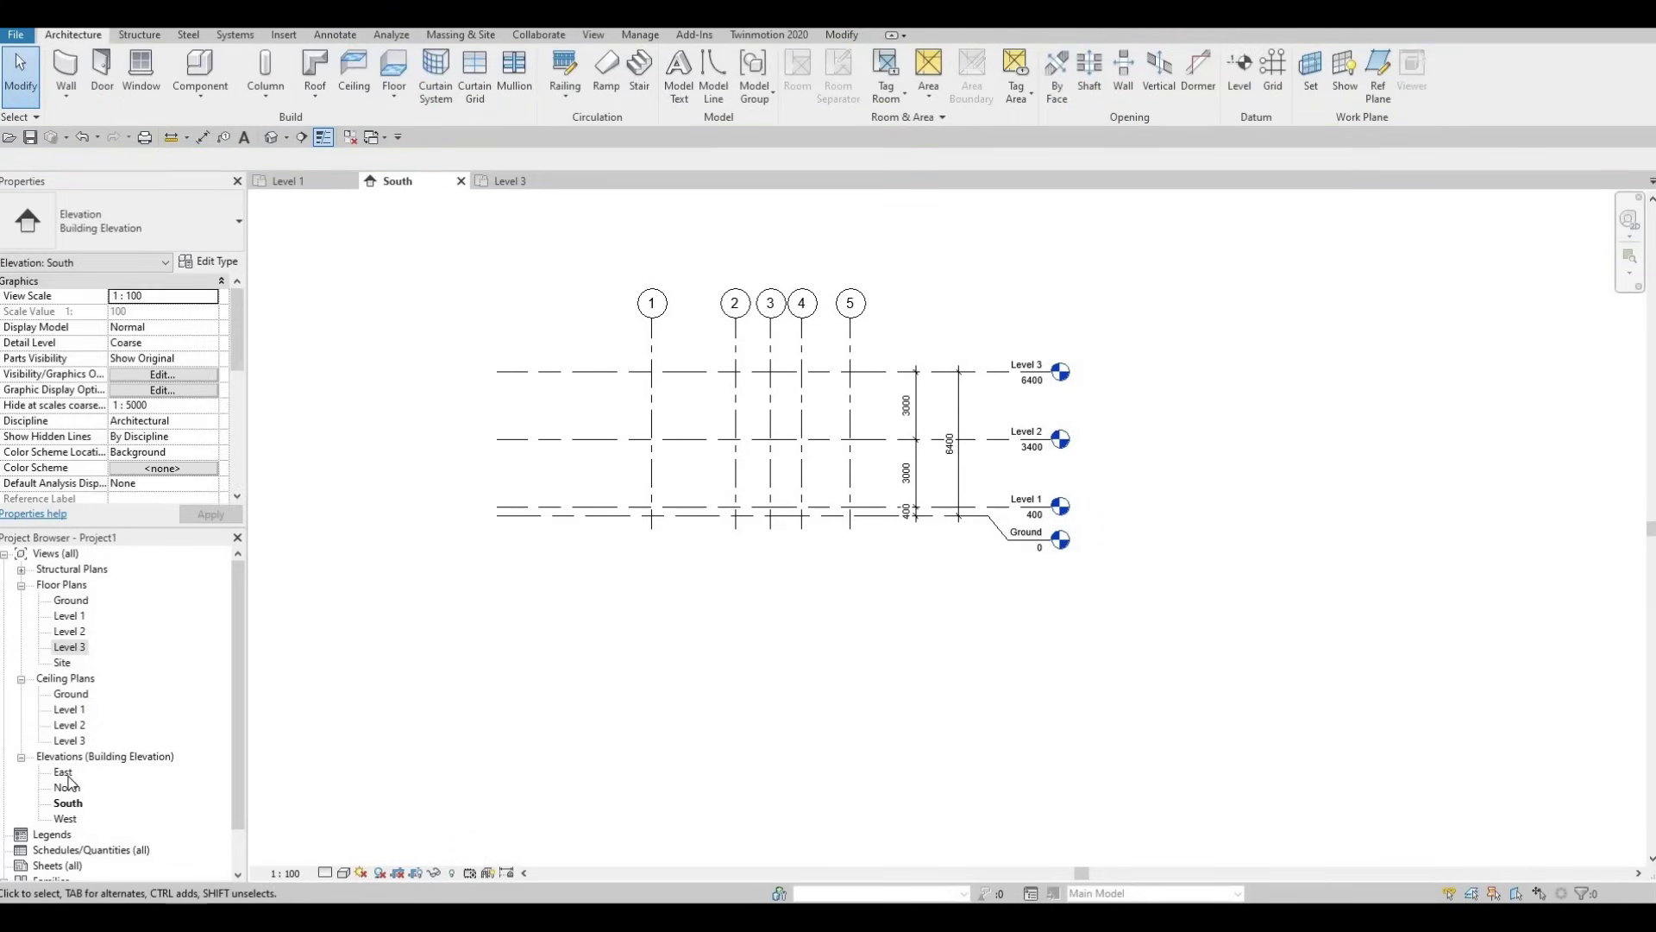
Open the East elevation and raise the upper ends of grids A to H well above Level 3
double_click(63, 773)
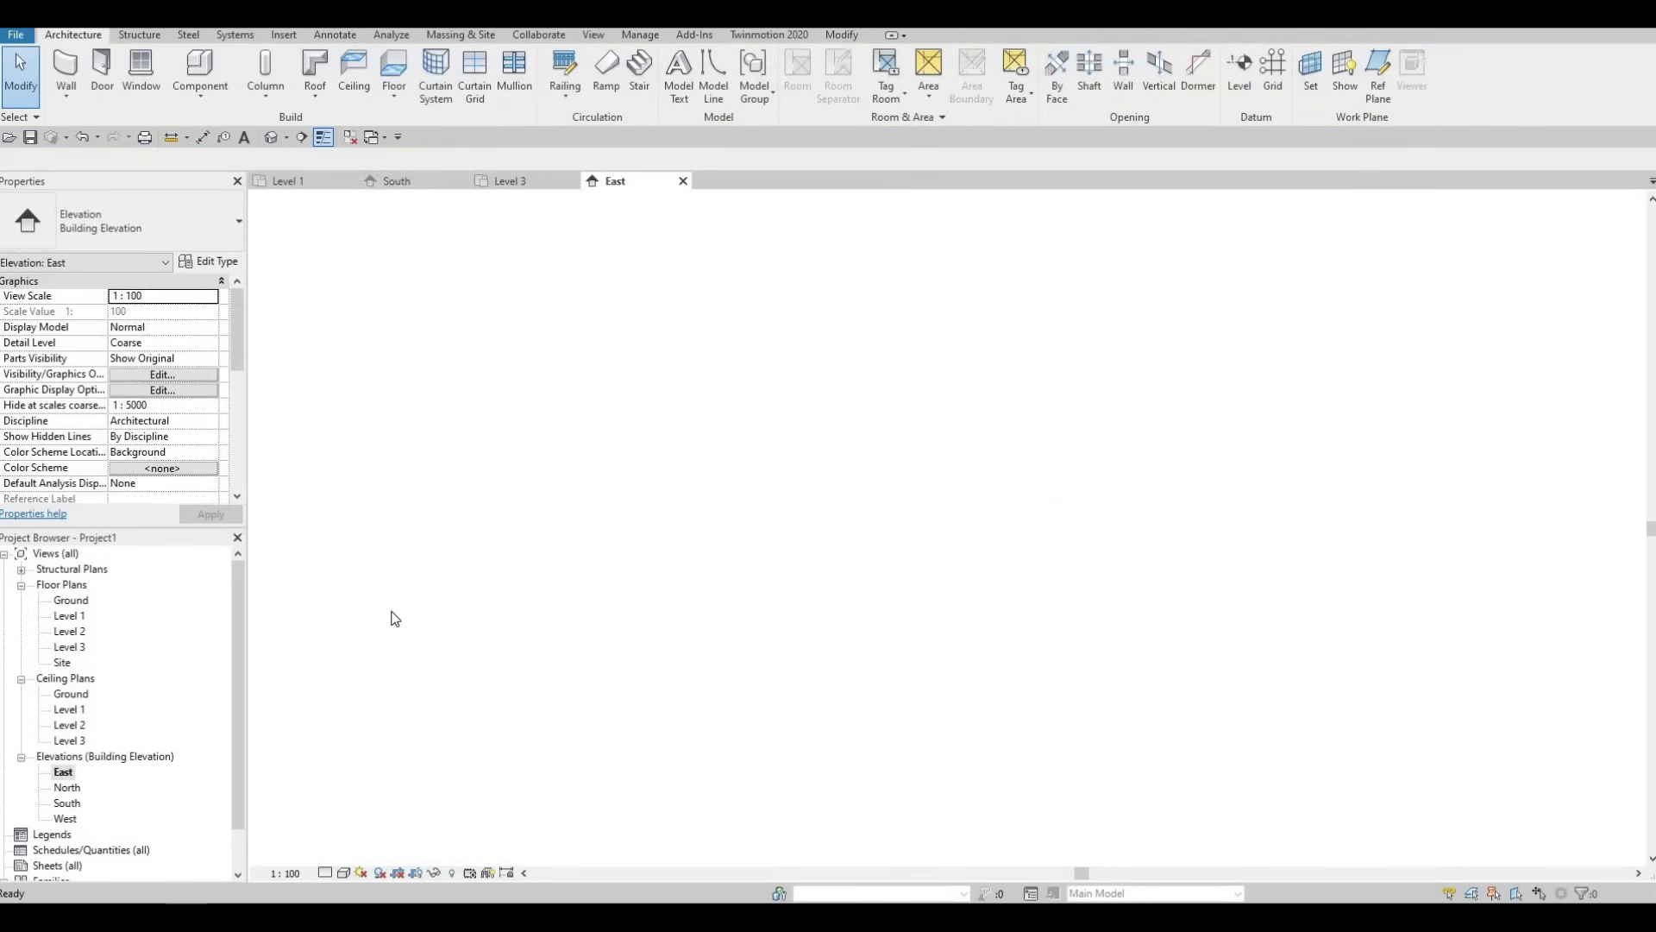
middle_click_drag(805, 478, 644, 503)
scroll(644, 503, "down", 2)
middle_click_drag(995, 455, 1094, 443)
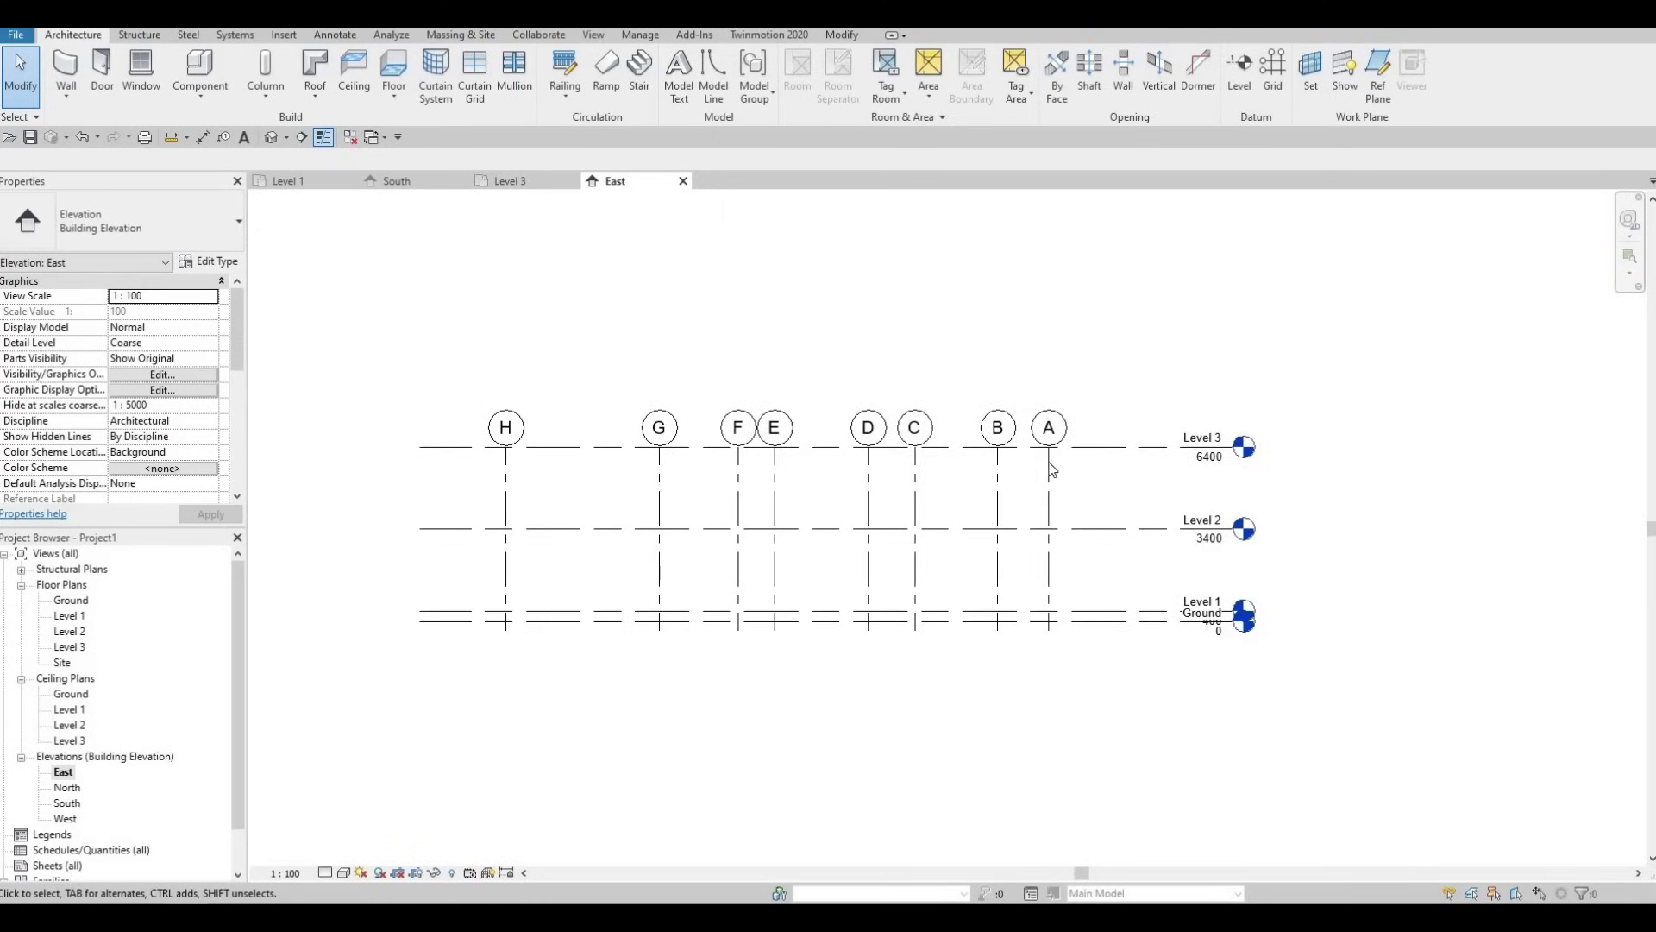
left_click(1049, 451)
left_click_drag(1049, 446, 1049, 352)
middle_click_drag(491, 612, 496, 541)
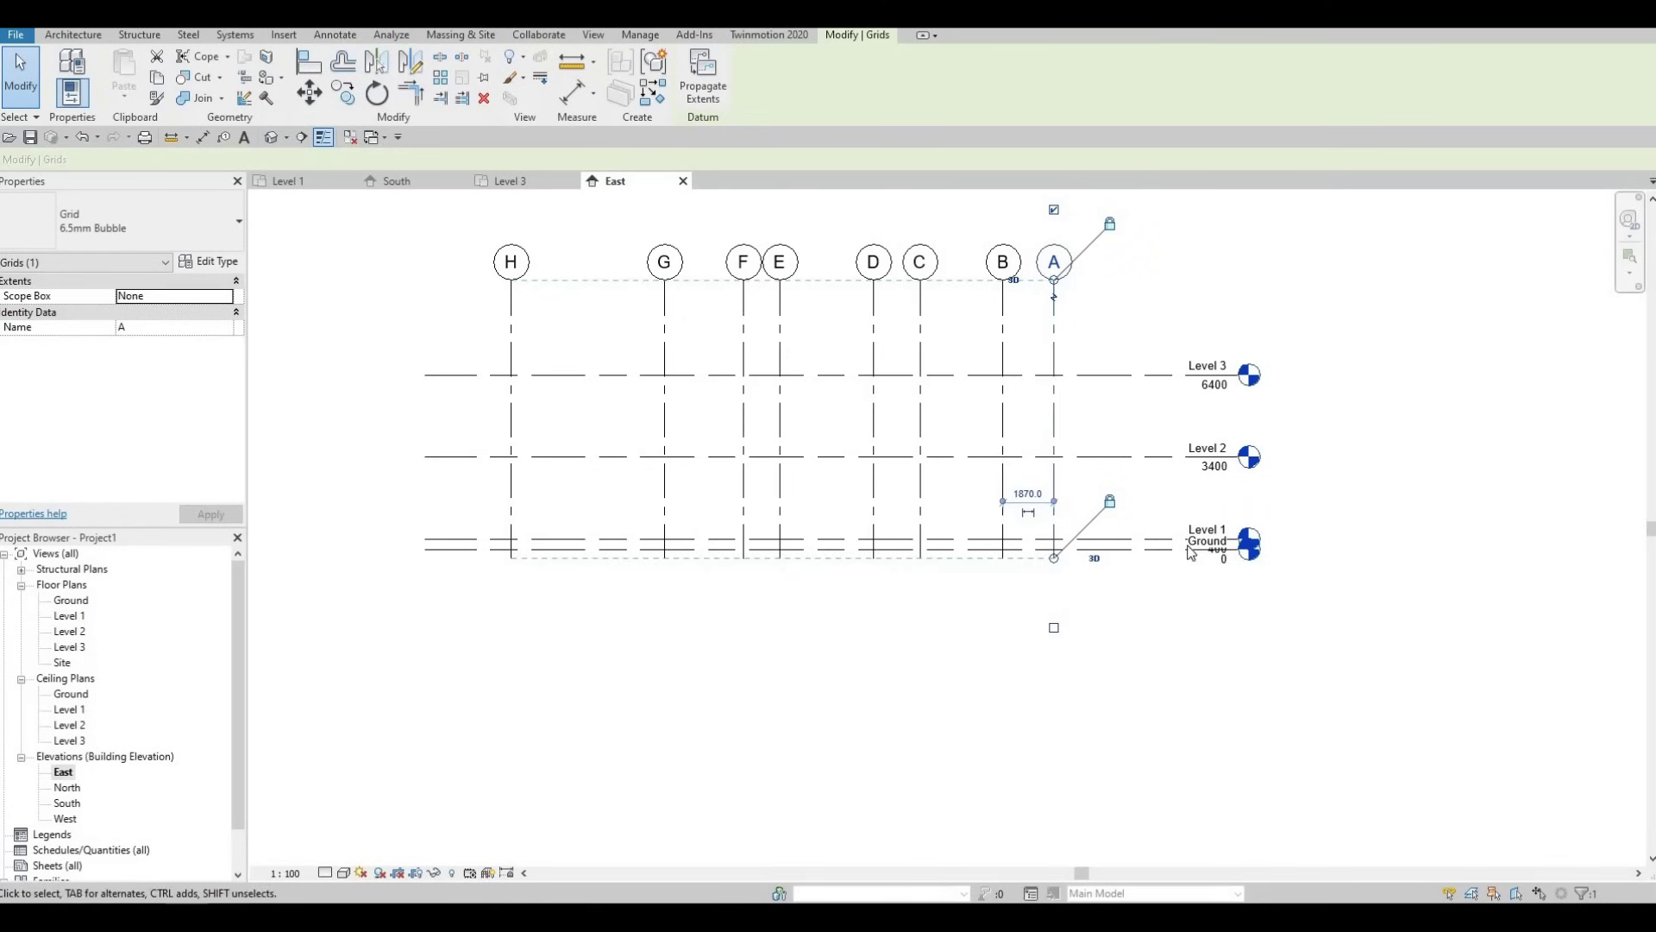
Add an elbow to the Ground level line in the East elevation and lower its head clear of Level 1's label
scroll(1223, 574, "up", 2)
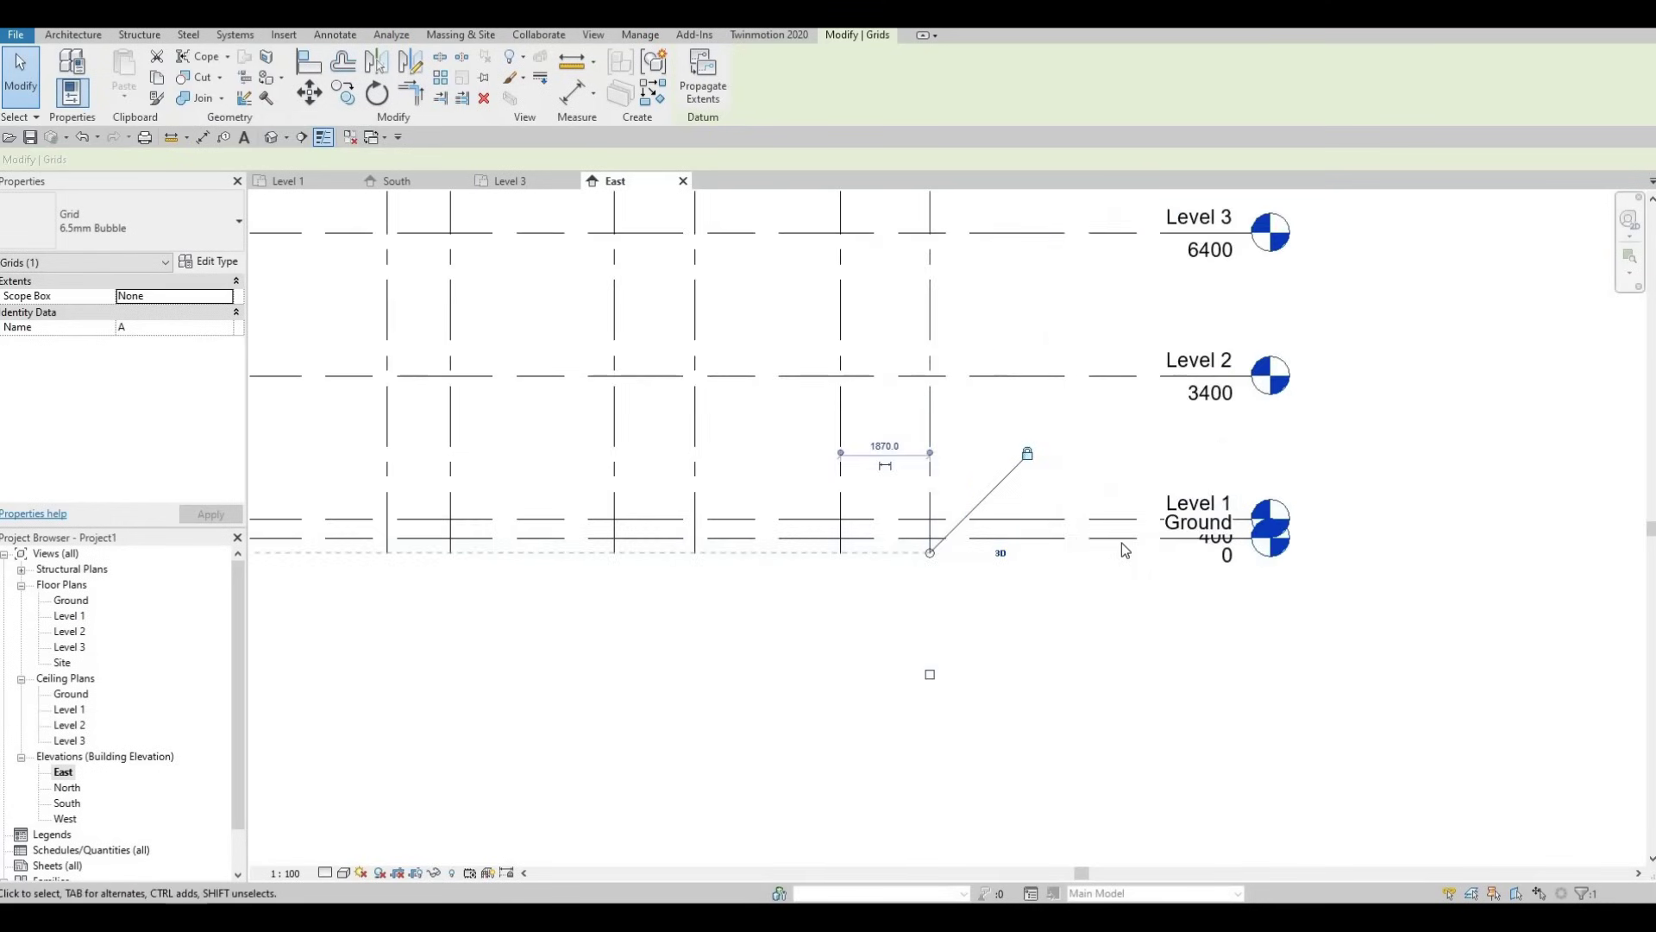
left_click(1223, 542)
left_click_drag(1227, 556, 1154, 599)
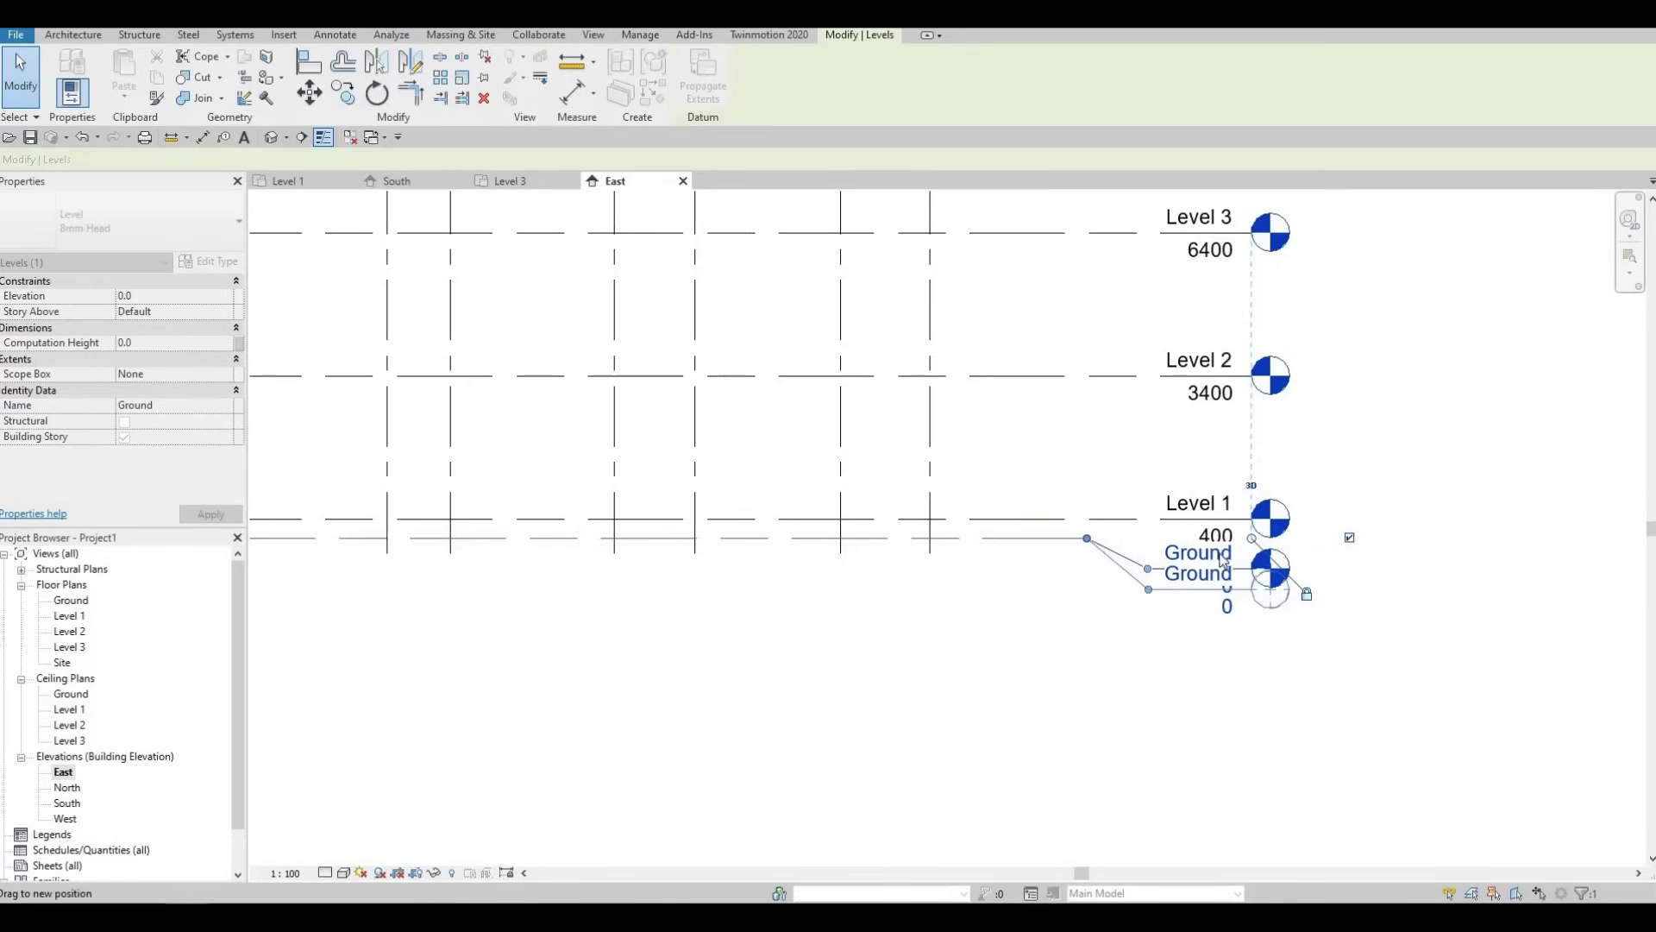
key("Escape")
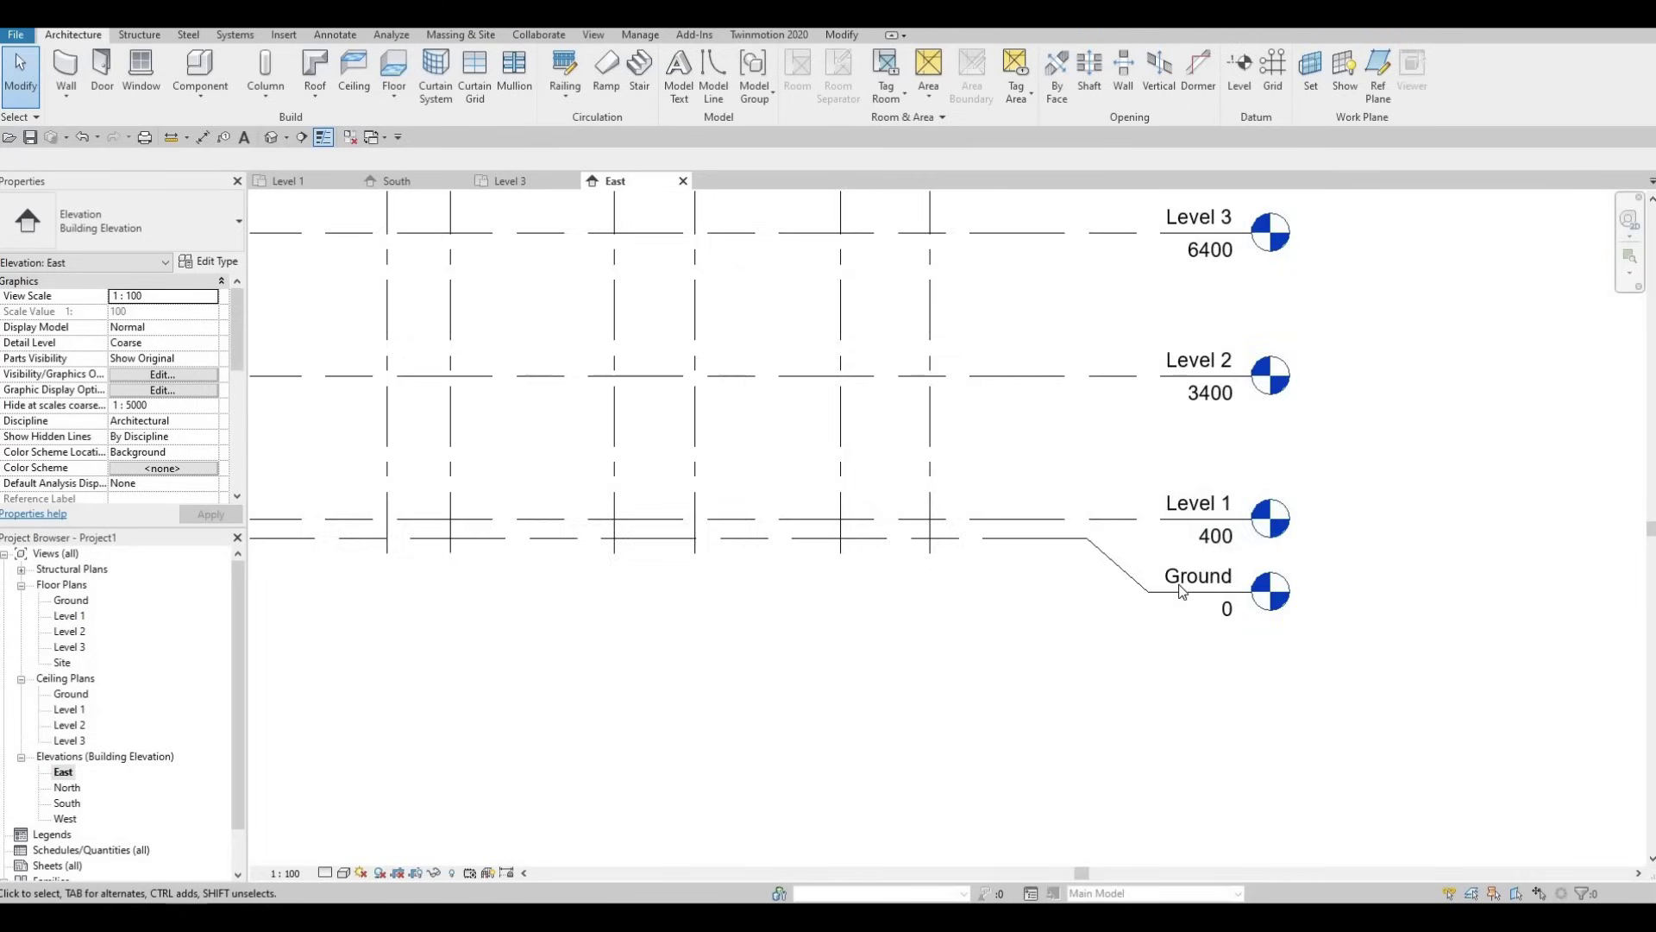
scroll(1181, 592, "down", 4)
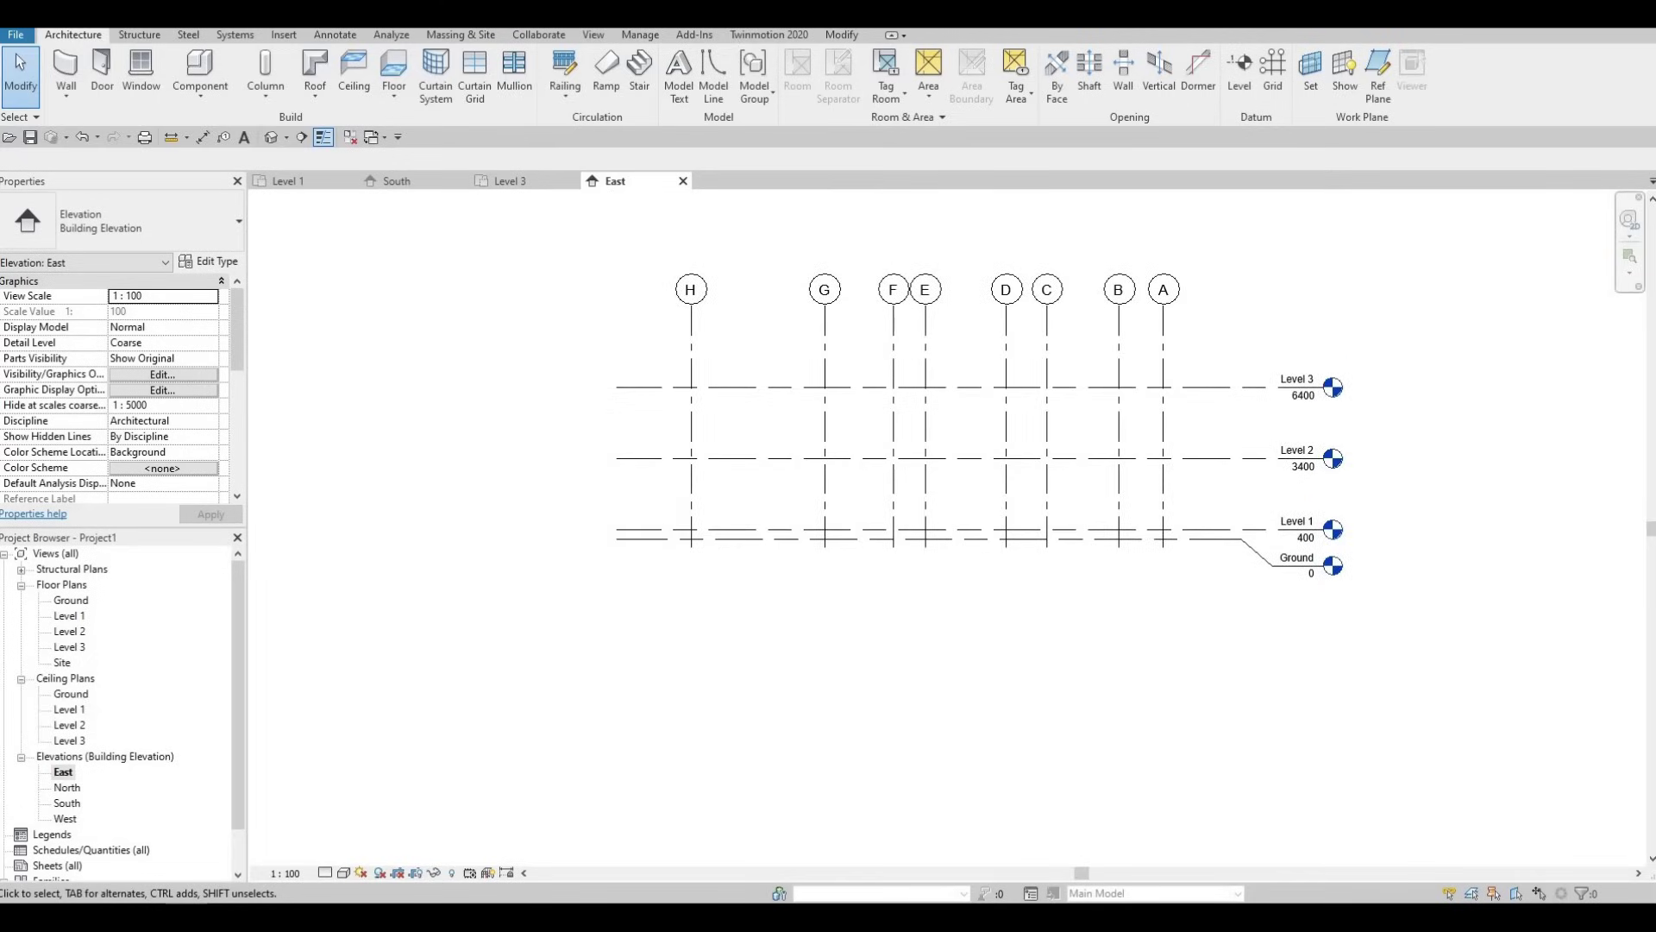
Open the North elevation, add an elbow to the Ground level line and reposition its bend points so its head clears Level 1's
double_click(68, 788)
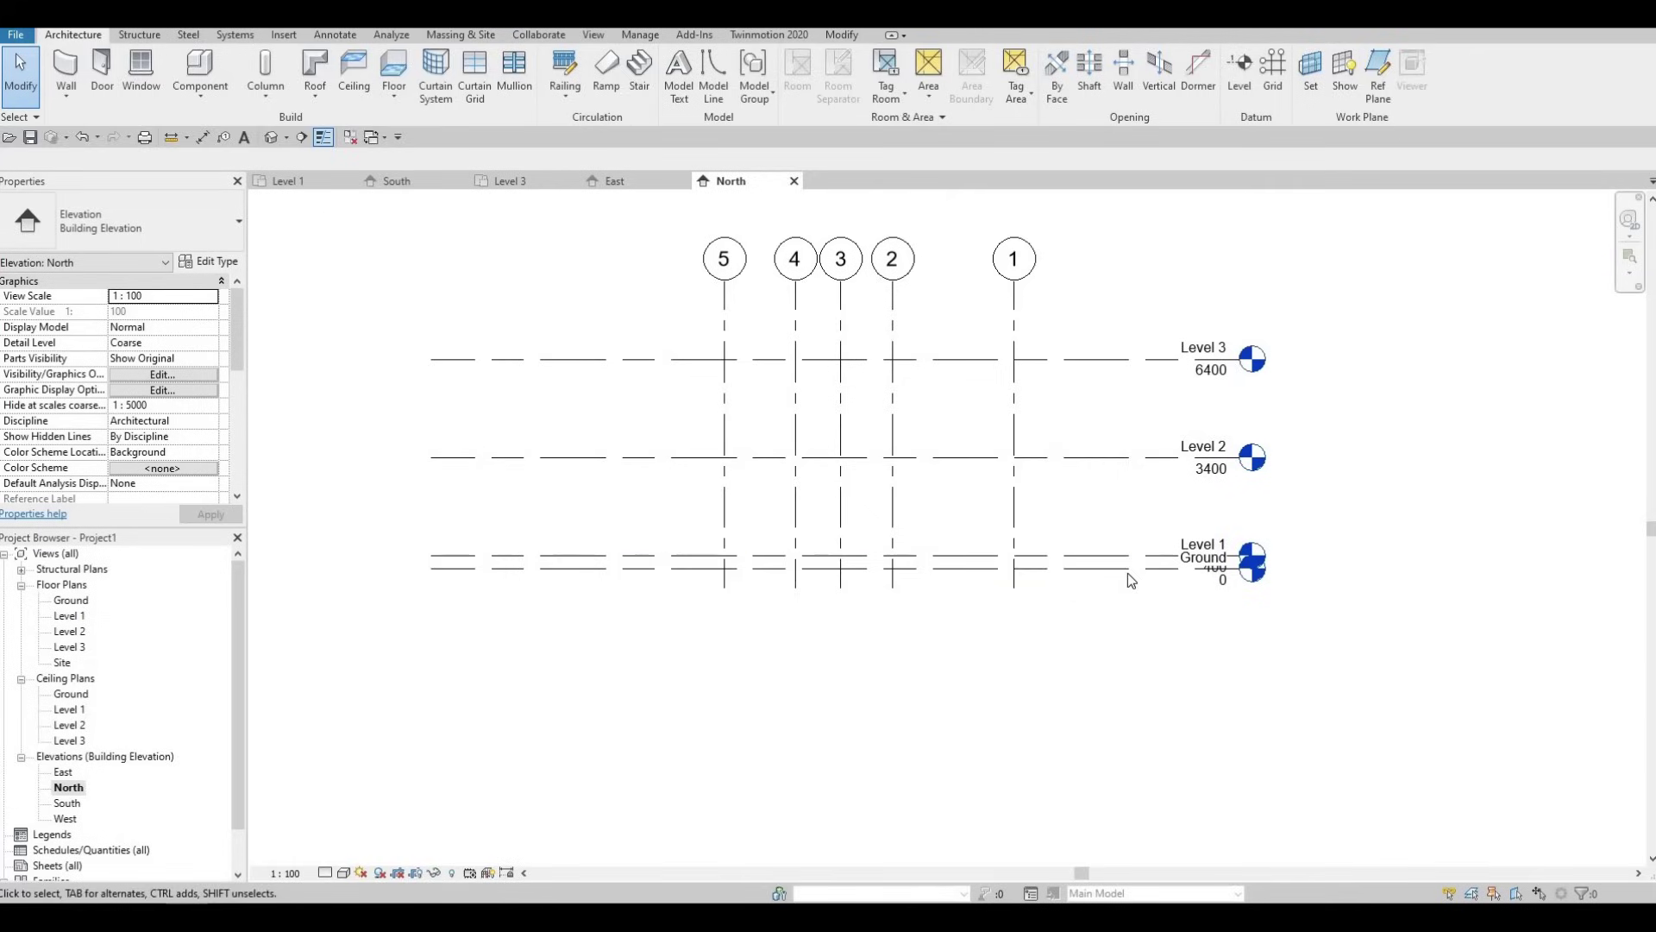
left_click(1190, 569)
scroll(1186, 576, "up", 3)
left_click(1256, 566)
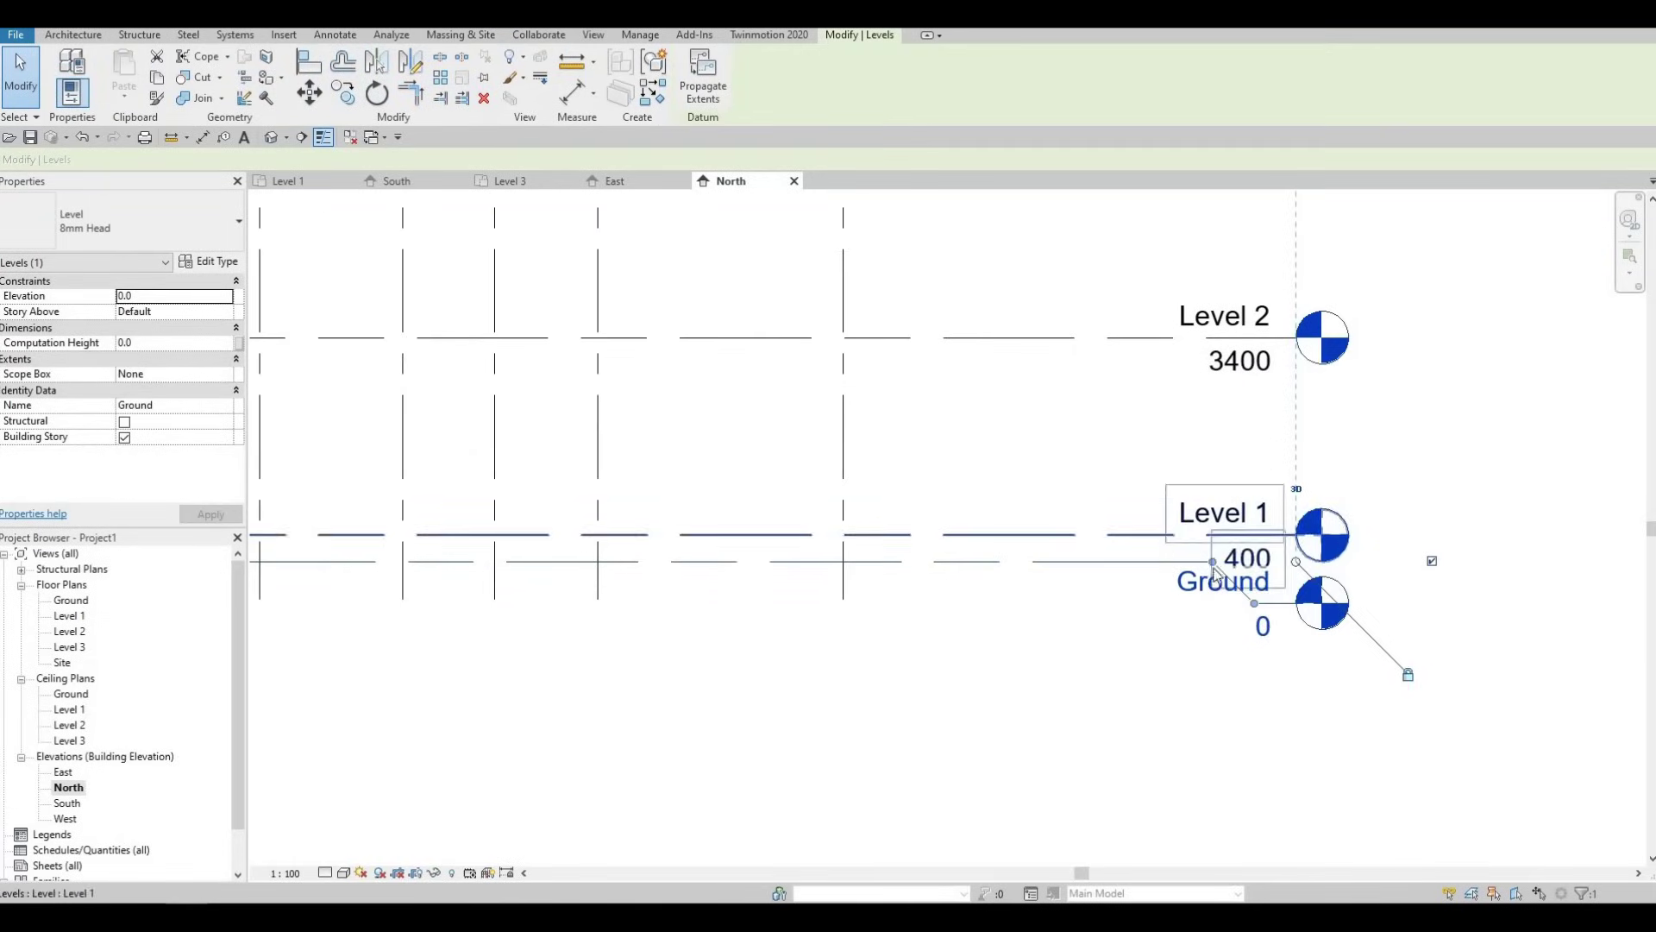
left_click_drag(1251, 612, 1140, 629)
key("Escape")
scroll(1139, 629, "down", 2)
middle_click_drag(649, 256, 650, 288)
Return to the East elevation and place an aligned dimension chain from Ground through Levels 1, 2 and 3 beside grid A
left_click(615, 180)
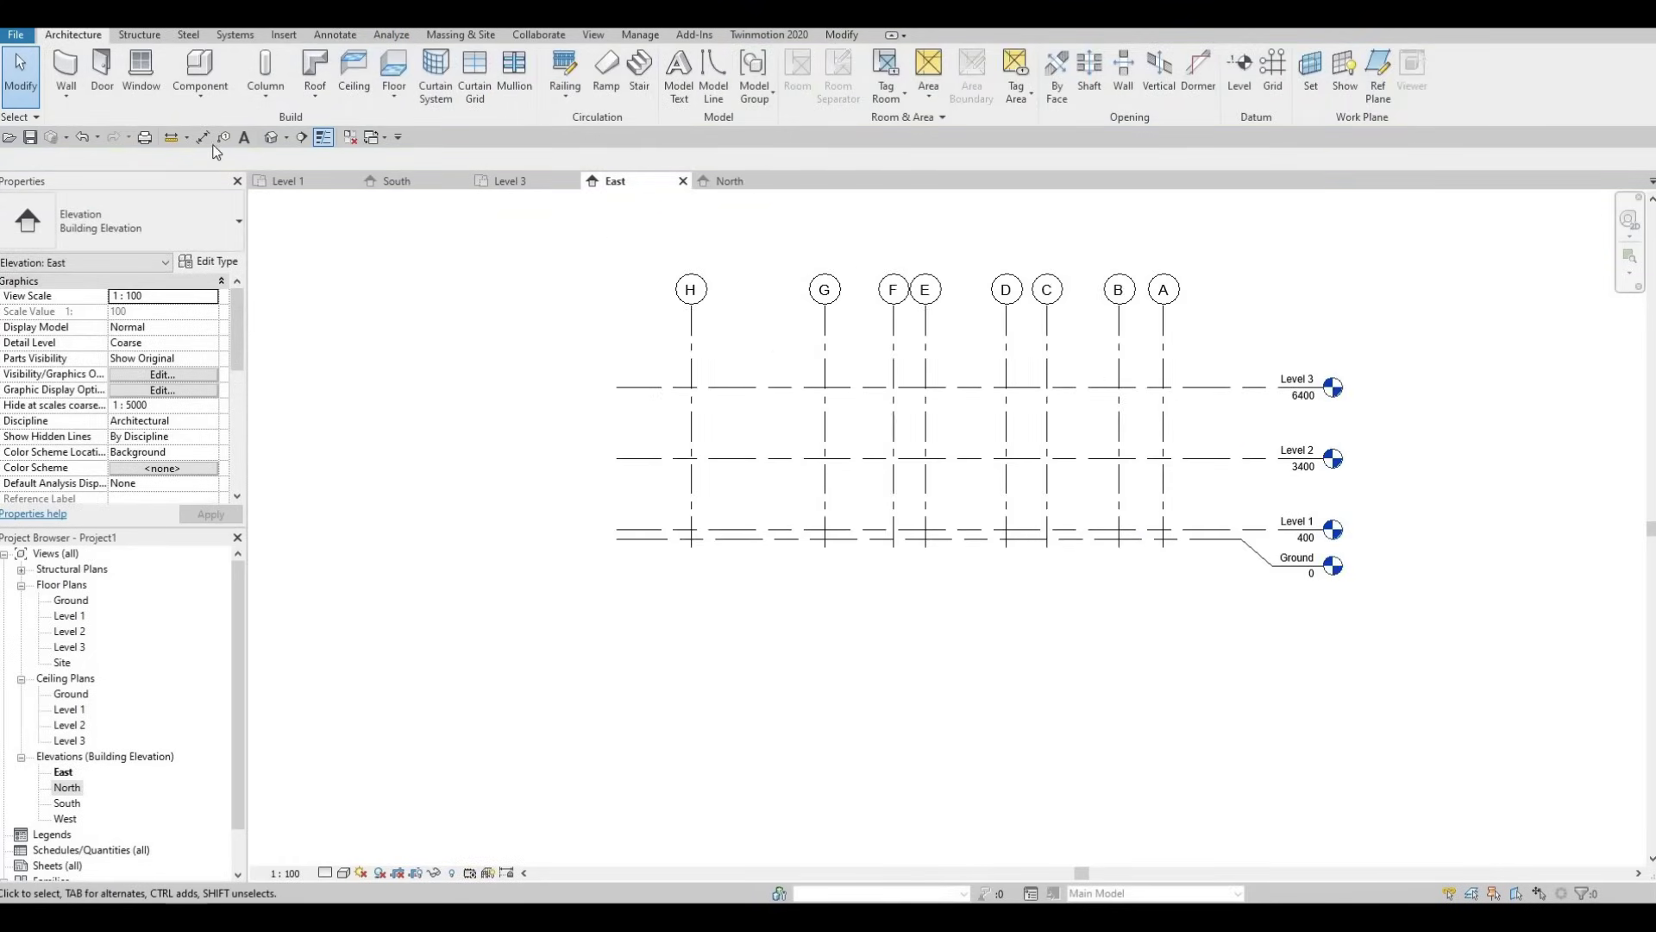
key("d")
key("i")
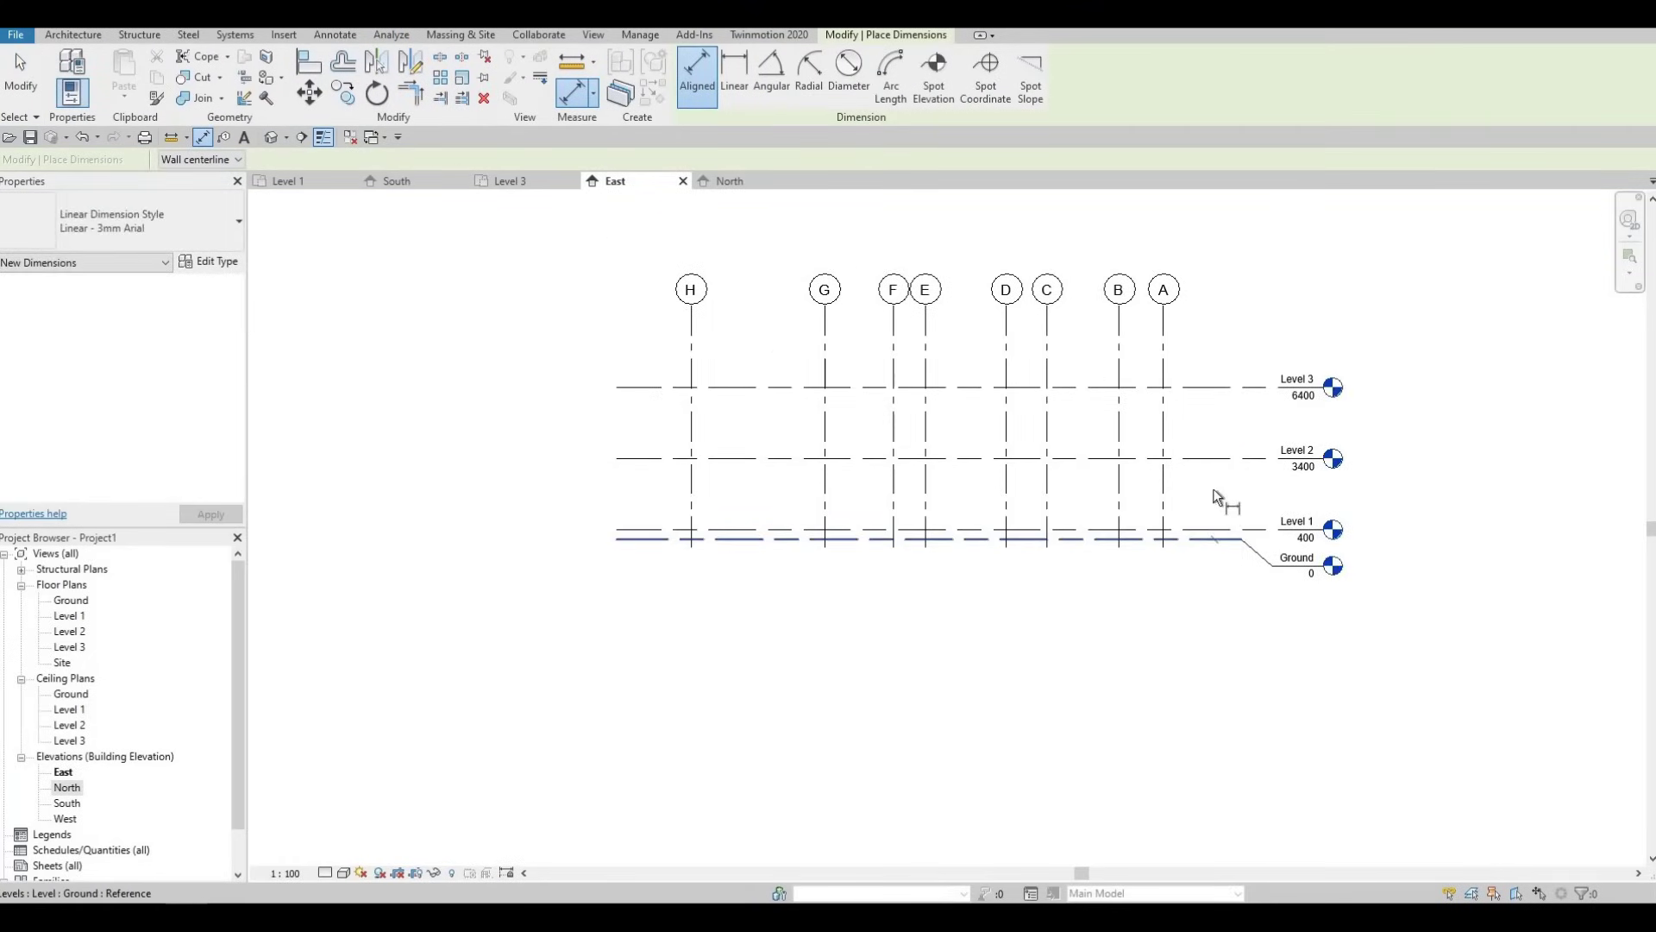
left_click(1215, 495)
left_click(1209, 458)
left_click(1207, 388)
left_click(1206, 350)
Add an overall aligned dimension from Ground to Level 3 beside the chain in the East elevation
left_click(1242, 541)
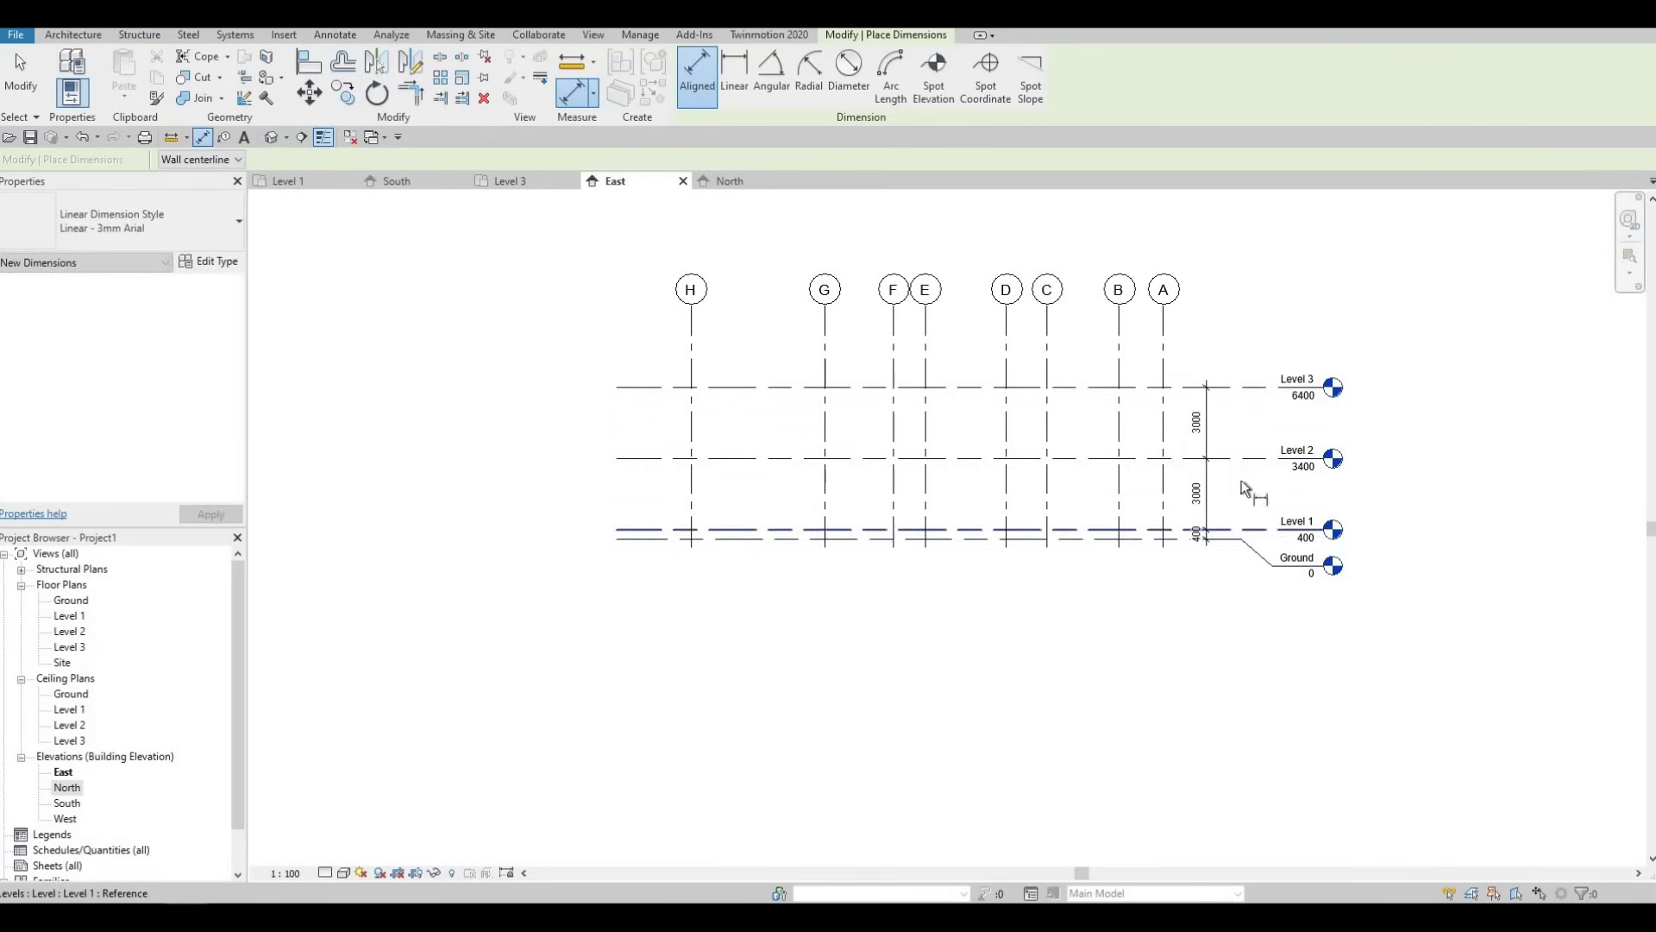
left_click(1239, 389)
left_click(1232, 326)
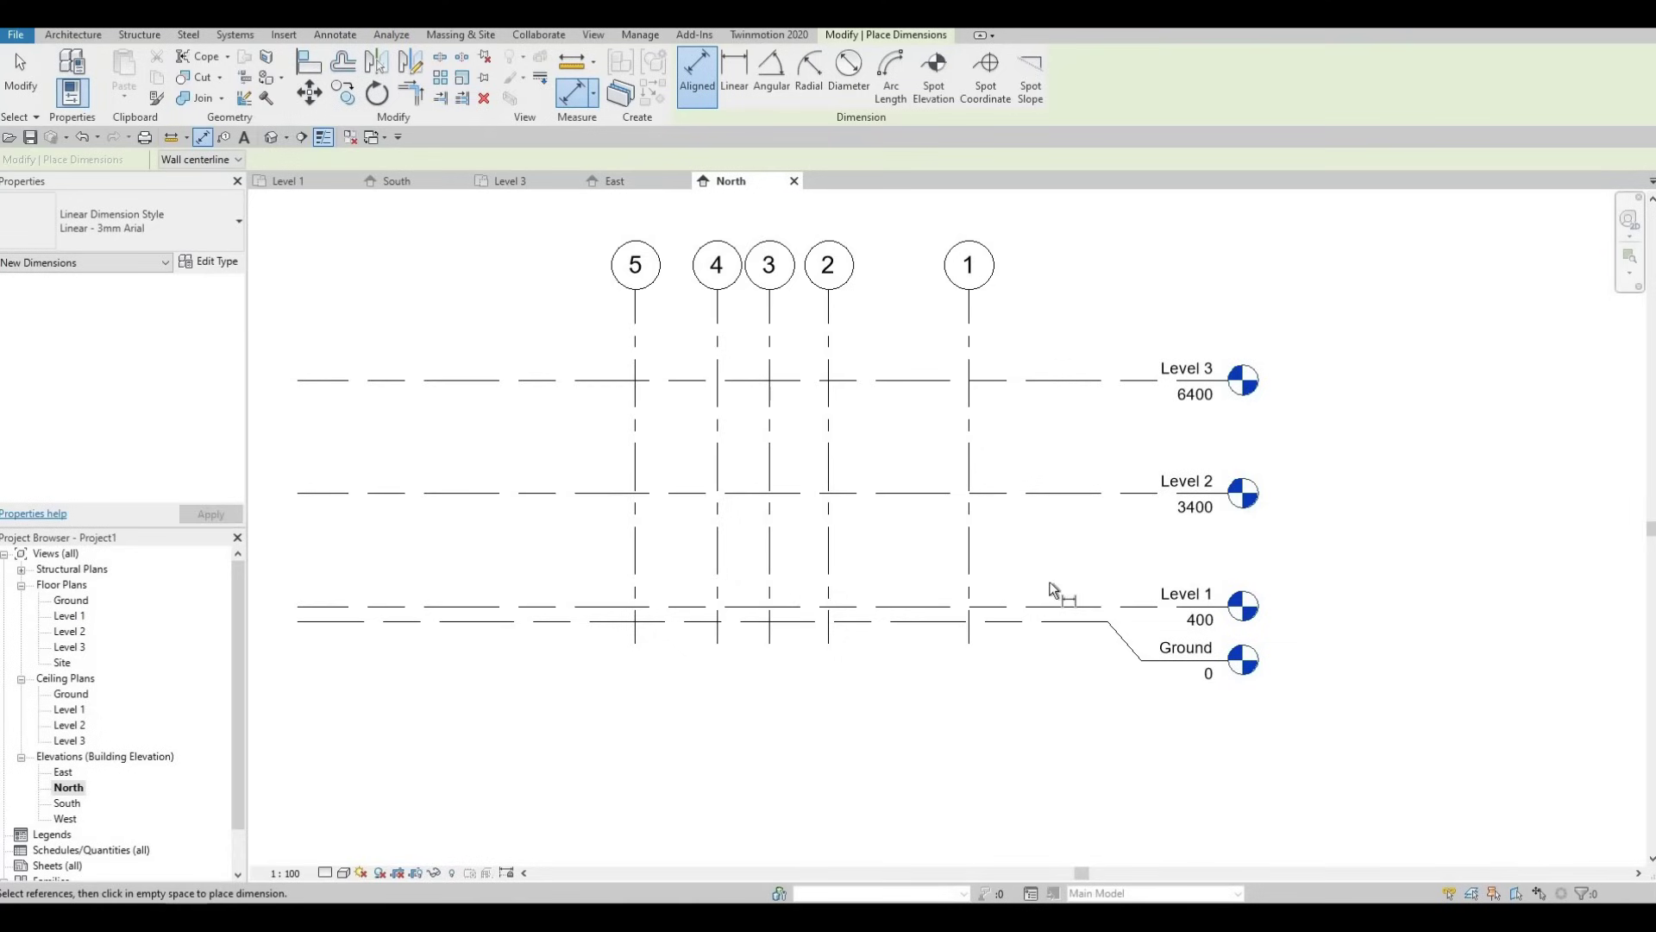
Dimension the North elevation's levels beside grid 1 with a chain from Ground to Level 3 and an overall height dimension
left_click(1039, 607)
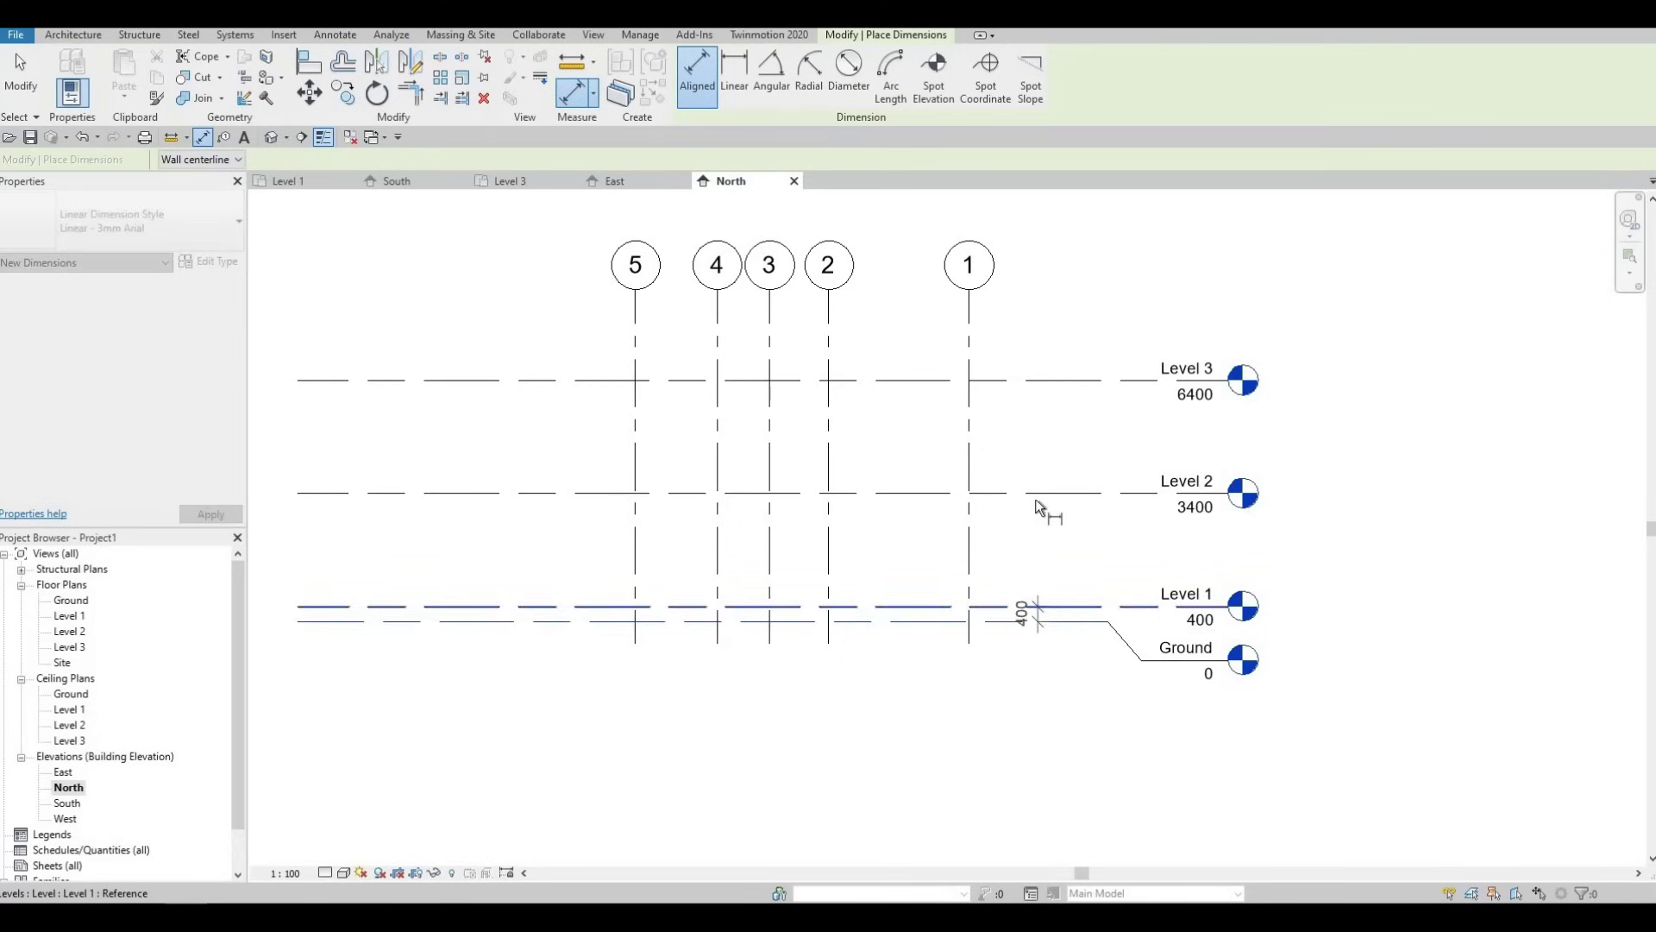
left_click(1038, 493)
left_click(1035, 379)
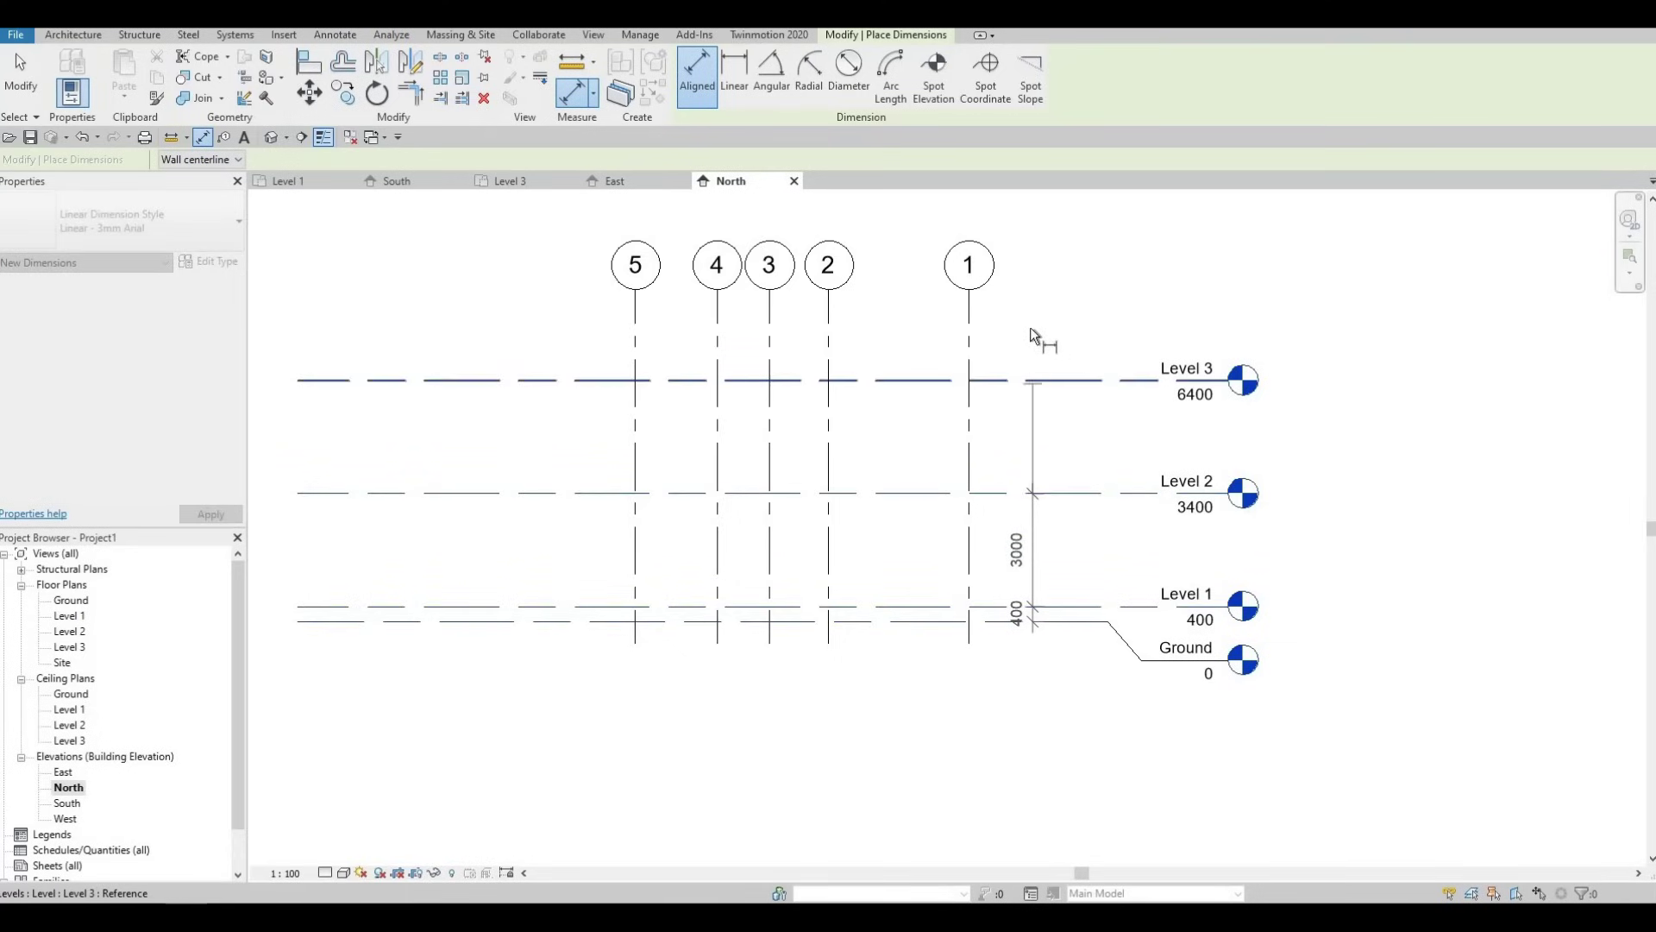
left_click(1036, 556)
left_click(1082, 621)
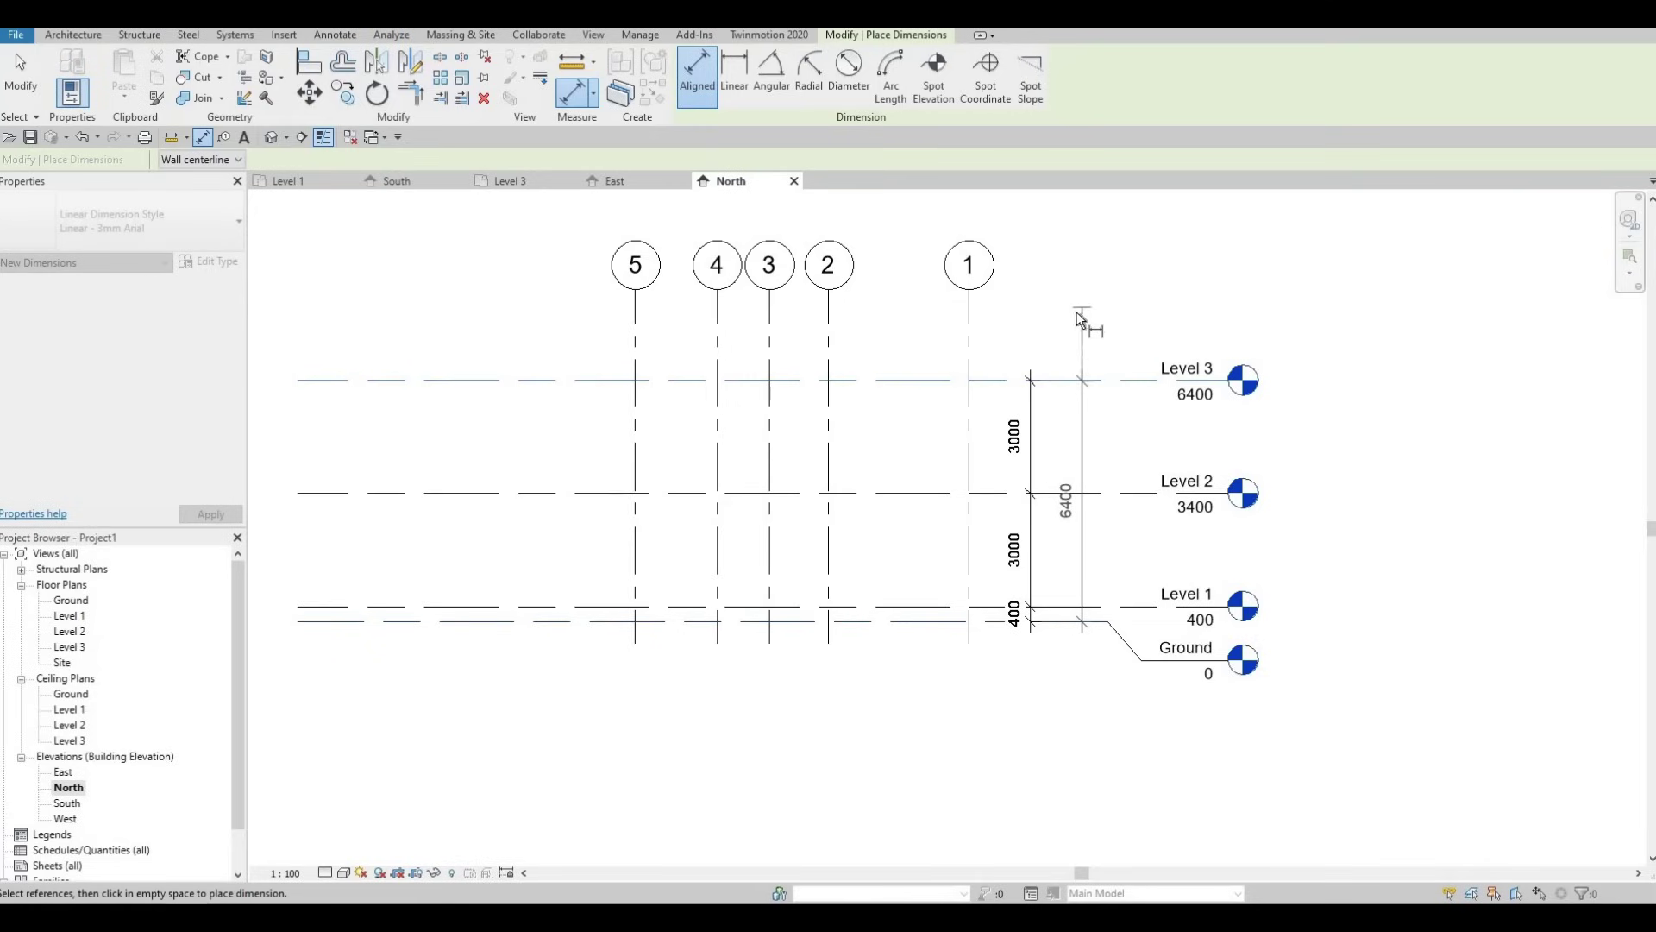
left_click(1078, 501)
key("F1")
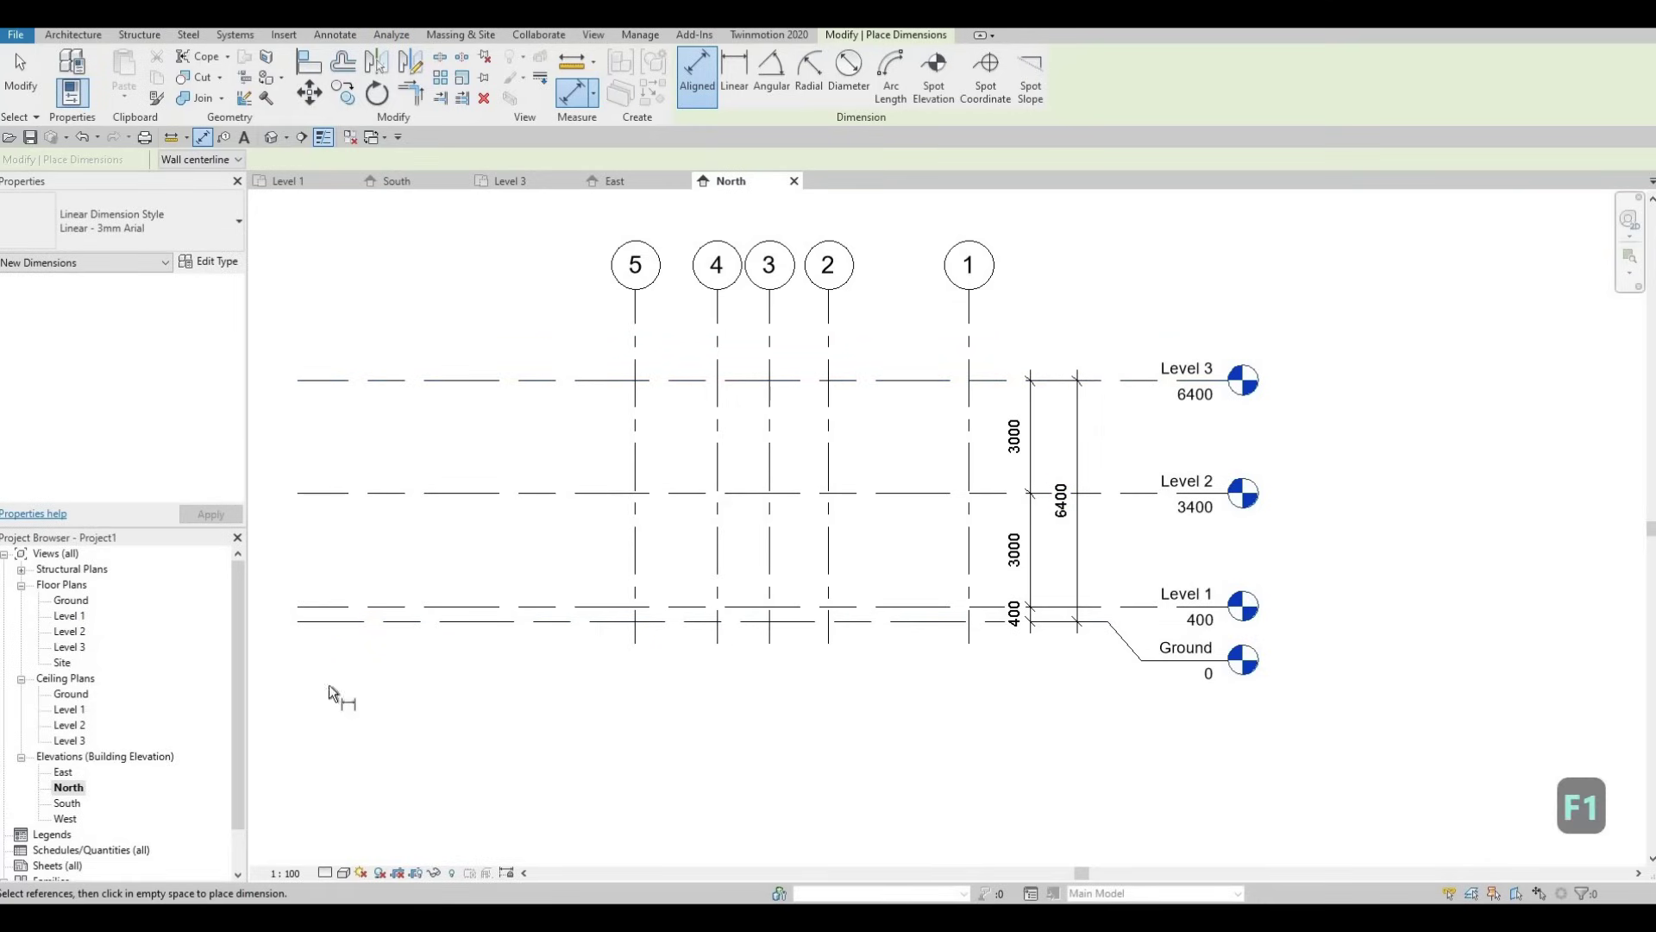
Open the West elevation and extend the head ends of the level lines farther out beyond grid H
double_click(66, 818)
scroll(968, 437, "down", 2)
scroll(1084, 419, "up", 1)
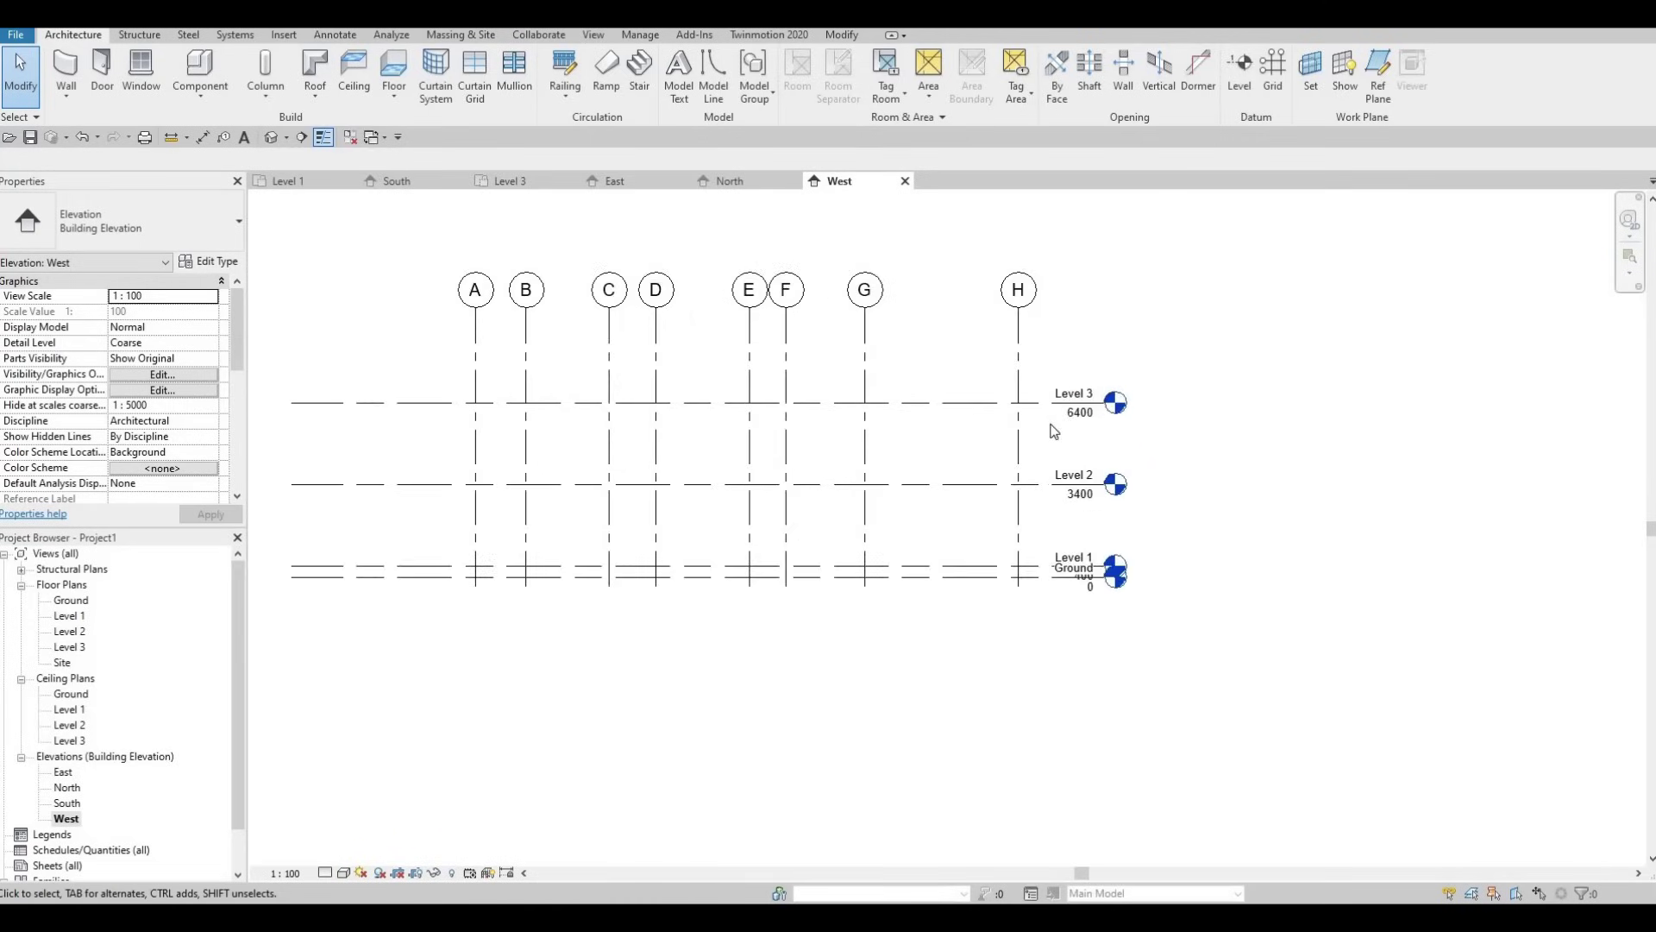
scroll(1074, 401, "down", 1)
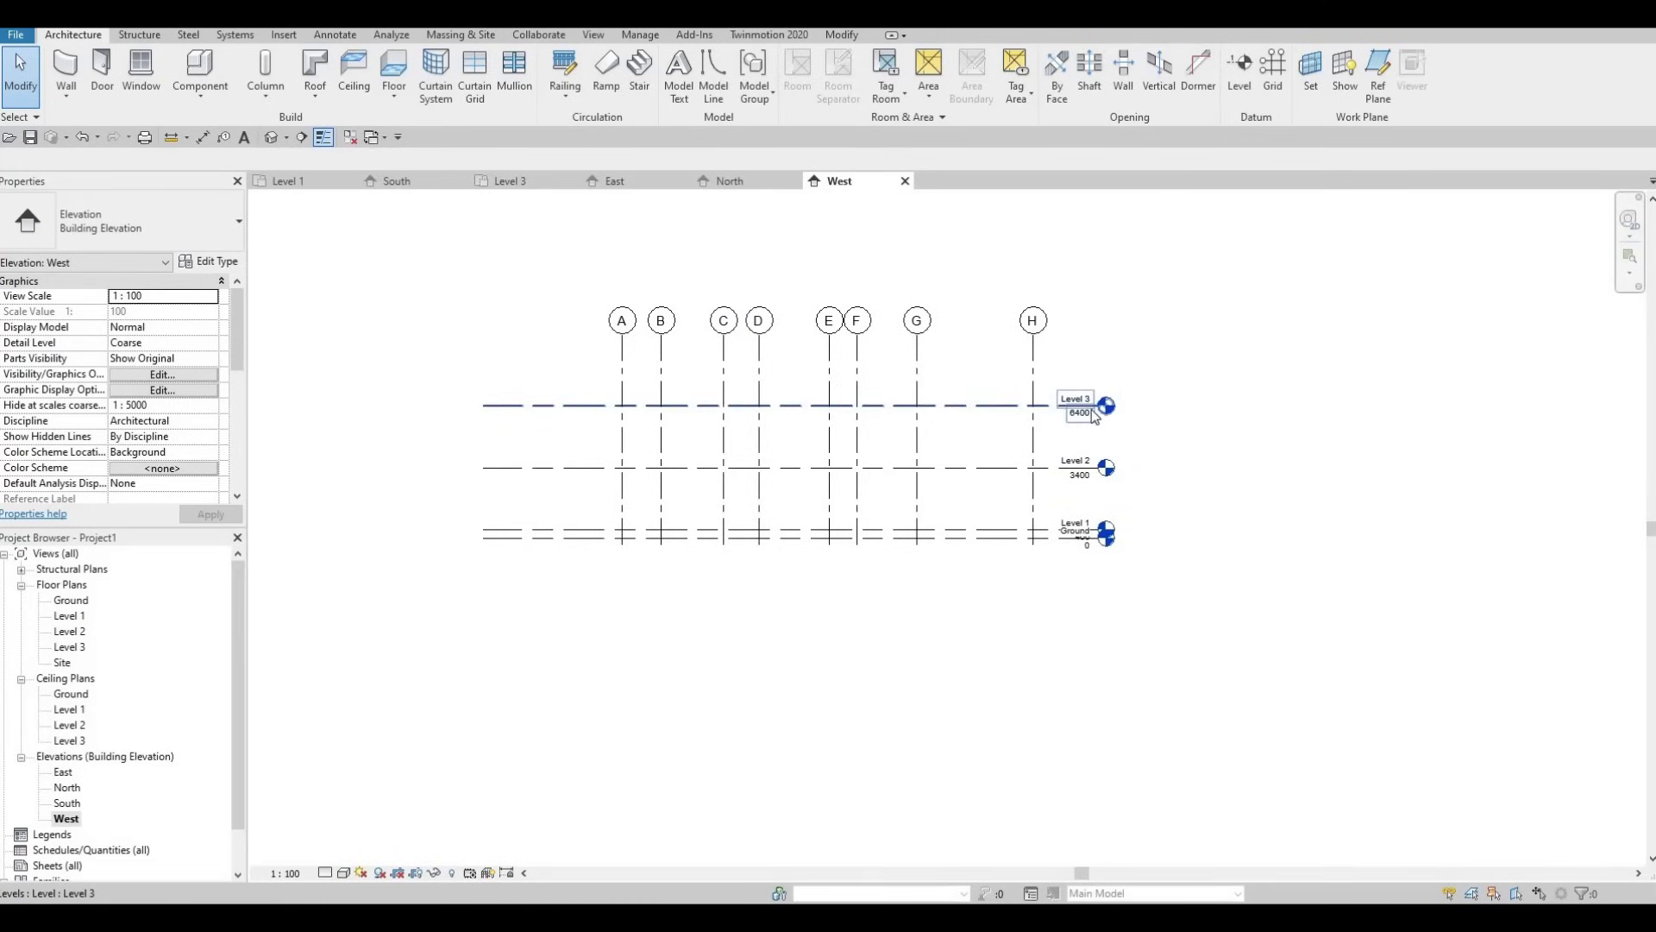
left_click(1009, 406)
scroll(1091, 408, "up", 2)
left_click_drag(1140, 402, 1209, 402)
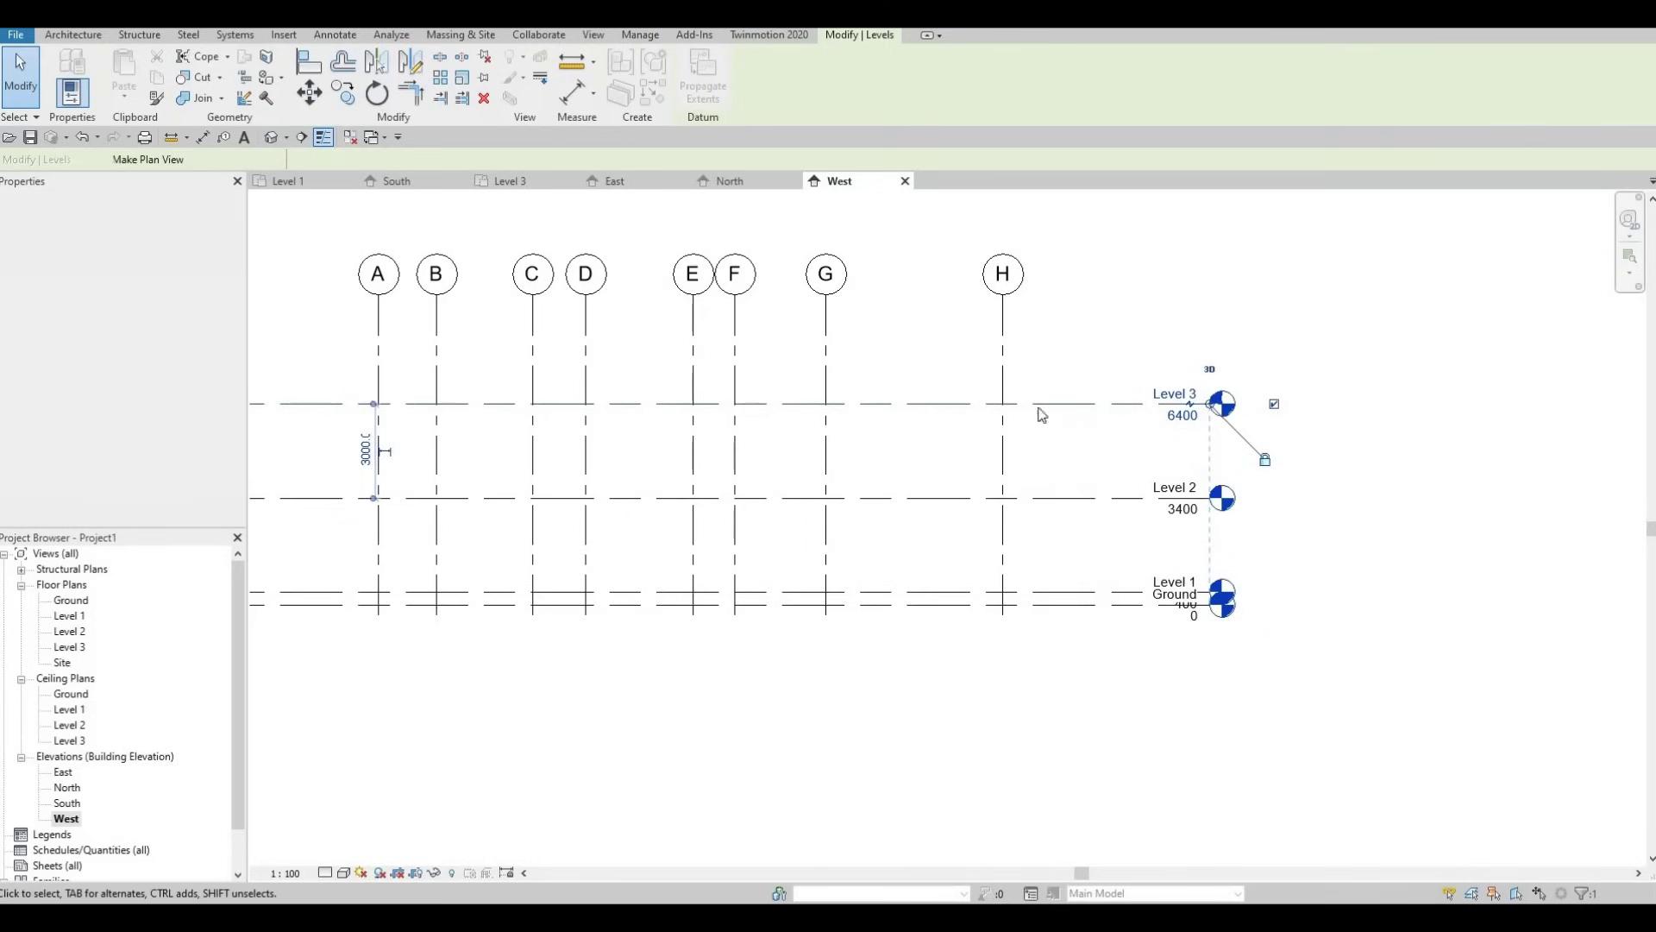
Pull the tail ends of the level lines in closer to grid A in the West elevation
middle_click_drag(1039, 414, 1078, 406)
scroll(939, 420, "down", 2)
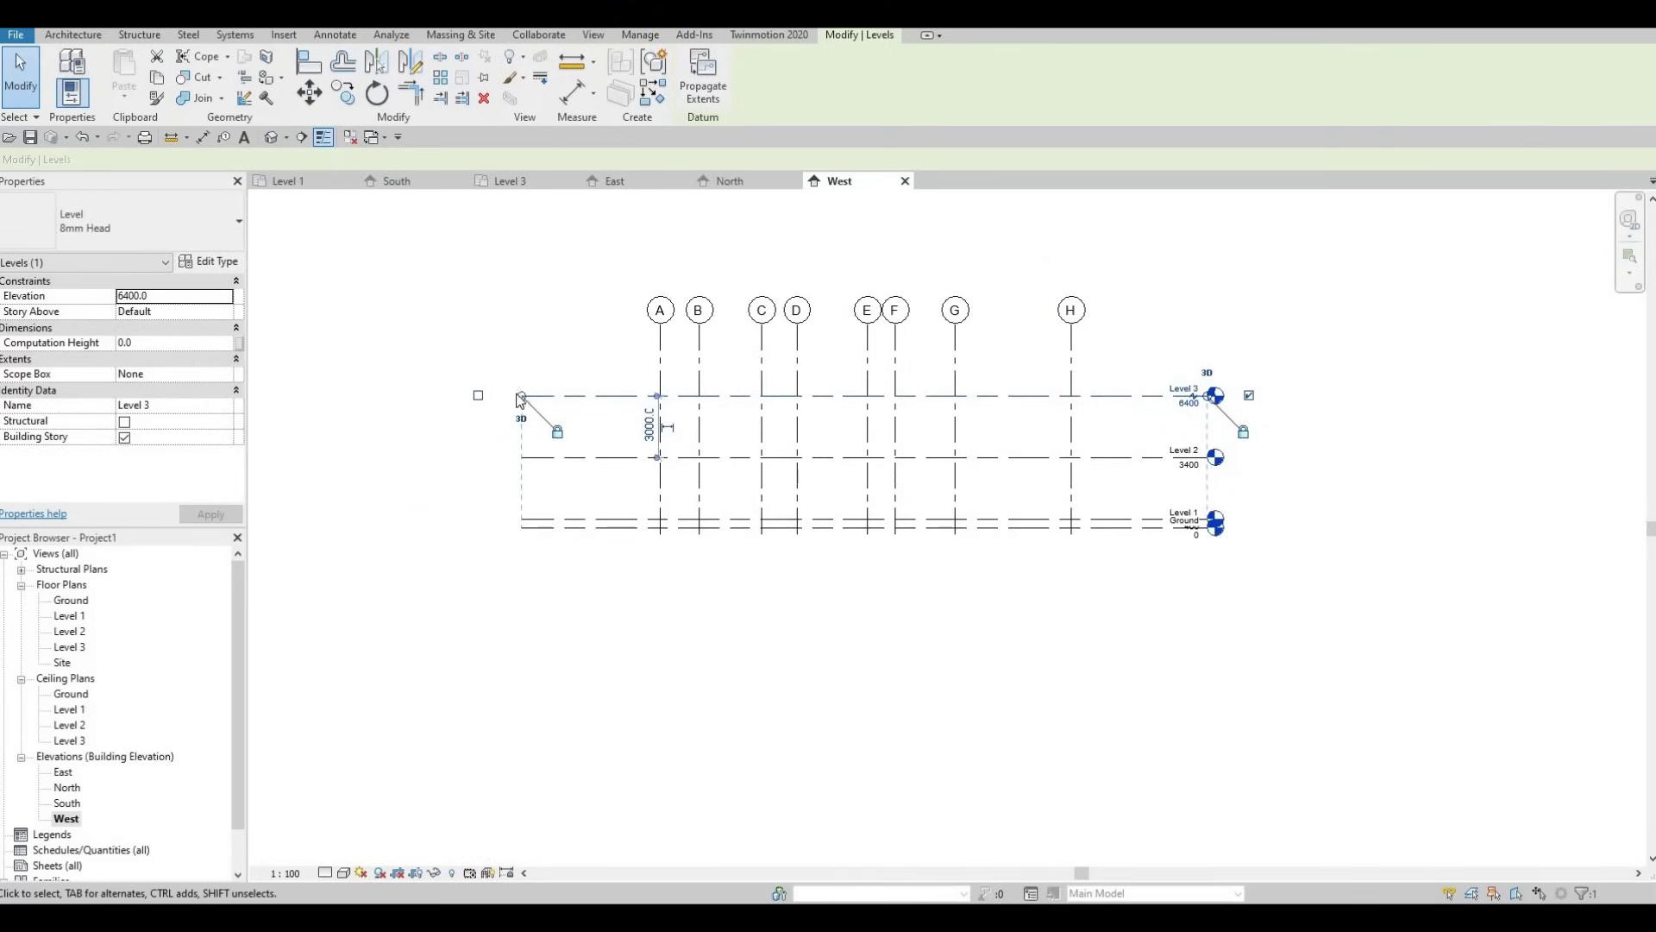
left_click_drag(521, 395, 580, 395)
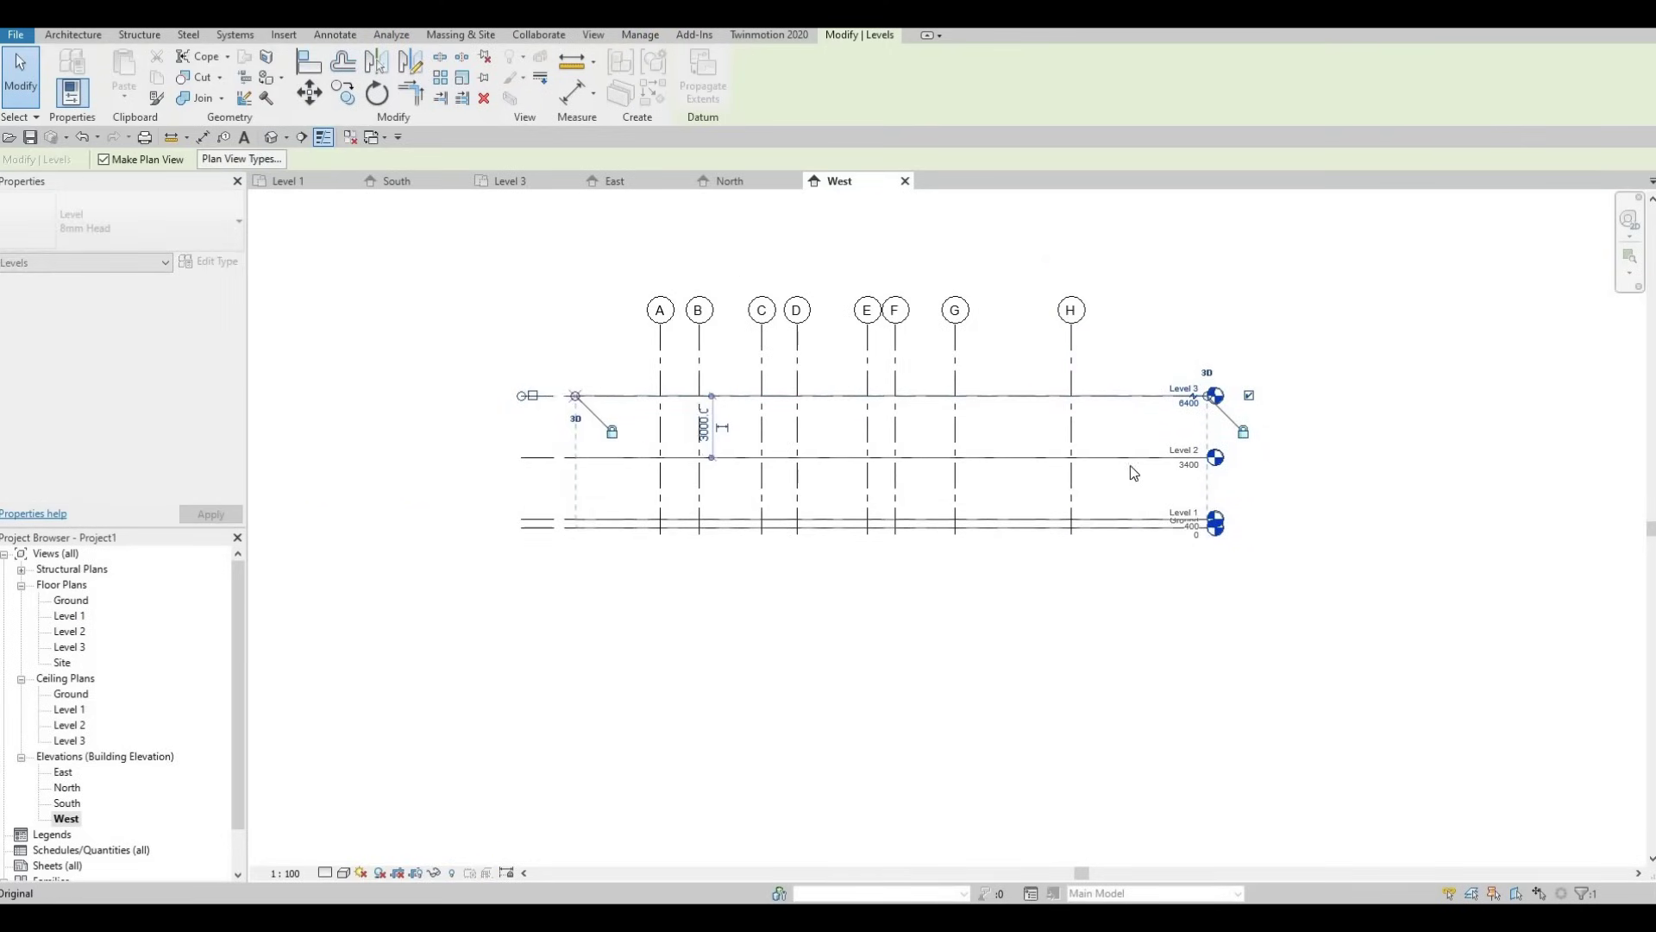
Add an elbow to the Ground level's head in the West elevation and offset its label below Level 1's
scroll(1259, 559, "up", 5)
left_click(1262, 614)
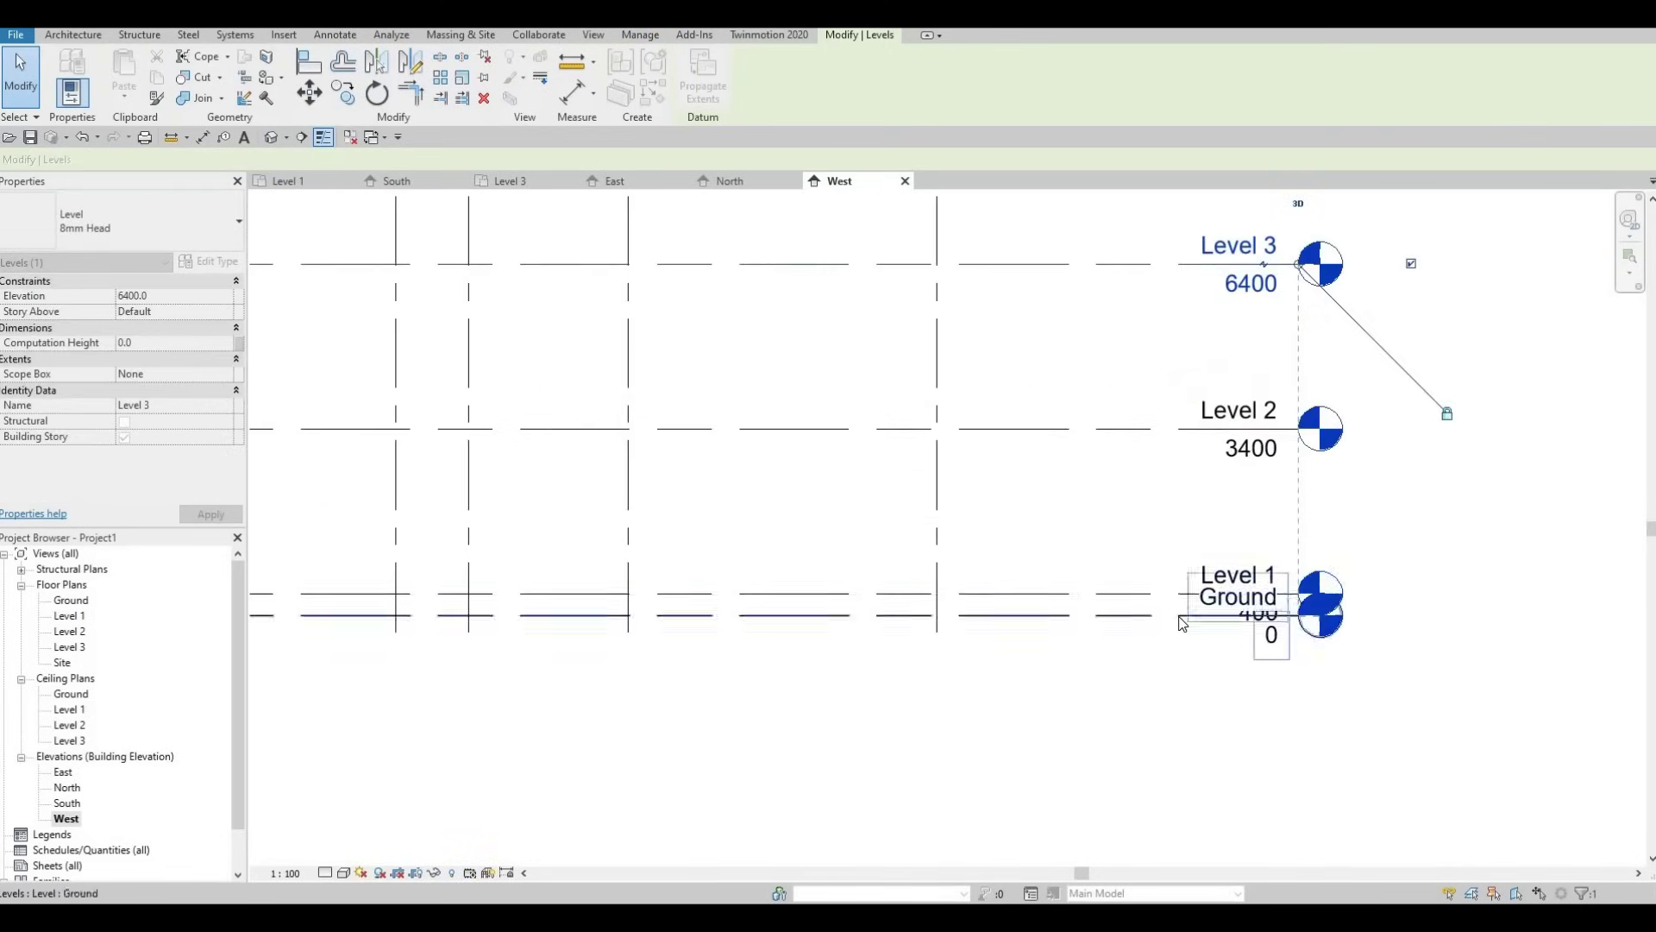
scroll(1275, 620, "up", 2)
left_click(1245, 636)
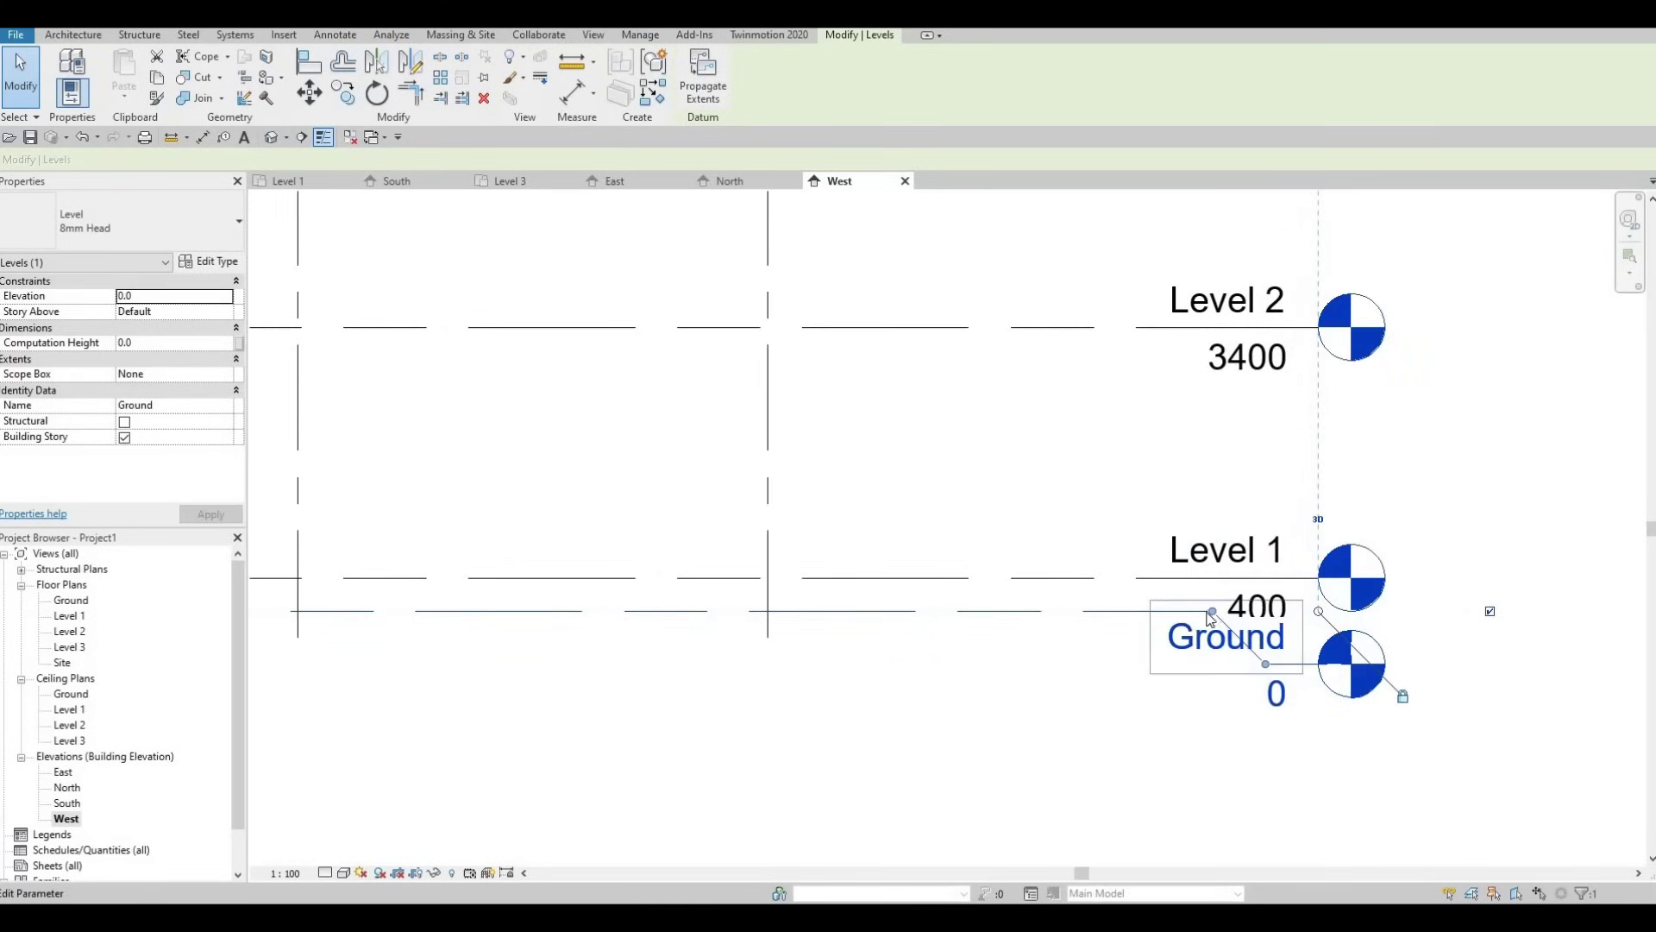
left_click_drag(1265, 664, 1155, 710)
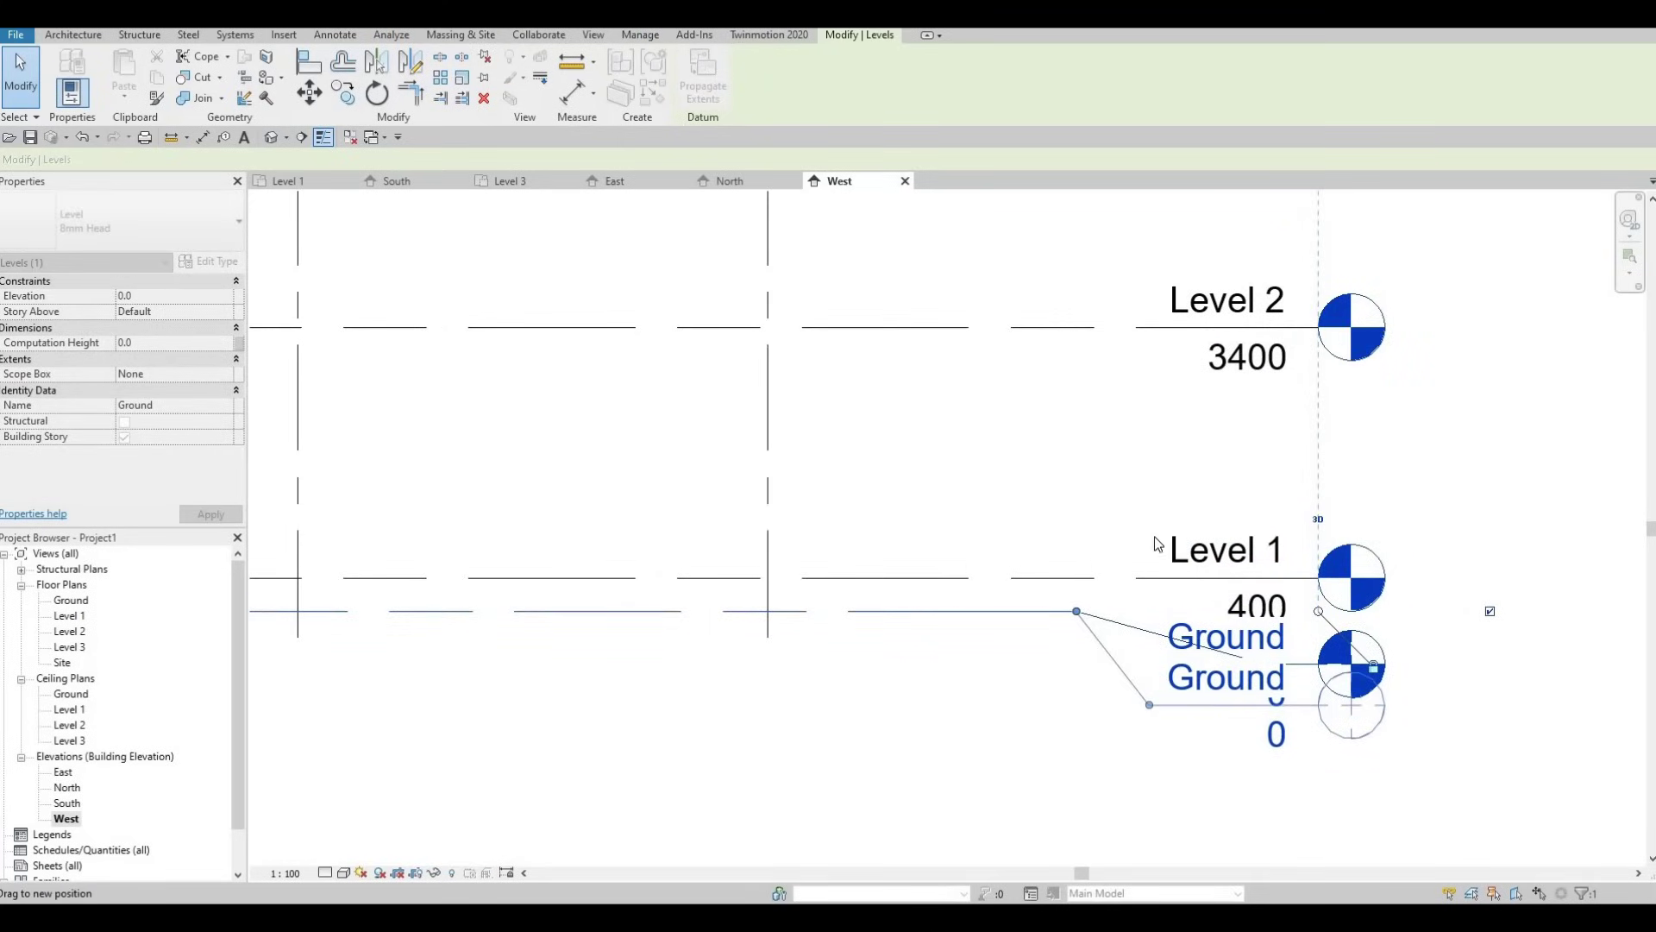
left_click_drag(1159, 543, 1125, 575)
scroll(1116, 552, "down", 3)
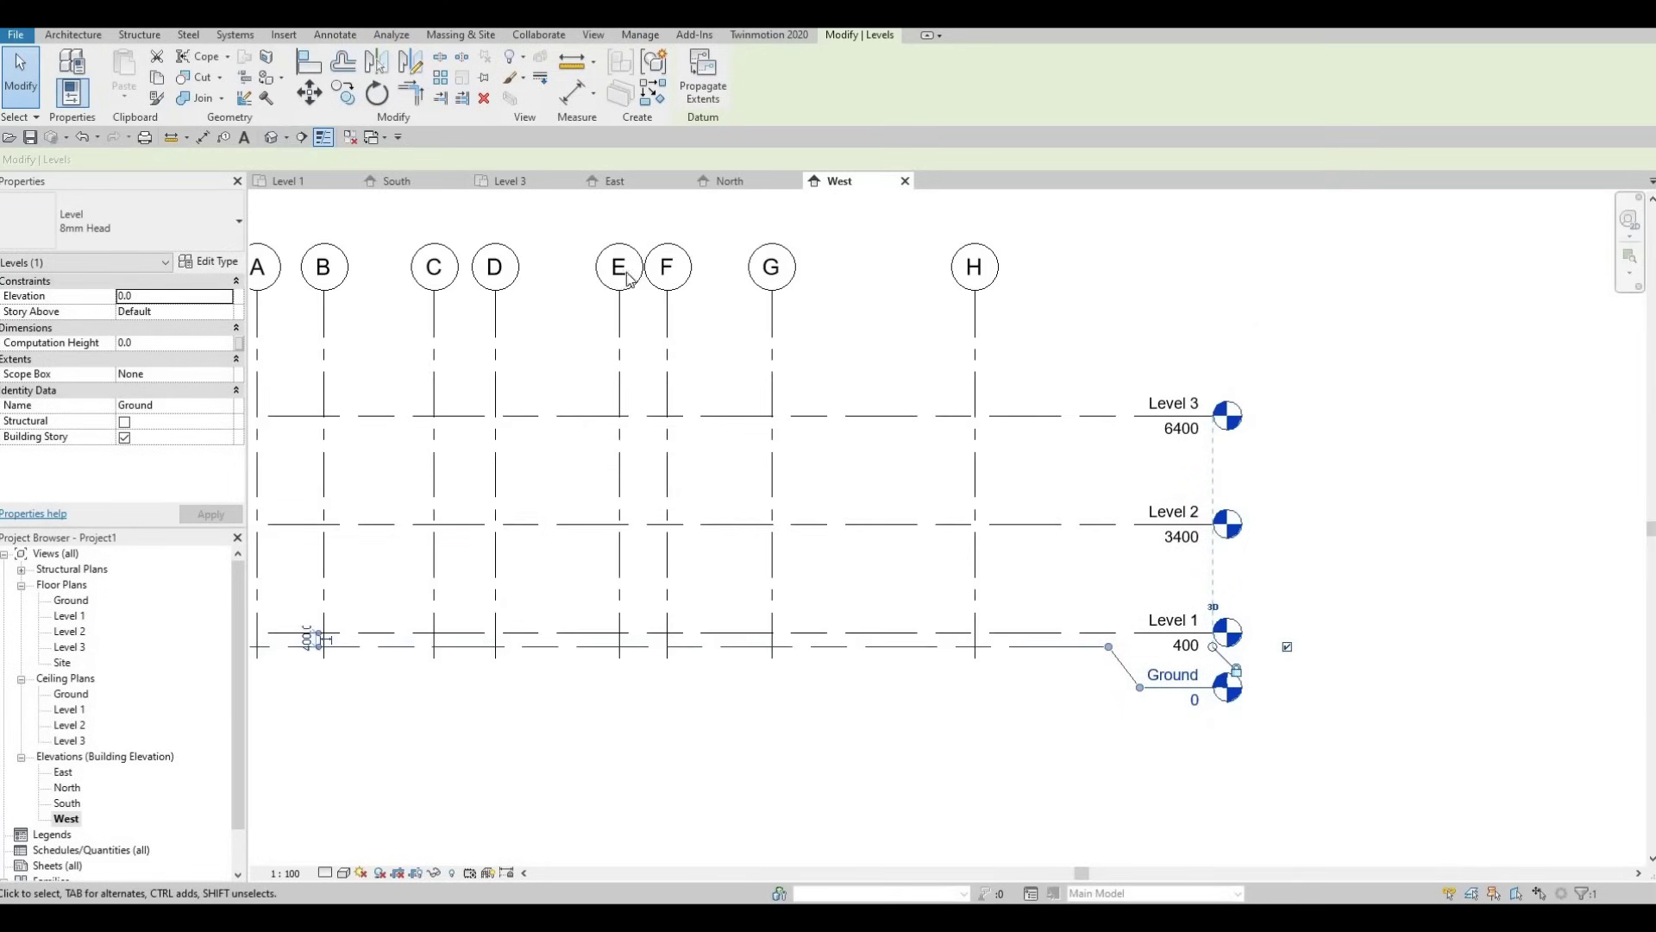
Place an aligned dimension chain from Level 3 through Levels 2 and 1 to Ground beside grid H in the West elevation
key("d")
key("i")
left_click(1032, 417)
left_click(1036, 525)
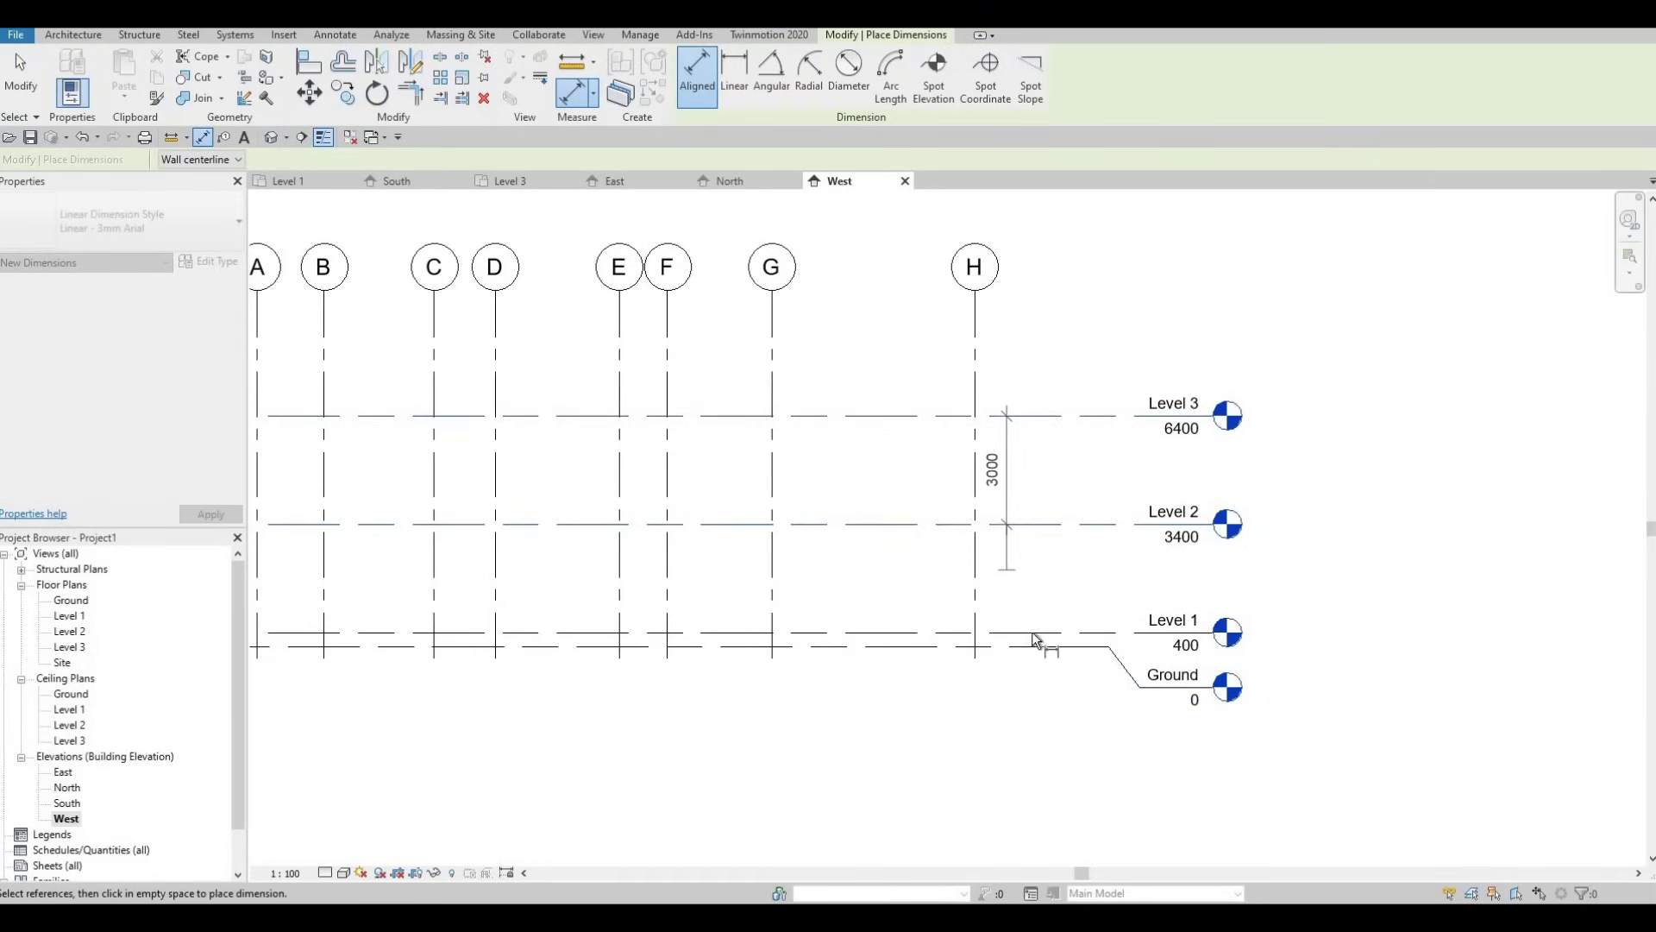
left_click(1035, 635)
left_click(1035, 647)
left_click(1044, 681)
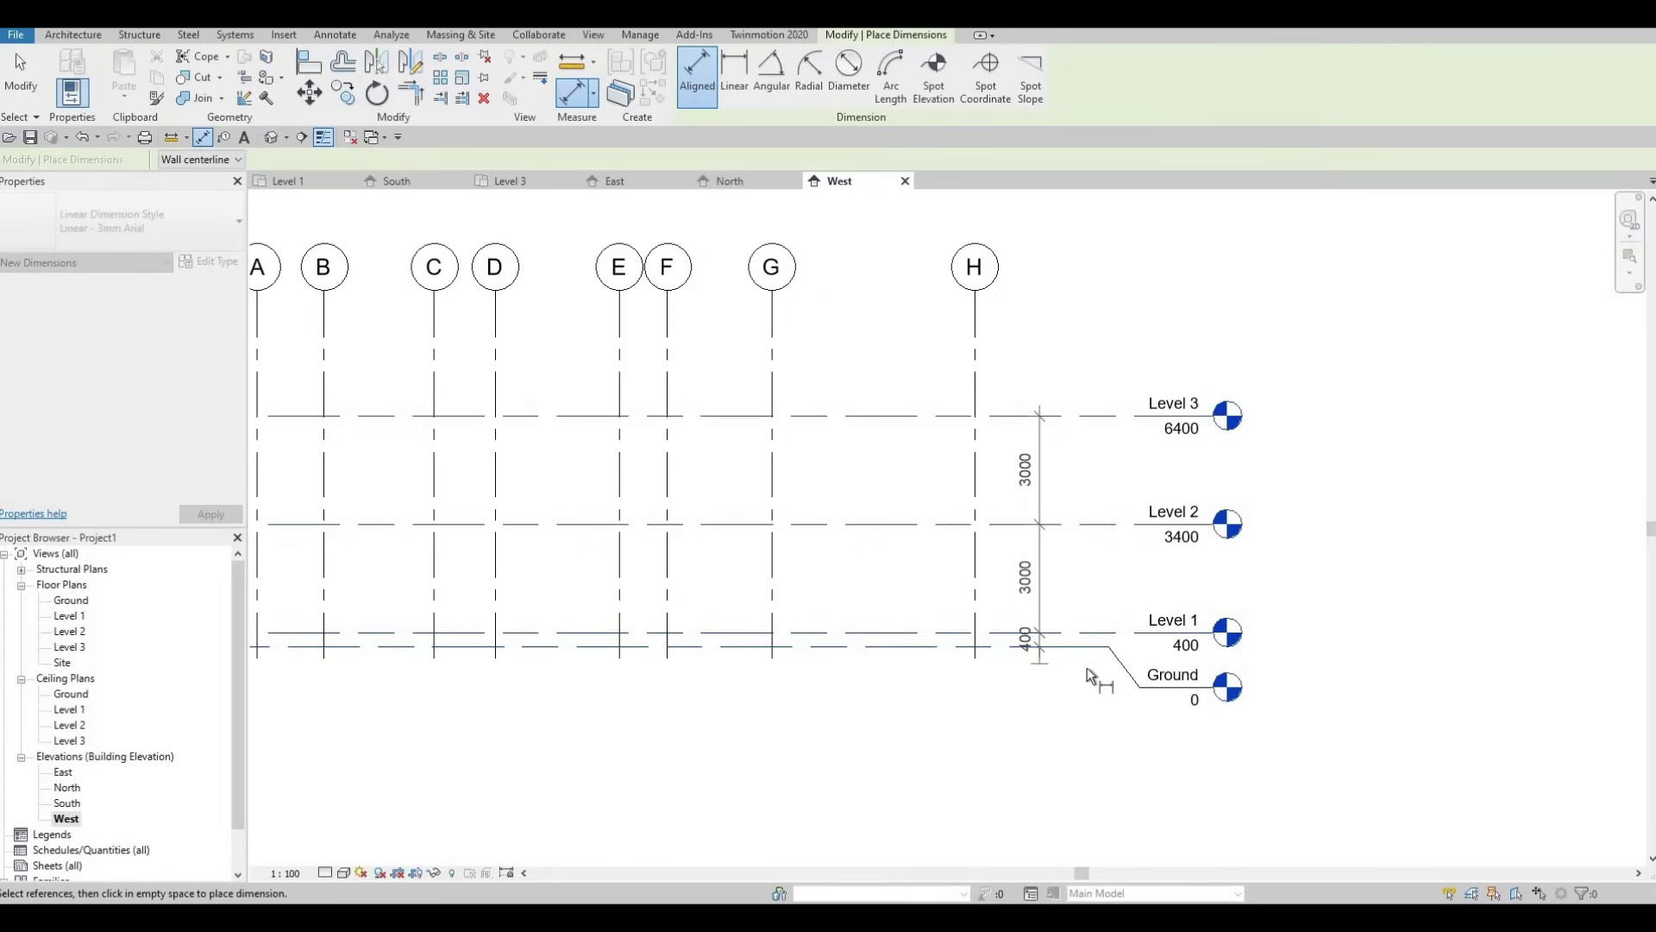
Add an overall aligned dimension from Ground to Level 3 outside the level chain in the West elevation
left_click(1099, 650)
left_click(1094, 413)
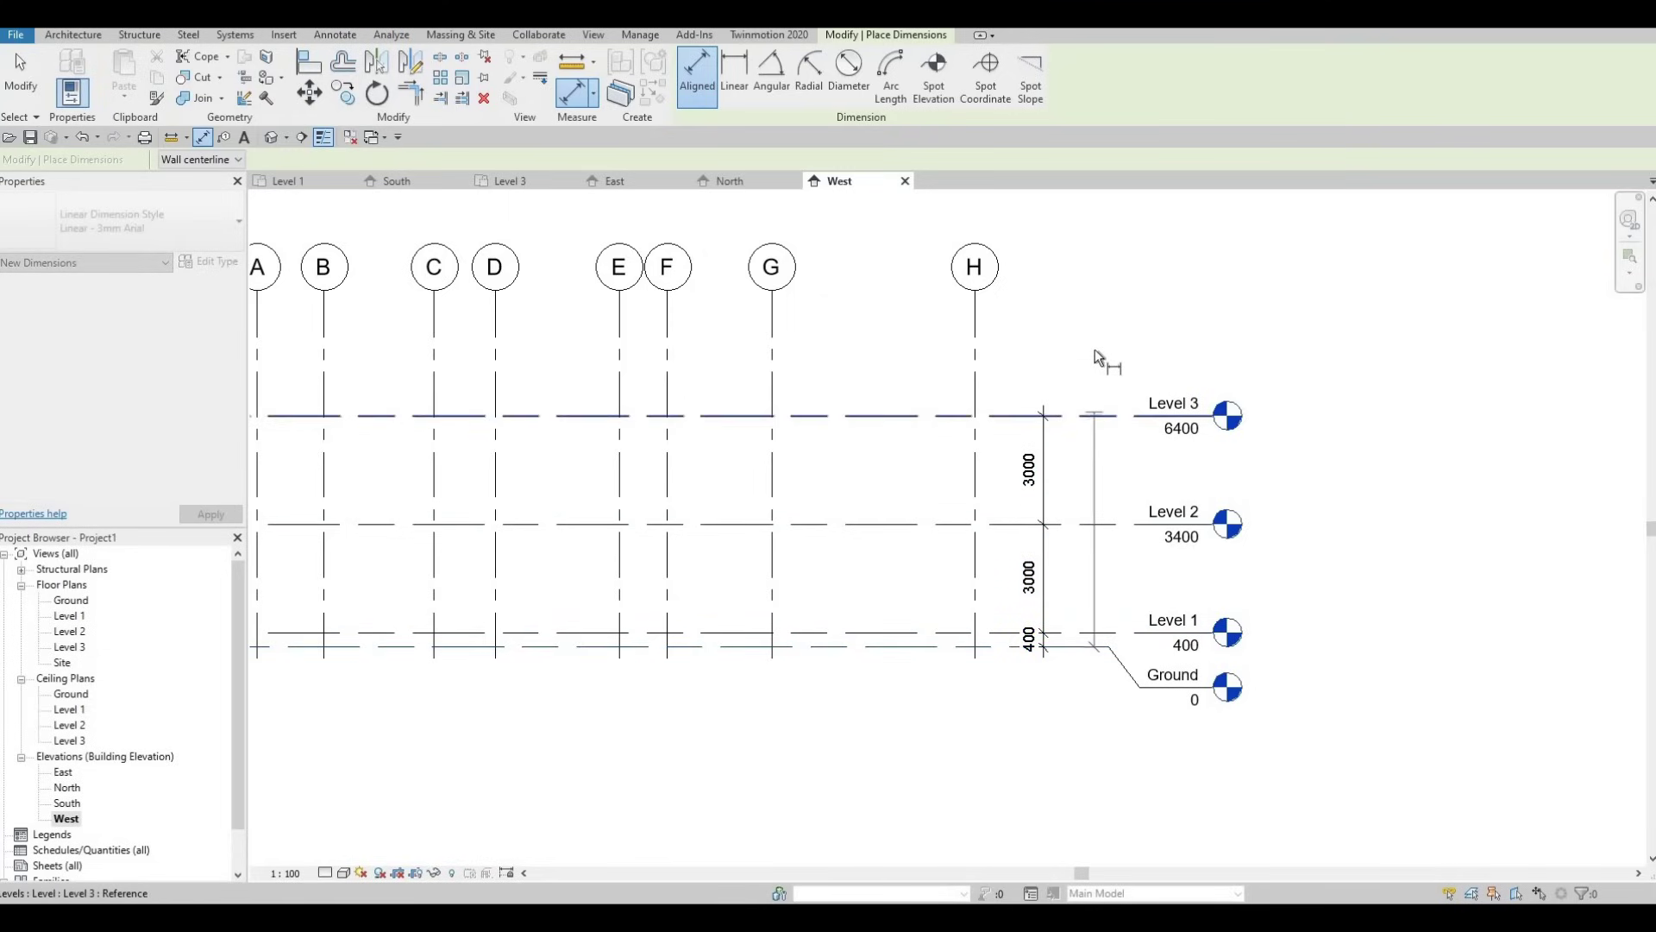
left_click(1079, 358)
scroll(1087, 345, "down", 2)
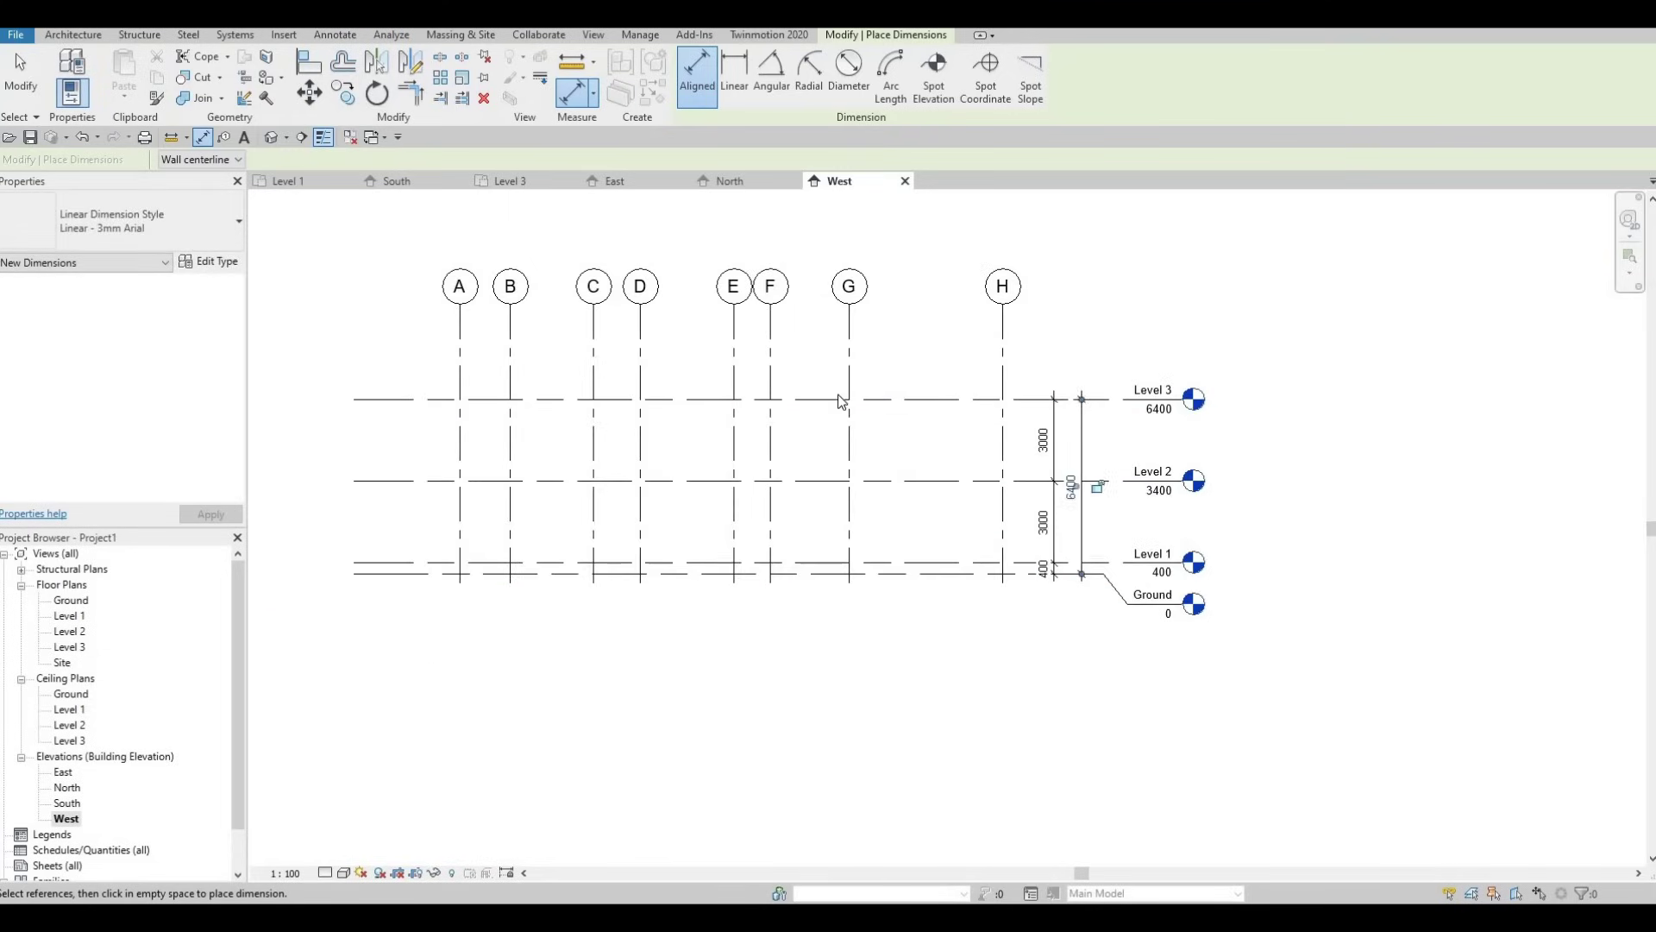
key("Escape")
key("Escape")
Place an aligned dimension chain across grids A to H above Level 3 in the West elevation
scroll(930, 420, "down", 2)
middle_click_drag(964, 429, 944, 458)
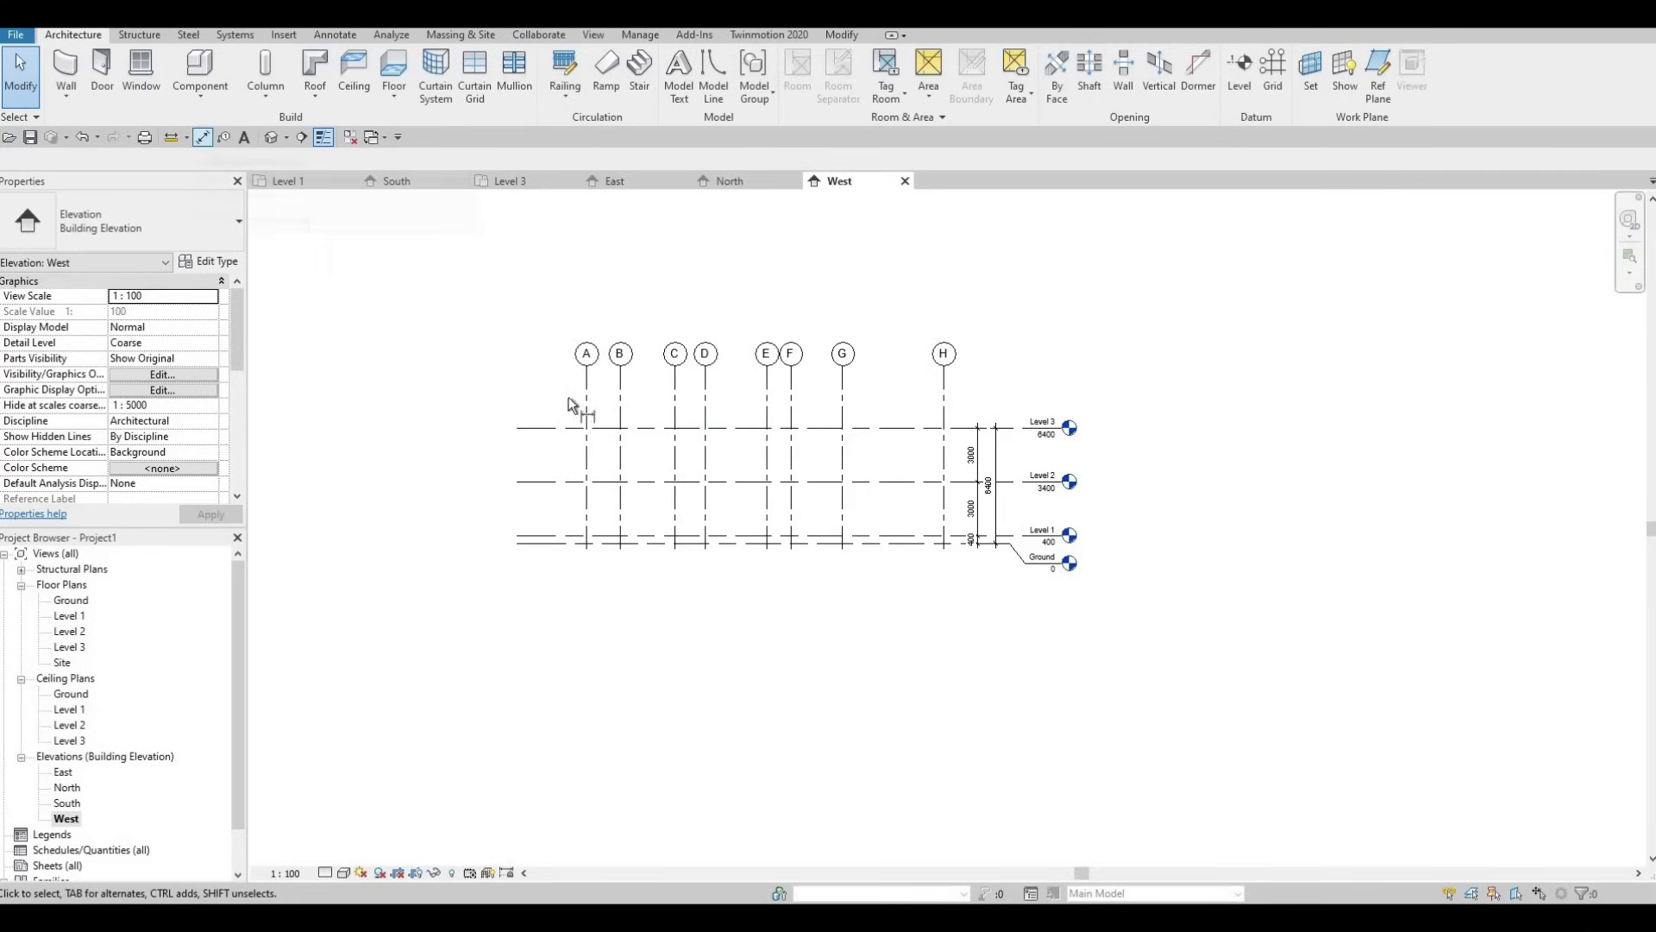
key("d")
key("i")
left_click(587, 382)
left_click(620, 384)
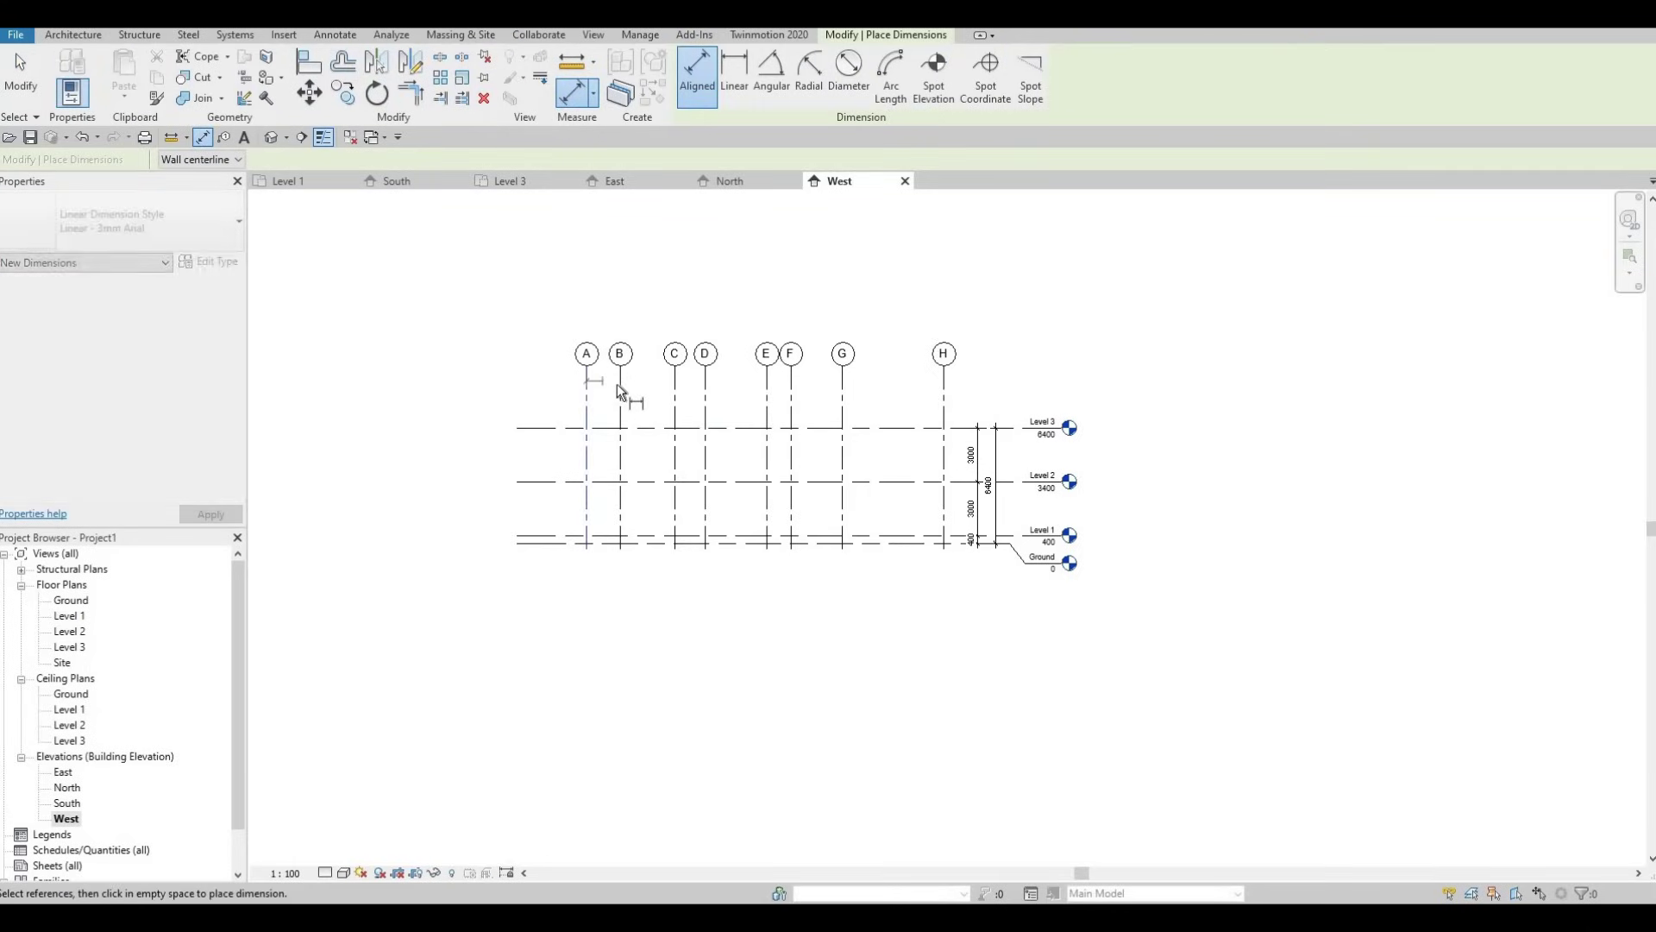
left_click(674, 398)
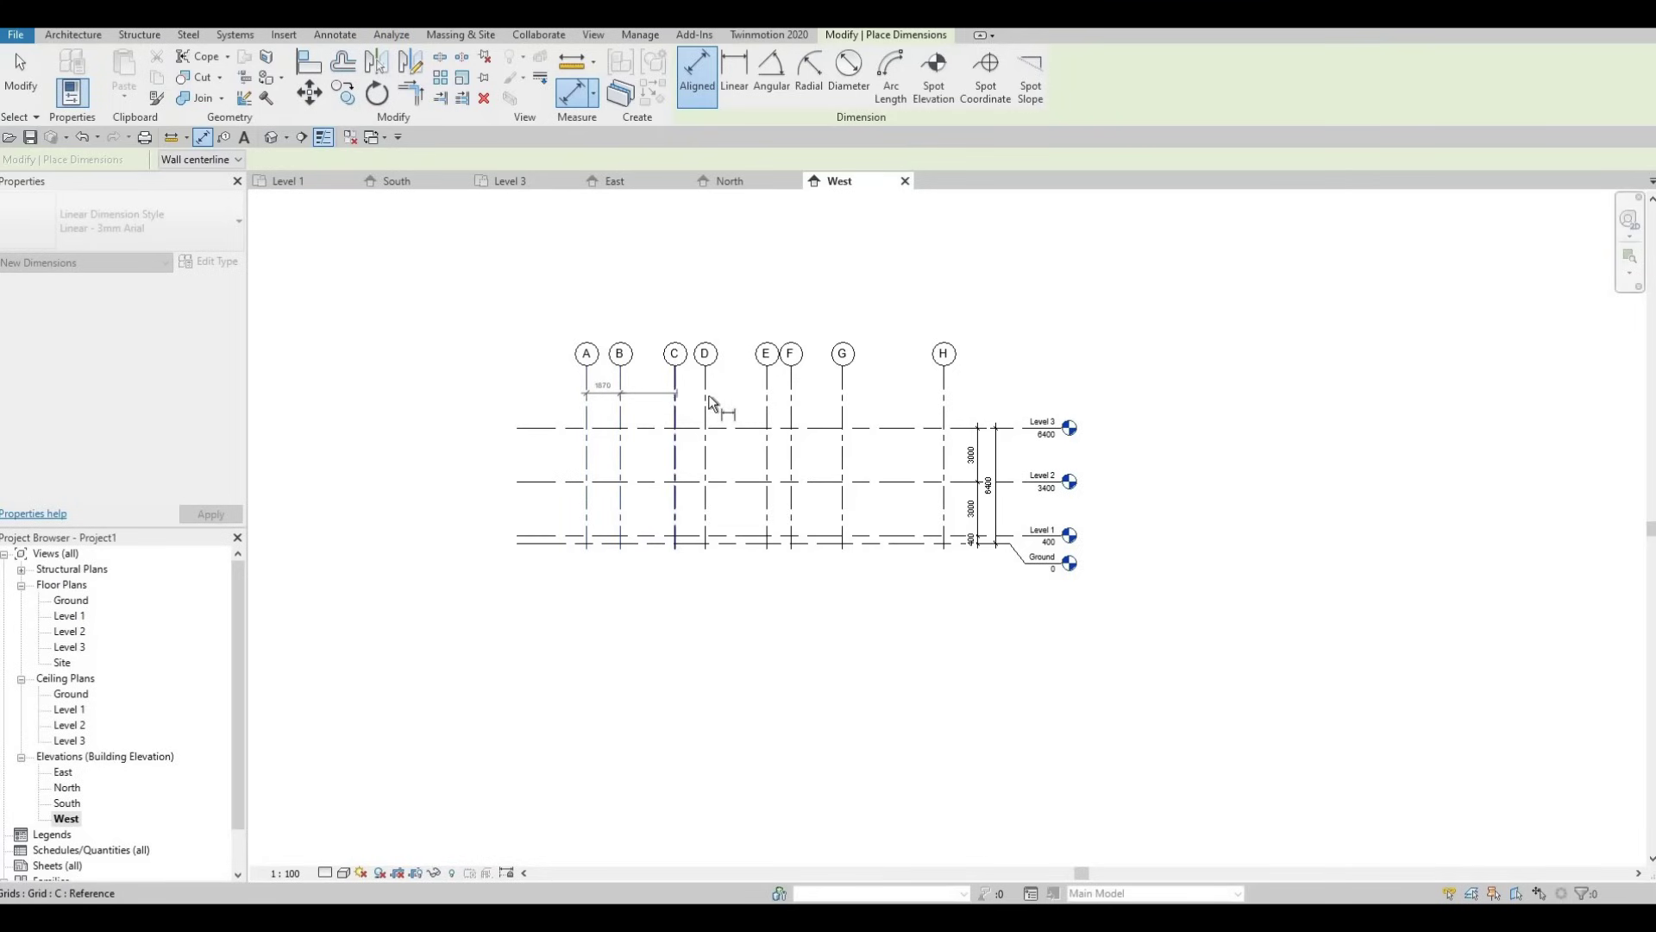
left_click(767, 400)
left_click(791, 402)
scroll(795, 398, "up", 2)
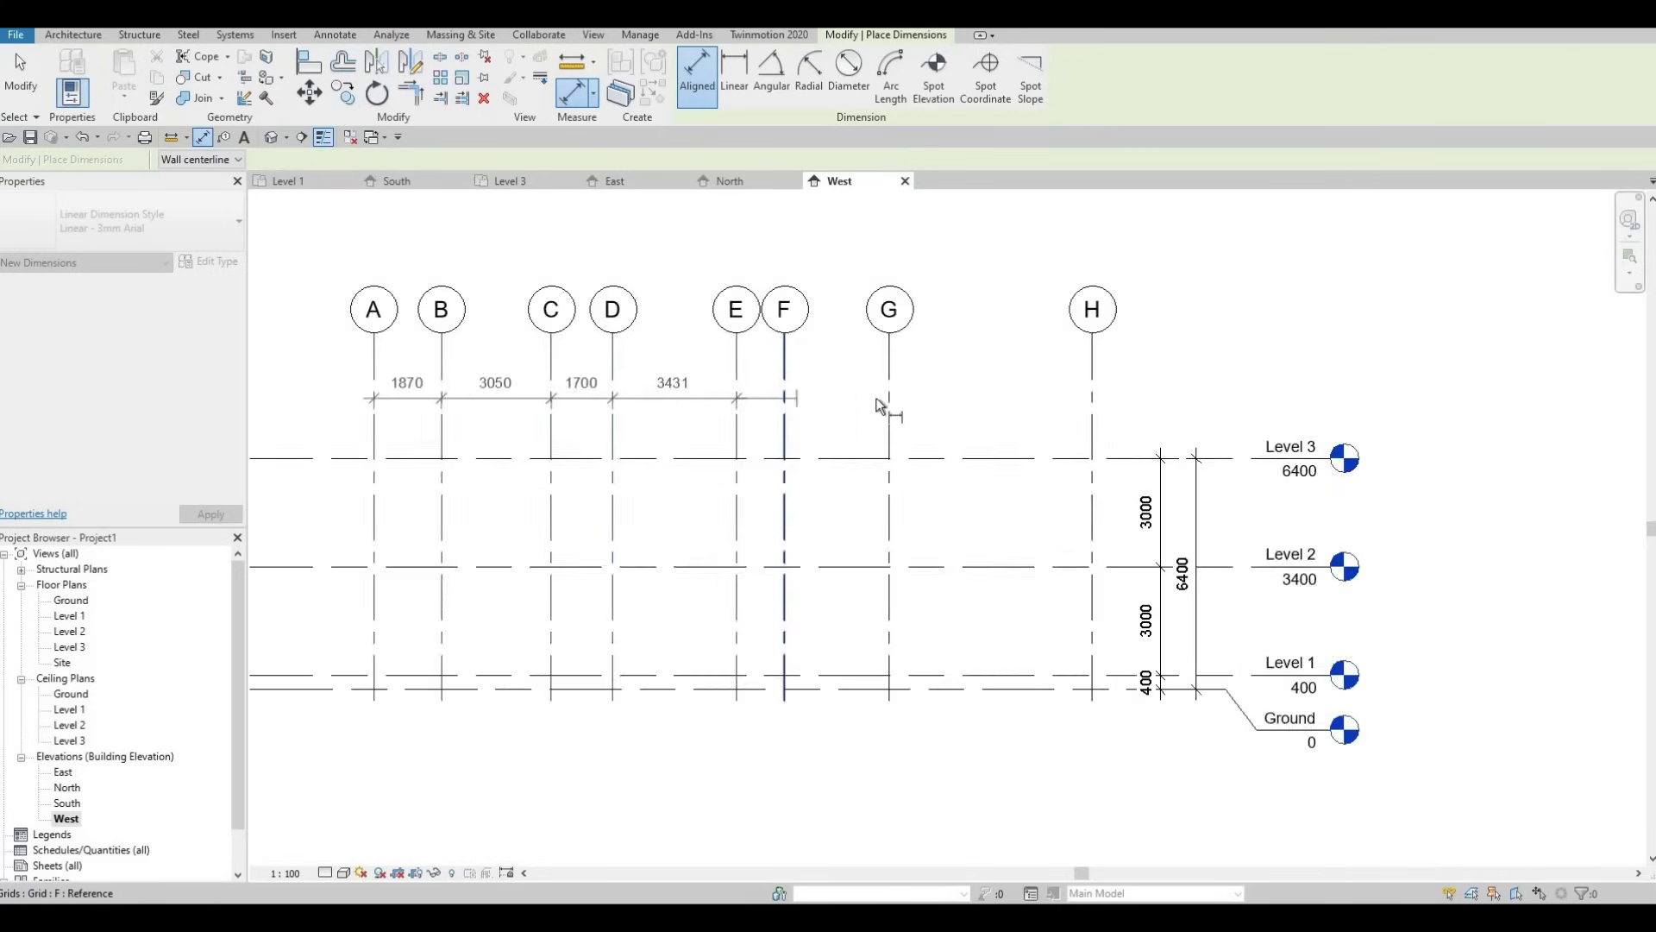
scroll(878, 405, "down", 1)
left_click(879, 406)
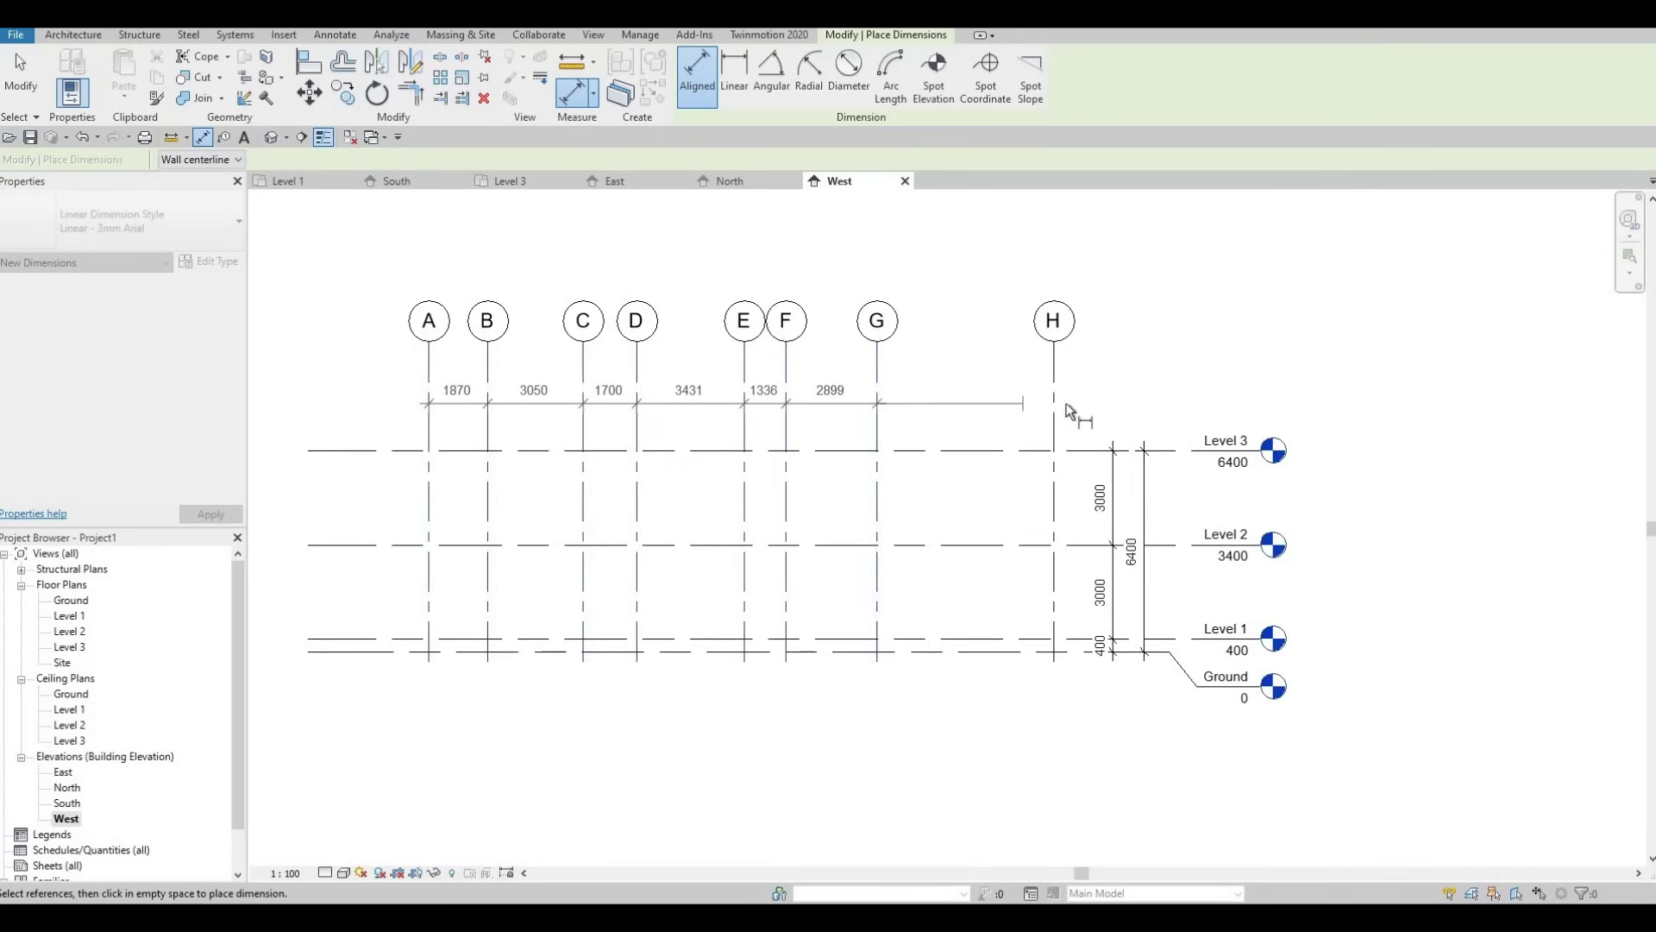
left_click(1105, 409)
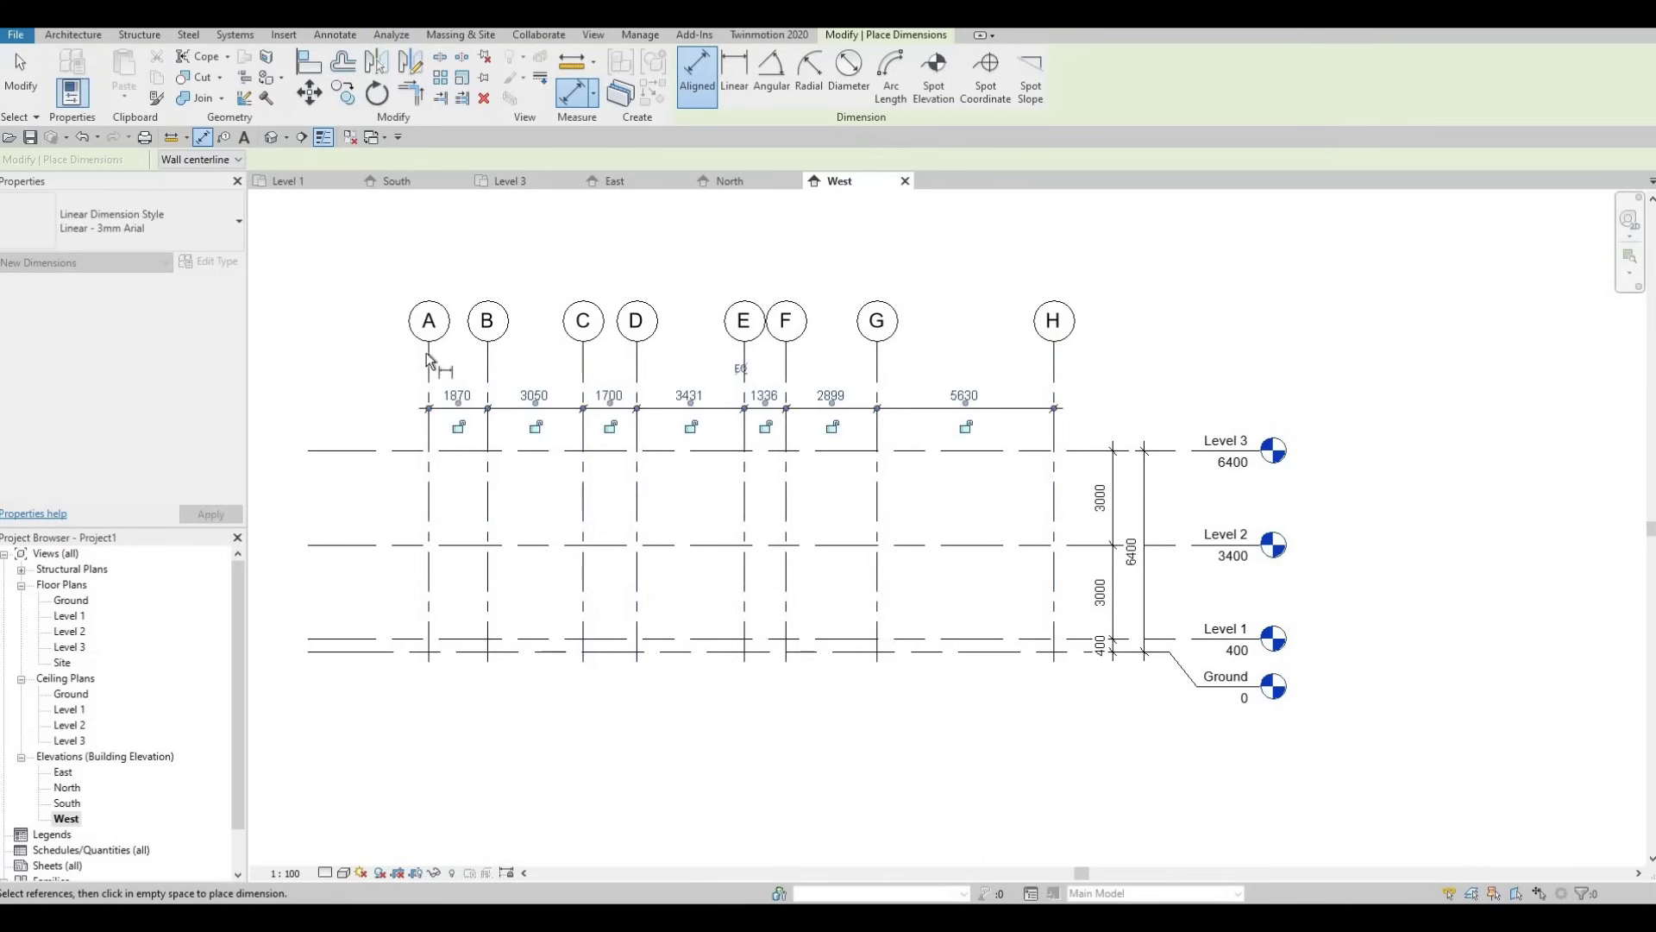
Add an overall aligned dimension from grid A to grid H above the grid spacing chain
left_click(428, 354)
left_click(1053, 370)
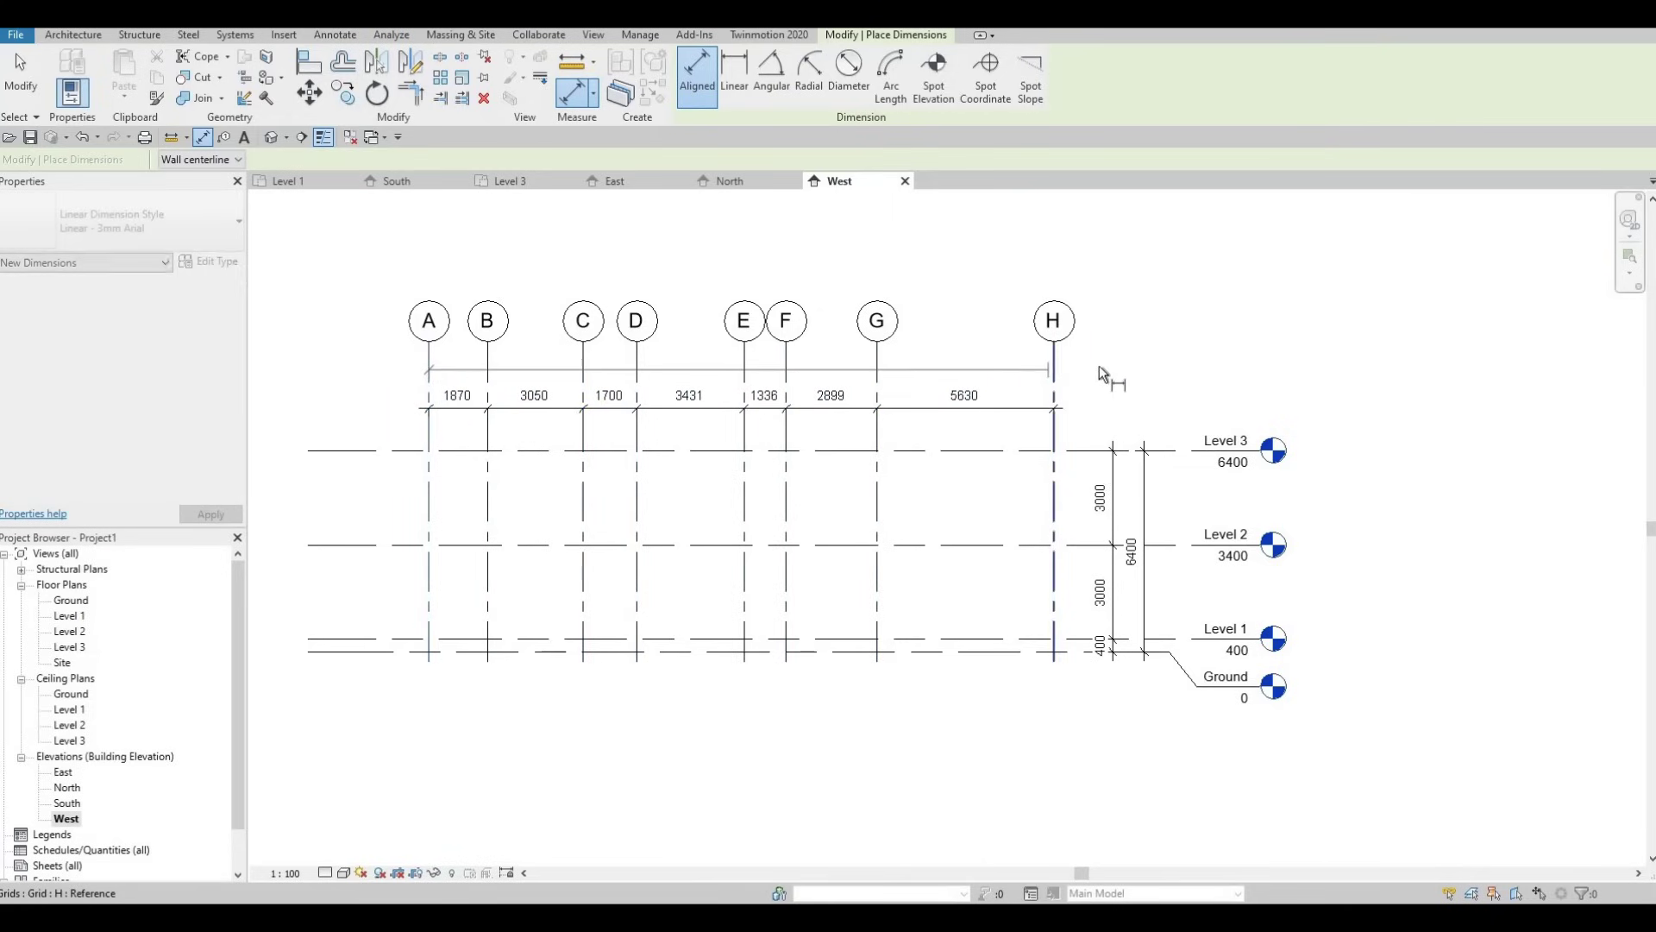
left_click(1089, 362)
scroll(1087, 354, "up", 2)
key("Escape")
key("Escape")
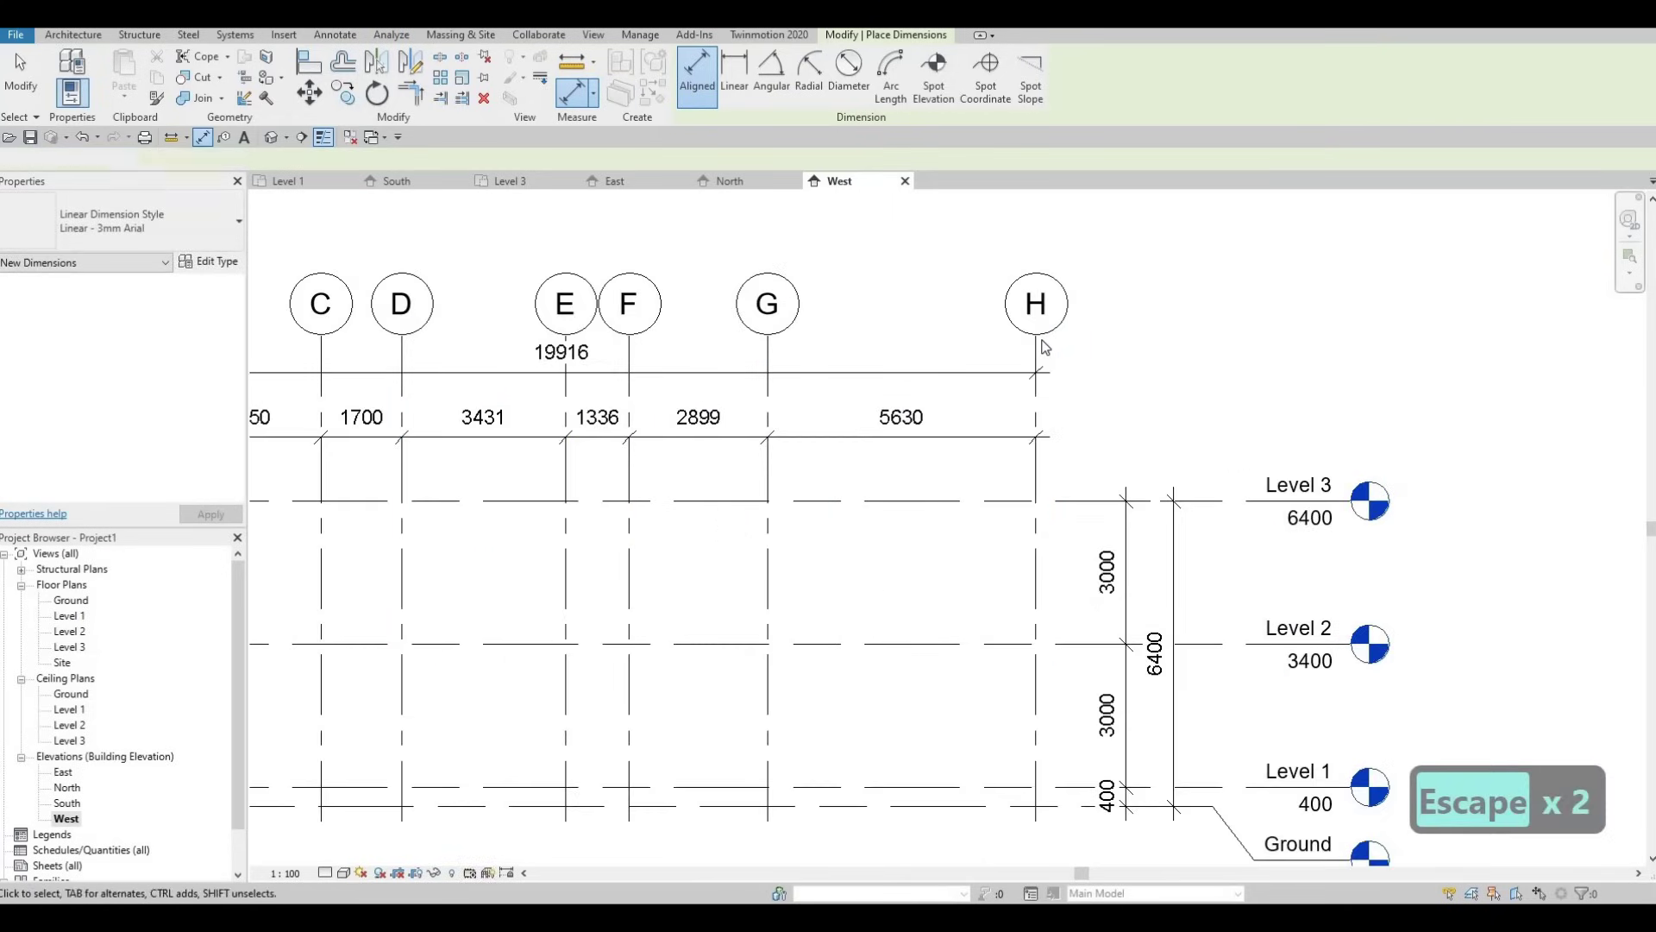
Extend the grid heads higher in the West elevation and move the grid dimension lines farther above Level 3
left_click(1054, 320)
scroll(949, 337, "down", 2)
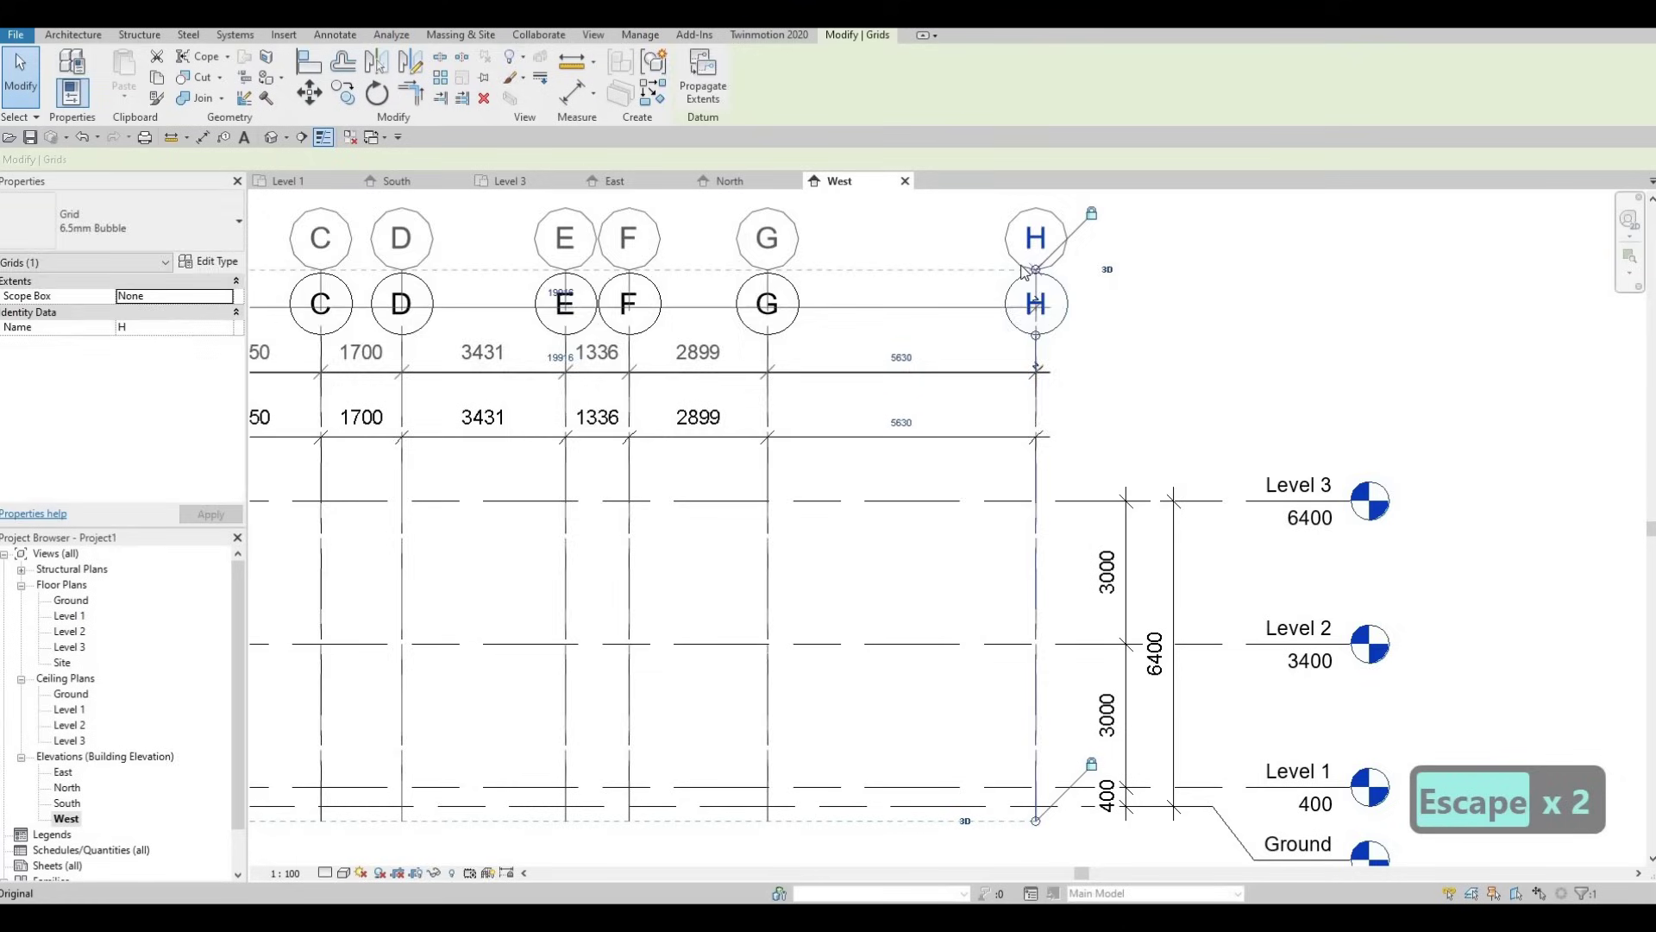
key("Escape")
left_click_drag(977, 341, 975, 373)
left_click_drag(961, 293, 962, 312)
key("Escape")
scroll(878, 299, "down", 2)
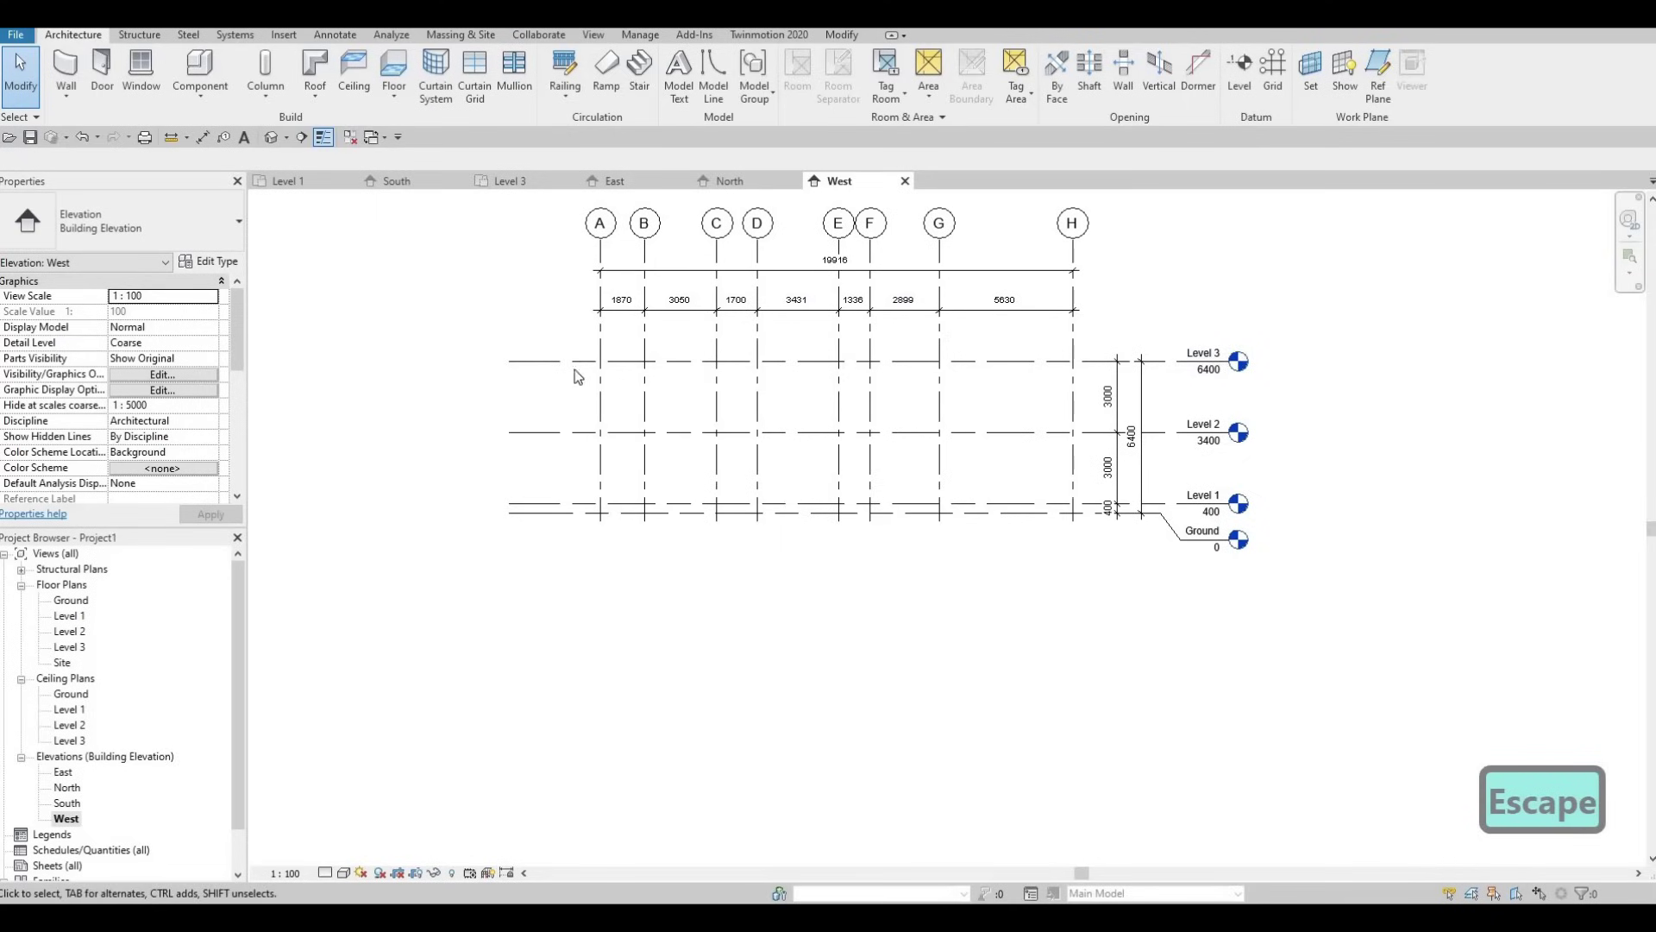
middle_click_drag(707, 367, 708, 410)
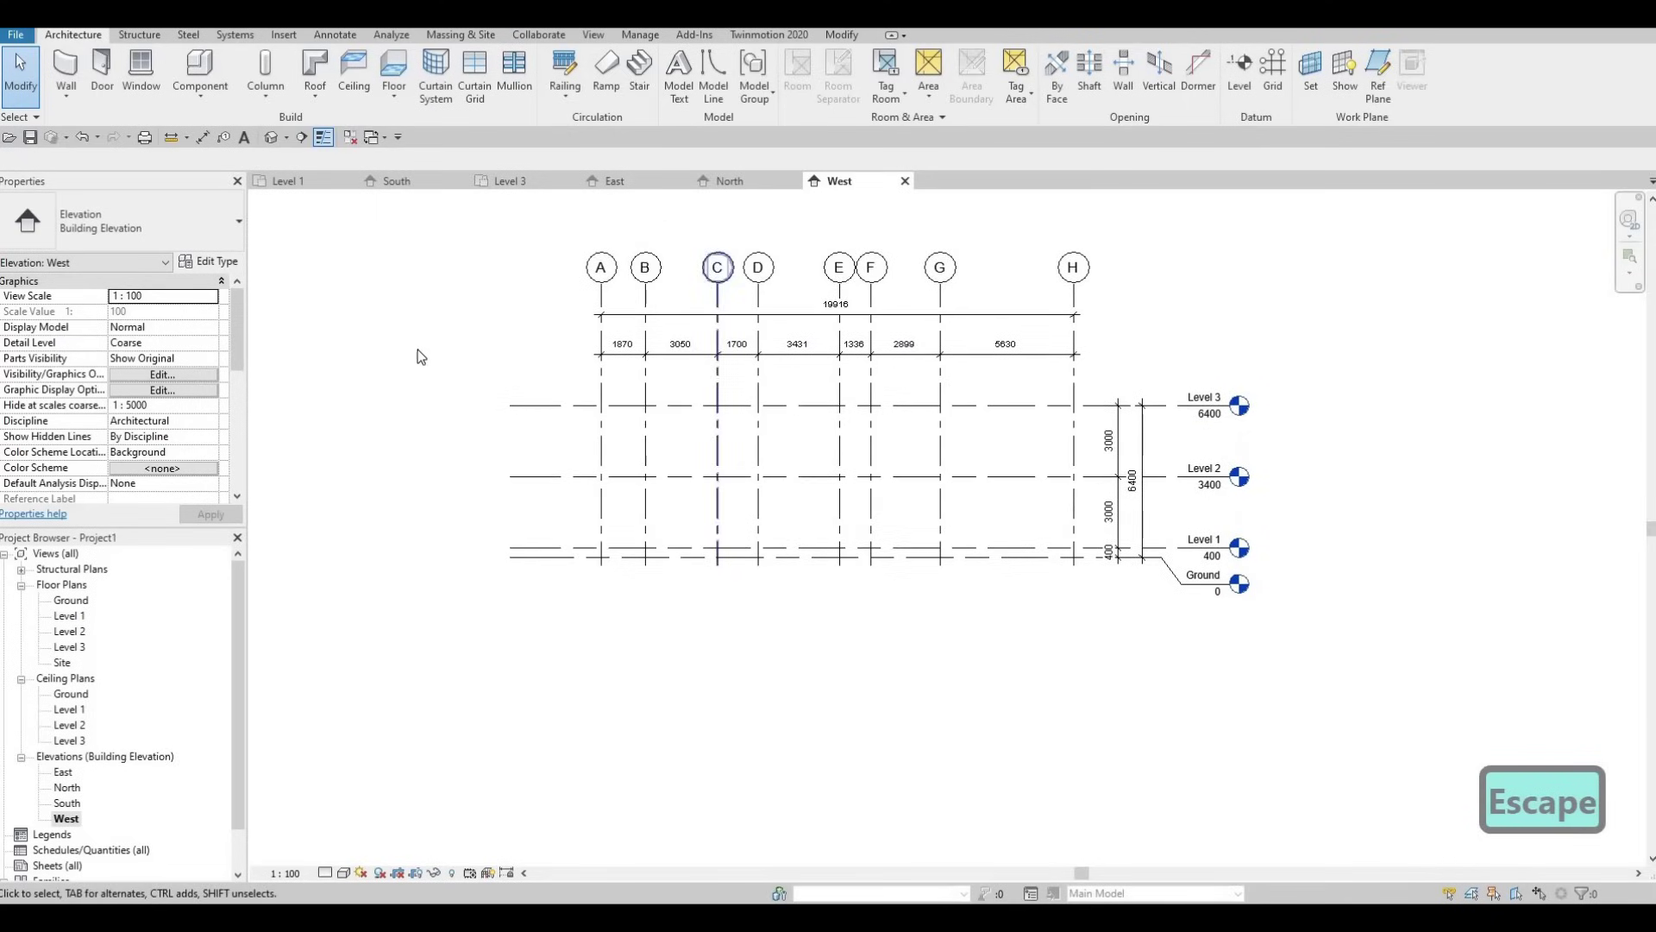
In the Level 1 floor plan, add an elbow at grid F's left end to separate its bubble from grid E's
left_click(304, 181)
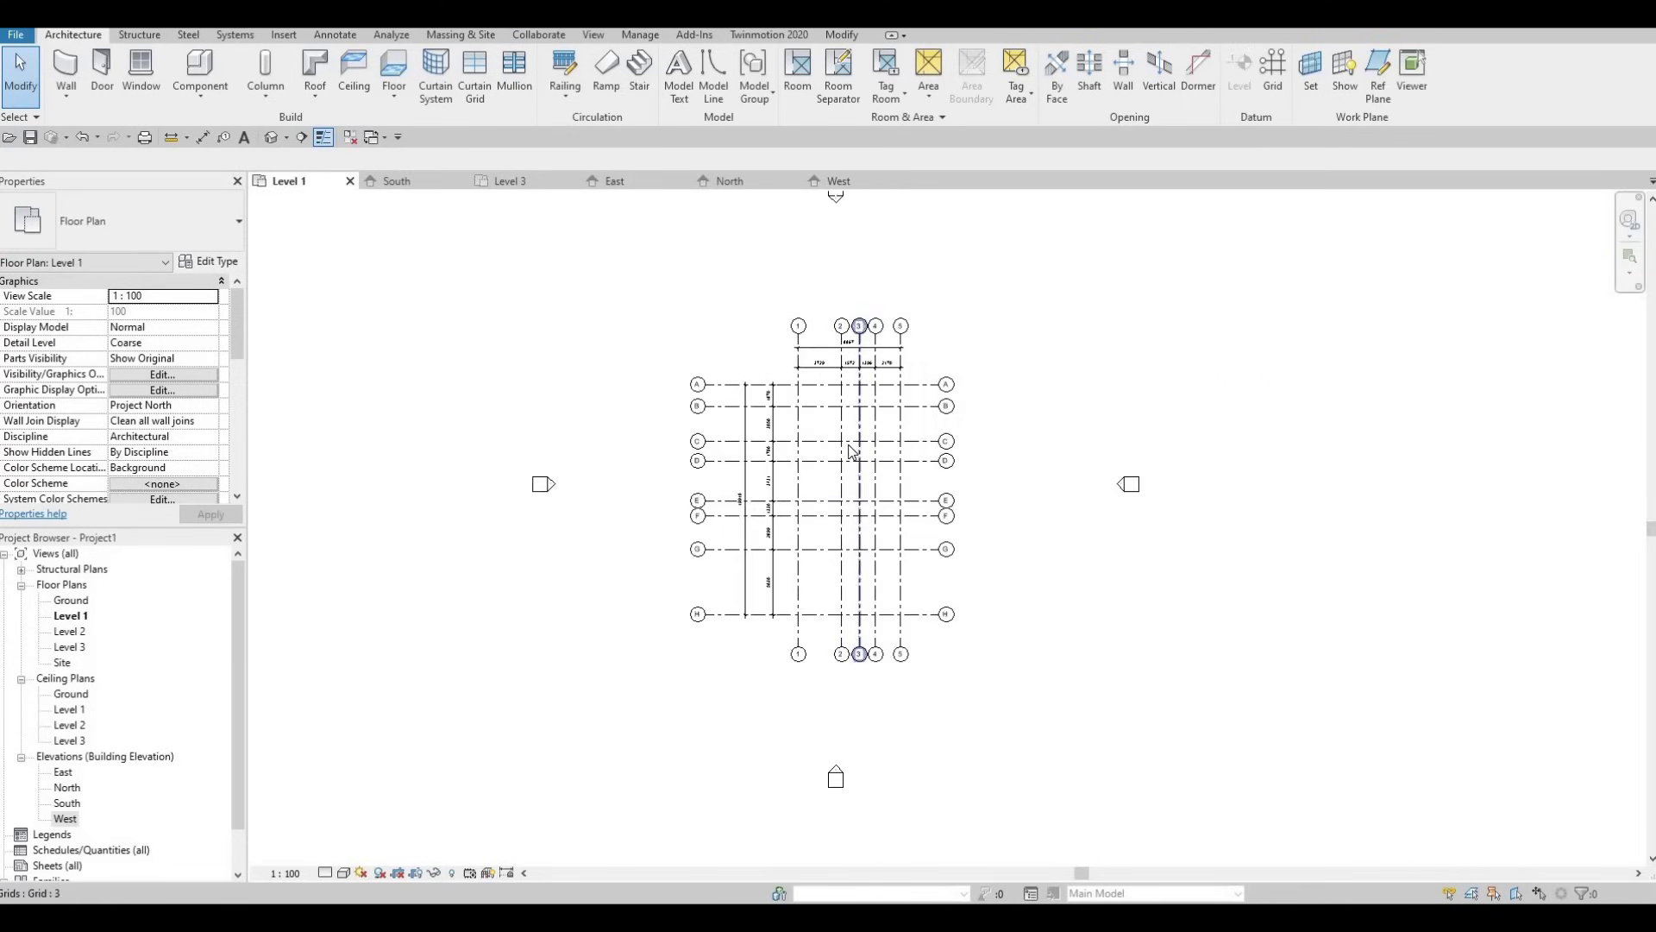
scroll(853, 452, "up", 2)
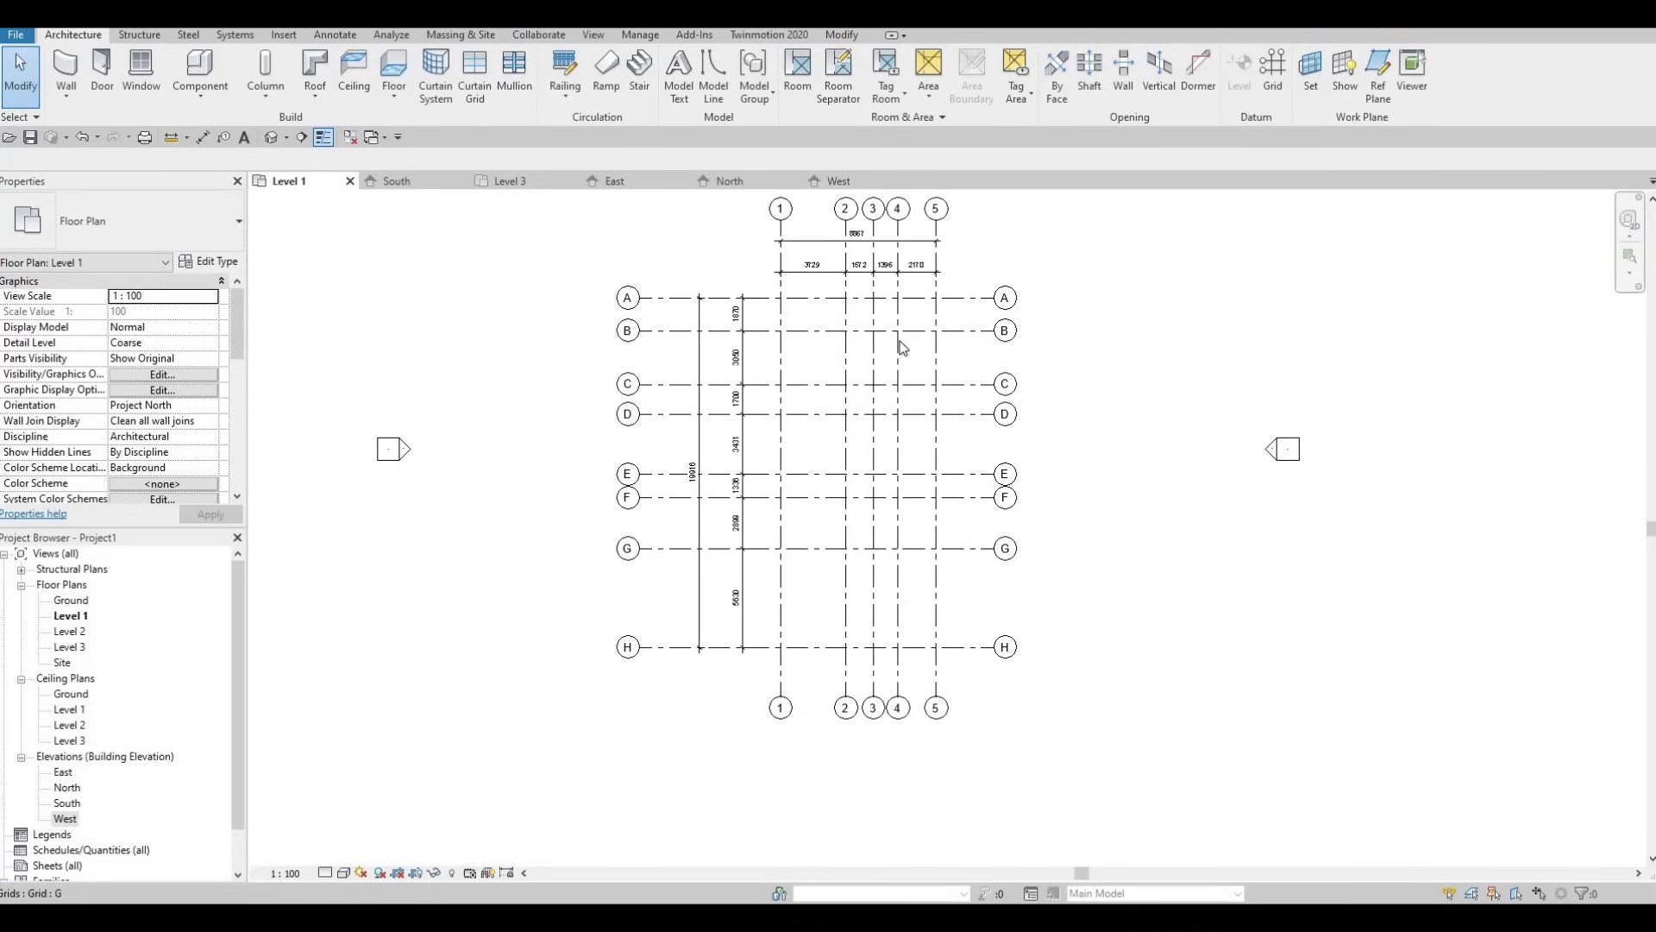
scroll(826, 407, "up", 3)
scroll(871, 552, "down", 2)
middle_click_drag(1140, 714, 1146, 573)
middle_click_drag(1102, 744, 1165, 563)
scroll(1110, 557, "up", 3)
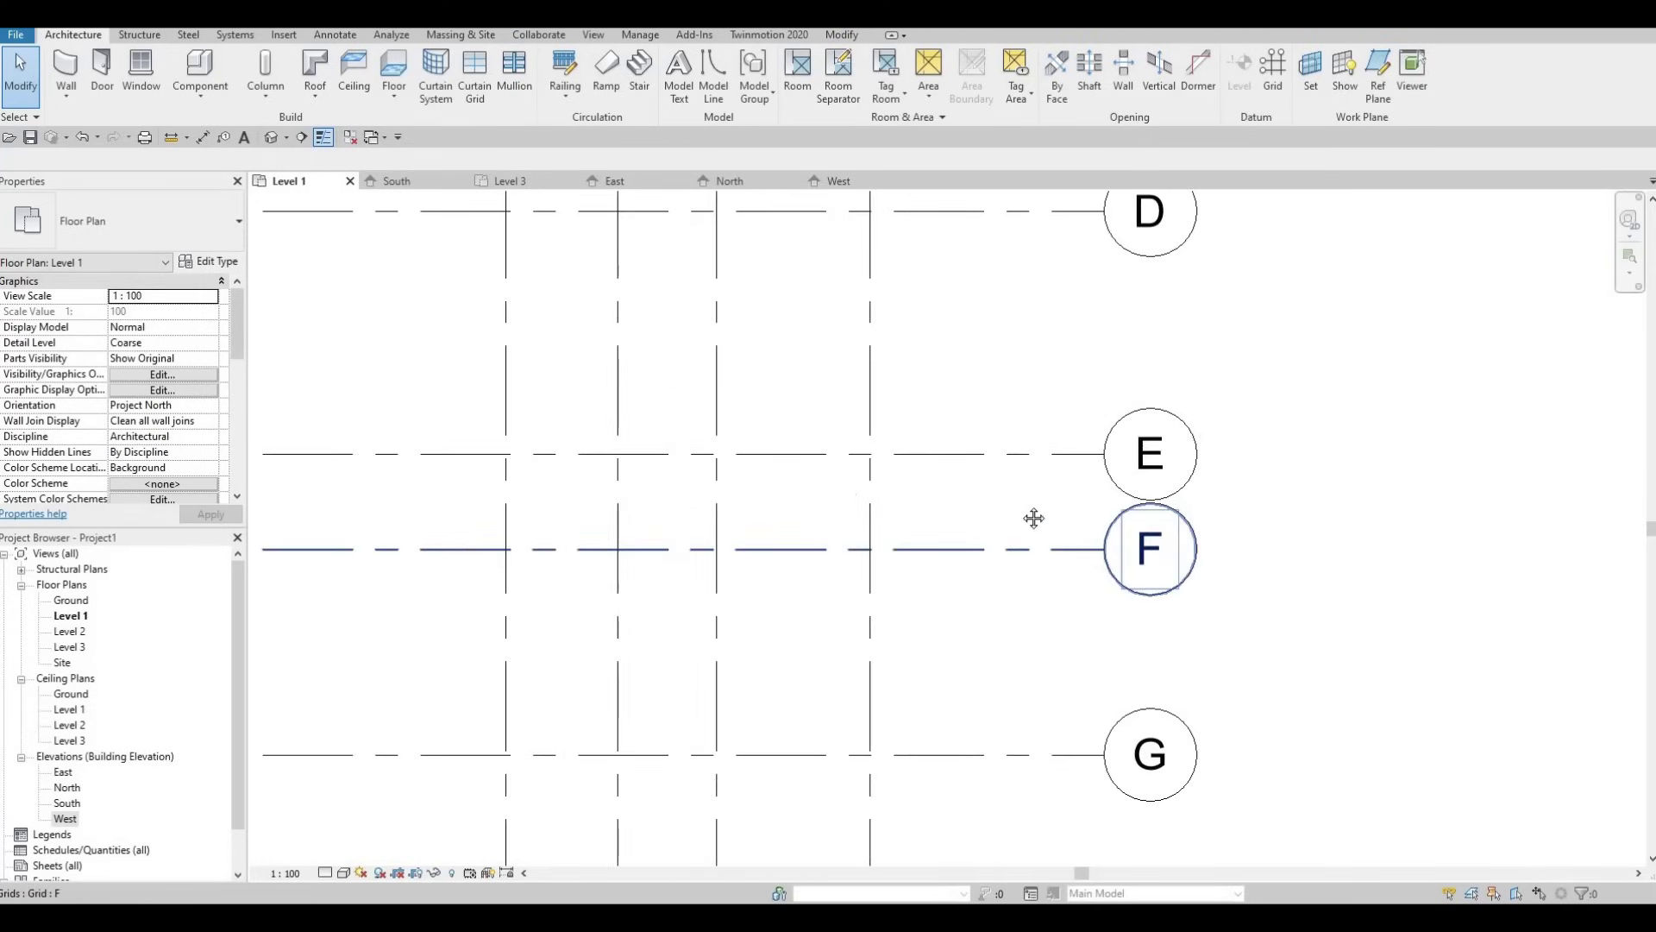
middle_click_drag(744, 497, 752, 491)
middle_click_drag(573, 553, 958, 479)
scroll(957, 479, "down", 3)
middle_click_drag(547, 449, 647, 426)
scroll(656, 423, "up", 3)
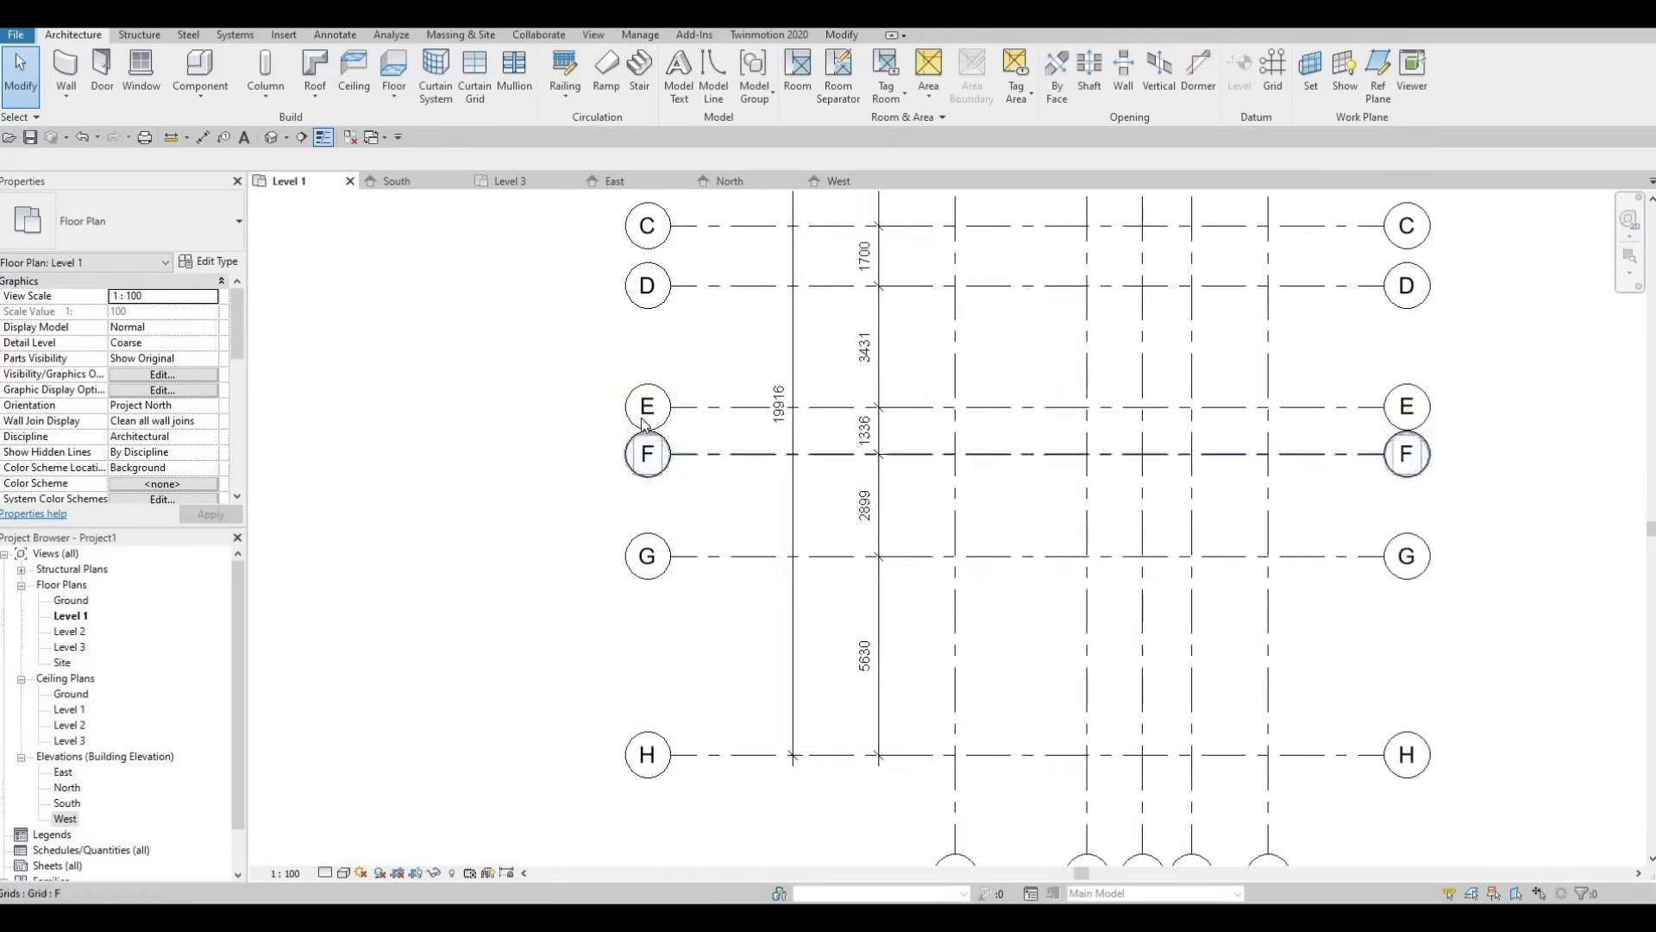
left_click(688, 492)
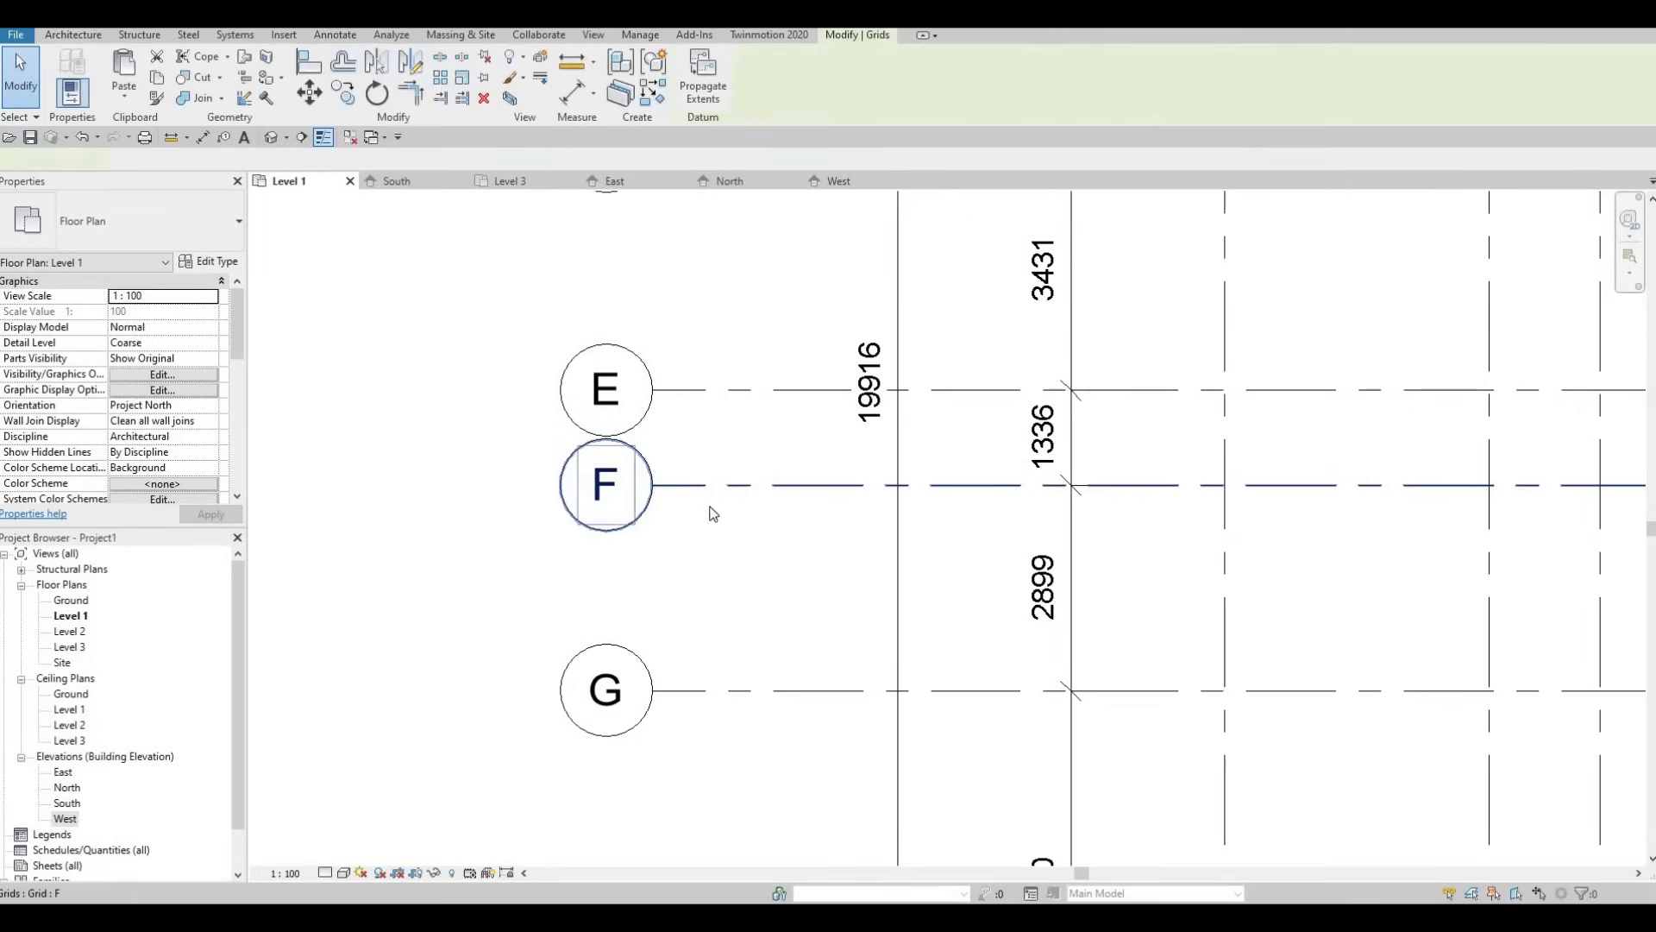
middle_click_drag(710, 496, 689, 441)
scroll(770, 463, "down", 1)
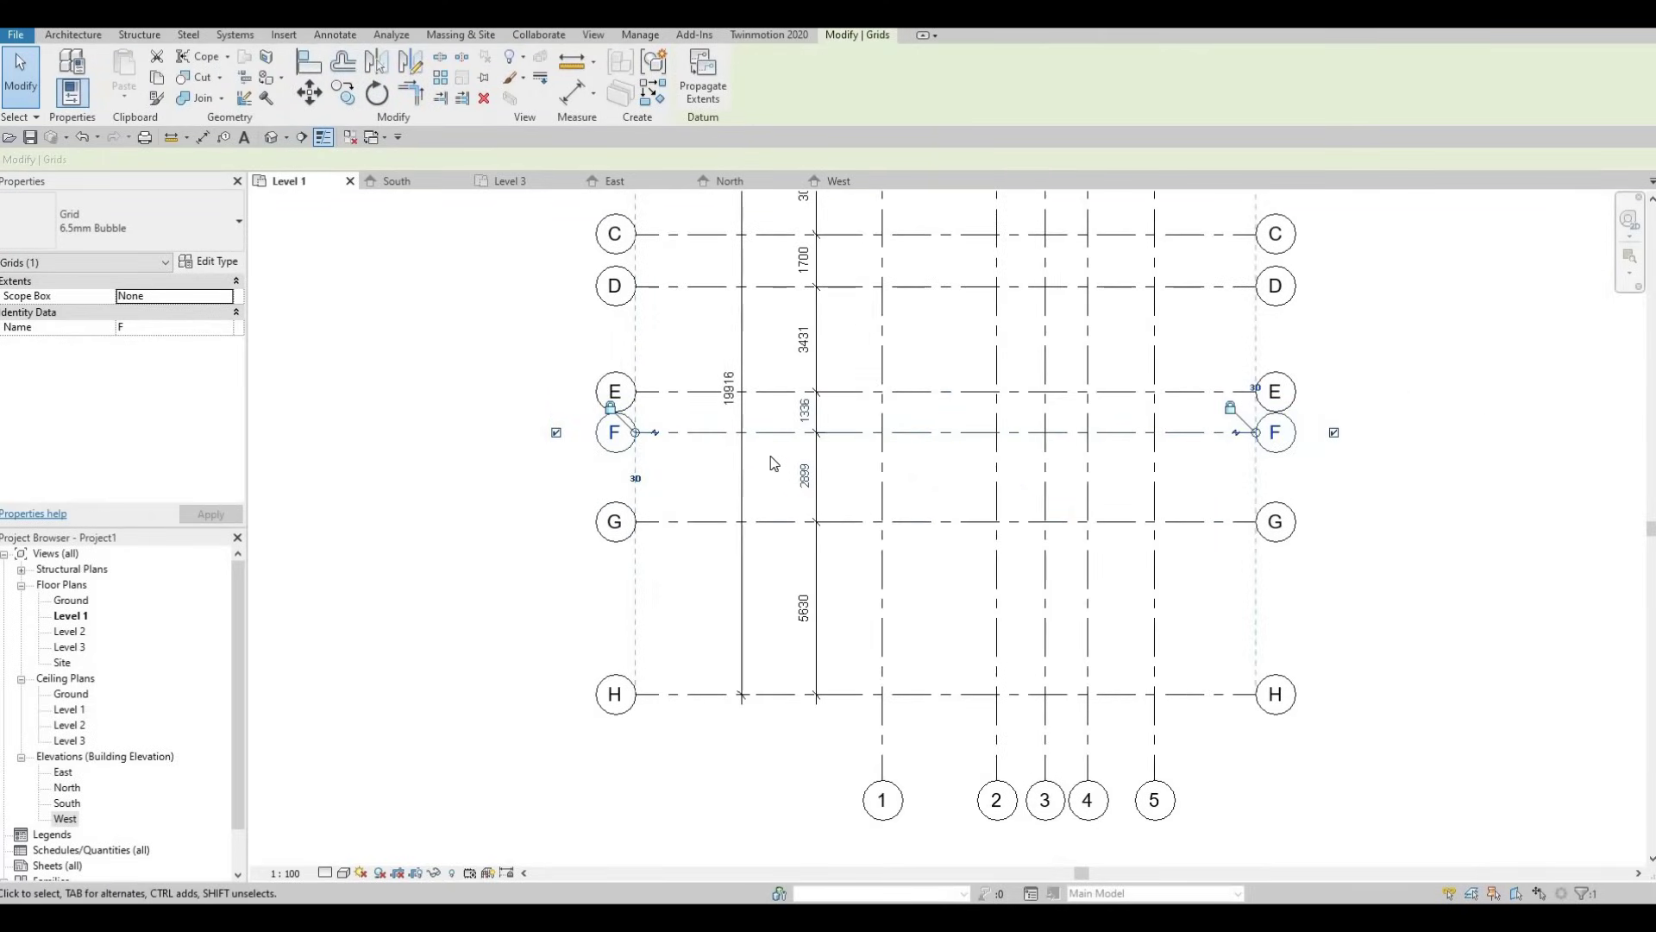
middle_click_drag(687, 444, 650, 487)
scroll(643, 487, "up", 3)
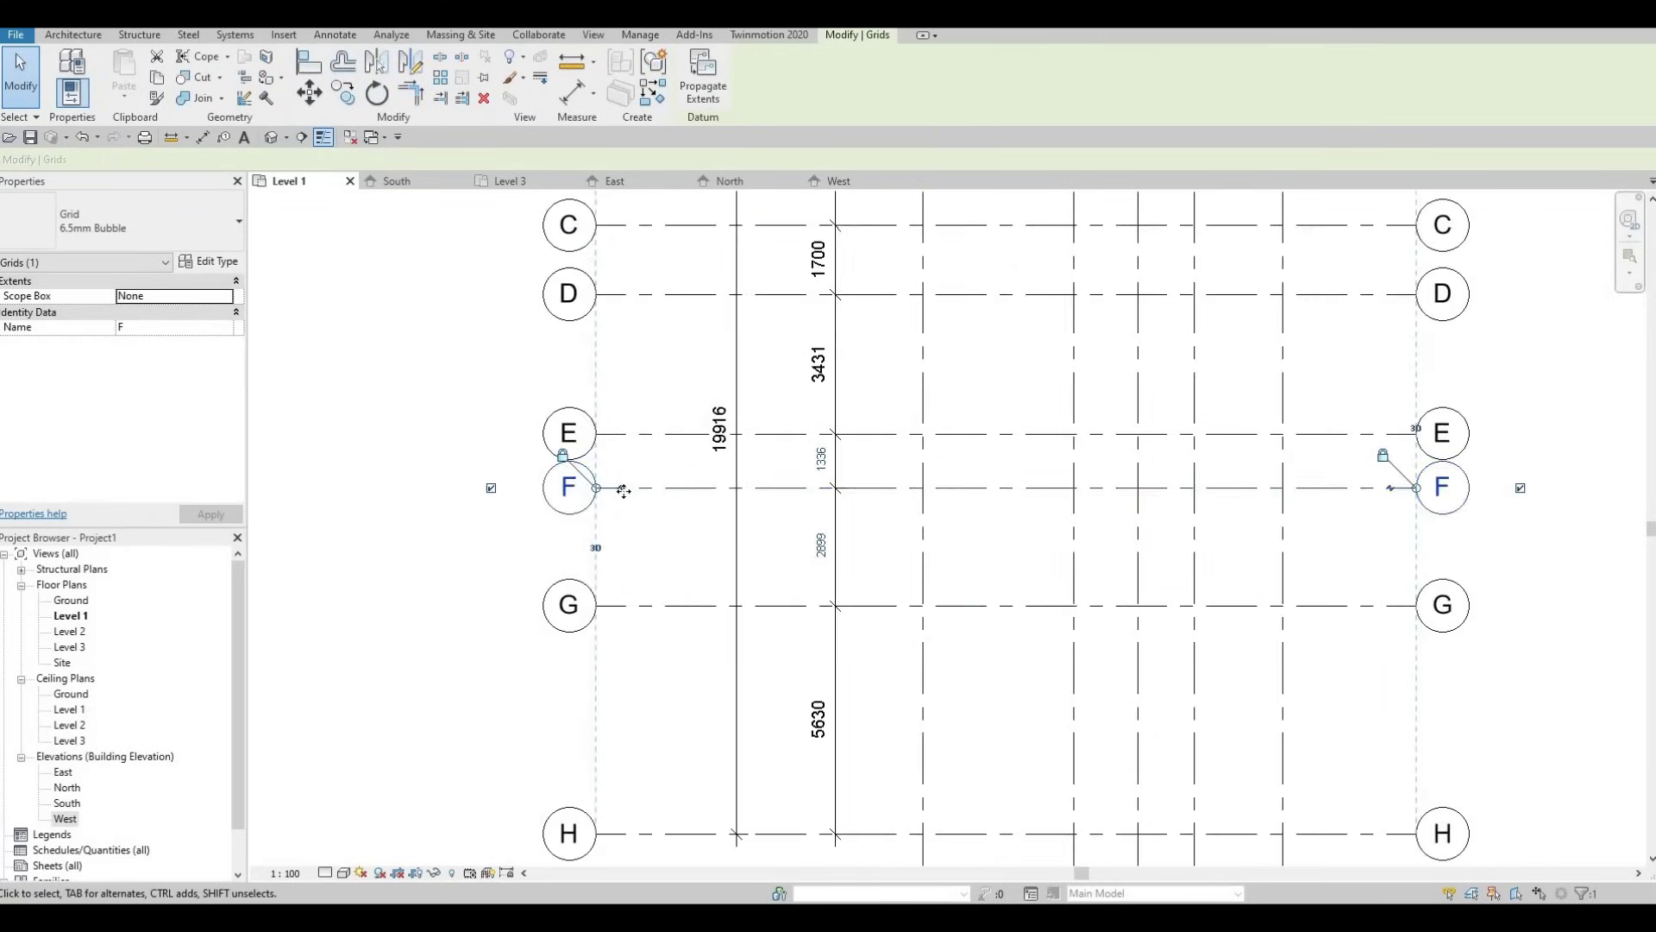
left_click(610, 491)
left_click_drag(613, 526, 612, 521)
key("Escape")
Add a matching elbow at grid F's right end to offset its bubble away from grid E's
scroll(604, 509, "down", 1)
middle_click_drag(1475, 502, 868, 510)
left_click(891, 504)
left_click(889, 503)
left_click_drag(898, 534, 894, 531)
scroll(785, 503, "down", 4)
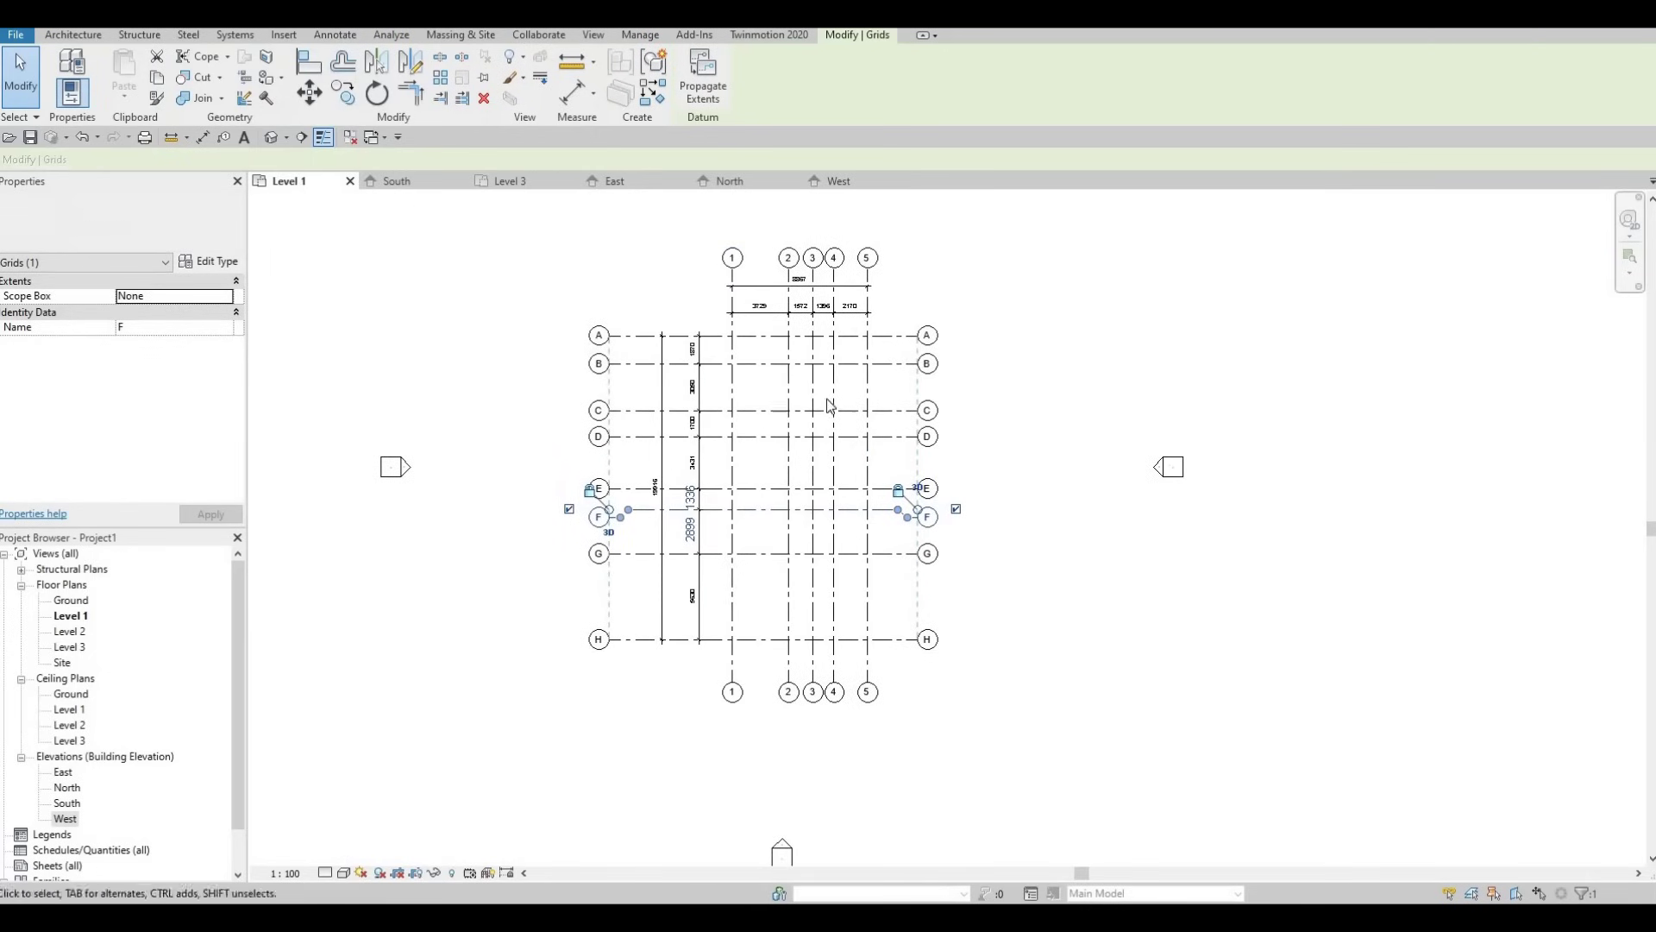
key("Escape")
scroll(787, 461, "up", 3)
middle_click_drag(788, 458, 783, 448)
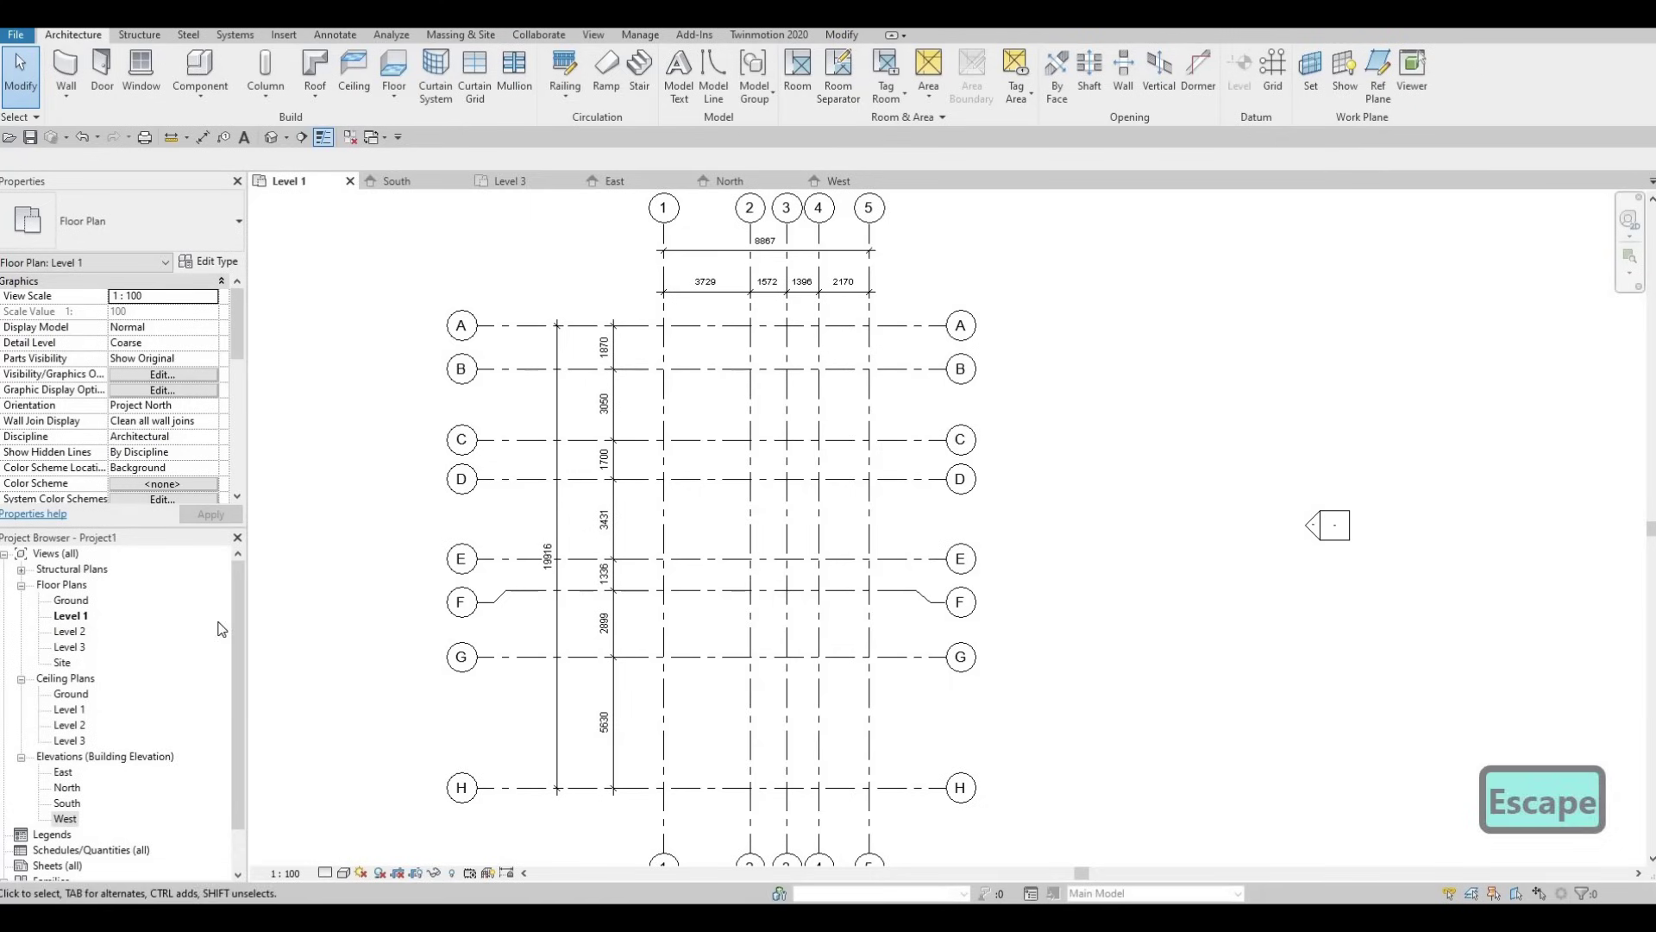
scroll(787, 651, "down", 2)
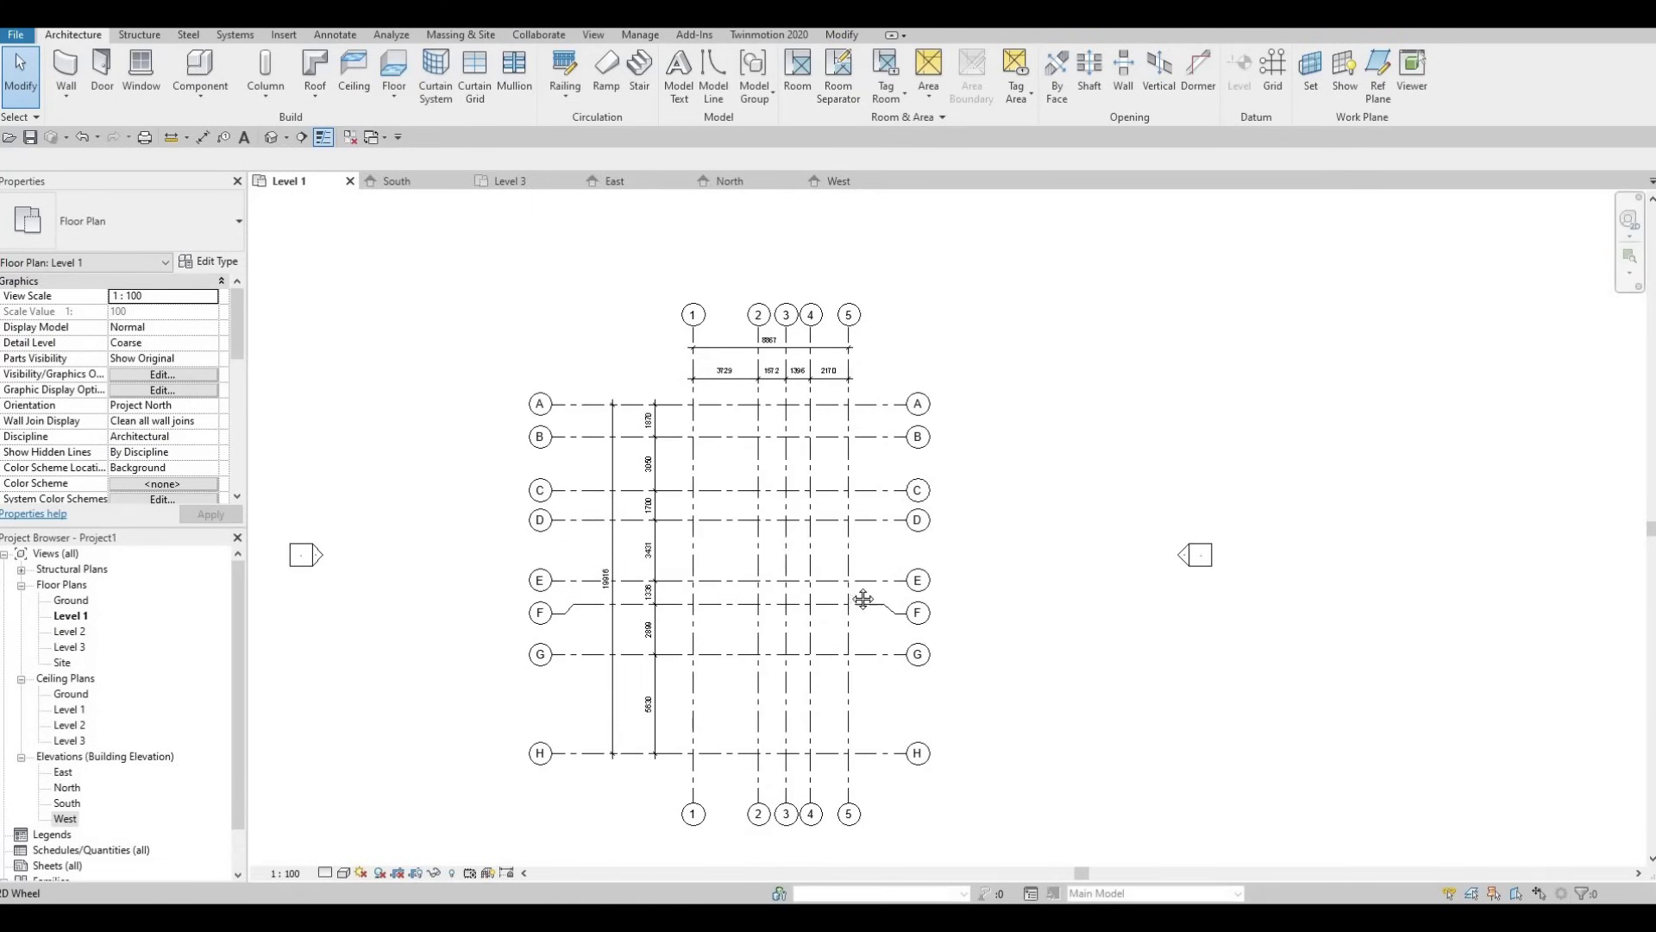
middle_click_drag(819, 600, 847, 563)
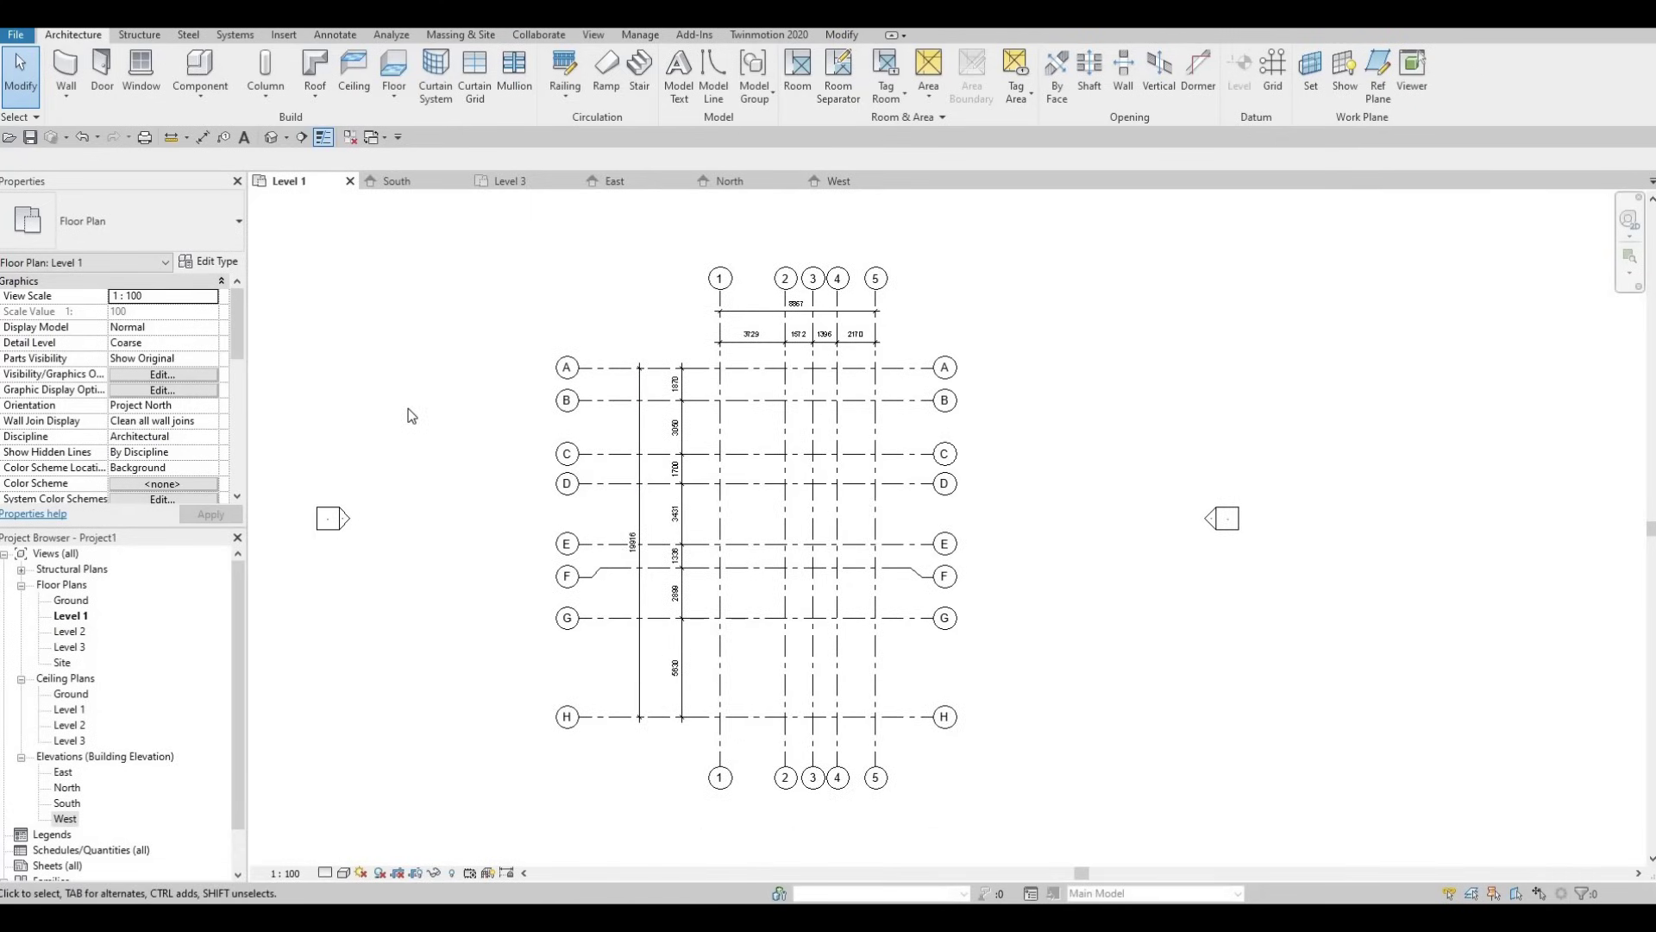
Start saving the project in the Revit File folder and name the file MJ House
left_click(30, 138)
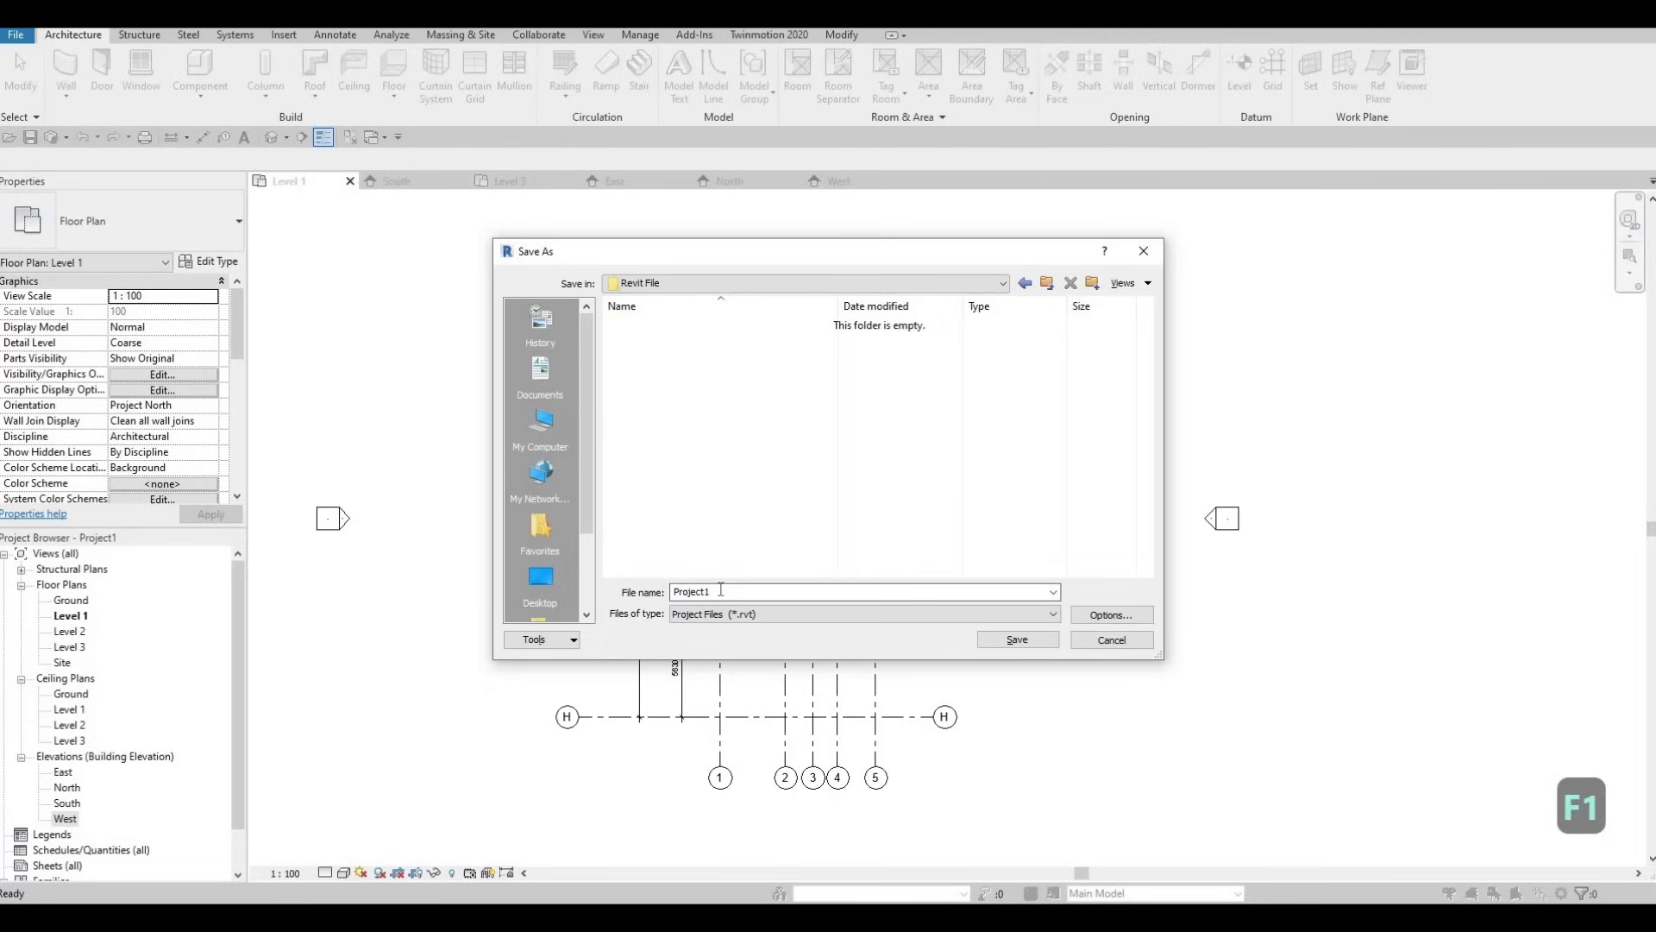
double_click(722, 590)
type("MJ")
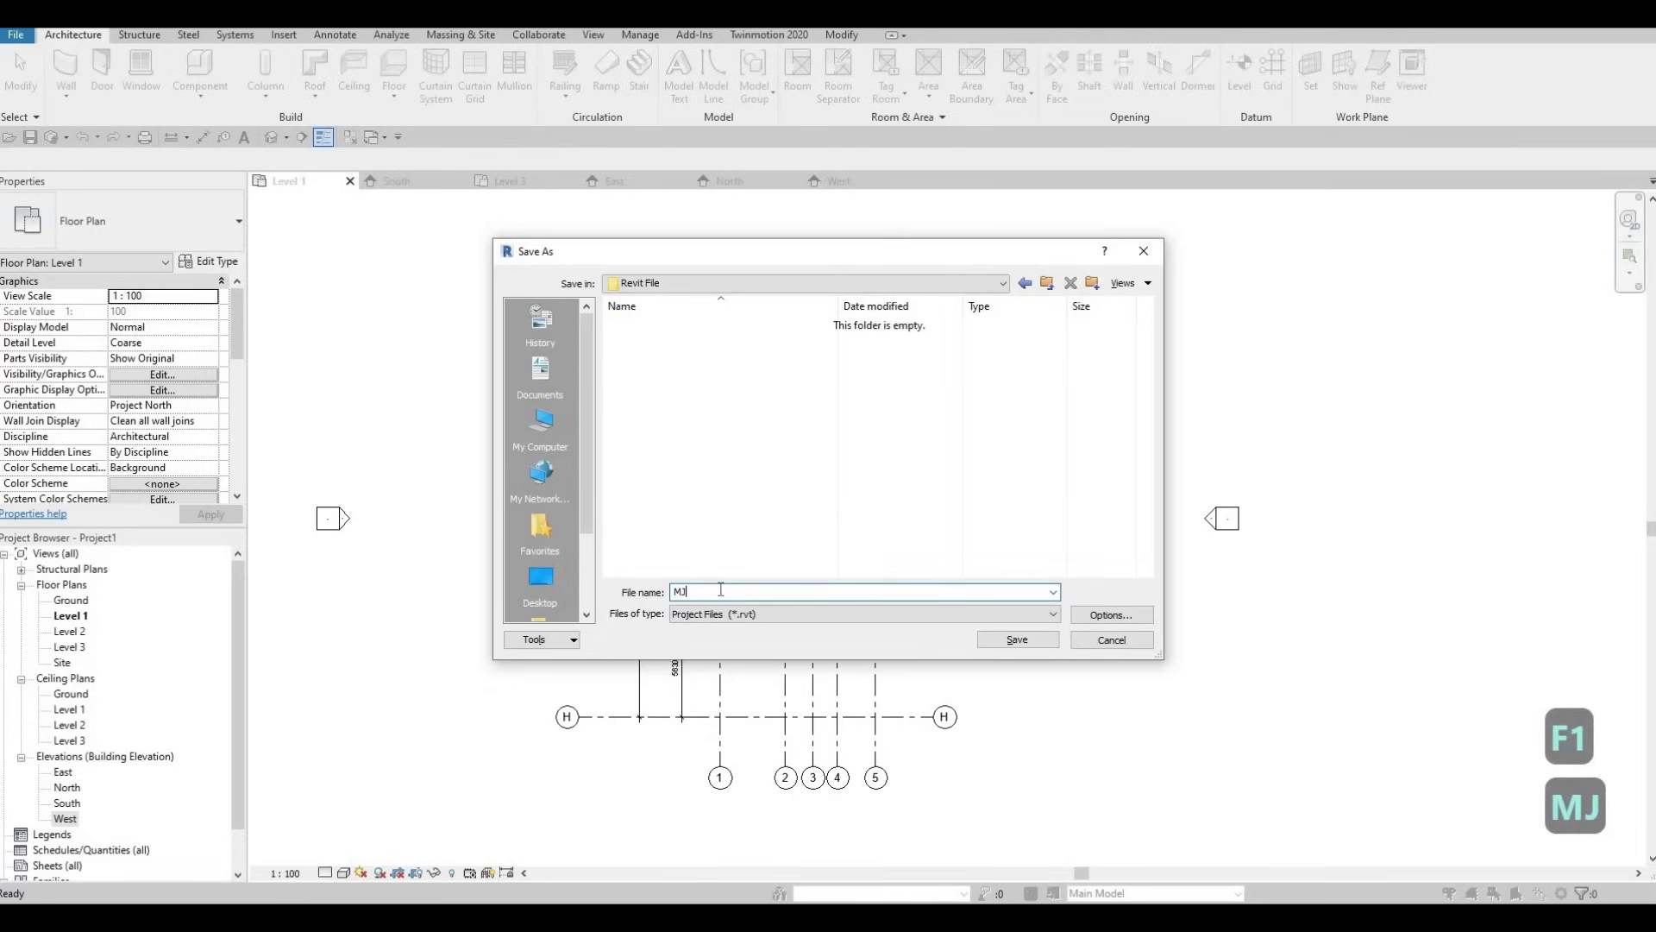
type(" House")
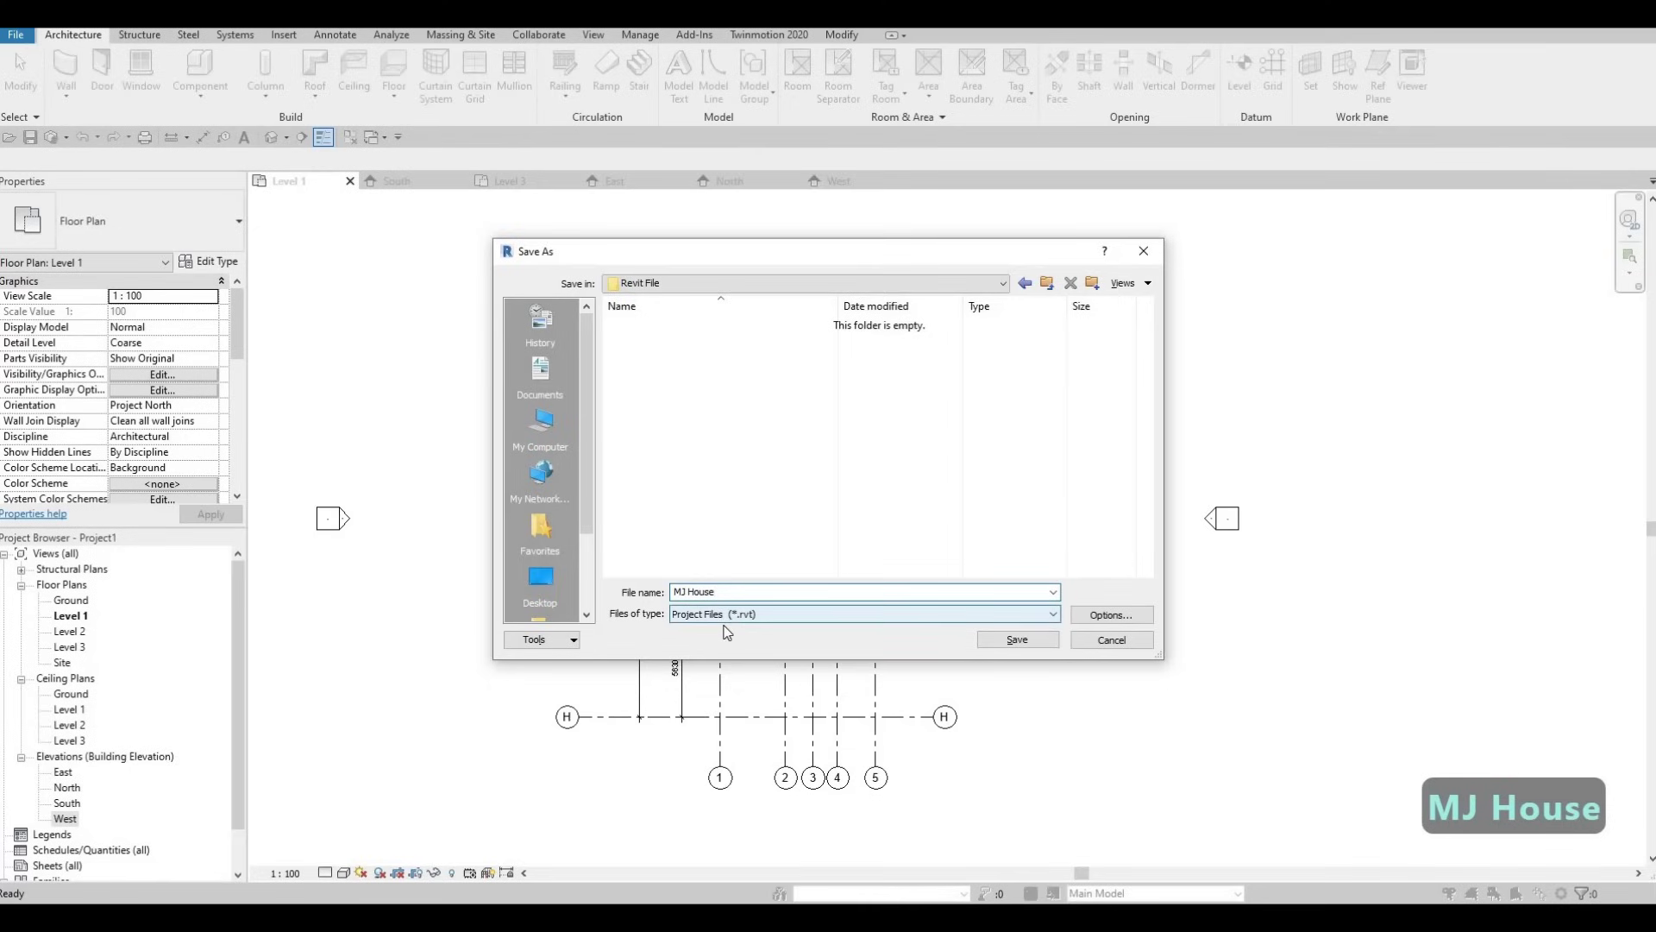
Set the maximum number of backups to 5 in the file save options and save the project
left_click(1101, 615)
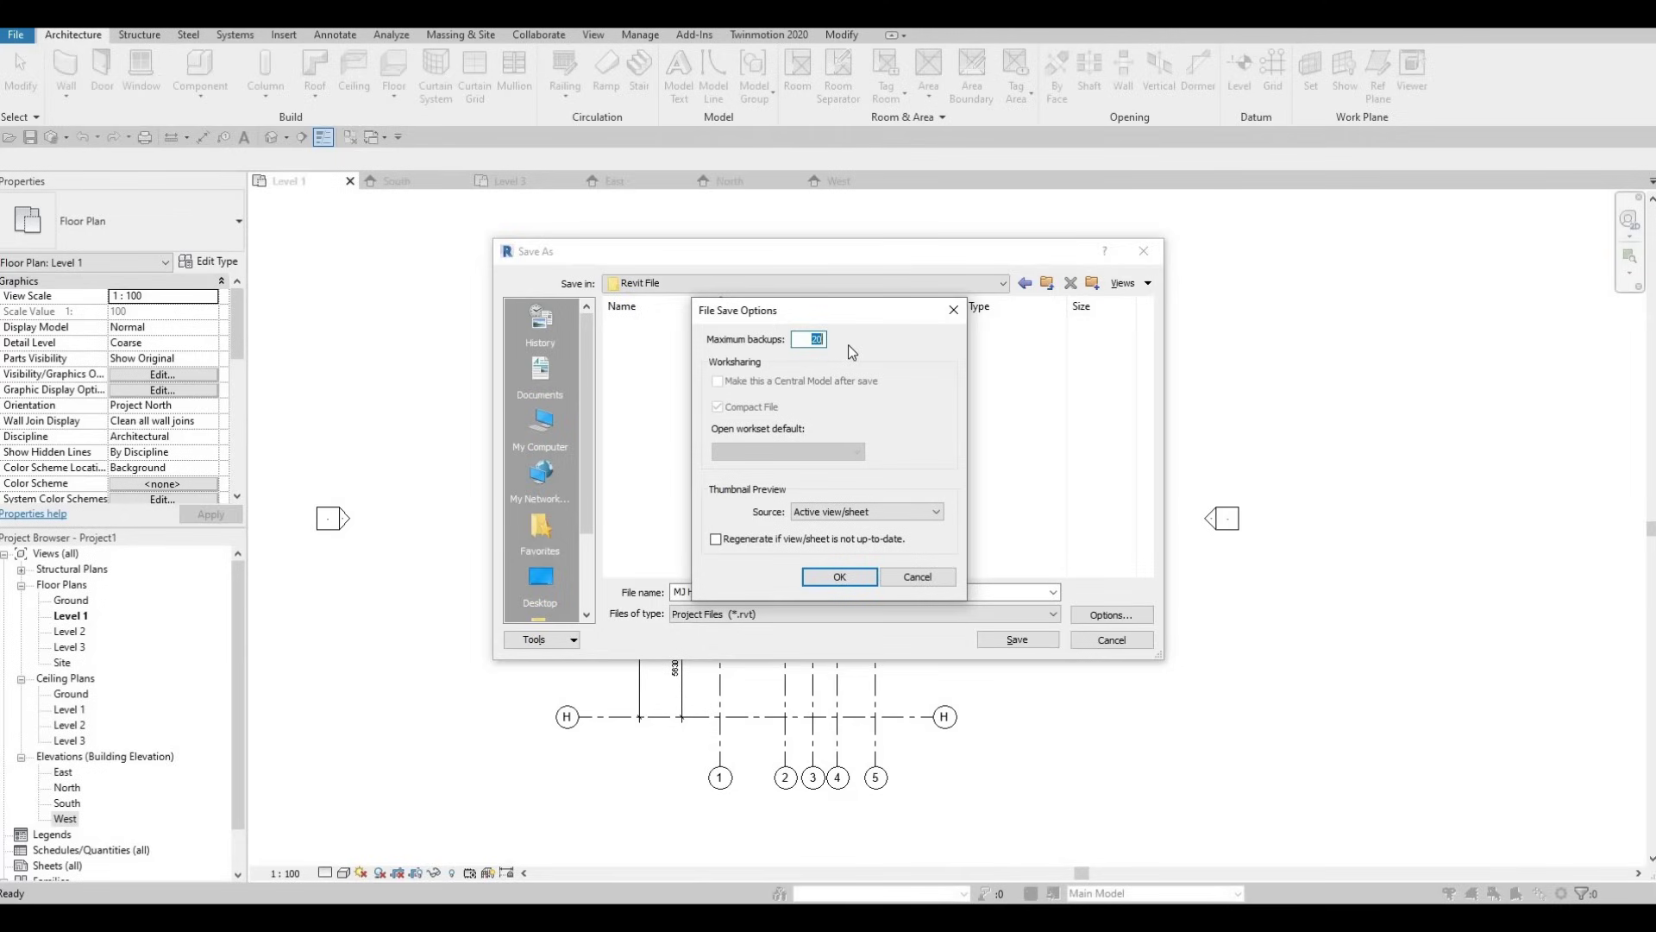
type("5")
left_click(840, 577)
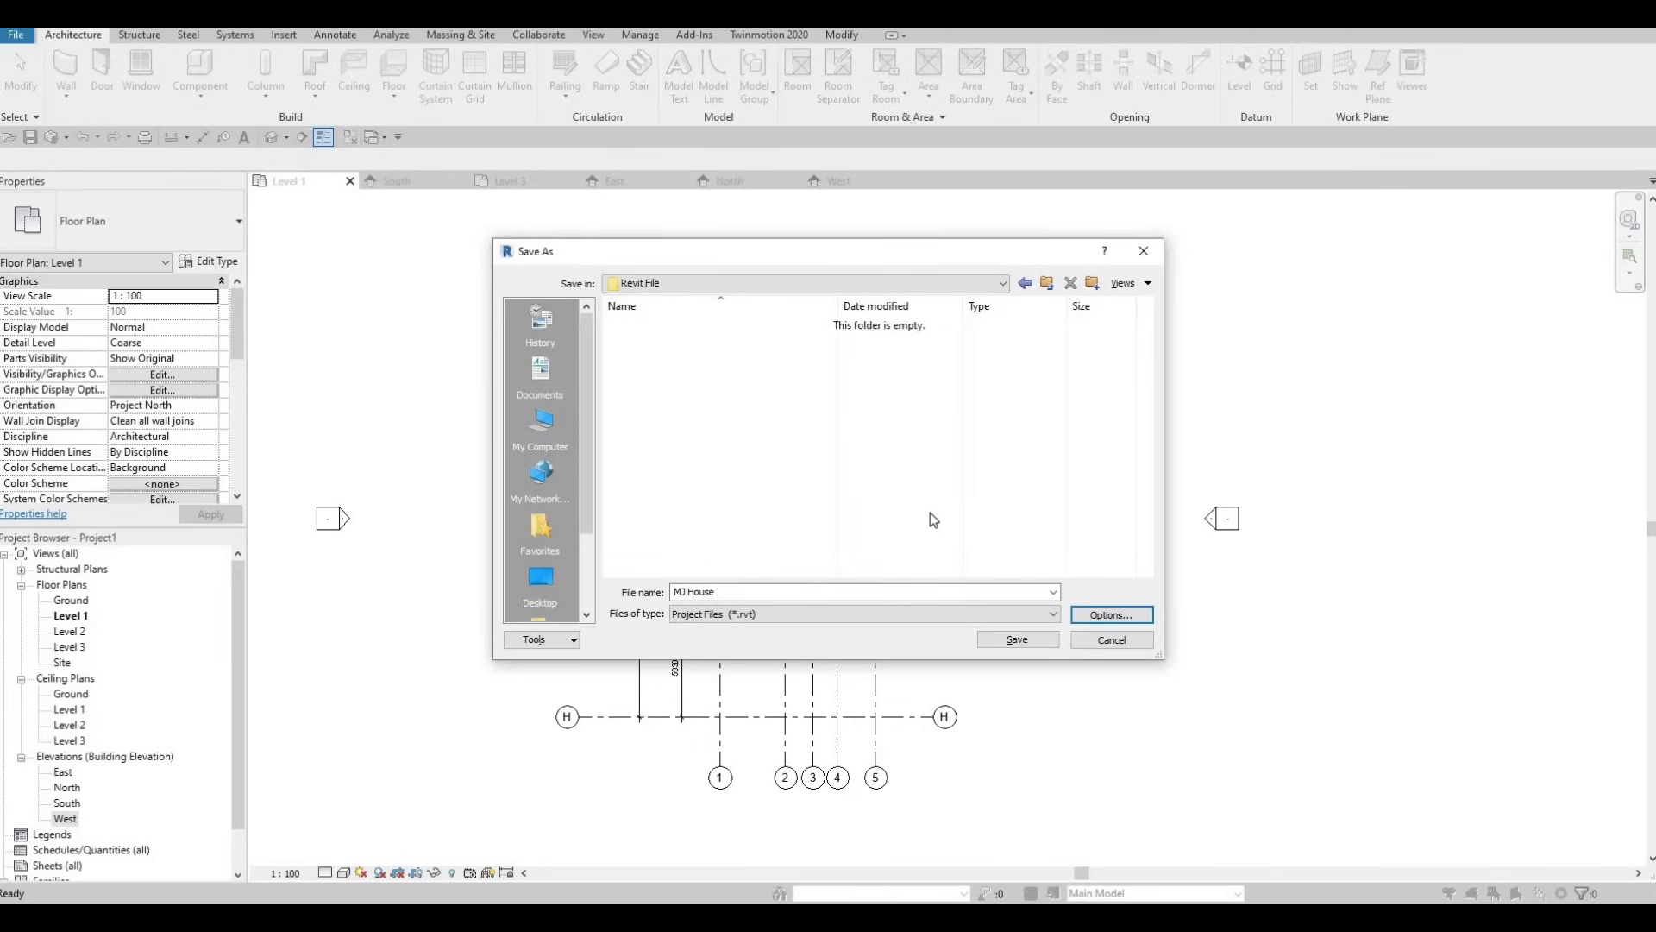
left_click(1018, 642)
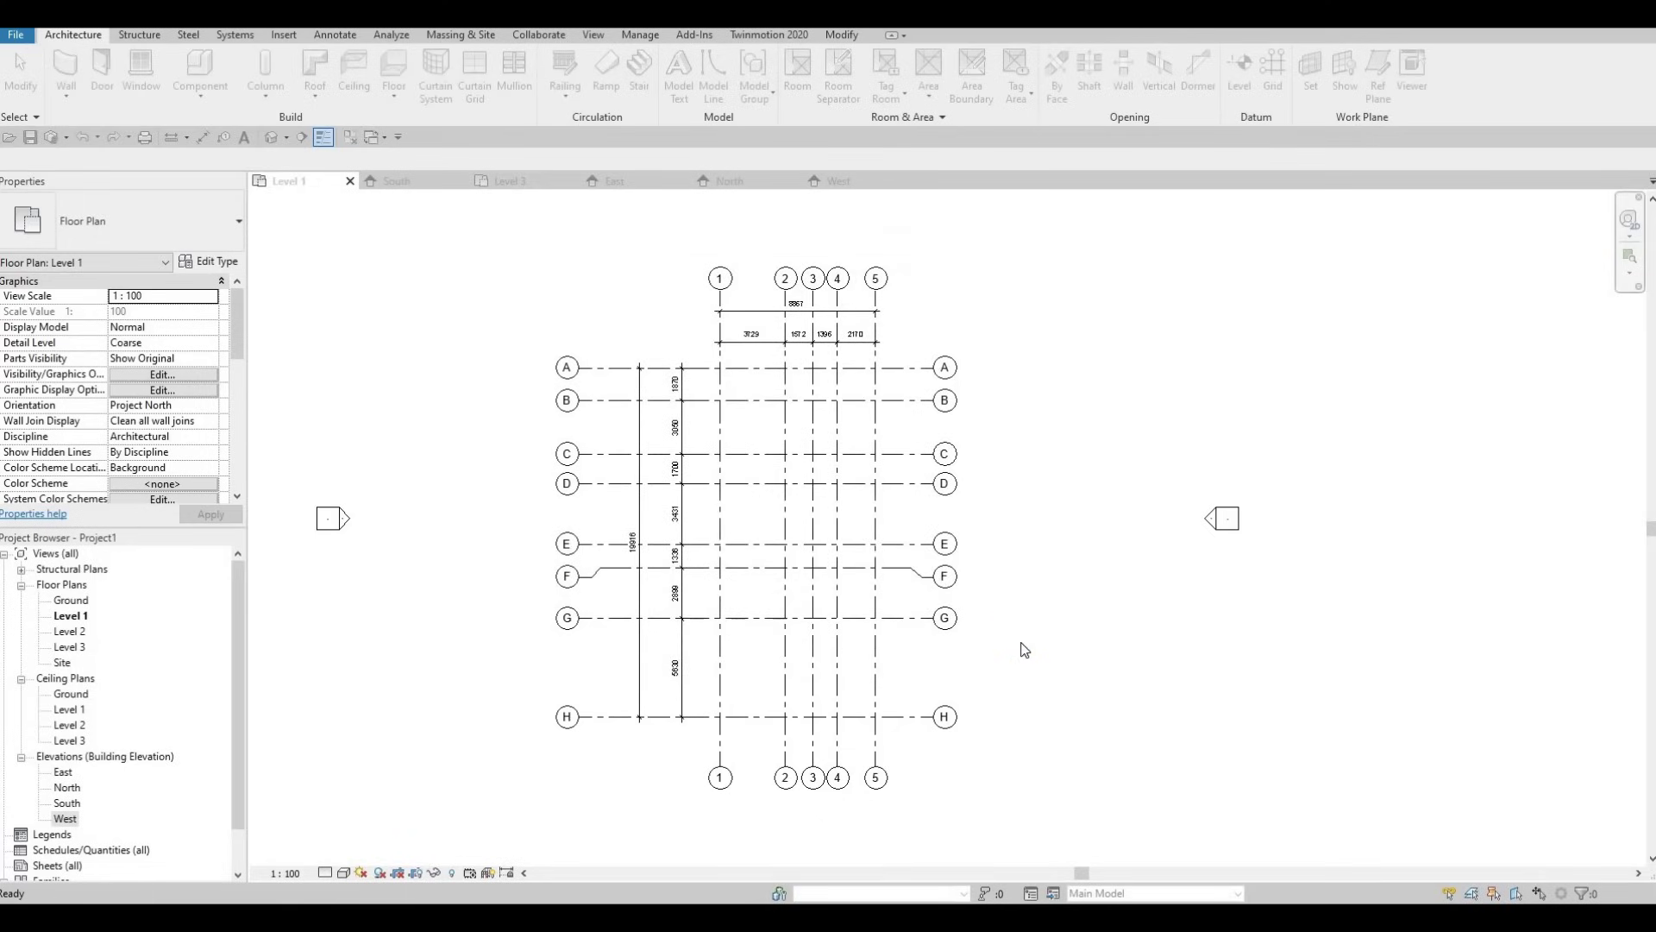
key("F1")
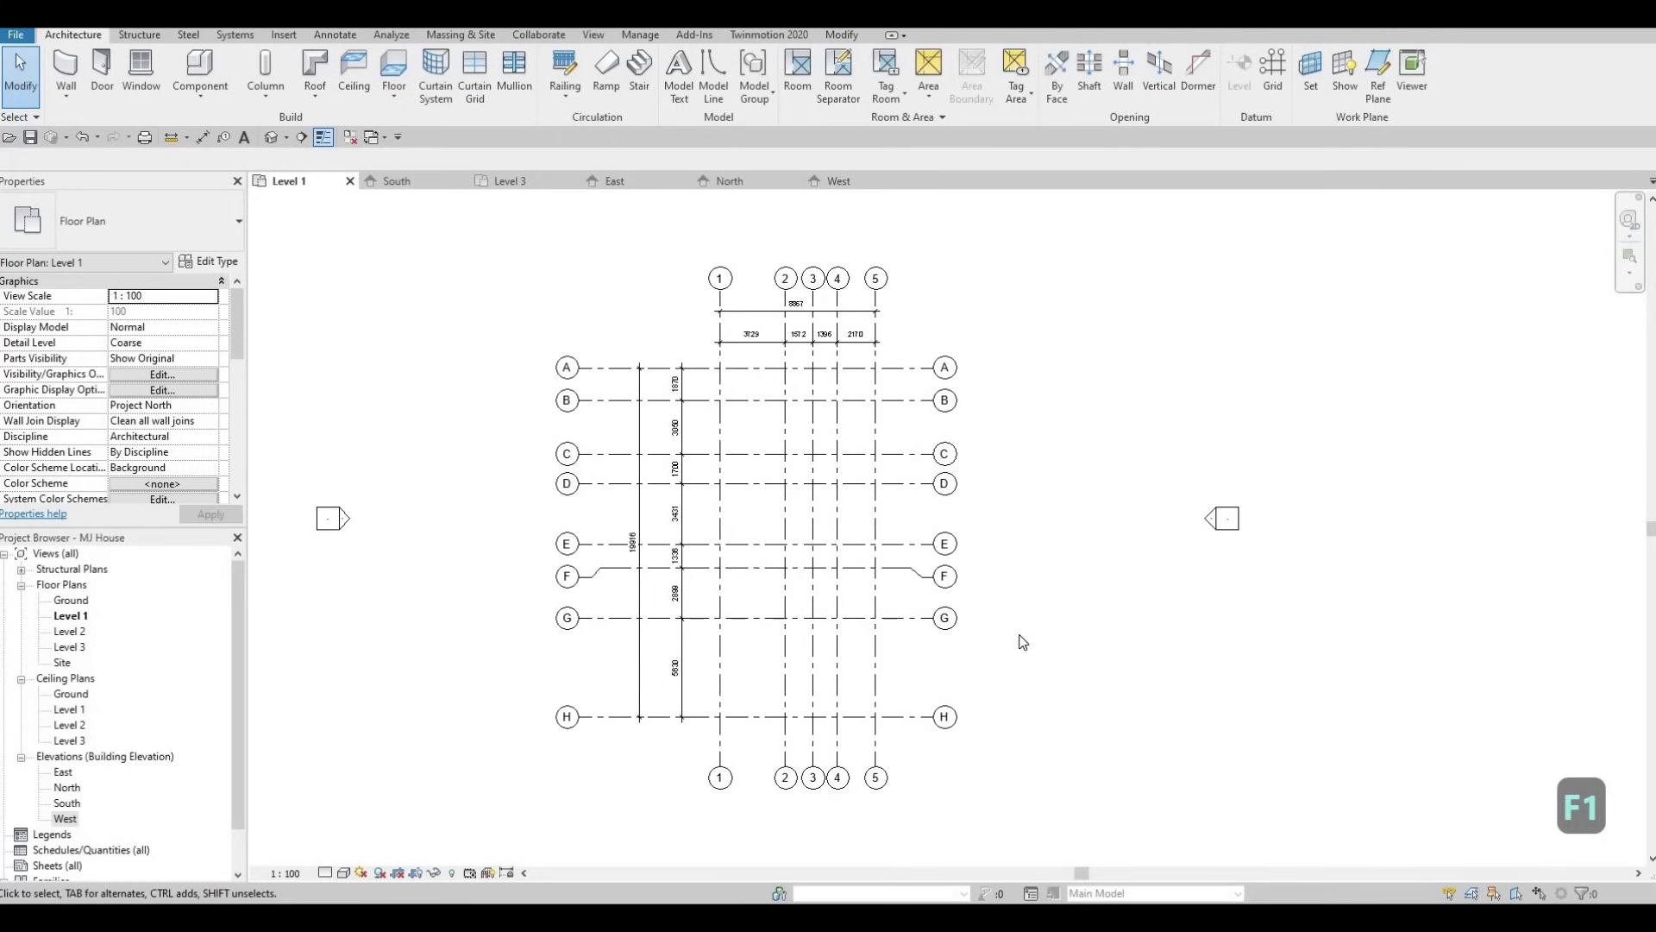
Review the Common discipline formats in the Project Units settings and accept them
key("u")
key("n")
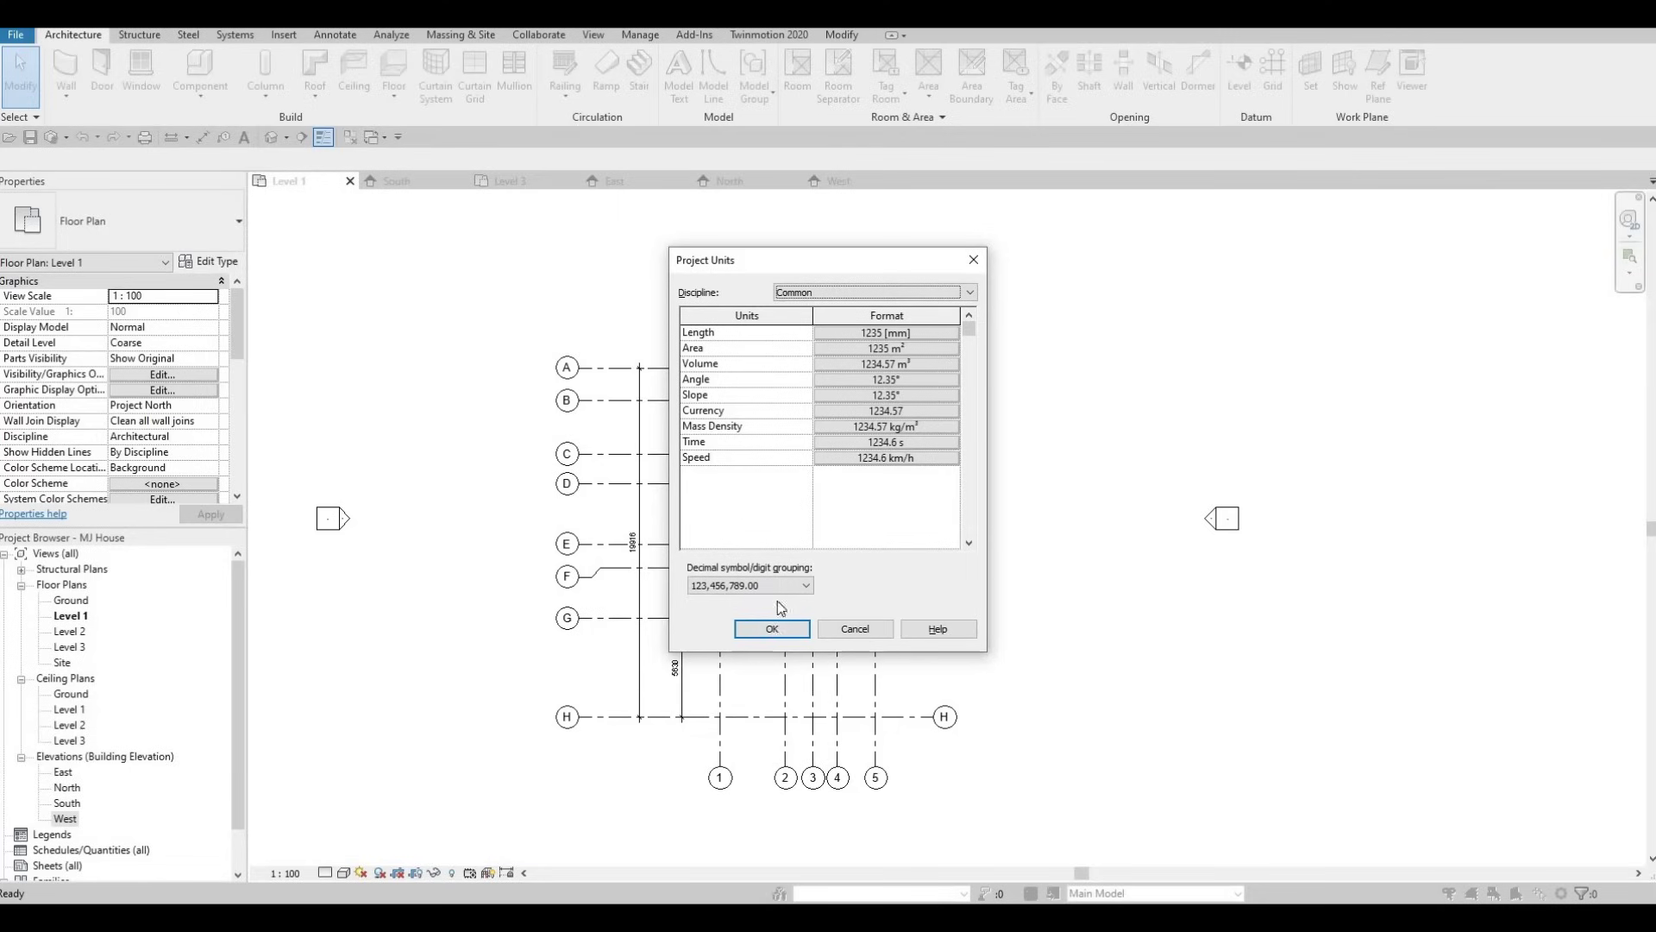
left_click(772, 631)
middle_click_drag(831, 543, 857, 538)
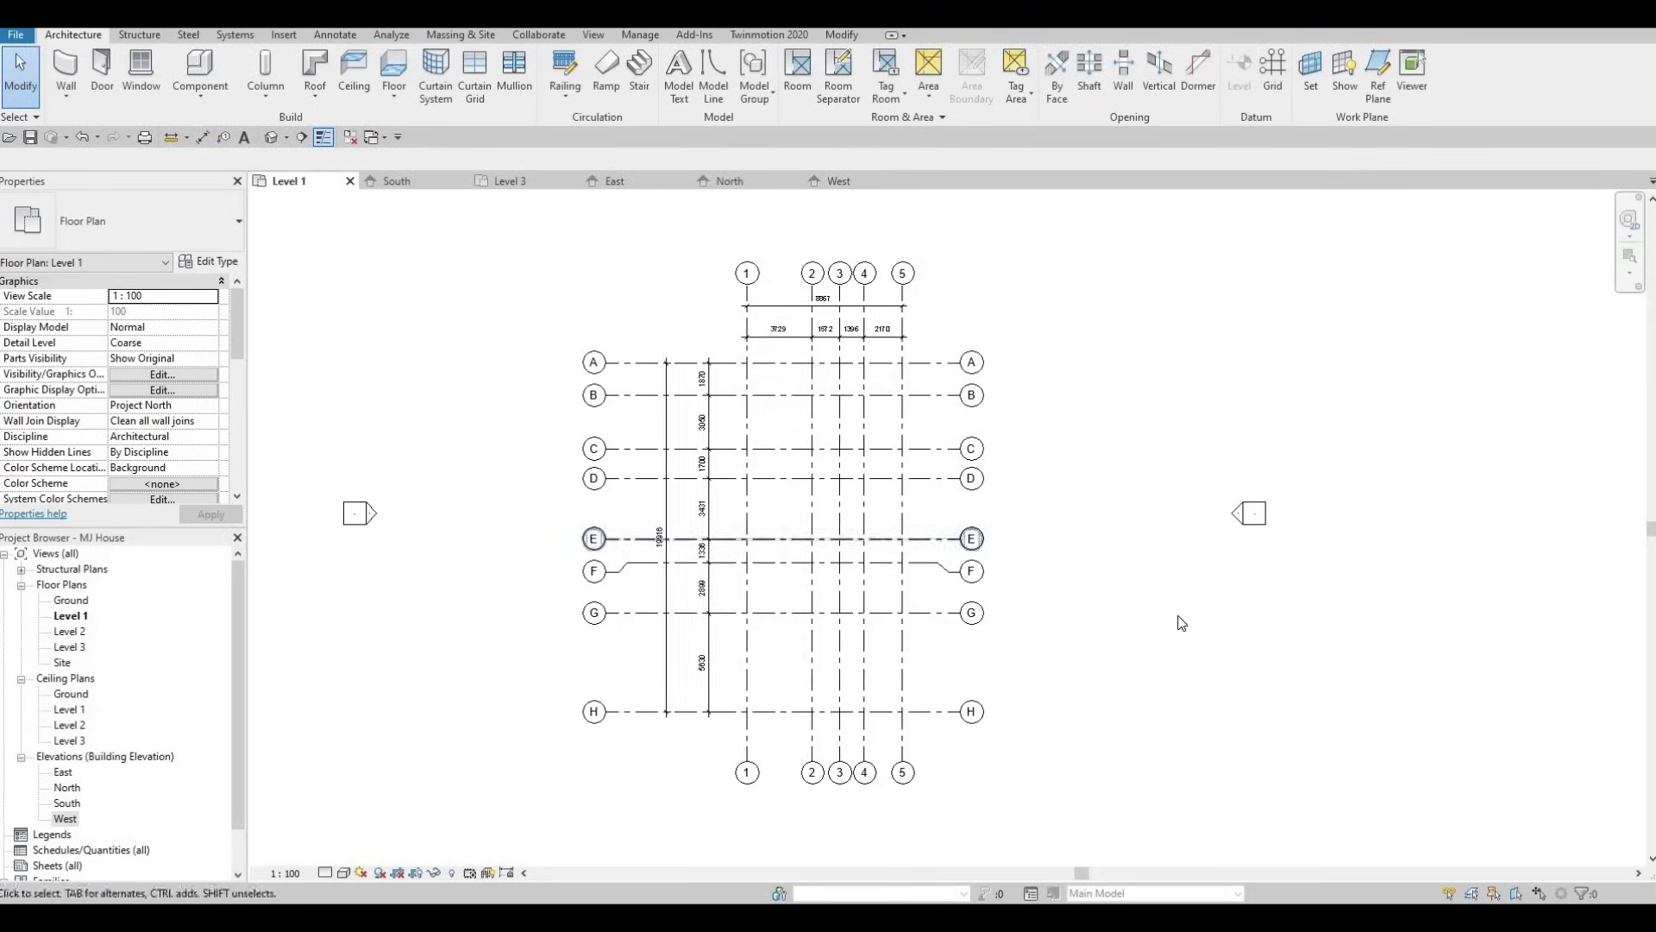